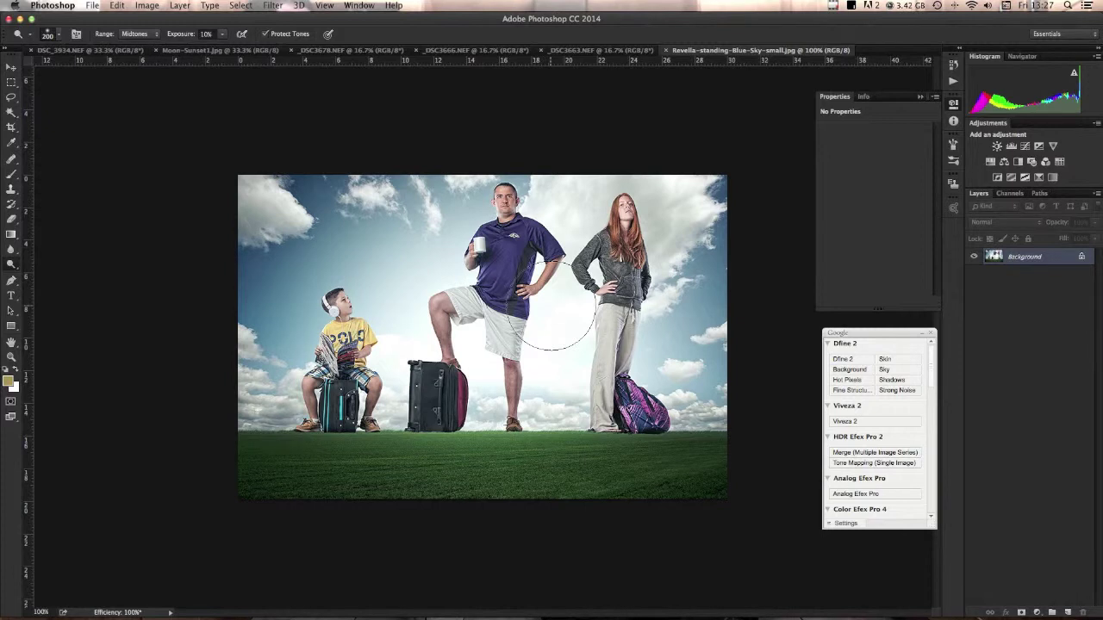
pyautogui.hotkey('ctrl', 'z')
pyautogui.hotkey('ctrl', 'z')
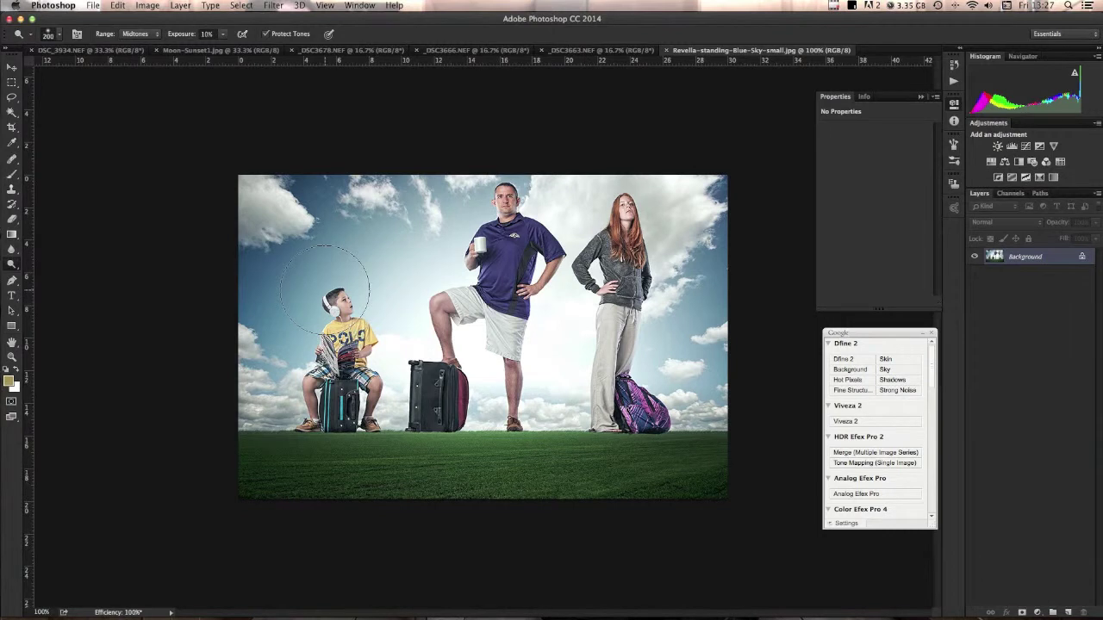
pyautogui.press('[')
pyautogui.press('[')
pyautogui.press('[')
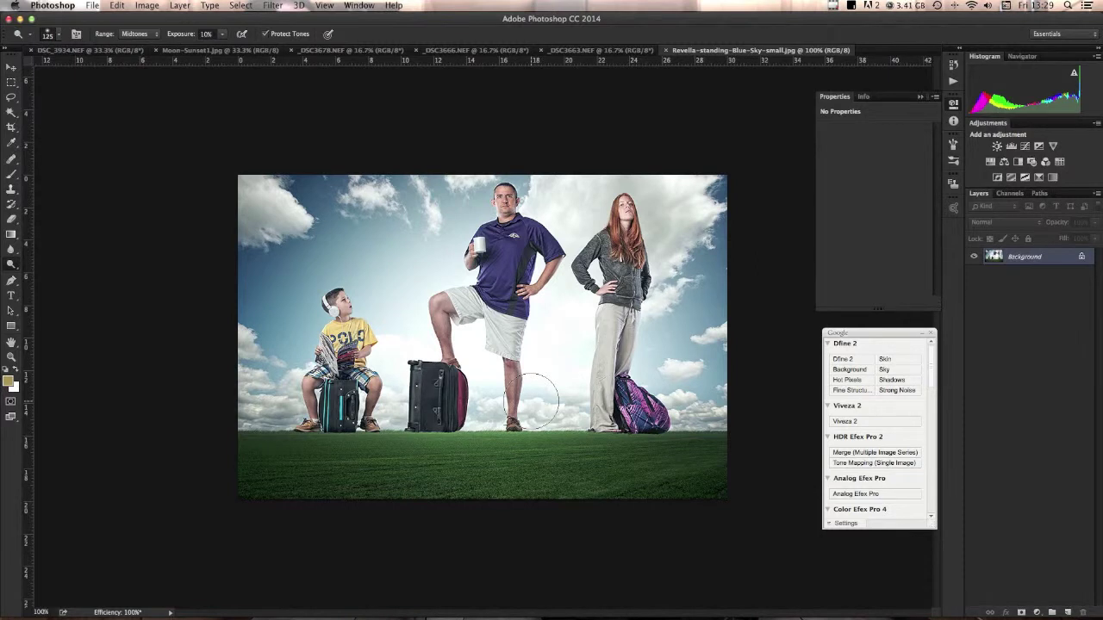
# - Examine the source images for the composite: the man's studio shot, the moon sunset landscape and the cloudy sky photo
pyautogui.click(591, 52)
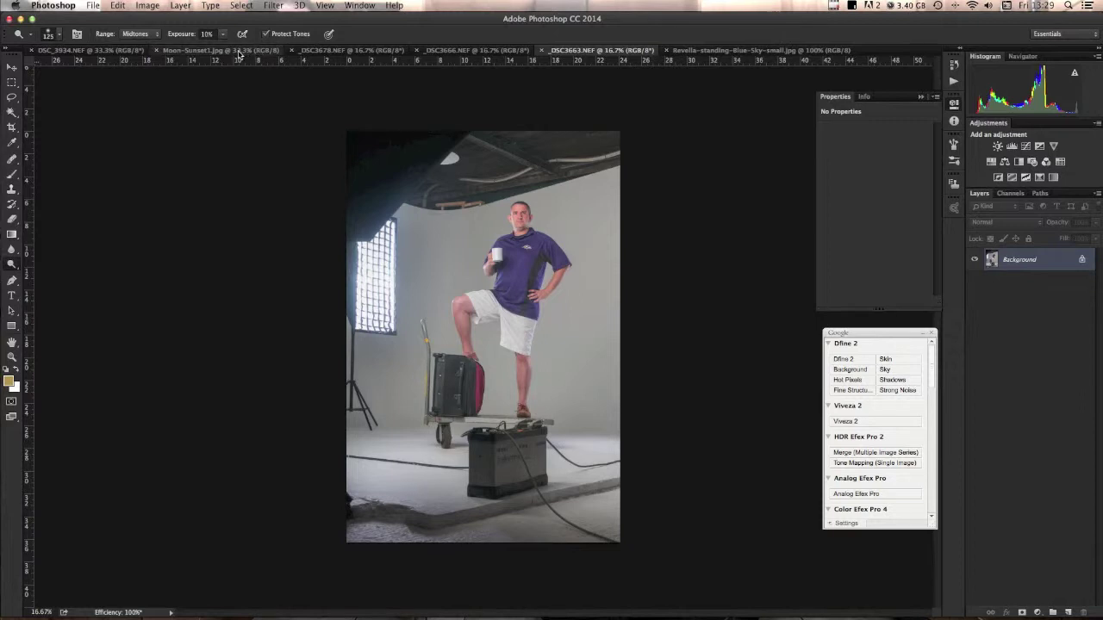
pyautogui.click(240, 52)
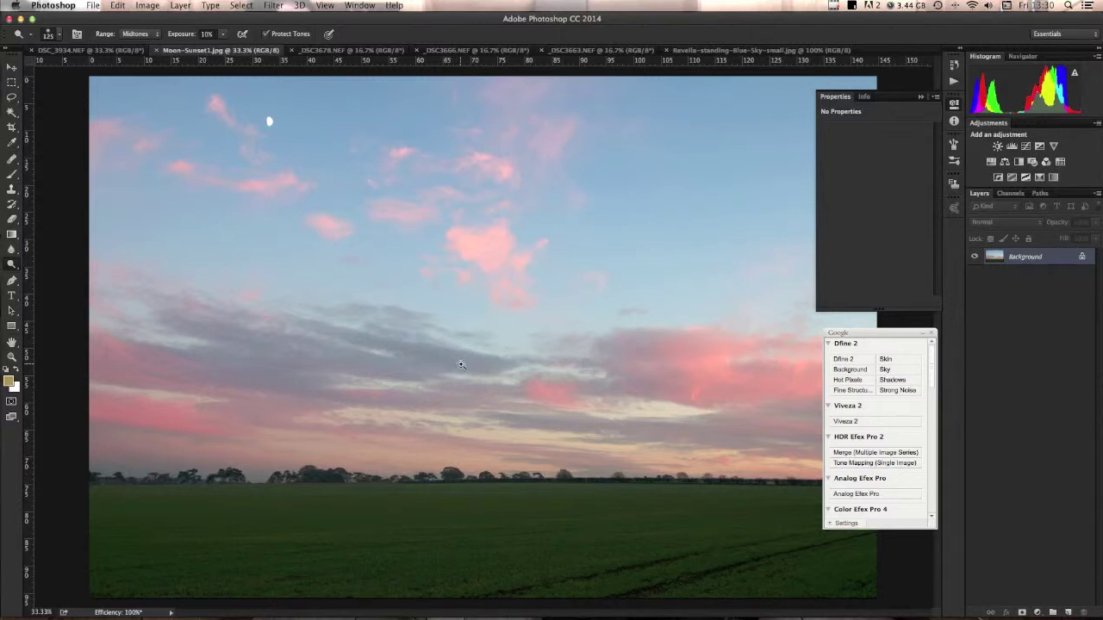
pyautogui.scroll(-3, 459, 362)
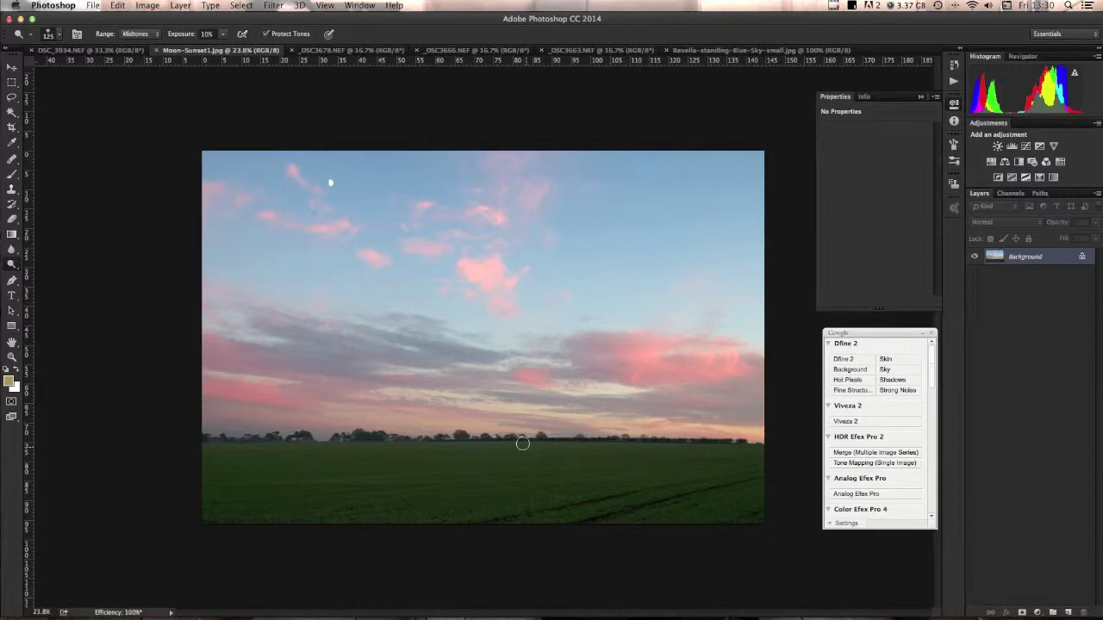
pyautogui.click(90, 50)
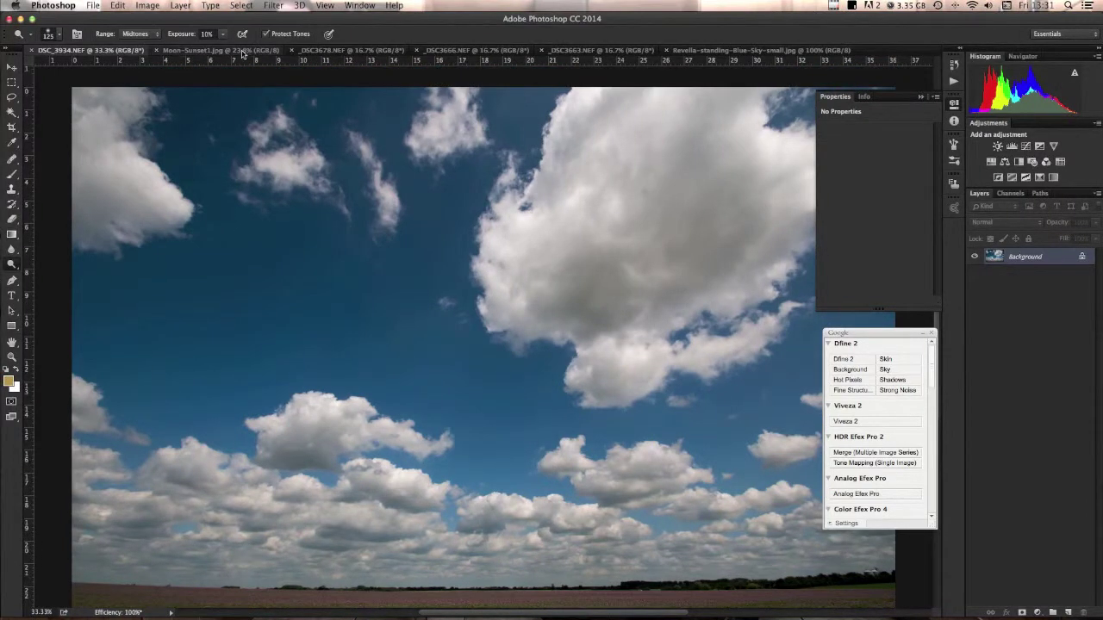
pyautogui.click(242, 51)
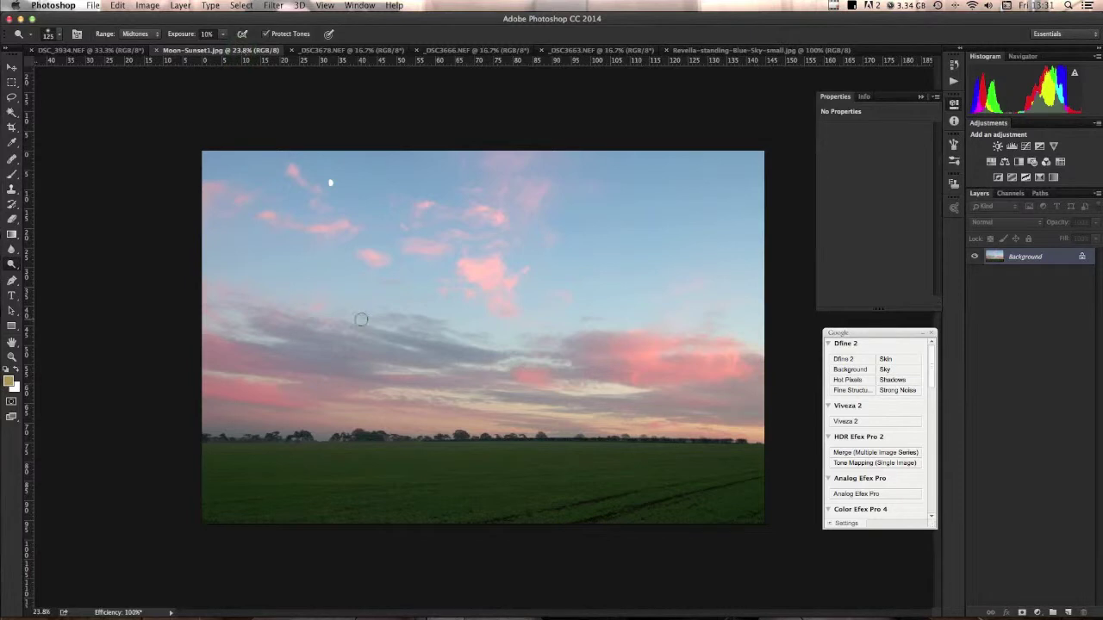
# - Copy the cloudy sky image DSC_3934.NEF into Moon-Sunset1.jpg as a new layer
pyautogui.click(92, 50)
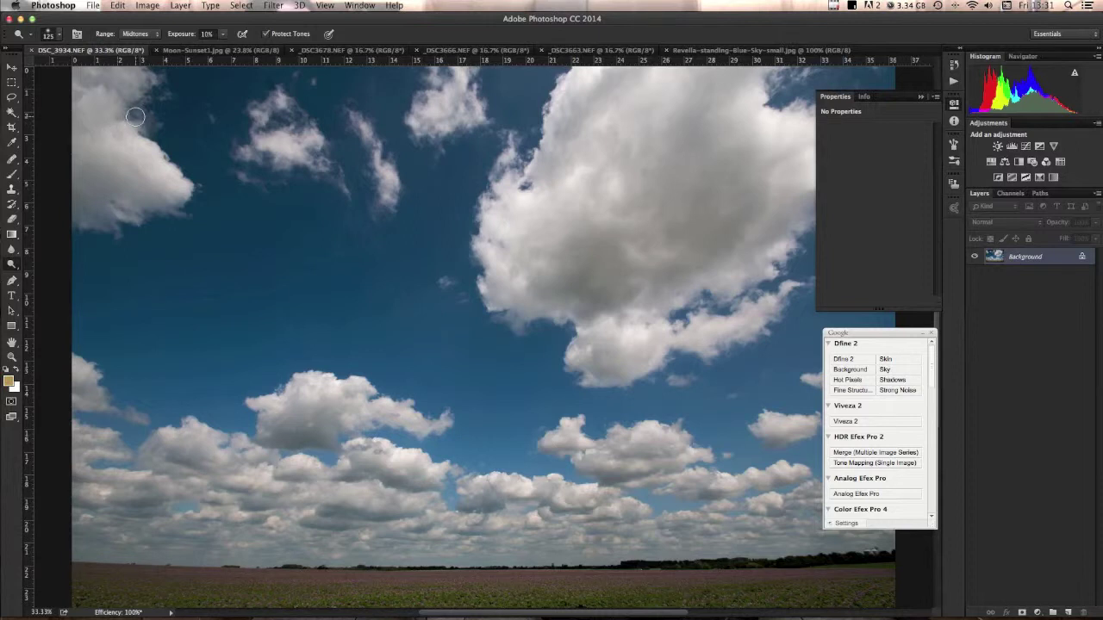
pyautogui.press('v')
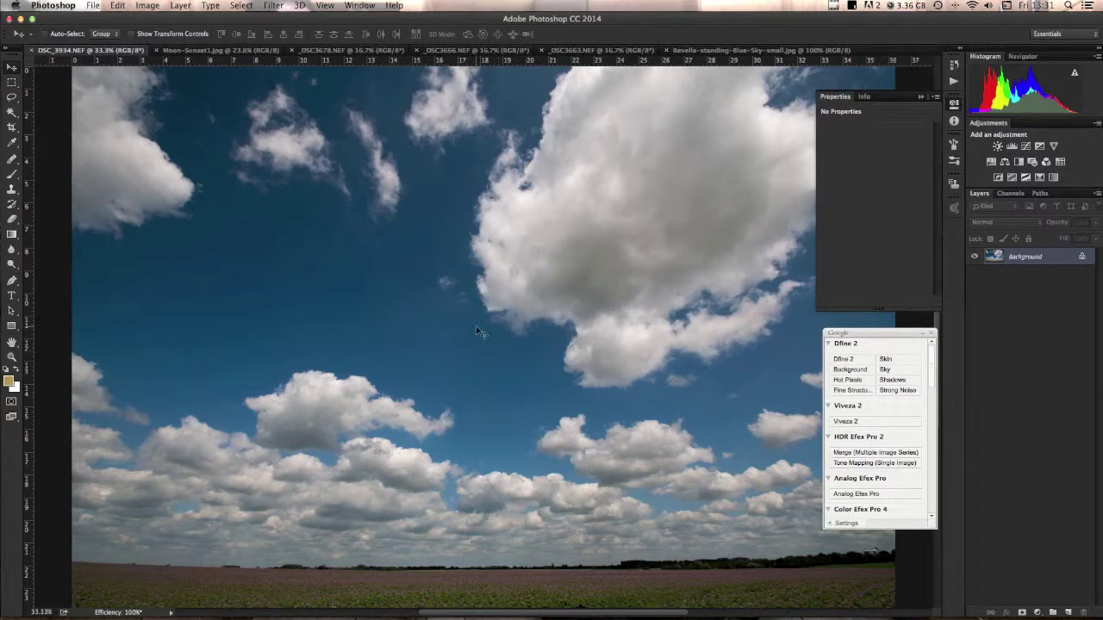
pyautogui.scroll(2, 480, 345)
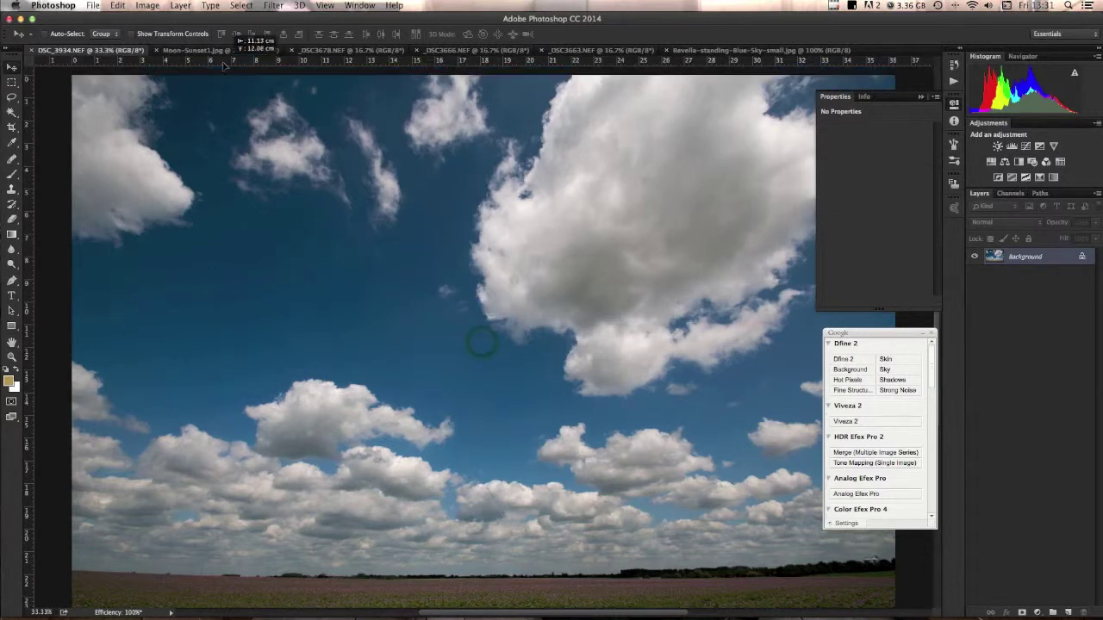
pyautogui.hotkey('ctrl', 'Tab')
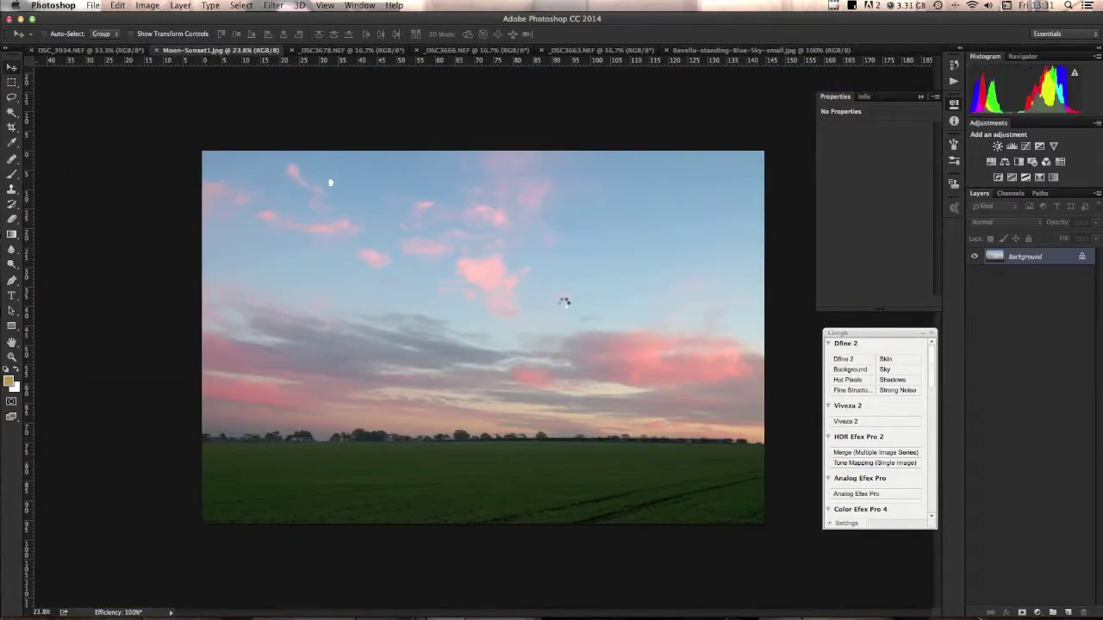
pyautogui.moveTo(561, 303); pyautogui.dragTo(560, 302)
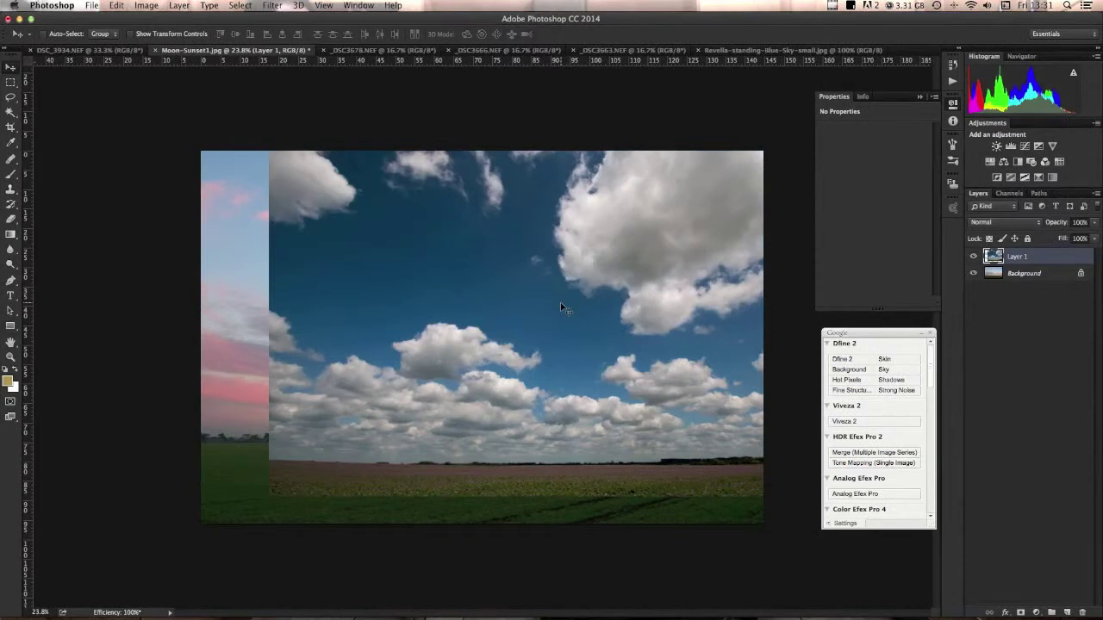
# - Move the cloudy sky layer so that it covers the whole sunset image
pyautogui.hotkey('ctrl', 't')
pyautogui.moveTo(607, 300); pyautogui.dragTo(531, 336)
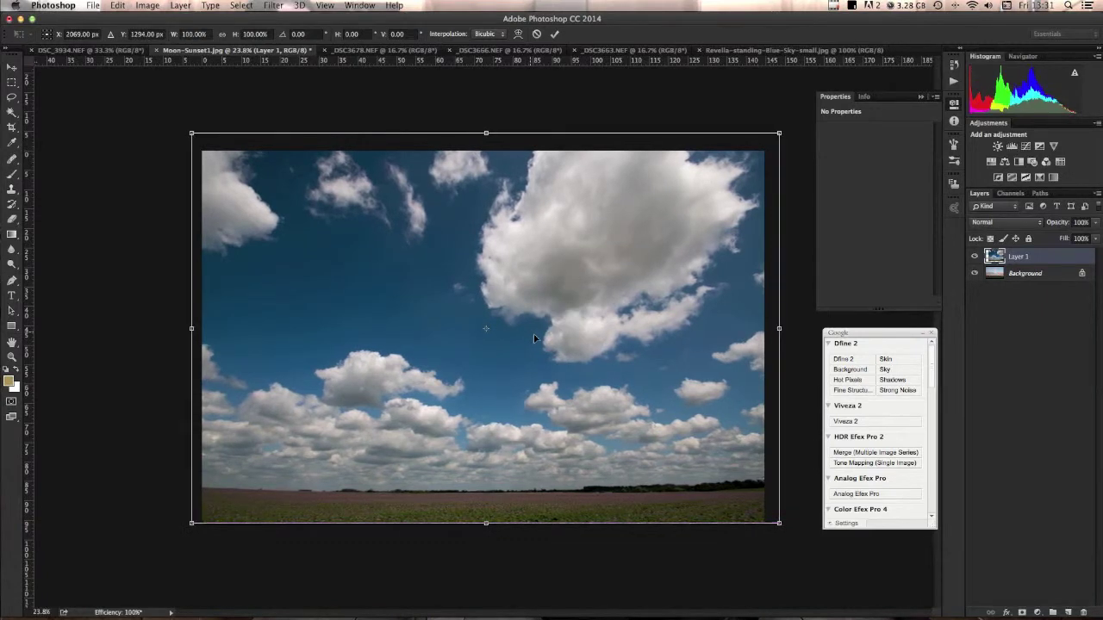
pyautogui.press('Return')
# - Raise the cloudy sky layer towards the background's horizon, viewing it at 58% opacity, and restore its opacity to 100%
pyautogui.moveTo(1058, 228); pyautogui.dragTo(1034, 226)
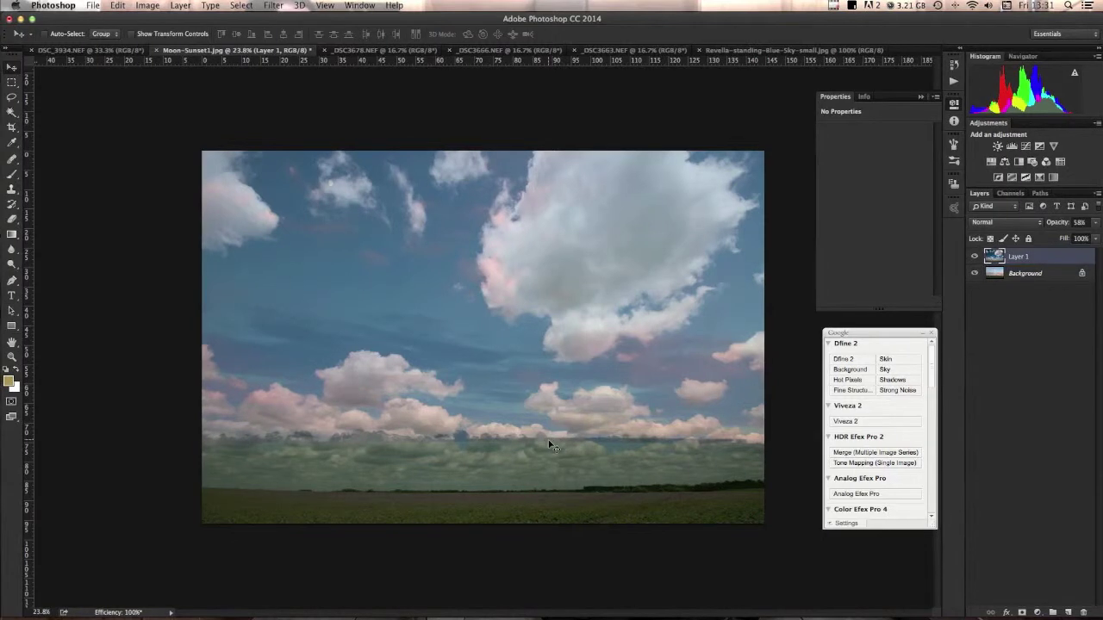
pyautogui.press('super+t')
pyautogui.moveTo(556, 407); pyautogui.dragTo(558, 379)
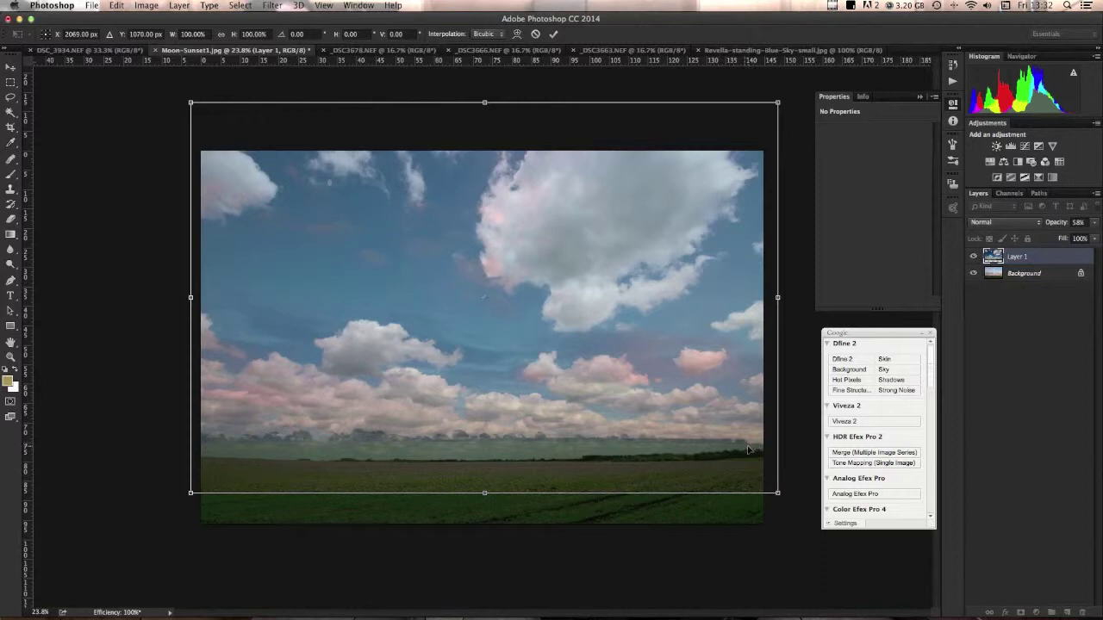
pyautogui.press('Return')
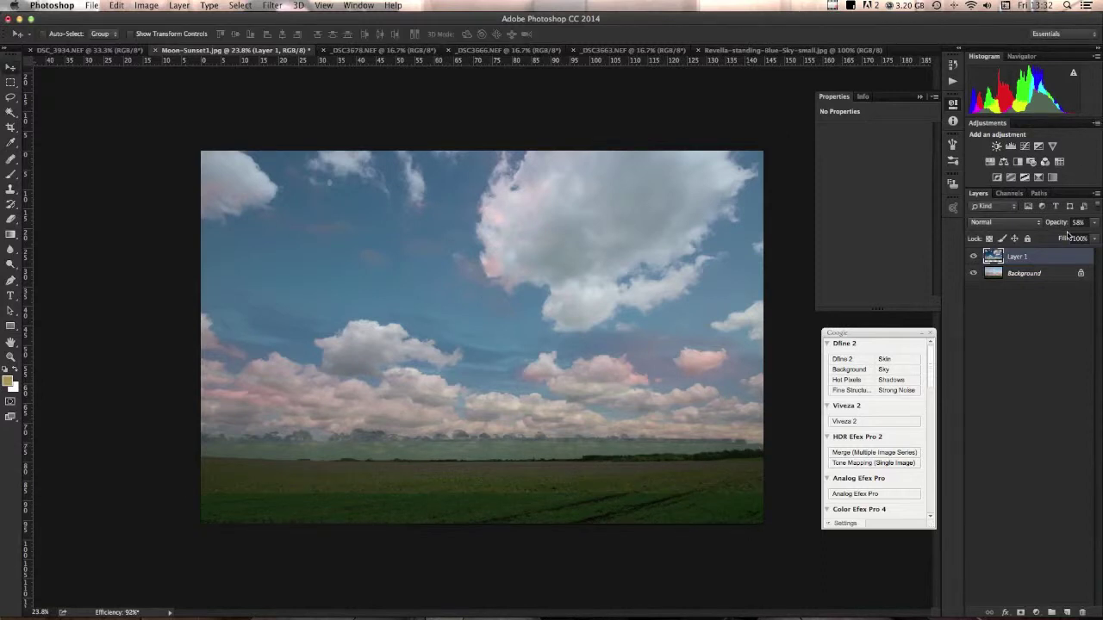
pyautogui.moveTo(1056, 226); pyautogui.dragTo(1084, 225)
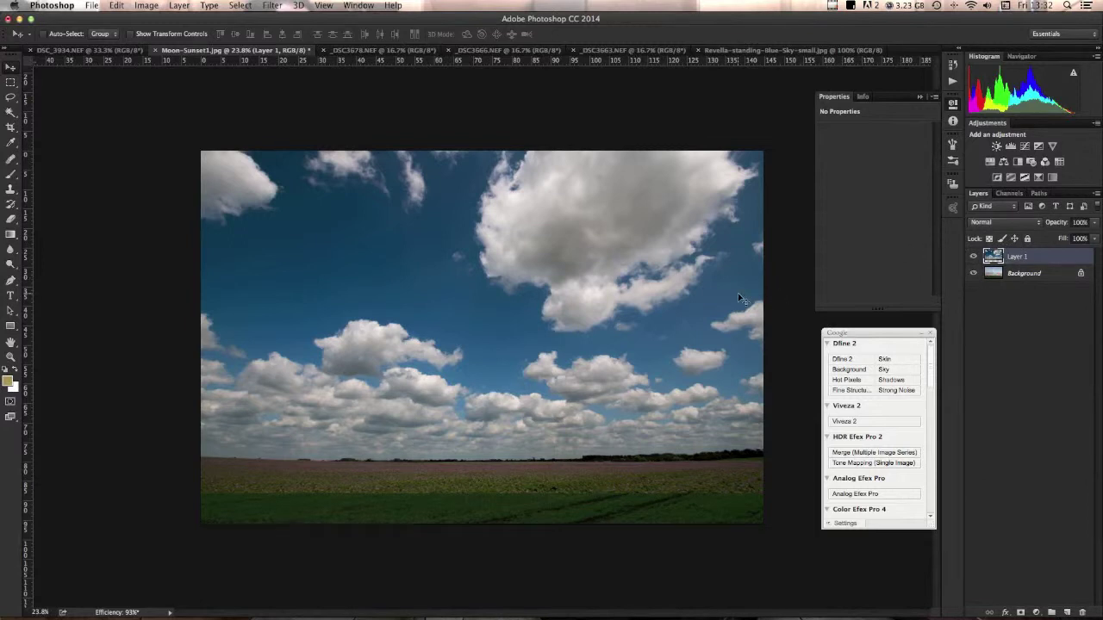
# - Hide the cloudy sky layer and place a horizontal guide just above the sunset image's tree line
pyautogui.click(975, 260)
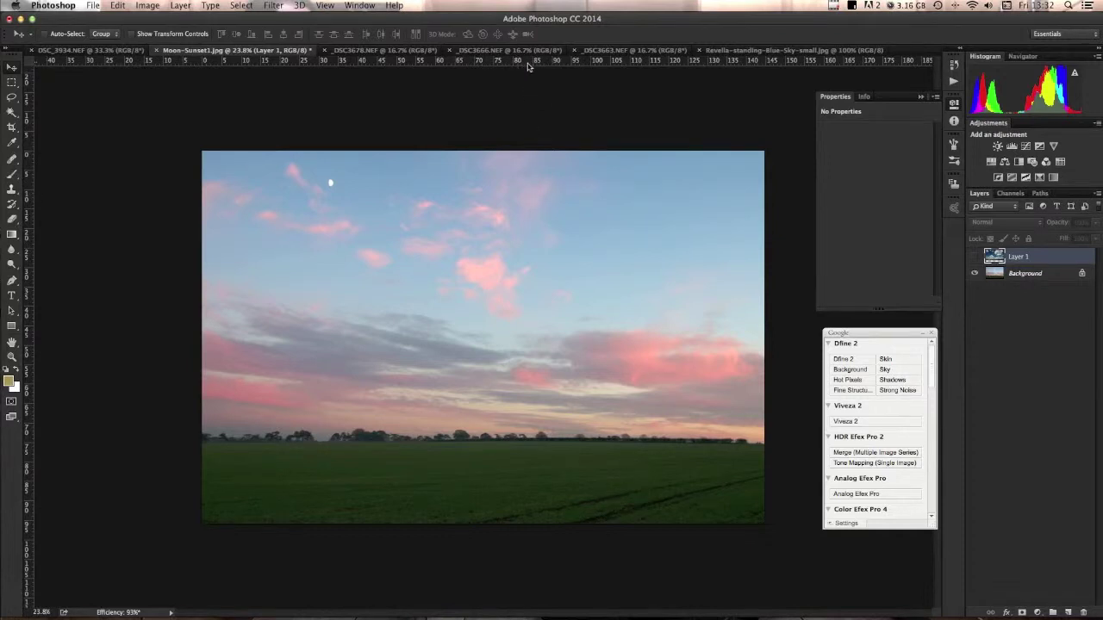
pyautogui.moveTo(528, 66); pyautogui.dragTo(536, 428)
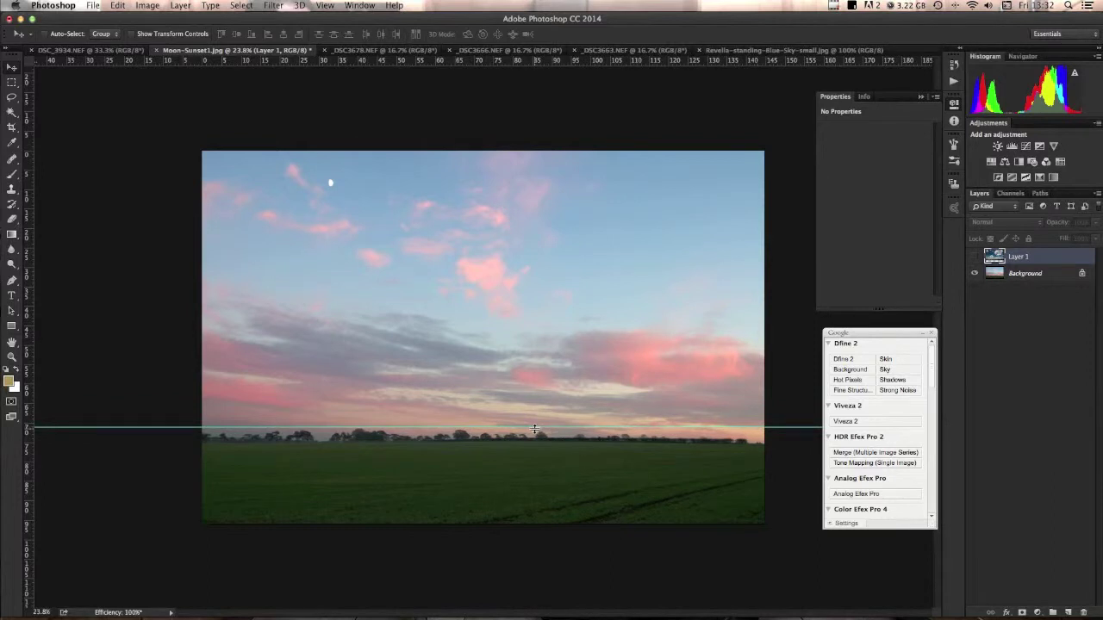
# - Try masking the cloudy sky layer with a rectangular selection of the area above the guide
pyautogui.press('m')
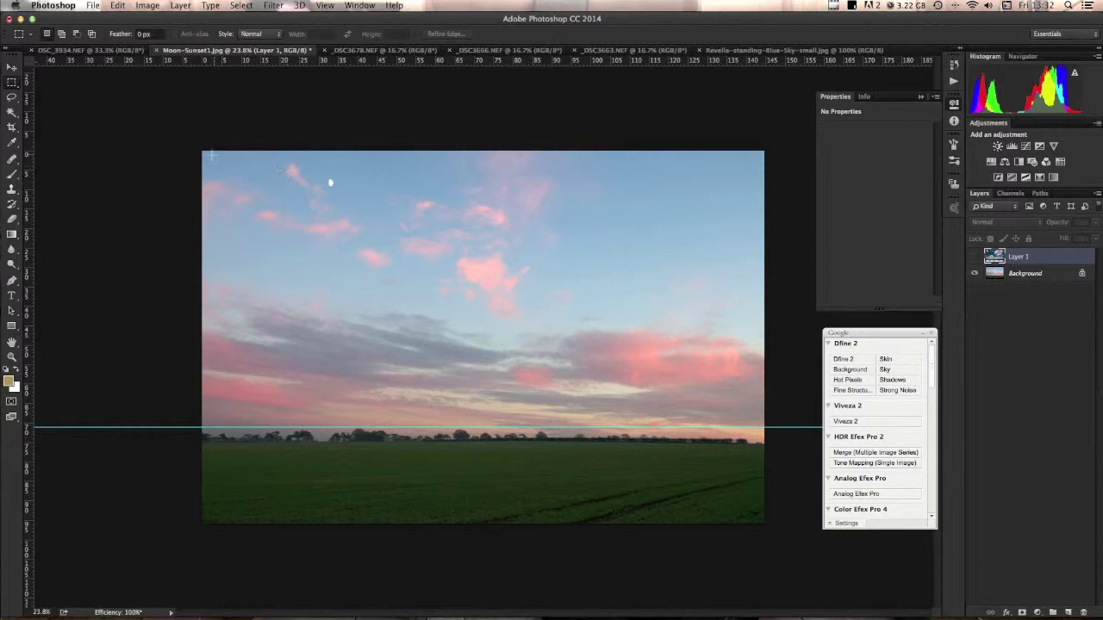
pyautogui.moveTo(200, 150); pyautogui.dragTo(771, 428)
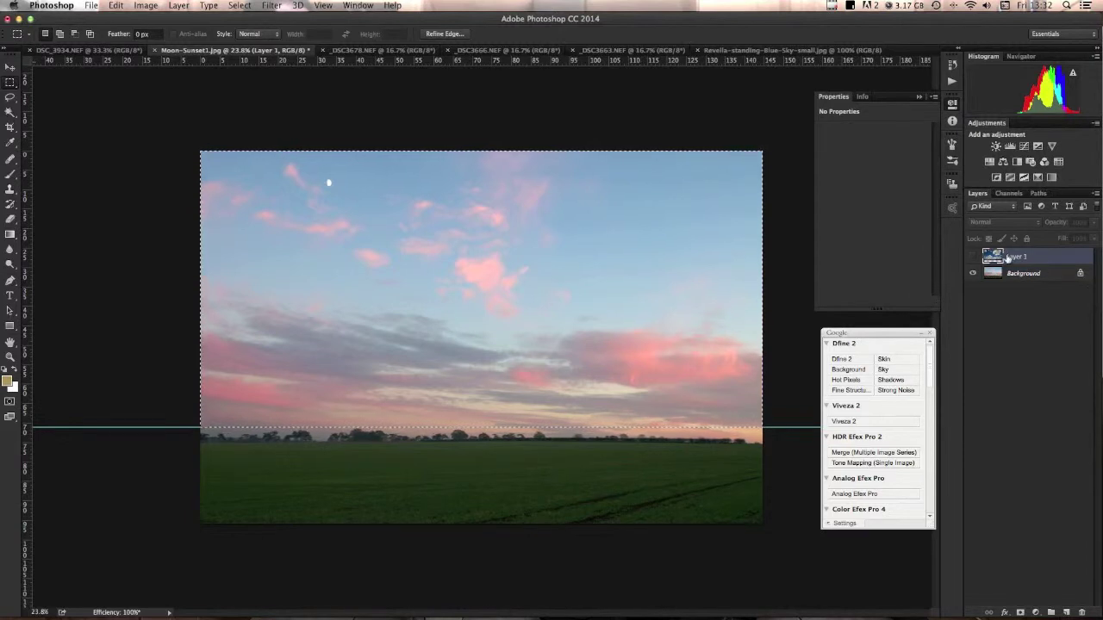
pyautogui.click(1020, 612)
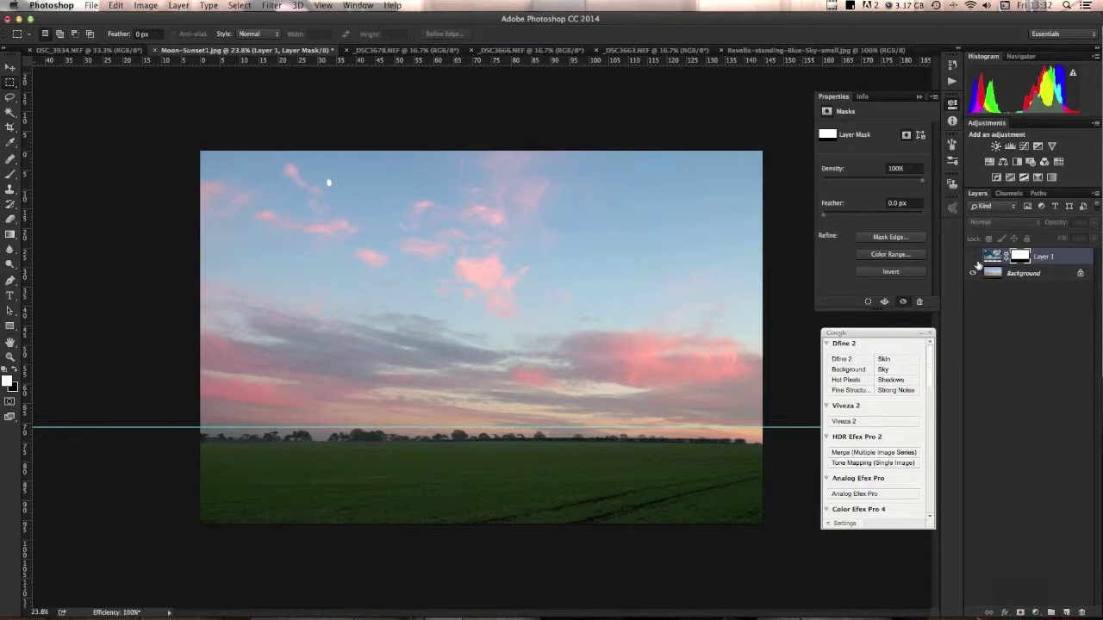
pyautogui.click(974, 257)
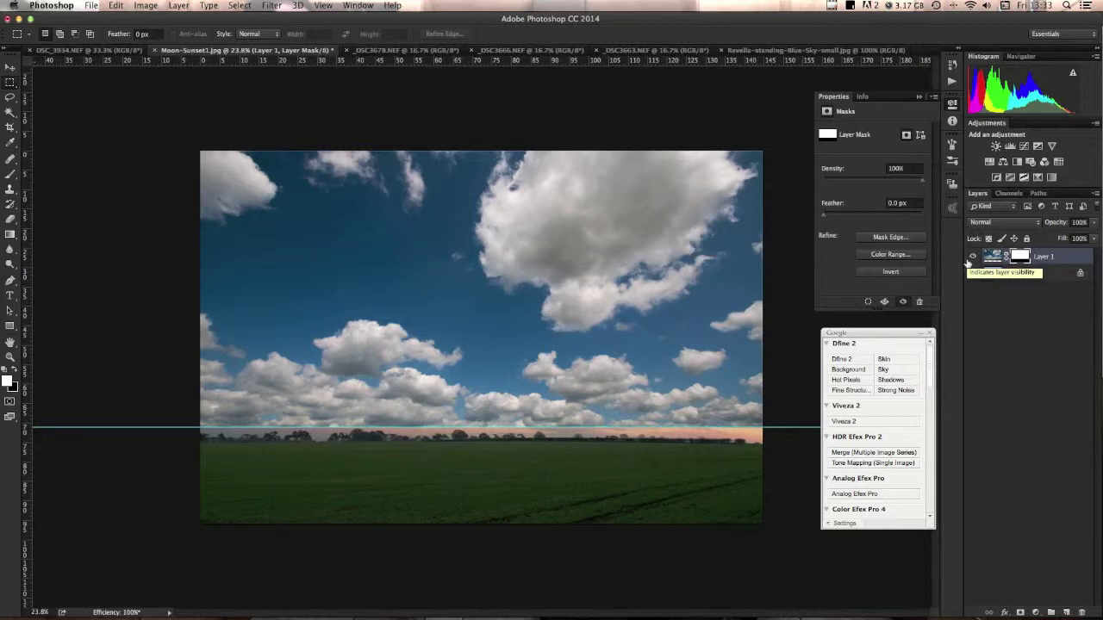
pyautogui.click(970, 258)
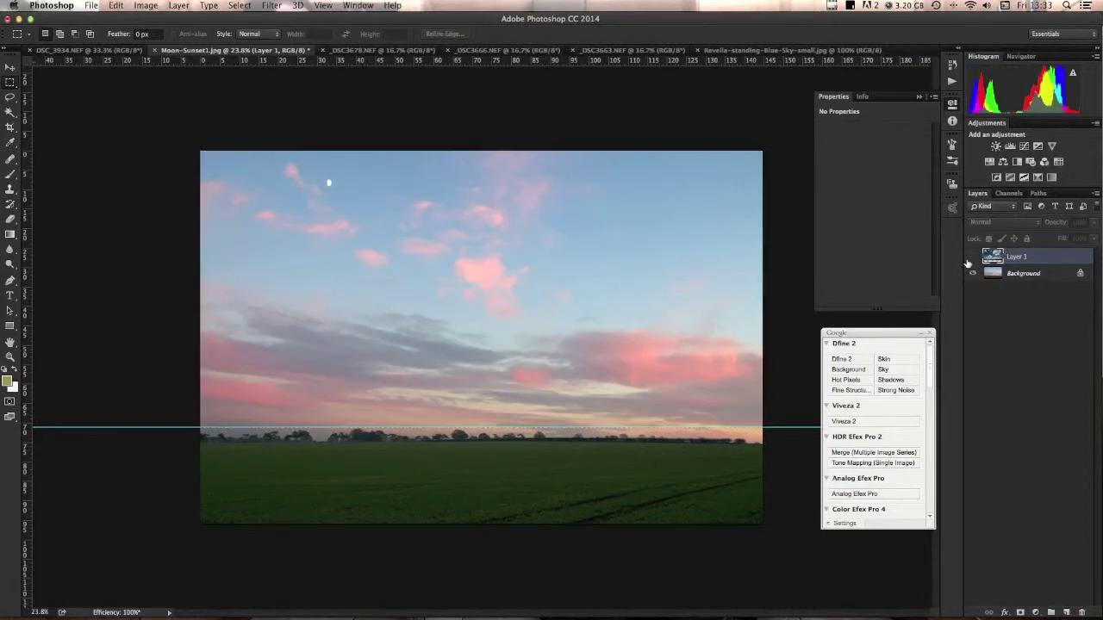
# - Move the guide just below the tree line and select the full-width rectangular area of the image above it
pyautogui.press('v')
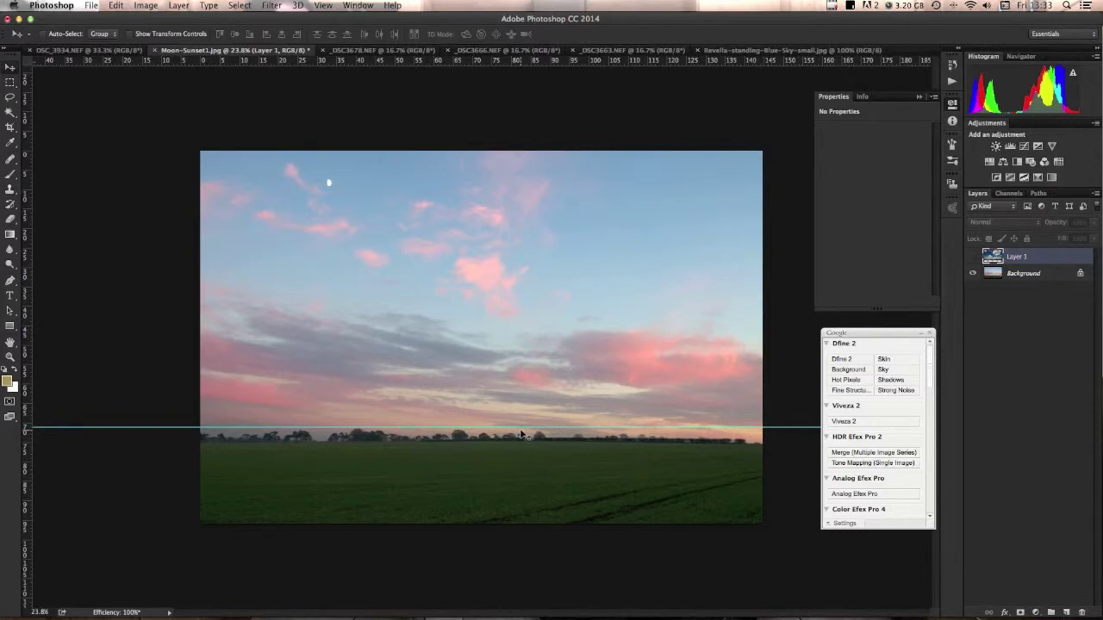
pyautogui.moveTo(519, 428); pyautogui.dragTo(516, 445)
pyautogui.press('m')
pyautogui.moveTo(200, 147); pyautogui.dragTo(794, 448)
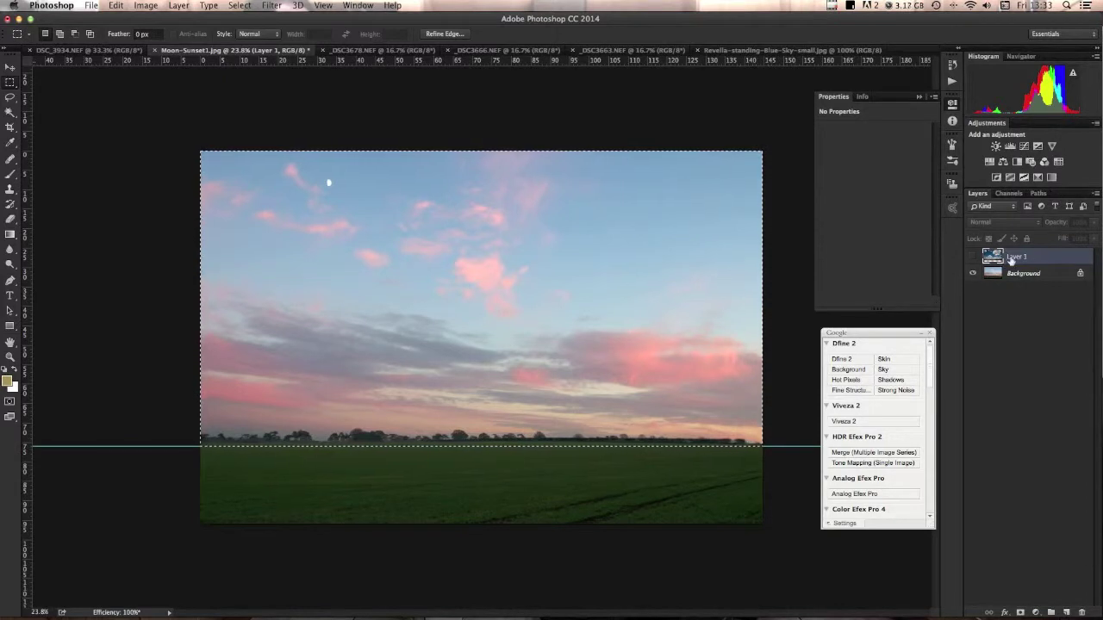
# - Mask the cloudy sky layer with the selection, show the layer again and hide the guides
pyautogui.click(1020, 612)
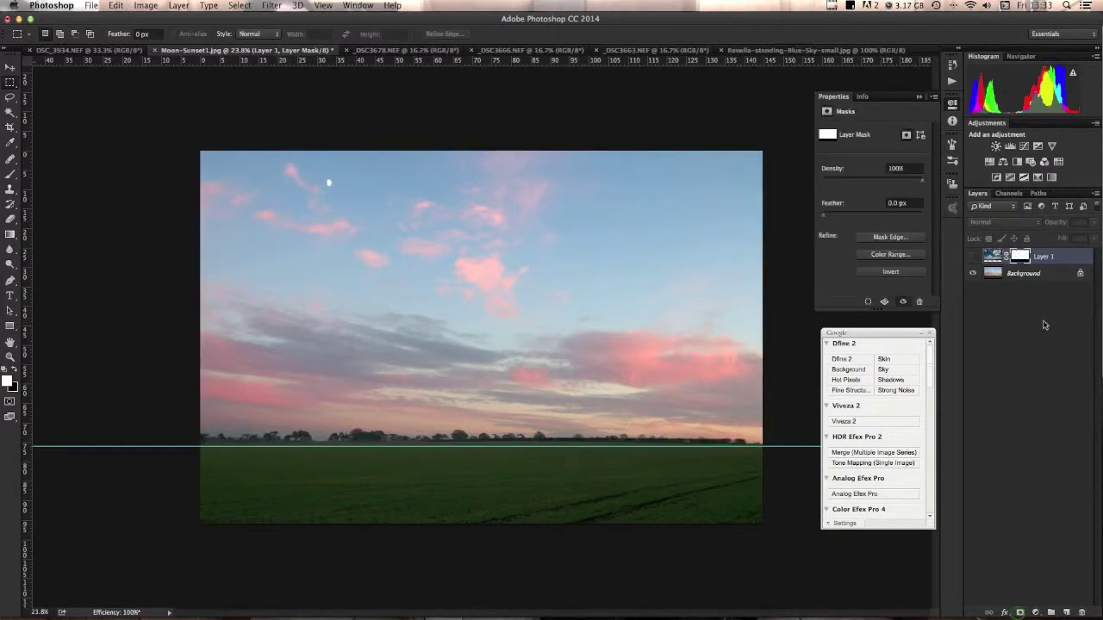
pyautogui.click(972, 256)
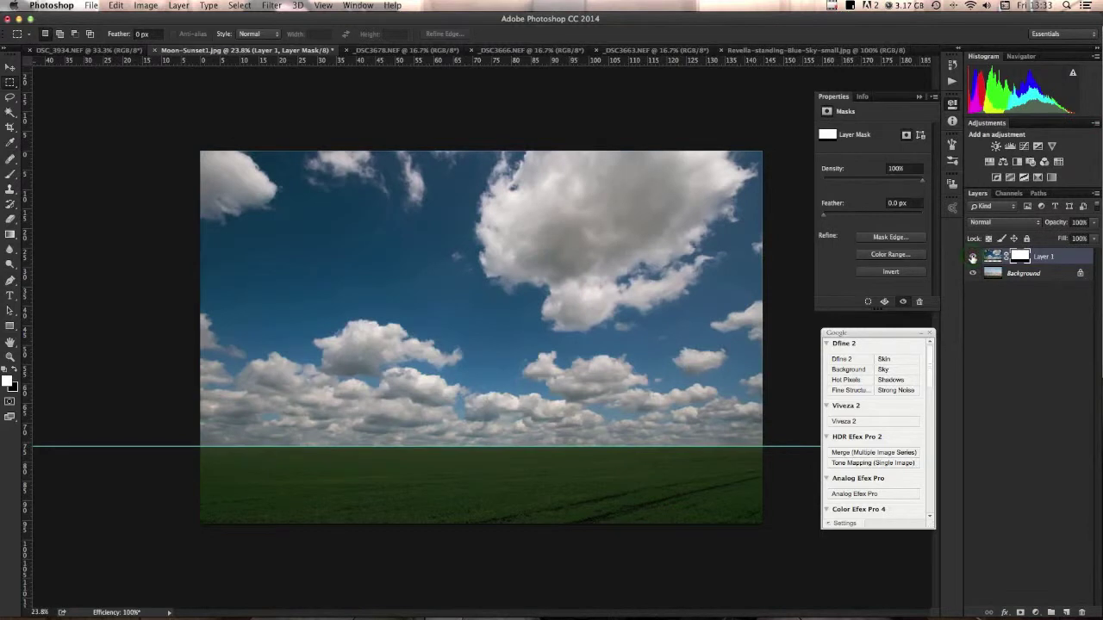
pyautogui.press('super+;')
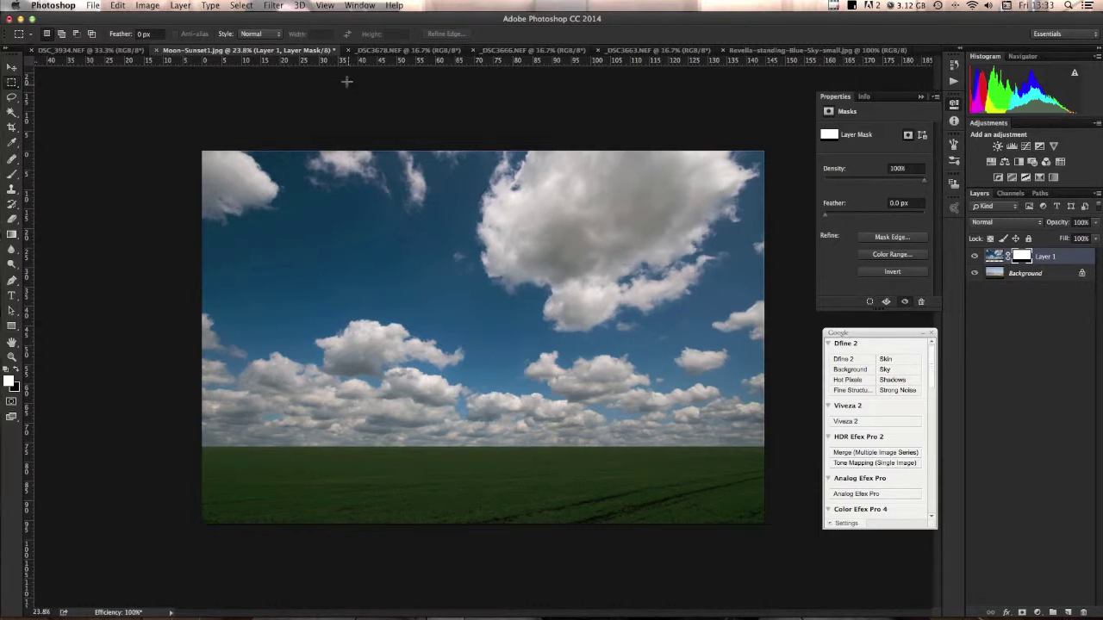
# - In the _DSC3678.NEF photo, start a Quick Selection of the woman, covering the hair from her crown down to the shoulder beside the bent arm
pyautogui.click(380, 51)
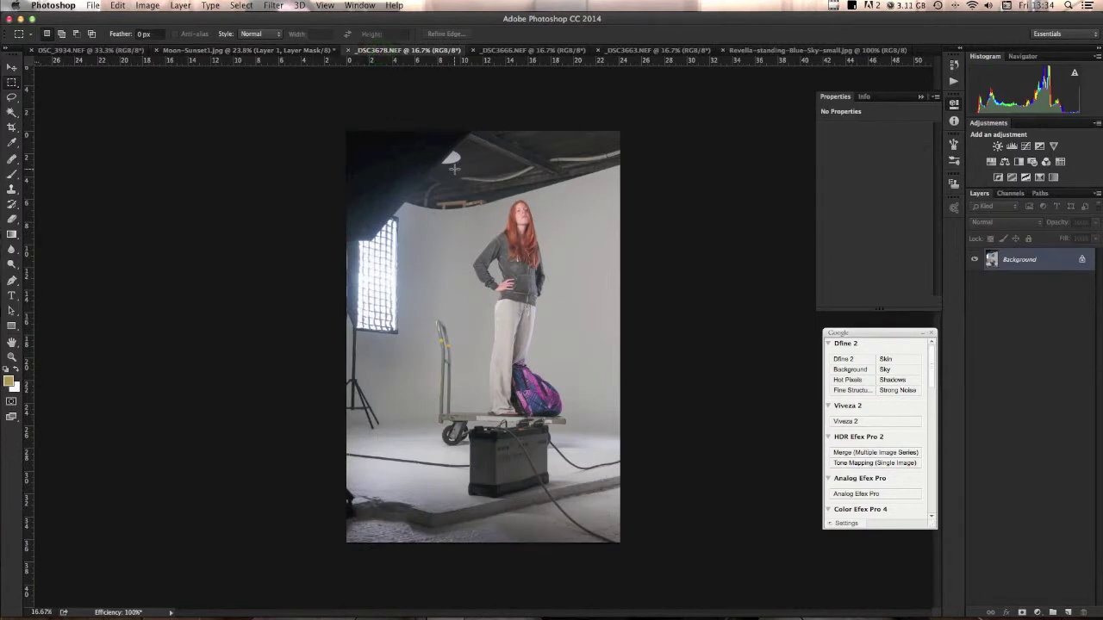
pyautogui.press('w')
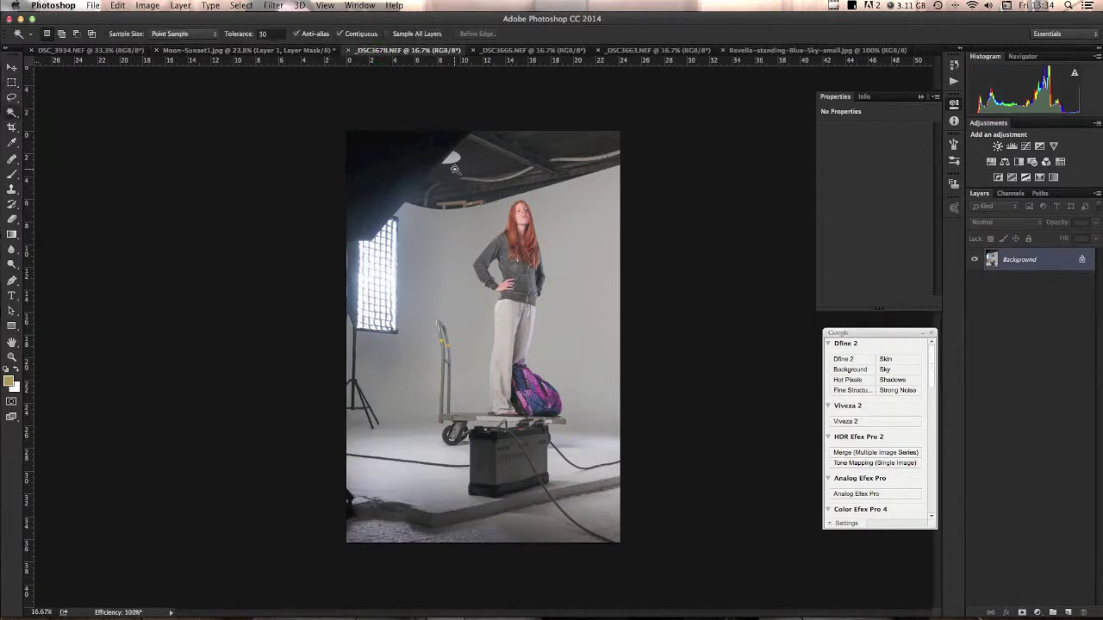
pyautogui.hotkey('shift', 'w')
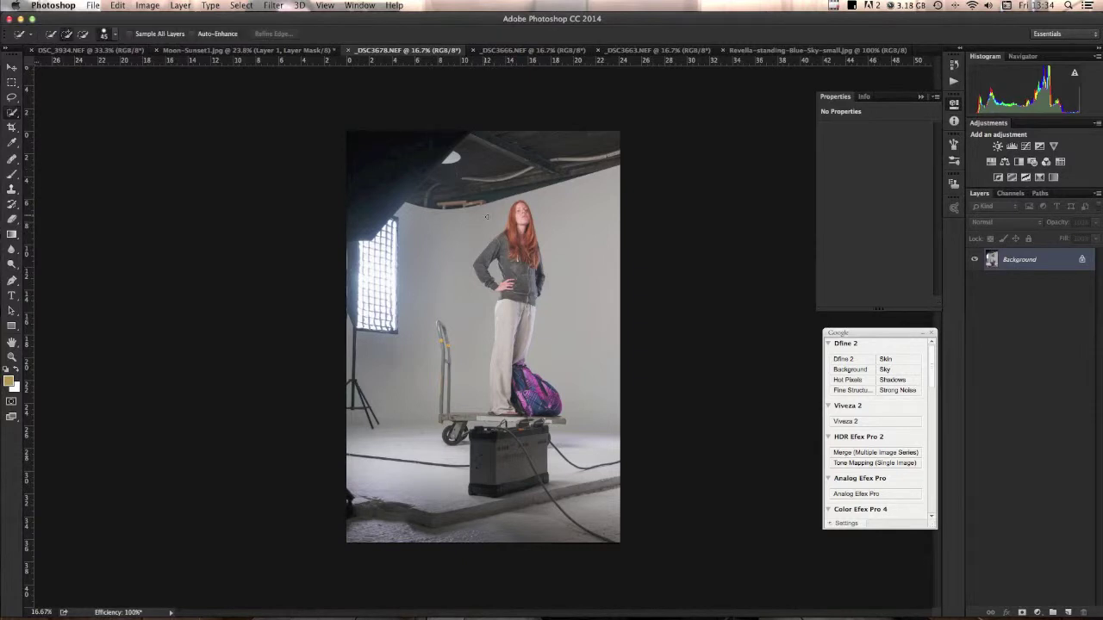
pyautogui.moveTo(521, 214); pyautogui.dragTo(622, 377)
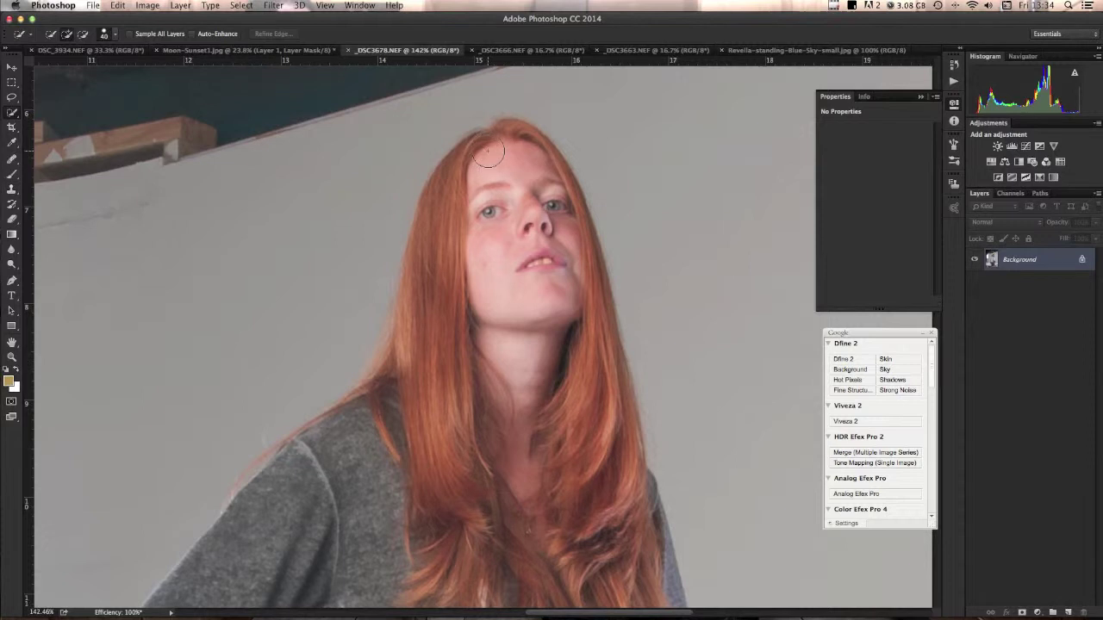
pyautogui.moveTo(485, 148)
pyautogui.mouseDown()
pyautogui.moveTo(458, 178)
pyautogui.moveTo(421, 276)
pyautogui.mouseUp()
pyautogui.moveTo(411, 321)
pyautogui.mouseDown()
pyautogui.moveTo(402, 389)
pyautogui.moveTo(404, 376)
pyautogui.mouseUp()
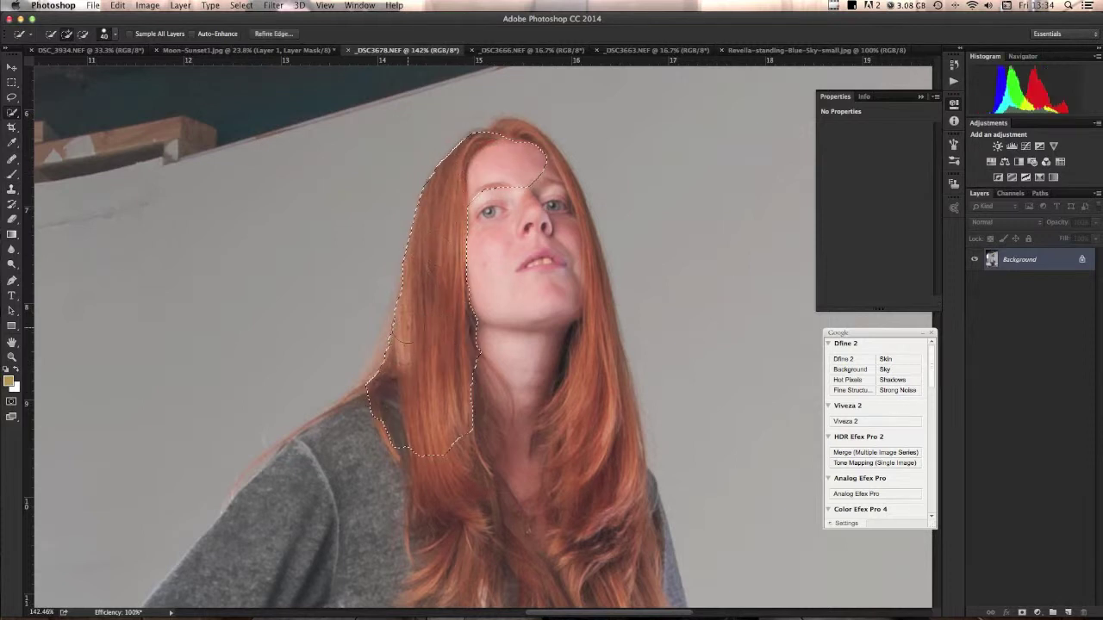
pyautogui.moveTo(415, 301)
pyautogui.mouseDown()
pyautogui.moveTo(376, 394)
pyautogui.moveTo(390, 374)
pyautogui.mouseUp()
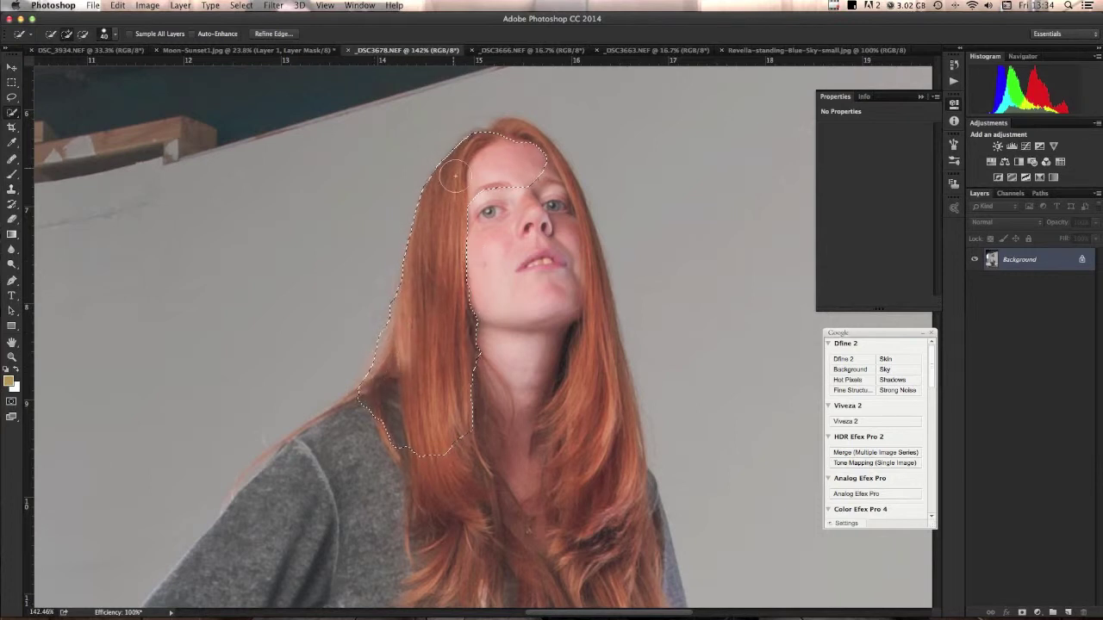
# - Extend the selection over the rest of the woman's head and hair, her rear arm and the hoodie's body
pyautogui.moveTo(496, 146)
pyautogui.mouseDown()
pyautogui.moveTo(534, 160)
pyautogui.moveTo(573, 252)
pyautogui.moveTo(609, 401)
pyautogui.moveTo(605, 459)
pyautogui.moveTo(615, 424)
pyautogui.mouseUp()
pyautogui.moveTo(553, 442); pyautogui.dragTo(460, 157)
pyautogui.moveTo(524, 183)
pyautogui.mouseDown()
pyautogui.moveTo(576, 391)
pyautogui.moveTo(519, 370)
pyautogui.moveTo(547, 156)
pyautogui.mouseUp()
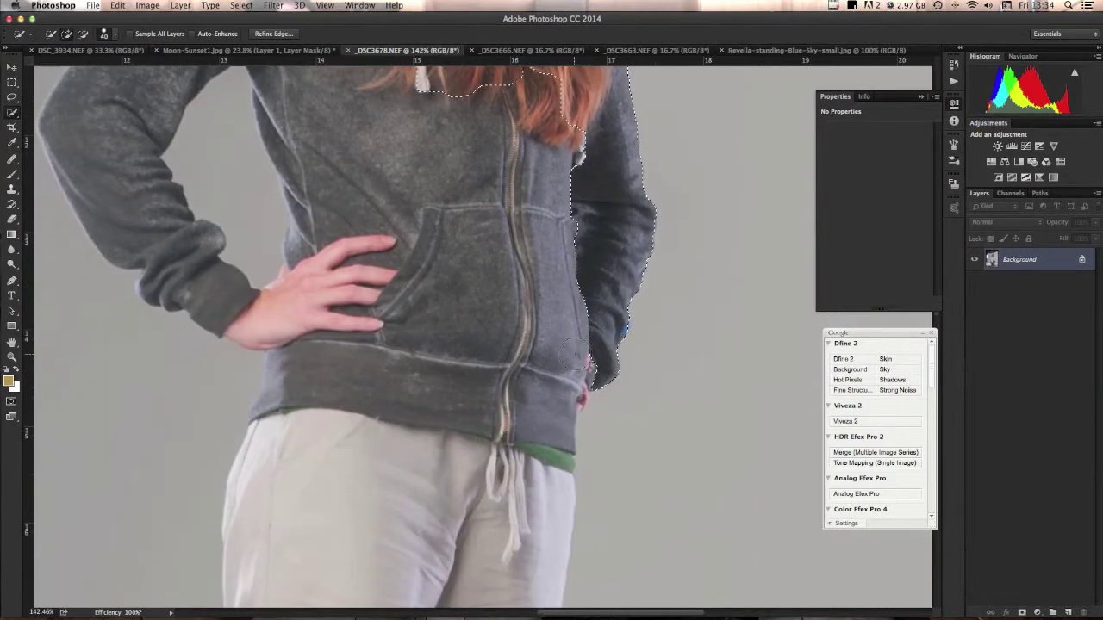
pyautogui.moveTo(577, 356); pyautogui.dragTo(494, 443)
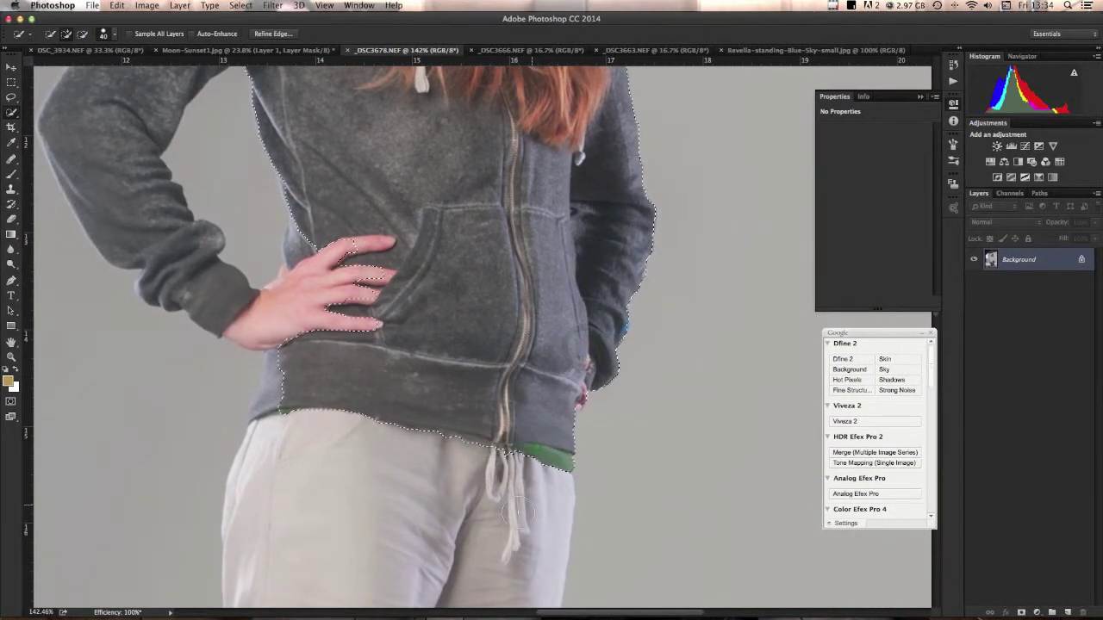
# - Add the woman's trousers, feet and the backpack standing behind her legs to the selection
pyautogui.scroll(-5, 466, 379)
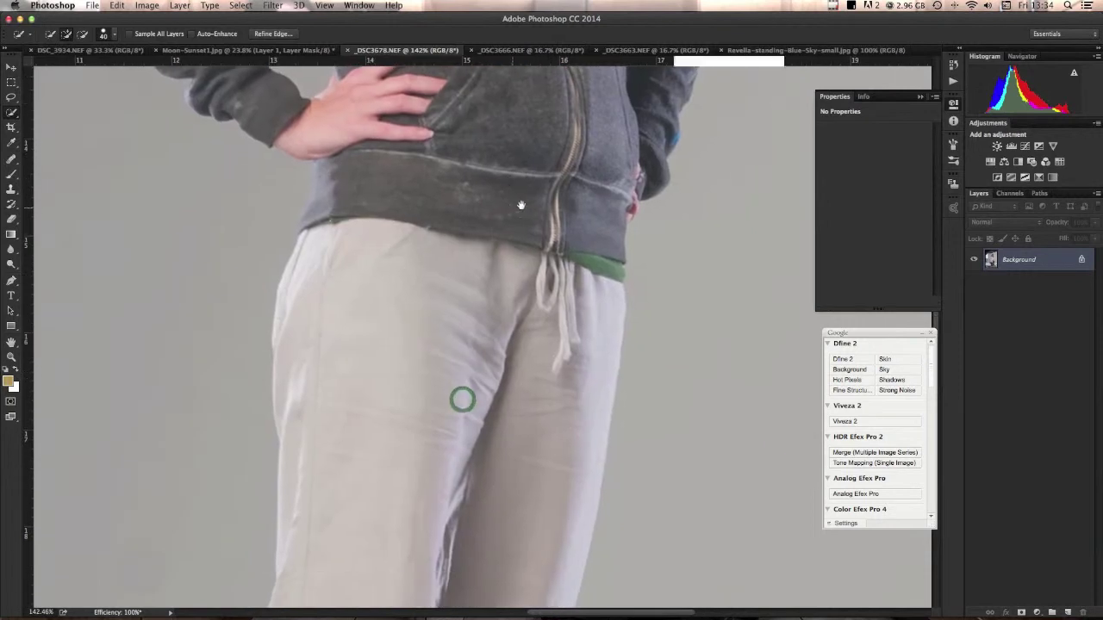
pyautogui.scroll(-6, 491, 276)
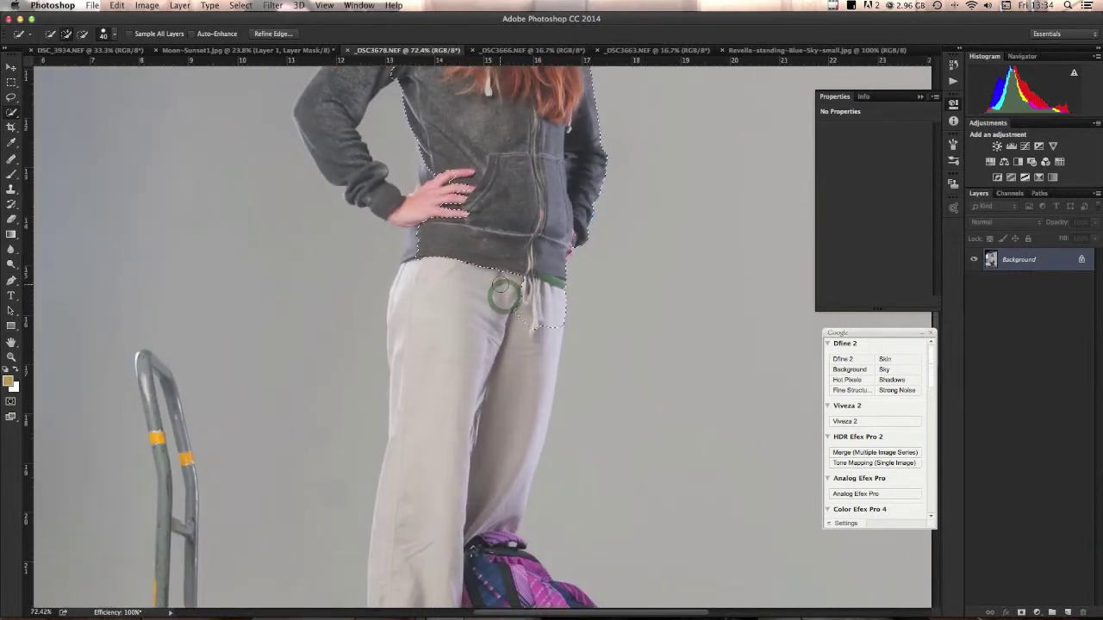
pyautogui.moveTo(443, 458); pyautogui.dragTo(440, 559)
pyautogui.moveTo(534, 334)
pyautogui.mouseDown()
pyautogui.moveTo(507, 476)
pyautogui.moveTo(534, 483)
pyautogui.moveTo(478, 420)
pyautogui.mouseUp()
pyautogui.scroll(-6, 468, 382)
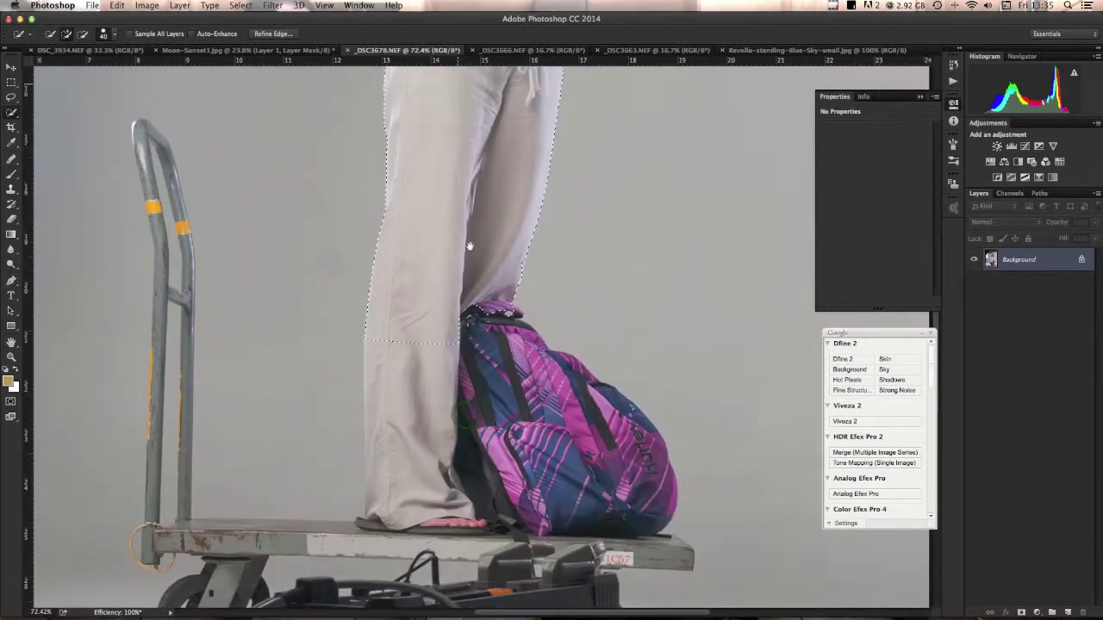
pyautogui.moveTo(517, 317)
pyautogui.mouseDown()
pyautogui.moveTo(586, 326)
pyautogui.moveTo(605, 371)
pyautogui.moveTo(645, 386)
pyautogui.moveTo(637, 456)
pyautogui.moveTo(470, 441)
pyautogui.moveTo(369, 454)
pyautogui.moveTo(374, 381)
pyautogui.moveTo(371, 431)
pyautogui.mouseUp()
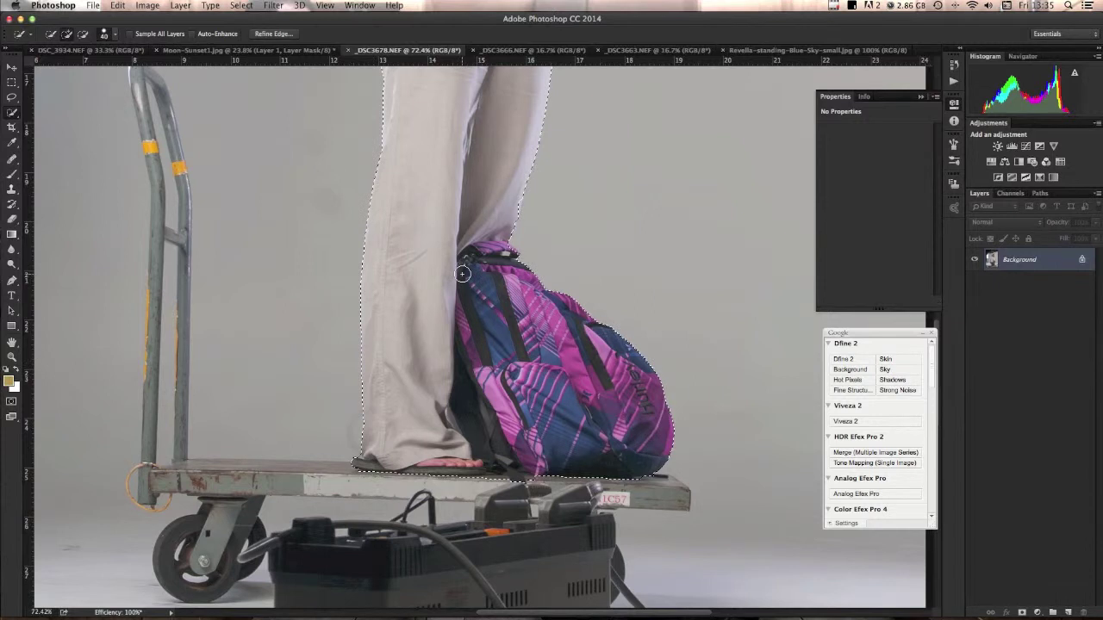
# - Add the woman's bent arm and hand to the selection and subtract the background gap between that arm and her torso
pyautogui.moveTo(366, 125); pyautogui.dragTo(435, 551)
pyautogui.moveTo(387, 112); pyautogui.dragTo(439, 379)
pyautogui.moveTo(440, 418); pyautogui.dragTo(387, 180)
pyautogui.moveTo(479, 240); pyautogui.dragTo(429, 320)
pyautogui.click(486, 462)
pyautogui.click(473, 501)
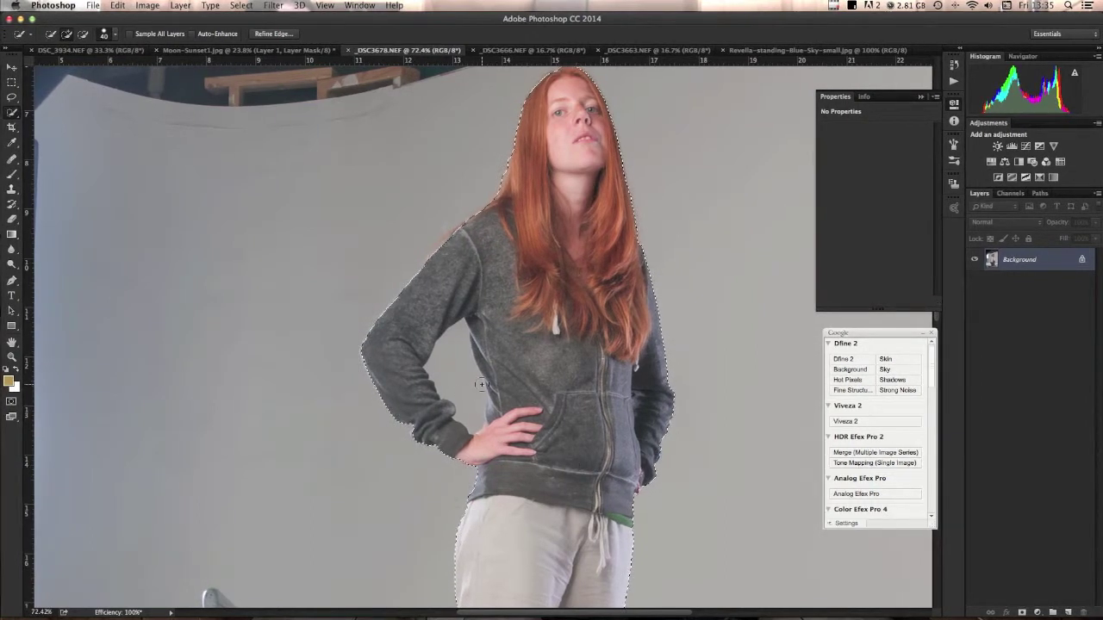
pyautogui.press('alt')
pyautogui.keyDown('alt'); pyautogui.click(456, 334); pyautogui.keyUp('alt')
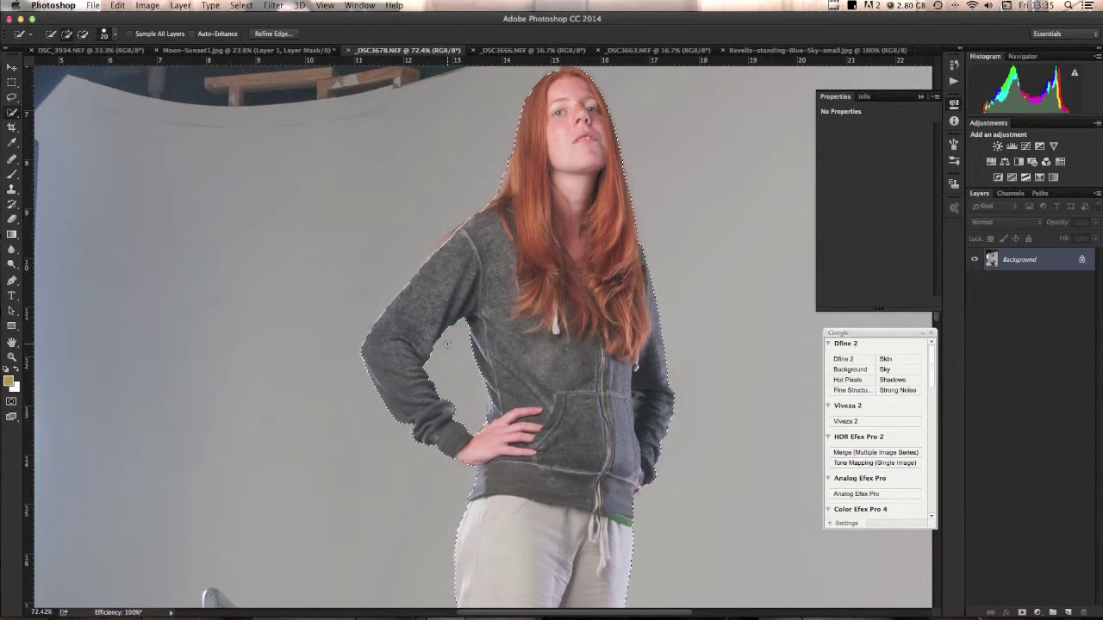
# - With a smaller selection brush, correct the selection edge around the fingers of the rear hand at the hoodie's hem
pyautogui.moveTo(571, 151); pyautogui.dragTo(674, 274)
pyautogui.moveTo(598, 177); pyautogui.dragTo(404, 153)
pyautogui.scroll(-10, 405, 154)
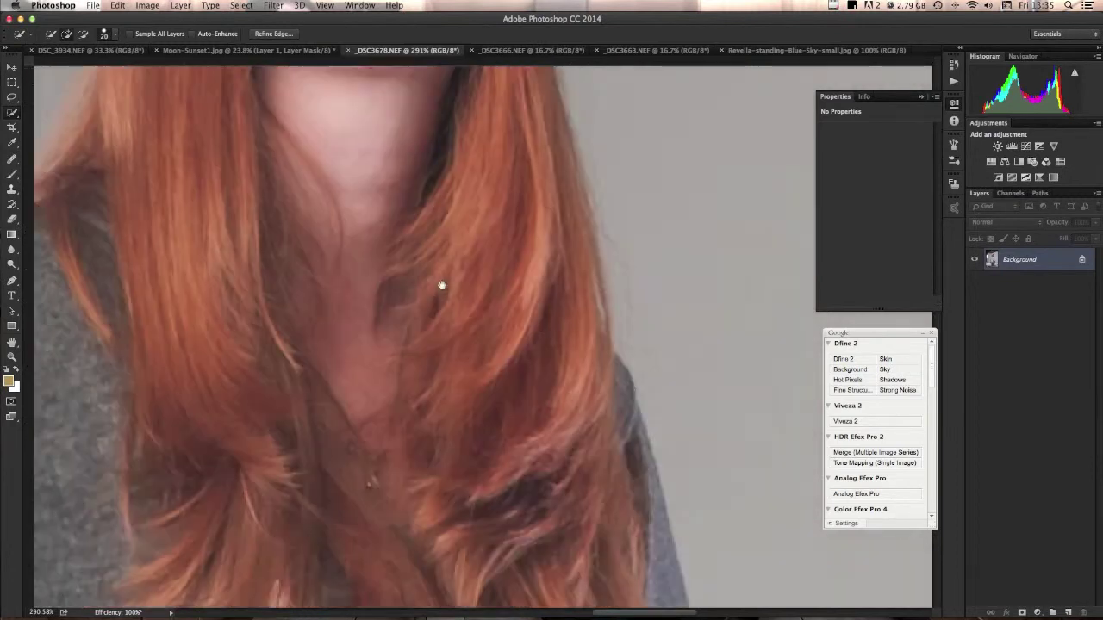
pyautogui.scroll(-10, 600, 410)
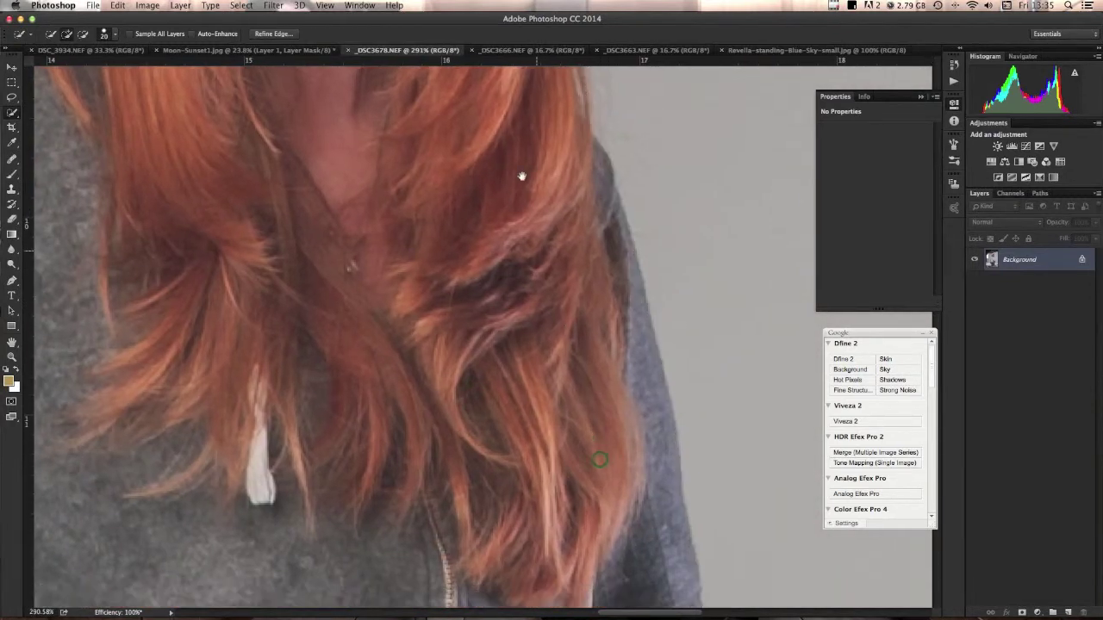
pyautogui.scroll(-10, 546, 499)
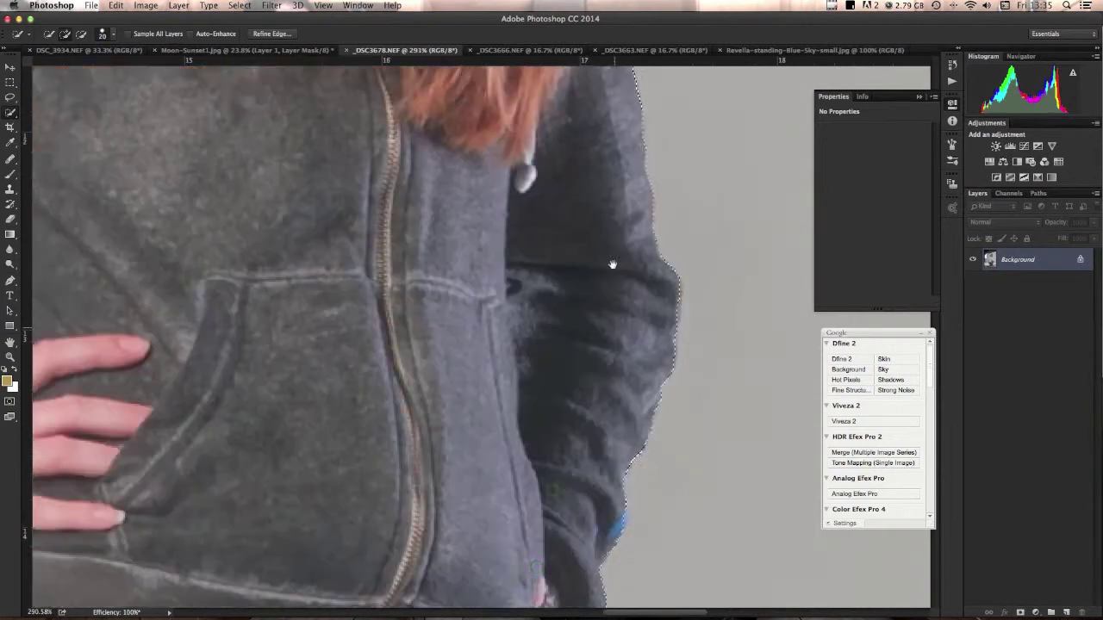
pyautogui.scroll(-8, 541, 502)
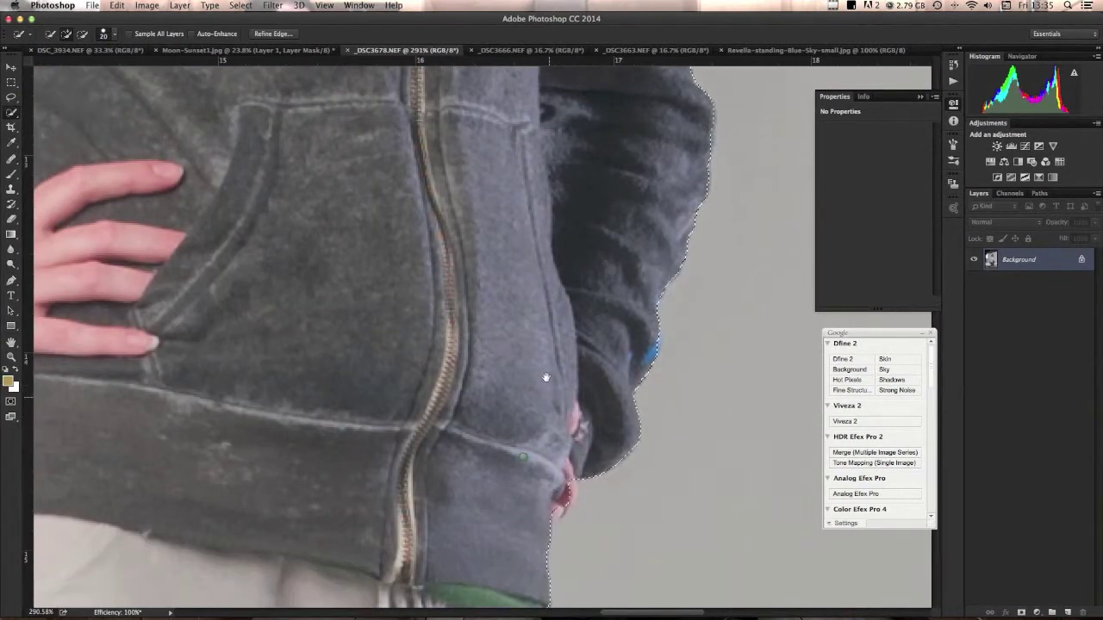
pyautogui.press('[')
pyautogui.press('[')
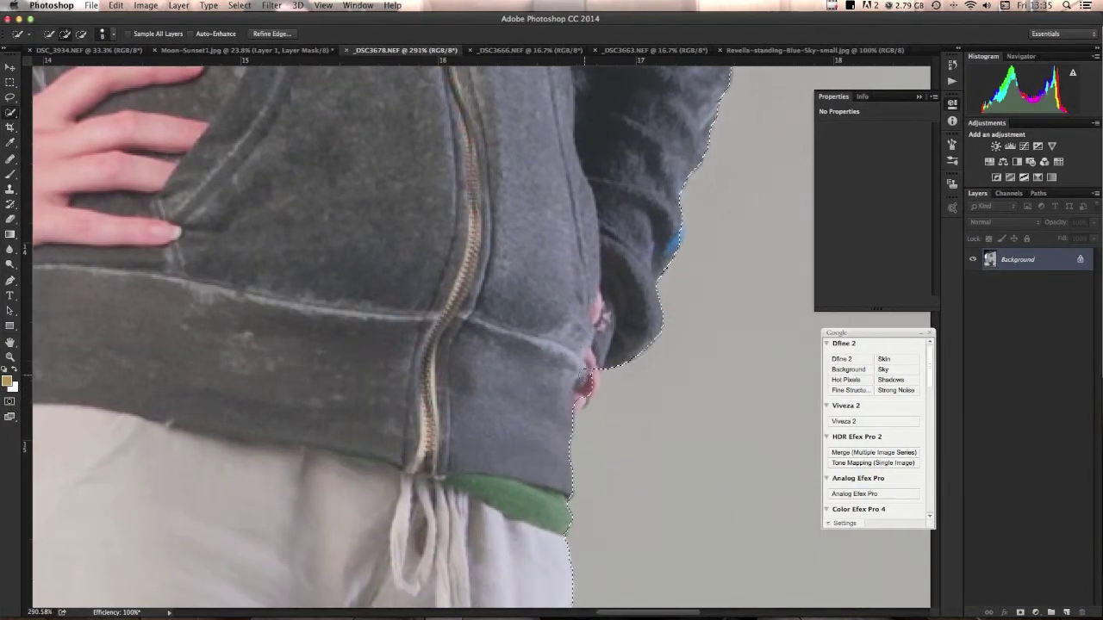
pyautogui.moveTo(588, 369); pyautogui.dragTo(577, 404)
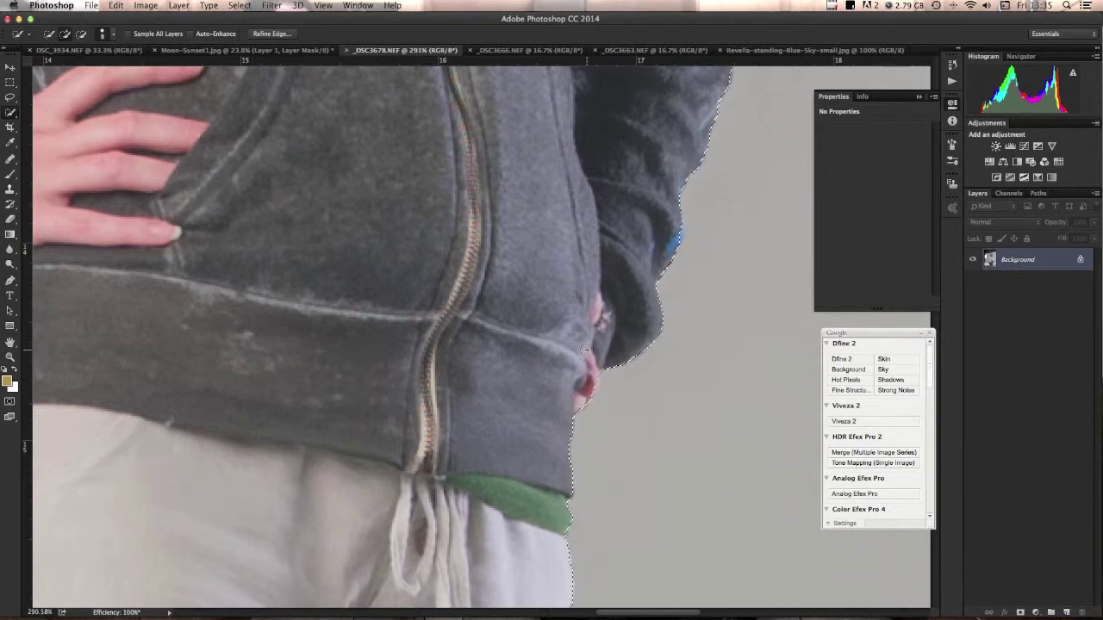
# - Refine the selection along the rear edge of the trouser leg down to the top of the backpack
pyautogui.scroll(-8, 491, 480)
pyautogui.scroll(-10, 491, 480)
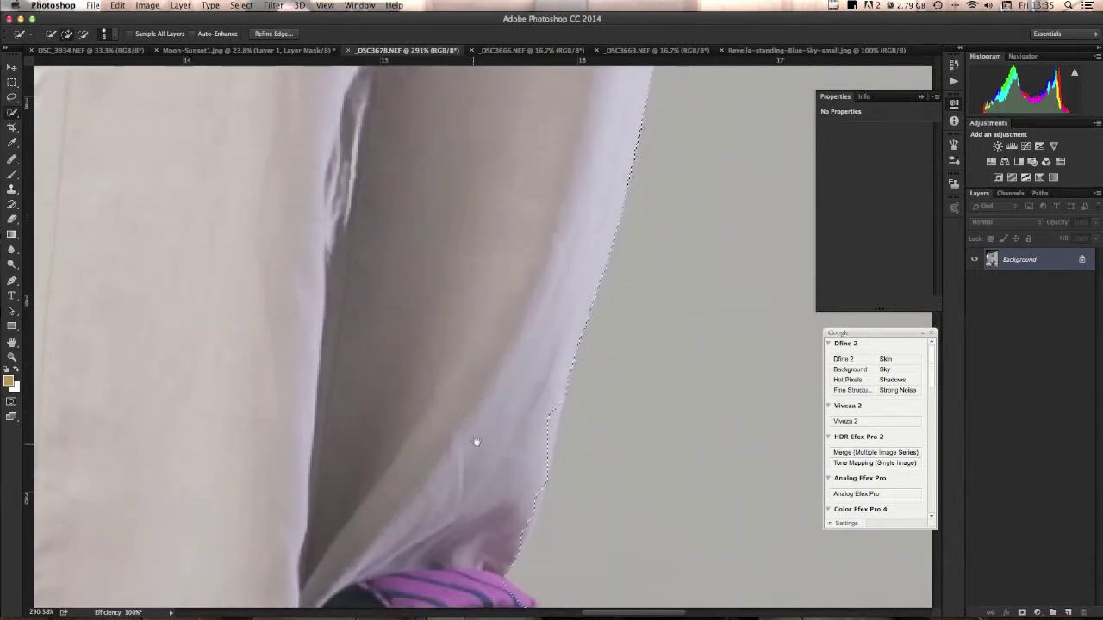
pyautogui.moveTo(550, 406); pyautogui.dragTo(550, 422)
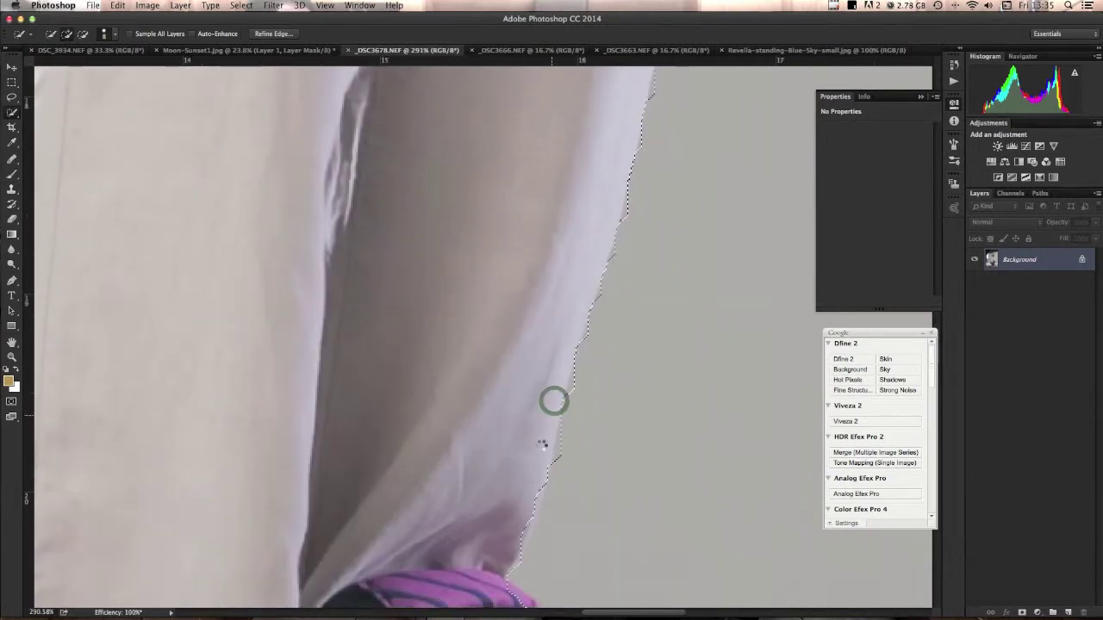
pyautogui.moveTo(527, 473); pyautogui.dragTo(534, 496)
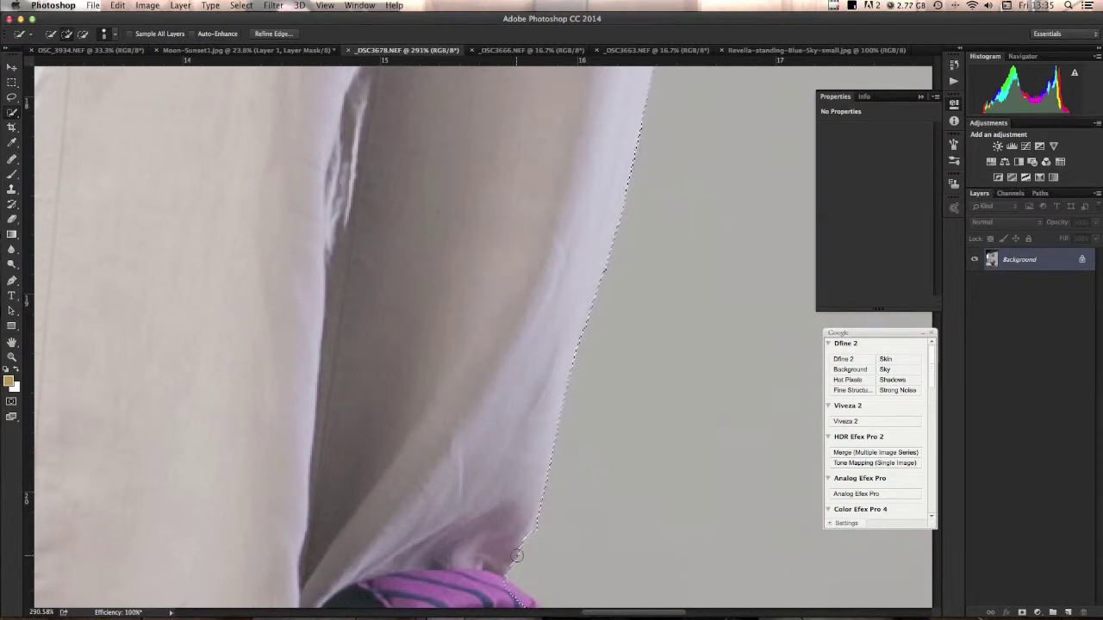
pyautogui.moveTo(522, 535); pyautogui.dragTo(520, 543)
pyautogui.click(537, 534)
pyautogui.moveTo(492, 485); pyautogui.dragTo(523, 50)
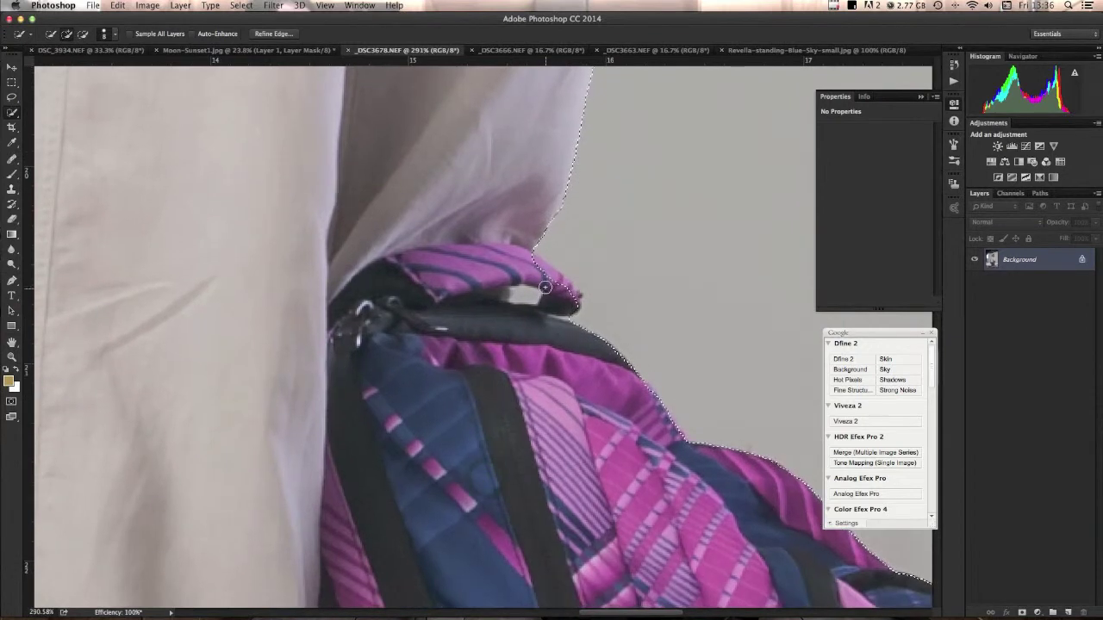
# - Clean up the selection at the backpack's top handle and subtract the background visible through its loop
pyautogui.click(533, 262)
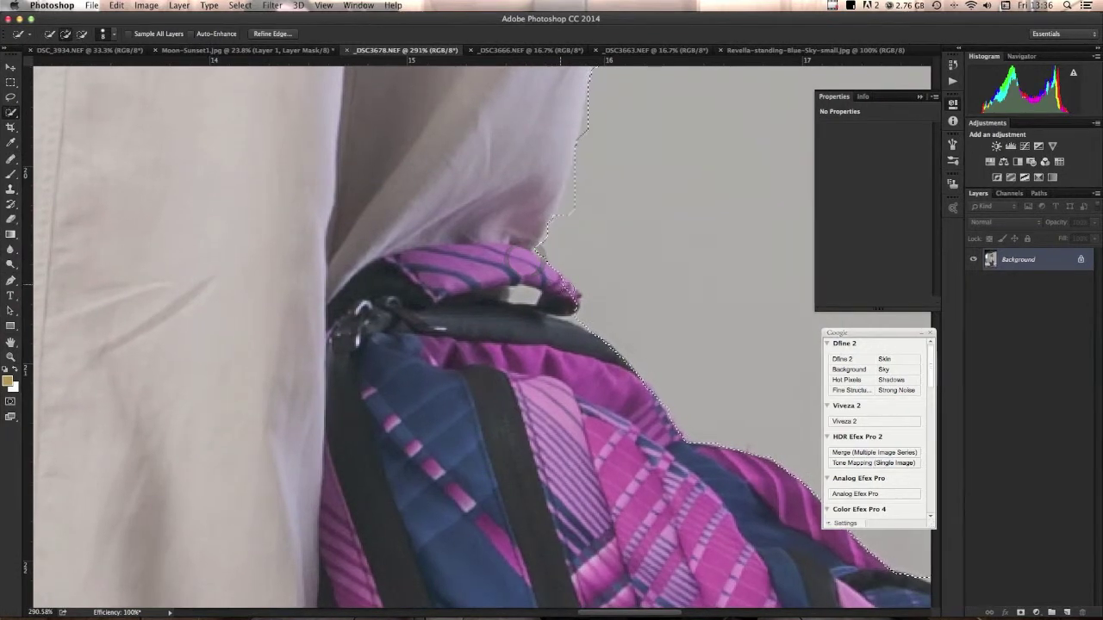
pyautogui.press('alt')
pyautogui.click(522, 293)
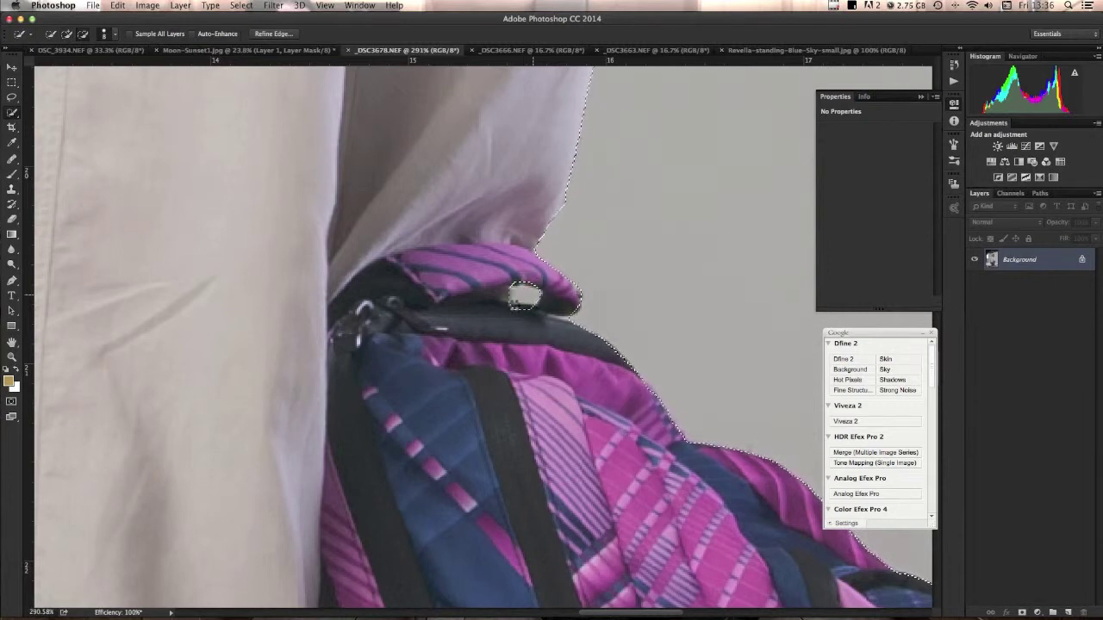
pyautogui.click(509, 288)
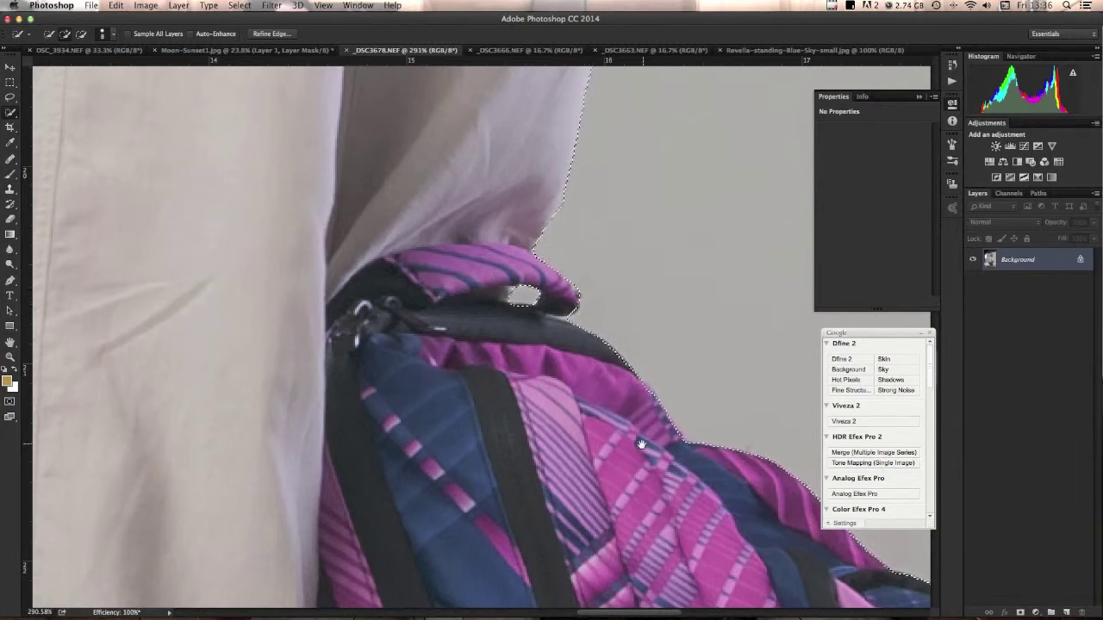
# - Subtract the trolley surface around the backpack's loose strap, between the sandal and the bag, from the selection
pyautogui.moveTo(636, 442); pyautogui.dragTo(371, 168)
pyautogui.scroll(-5, 370, 168)
pyautogui.hscroll(6, 371, 168)
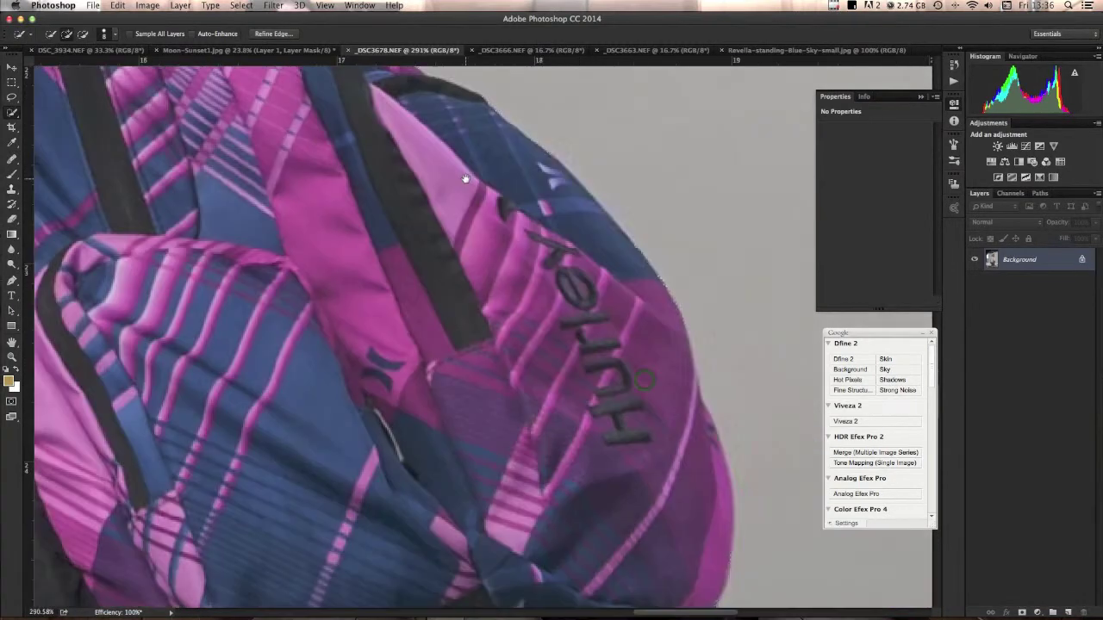
pyautogui.scroll(-6, 599, 422)
pyautogui.hscroll(-2, 598, 311)
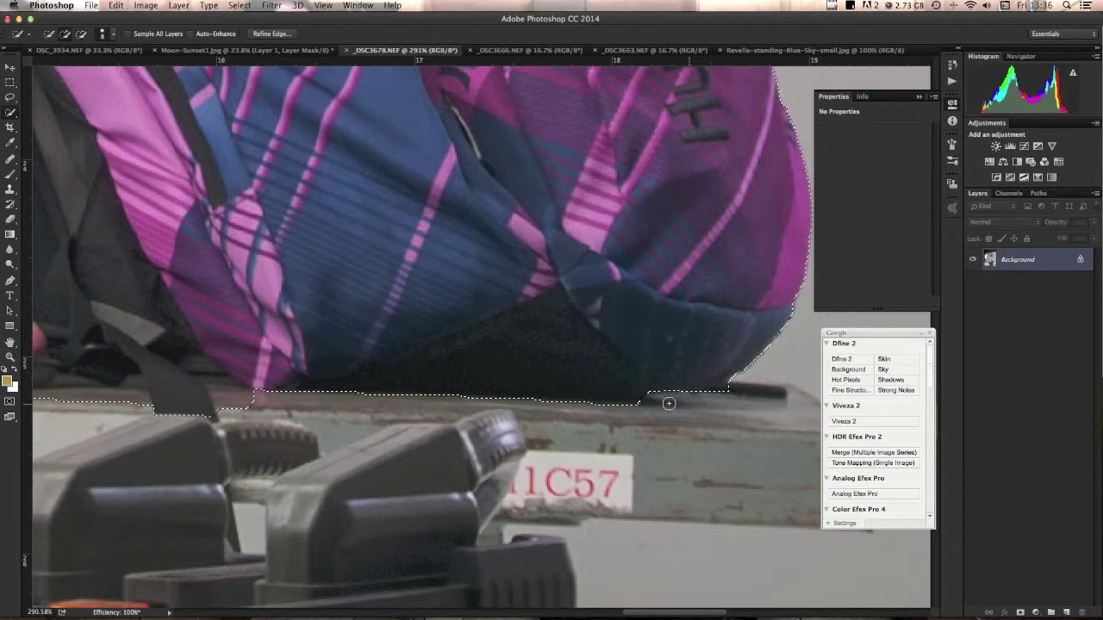
pyautogui.press('space')
pyautogui.moveTo(423, 275); pyautogui.dragTo(626, 249)
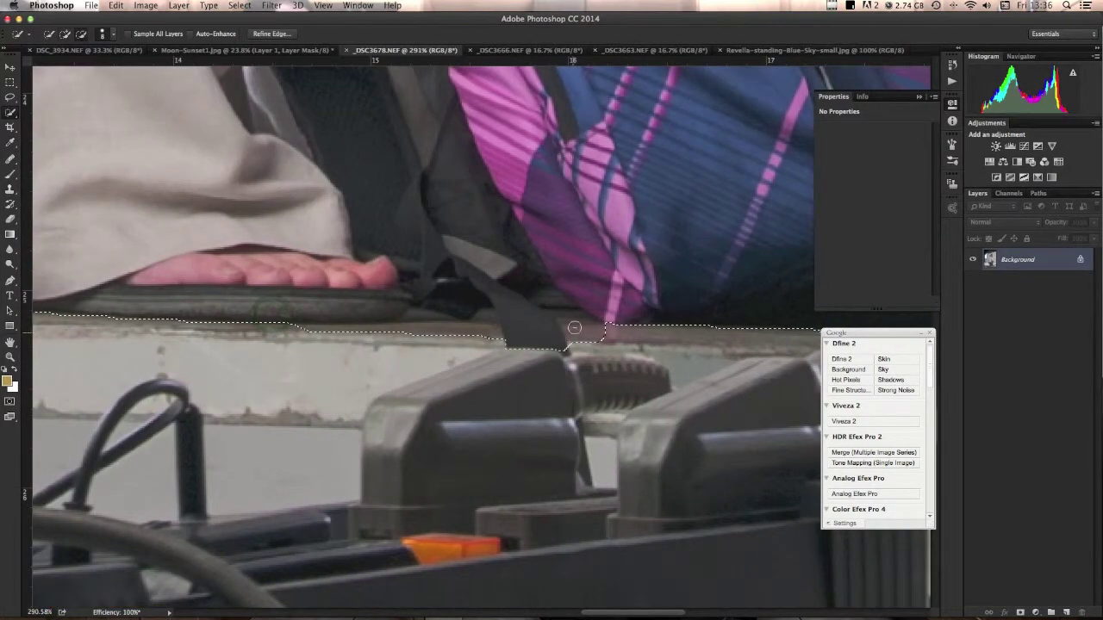
pyautogui.moveTo(547, 300); pyautogui.dragTo(541, 292)
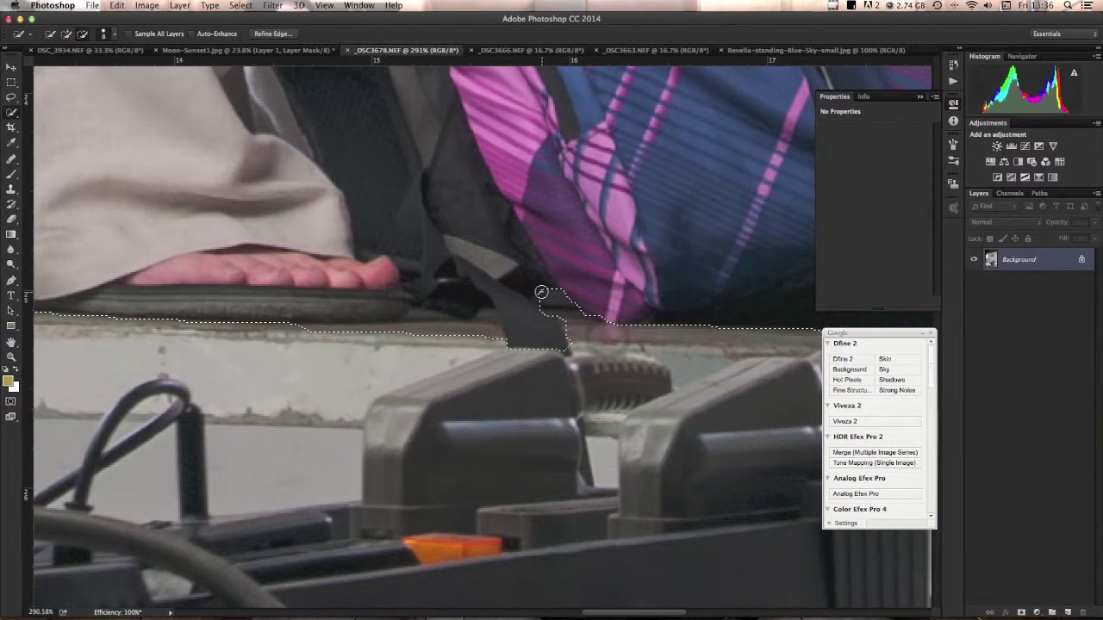
pyautogui.press('alt')
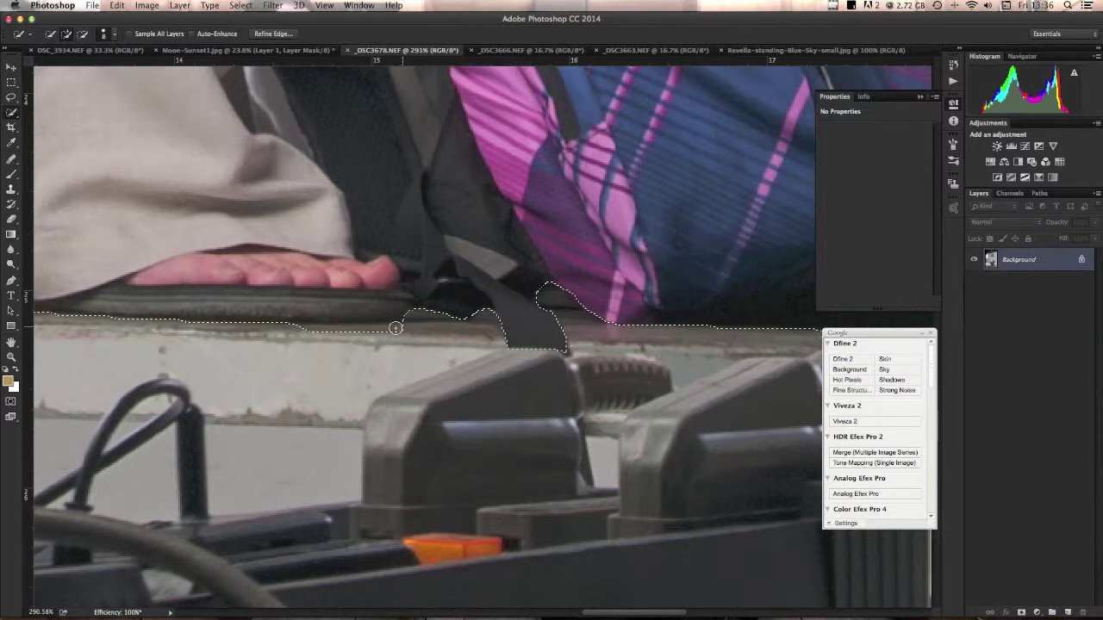
# - Trim the trolley surface from the selection along the underside of the sandal's sole, as far as the heel
pyautogui.moveTo(343, 333)
pyautogui.mouseDown()
pyautogui.moveTo(471, 306)
pyautogui.moveTo(511, 316)
pyautogui.moveTo(436, 315)
pyautogui.mouseUp()
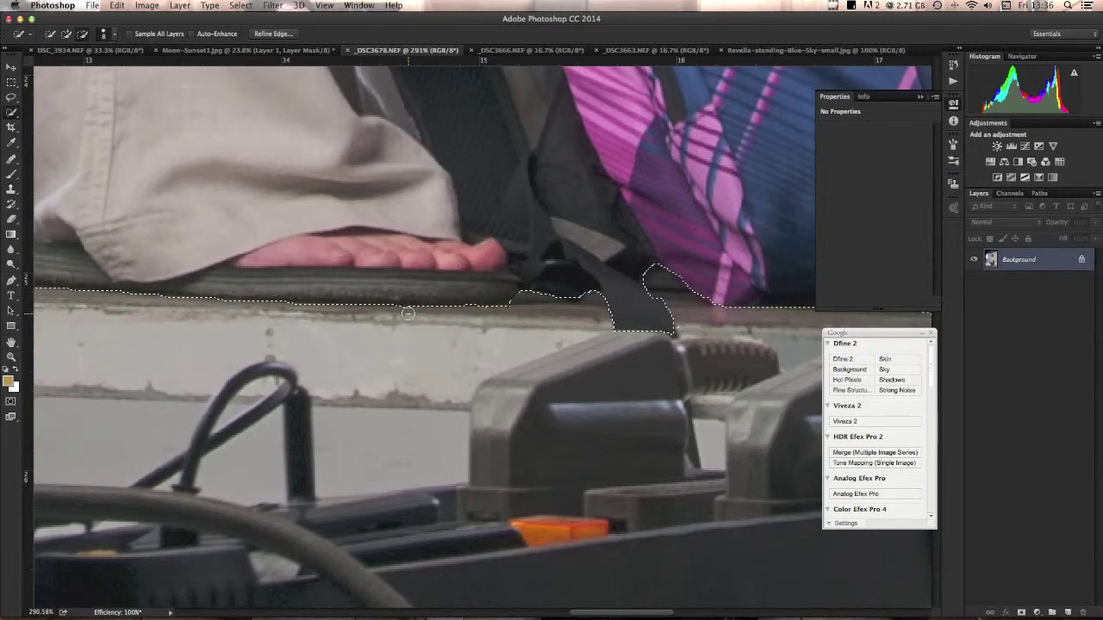
pyautogui.moveTo(241, 300); pyautogui.dragTo(248, 300)
pyautogui.hscroll(-5, 247, 299)
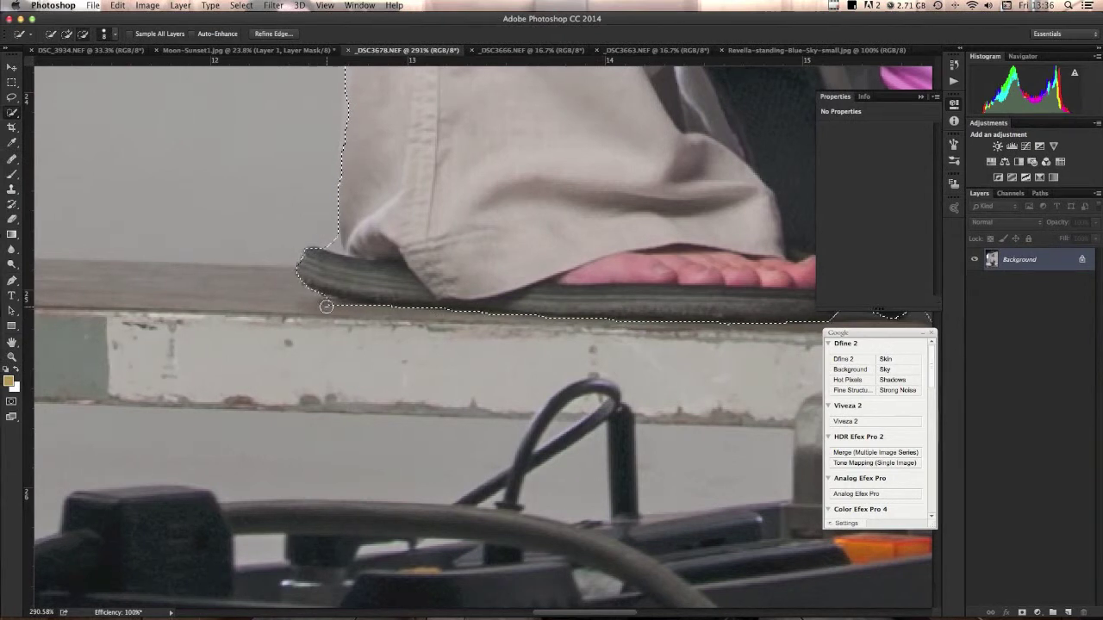
pyautogui.moveTo(319, 305); pyautogui.dragTo(335, 305)
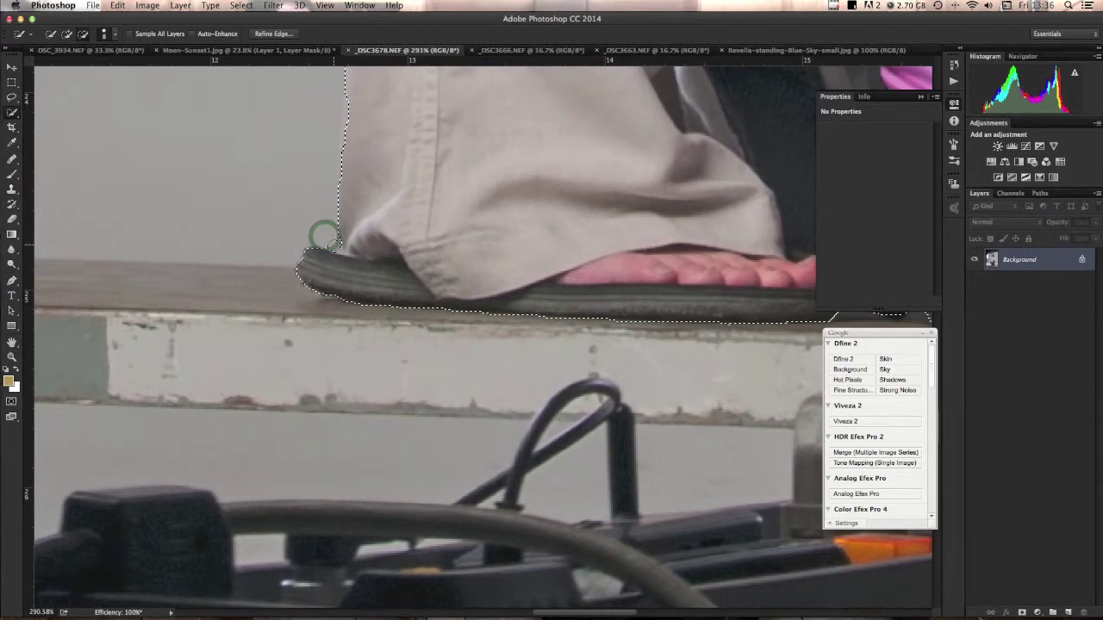
# - Refine the selection edge at the rear of the jacket's hem, between the hand on the hip and the trousers
pyautogui.moveTo(405, 206); pyautogui.dragTo(405, 483)
pyautogui.moveTo(388, 160); pyautogui.dragTo(399, 491)
pyautogui.moveTo(422, 184); pyautogui.dragTo(391, 454)
pyautogui.moveTo(421, 229); pyautogui.dragTo(389, 446)
pyautogui.moveTo(428, 261); pyautogui.dragTo(394, 448)
pyautogui.moveTo(421, 230); pyautogui.dragTo(387, 477)
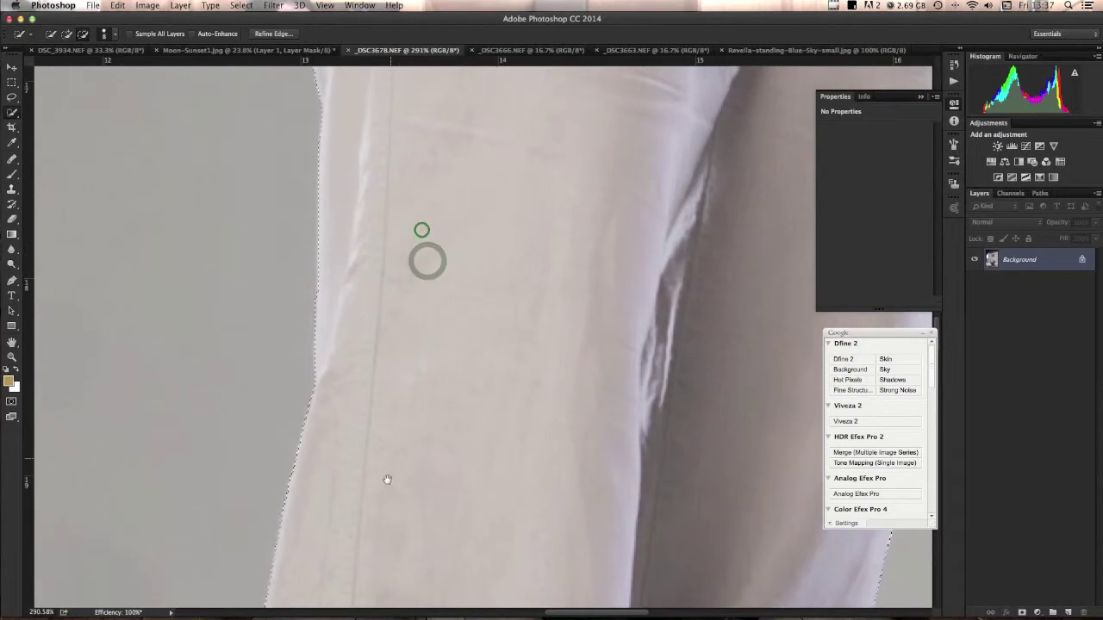
pyautogui.moveTo(364, 224)
pyautogui.mouseDown()
pyautogui.moveTo(359, 376)
pyautogui.moveTo(337, 498)
pyautogui.mouseUp()
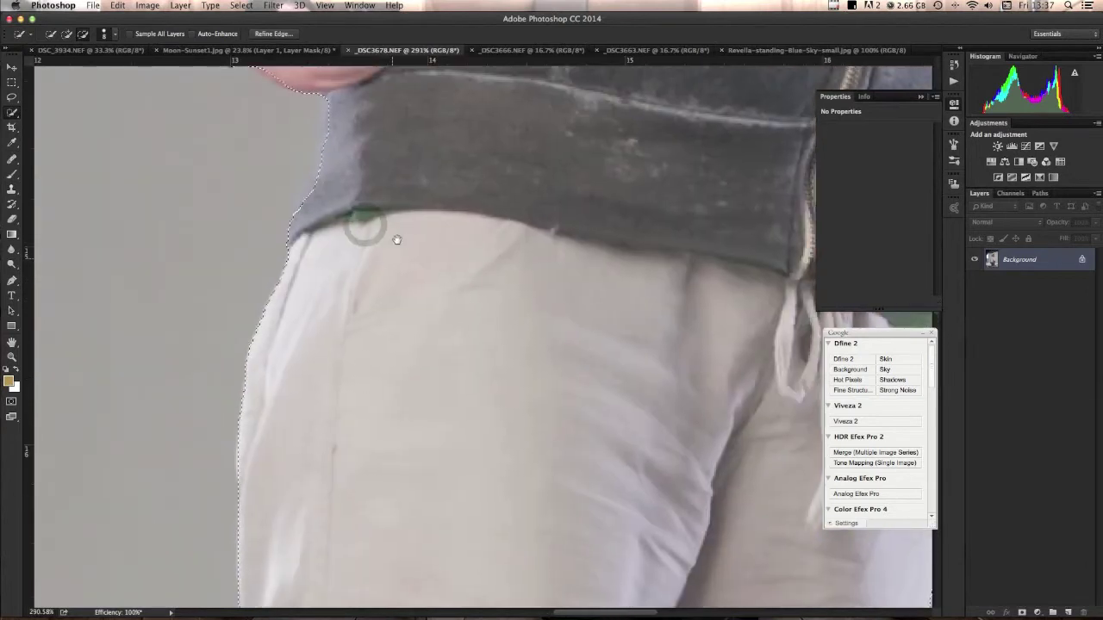
pyautogui.moveTo(394, 239); pyautogui.dragTo(389, 315)
pyautogui.moveTo(394, 202); pyautogui.dragTo(395, 366)
pyautogui.moveTo(304, 366); pyautogui.dragTo(323, 308)
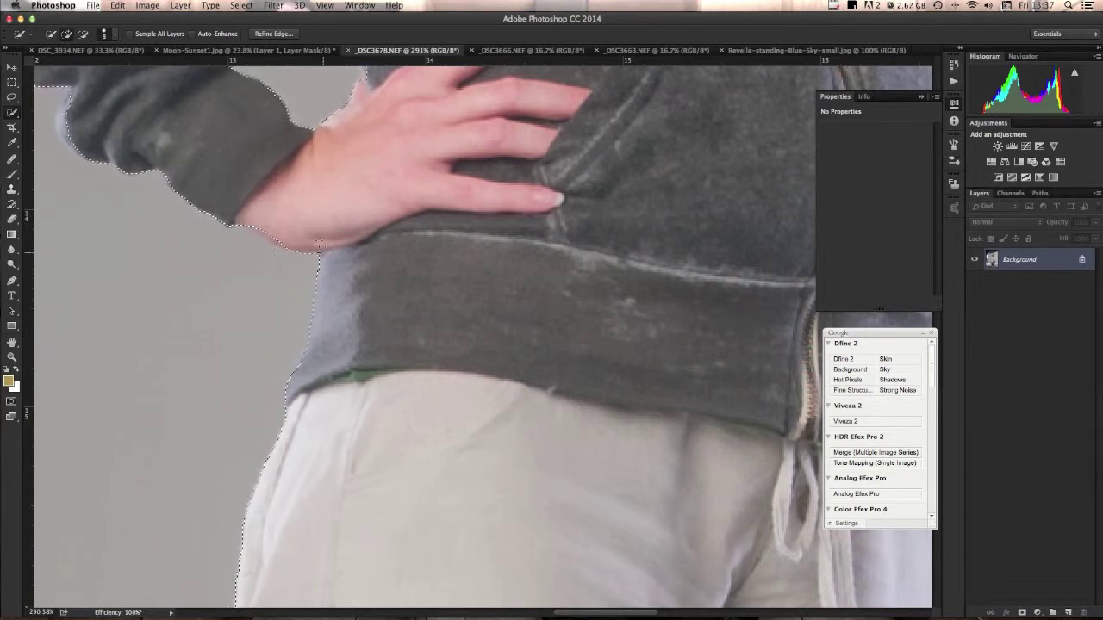
pyautogui.keyDown('alt'); pyautogui.click(271, 258); pyautogui.keyUp('alt')
pyautogui.moveTo(311, 262); pyautogui.dragTo(291, 345)
pyautogui.click(301, 367)
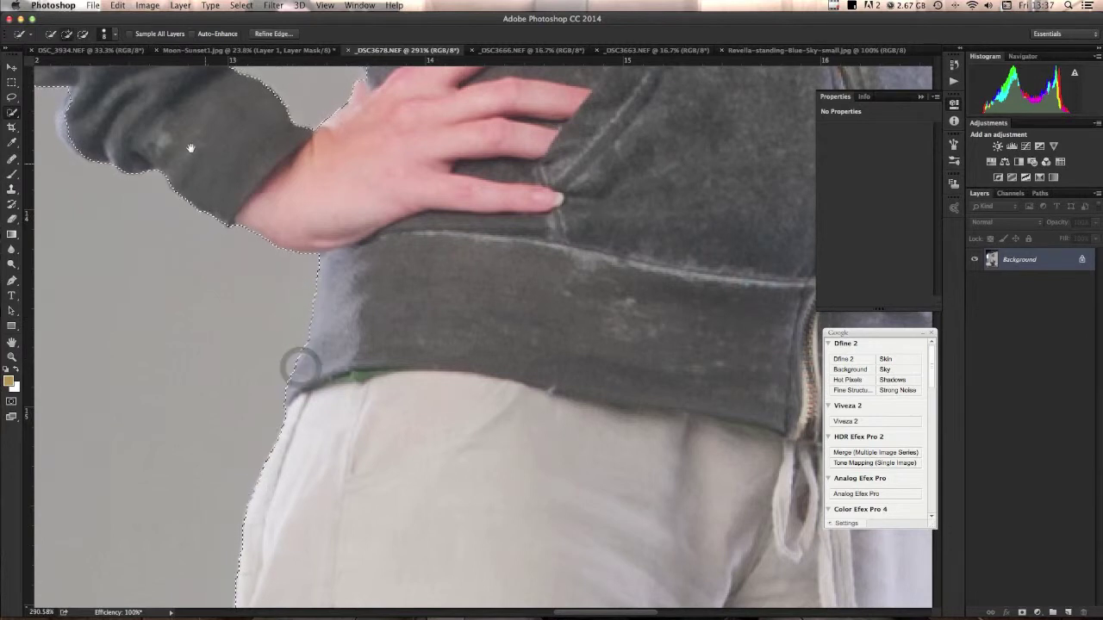
# - Refine the selection along the outer edge of the bent arm's sleeve, from the cuff up to the elbow
pyautogui.scroll(5, 298, 370)
pyautogui.moveTo(254, 348)
pyautogui.mouseDown()
pyautogui.moveTo(226, 368)
pyautogui.moveTo(241, 343)
pyautogui.mouseUp()
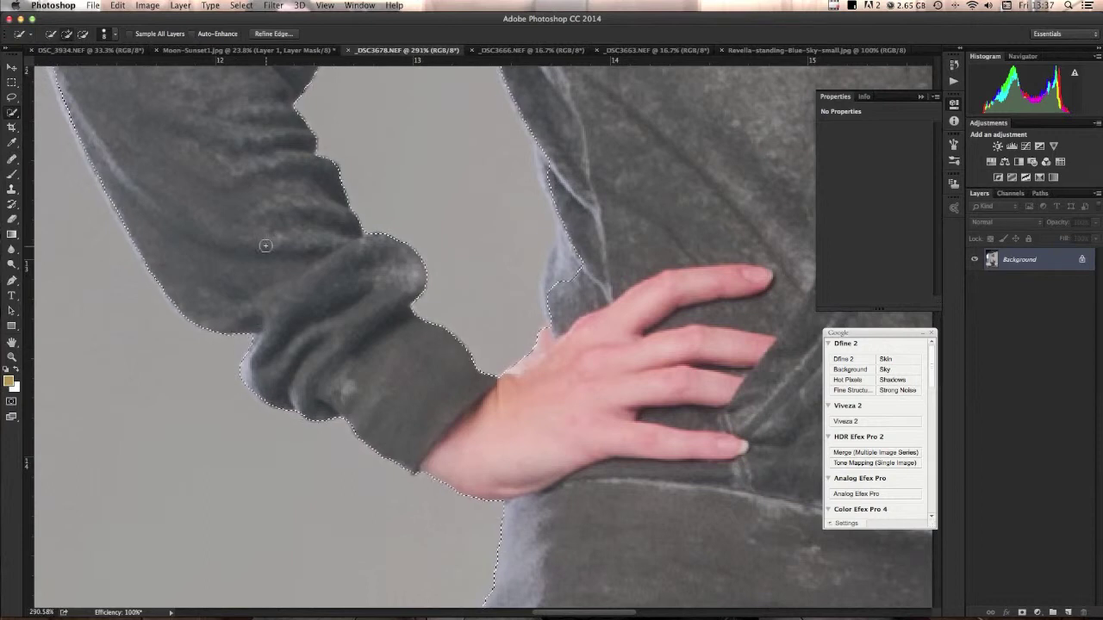
pyautogui.moveTo(180, 204); pyautogui.dragTo(305, 389)
pyautogui.moveTo(303, 332); pyautogui.dragTo(310, 298)
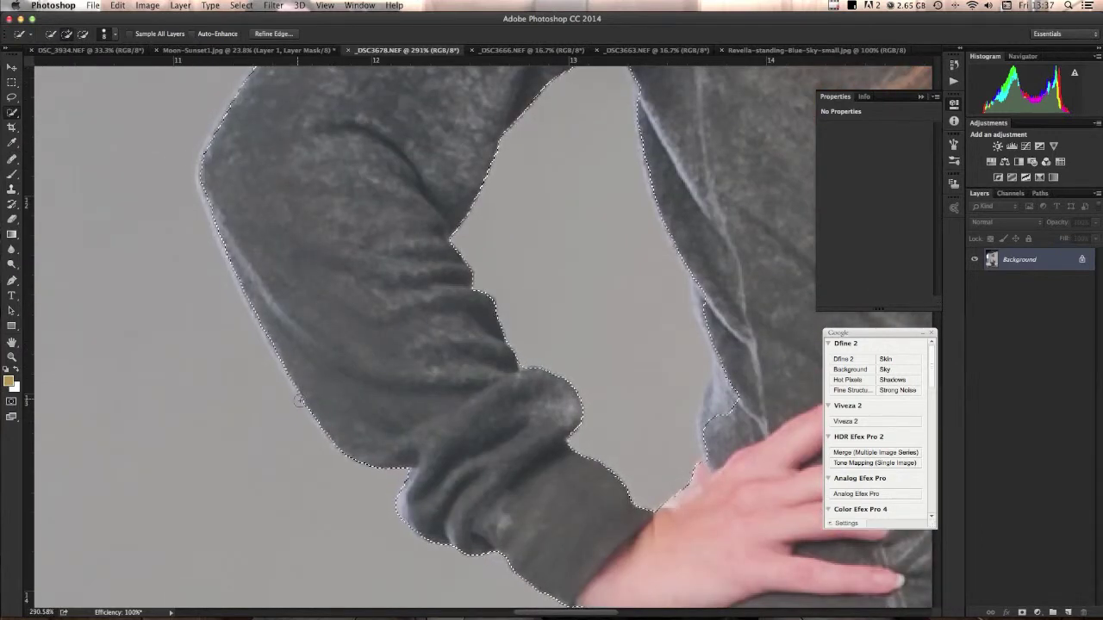
pyautogui.click(331, 432)
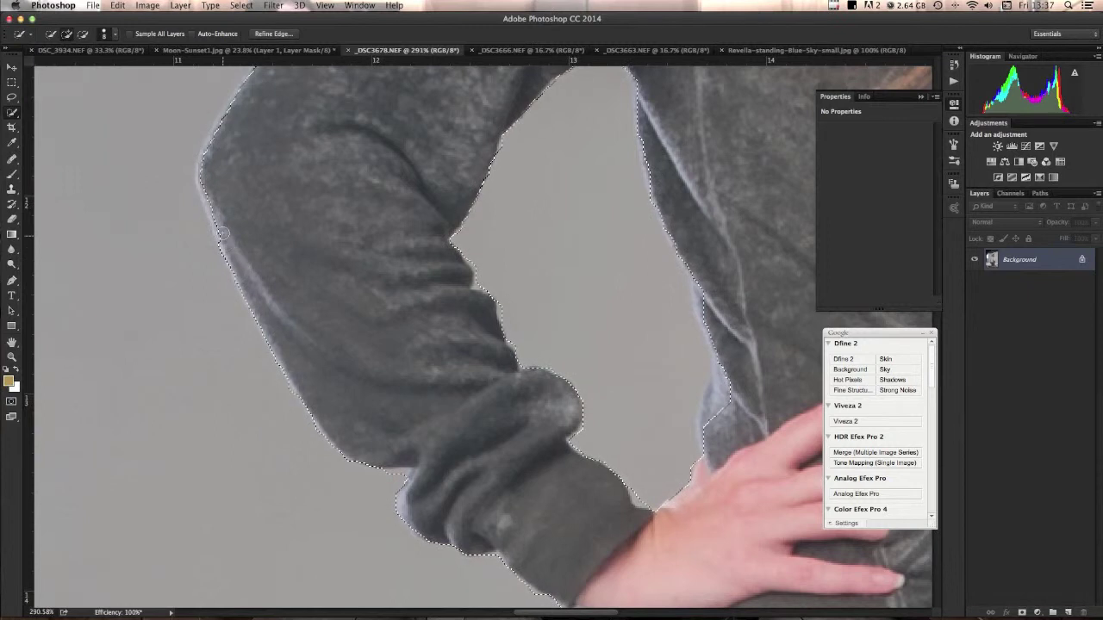
pyautogui.click(205, 146)
# - Adjust the selection along the outer edge of the upper sleeve, from the elbow towards the shoulder
pyautogui.moveTo(253, 168); pyautogui.dragTo(401, 429)
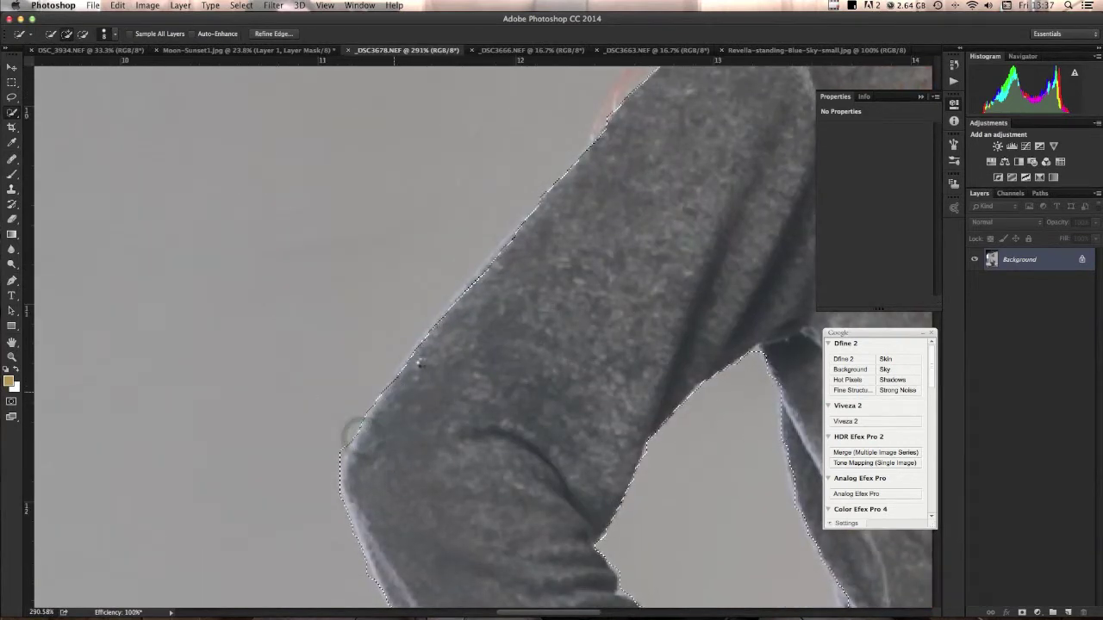
pyautogui.click(395, 382)
pyautogui.moveTo(407, 369)
pyautogui.mouseDown()
pyautogui.moveTo(489, 285)
pyautogui.moveTo(500, 271)
pyautogui.moveTo(478, 276)
pyautogui.moveTo(521, 229)
pyautogui.moveTo(476, 270)
pyautogui.mouseUp()
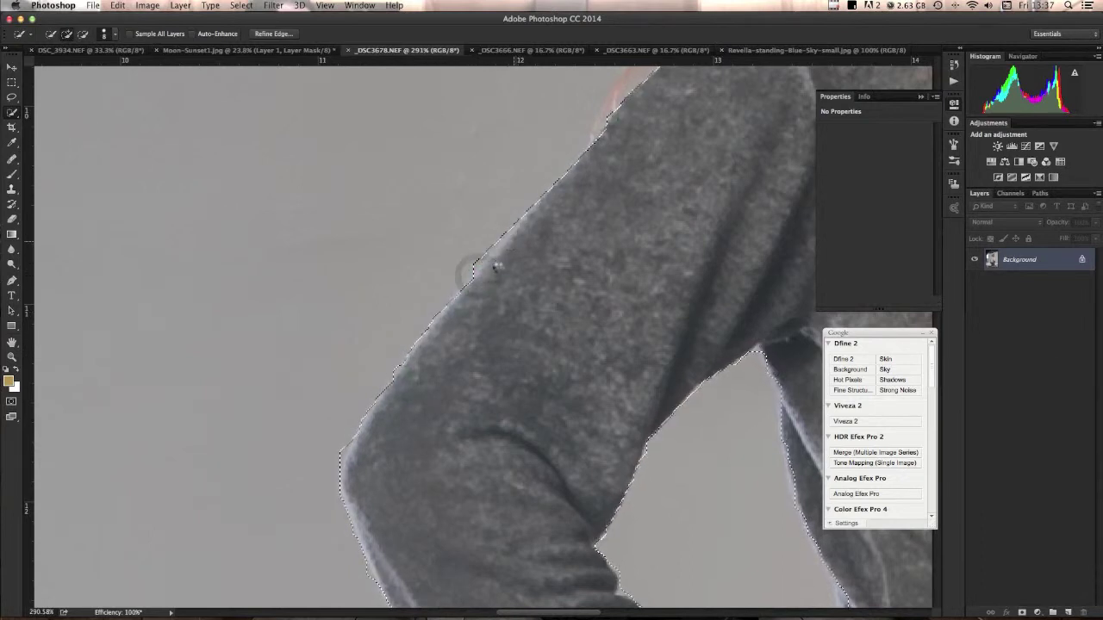
pyautogui.press('space')
pyautogui.moveTo(528, 212); pyautogui.dragTo(433, 356)
pyautogui.moveTo(557, 232); pyautogui.dragTo(456, 347)
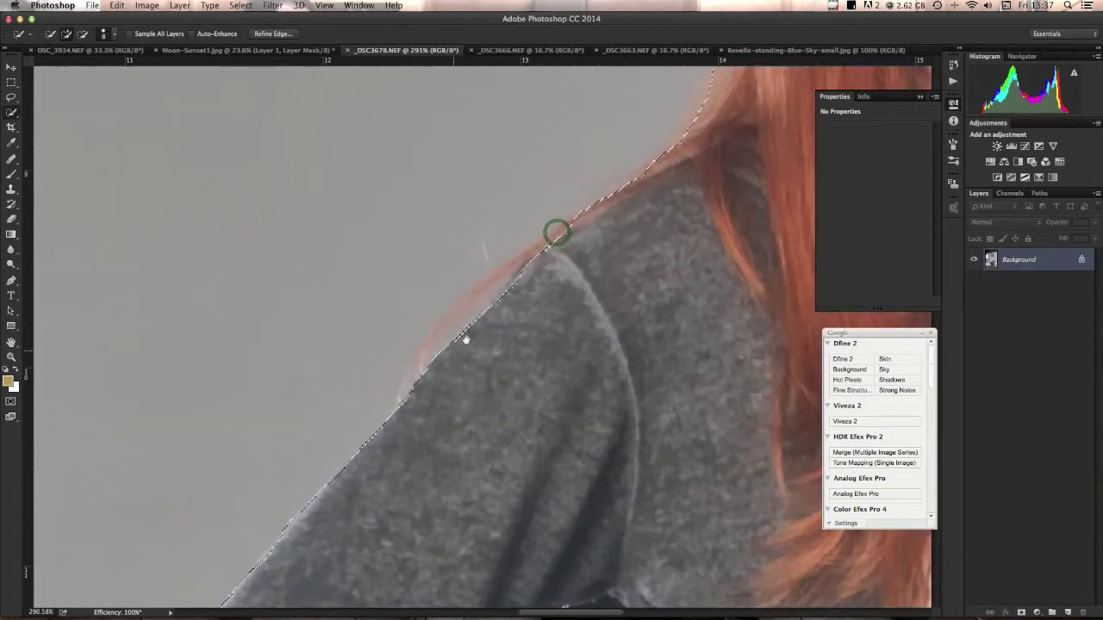
# - Open Refine Edge and brush at size 20 around the hair outline, from the crown down both sides to the shoulder
pyautogui.moveTo(522, 300); pyautogui.dragTo(450, 279)
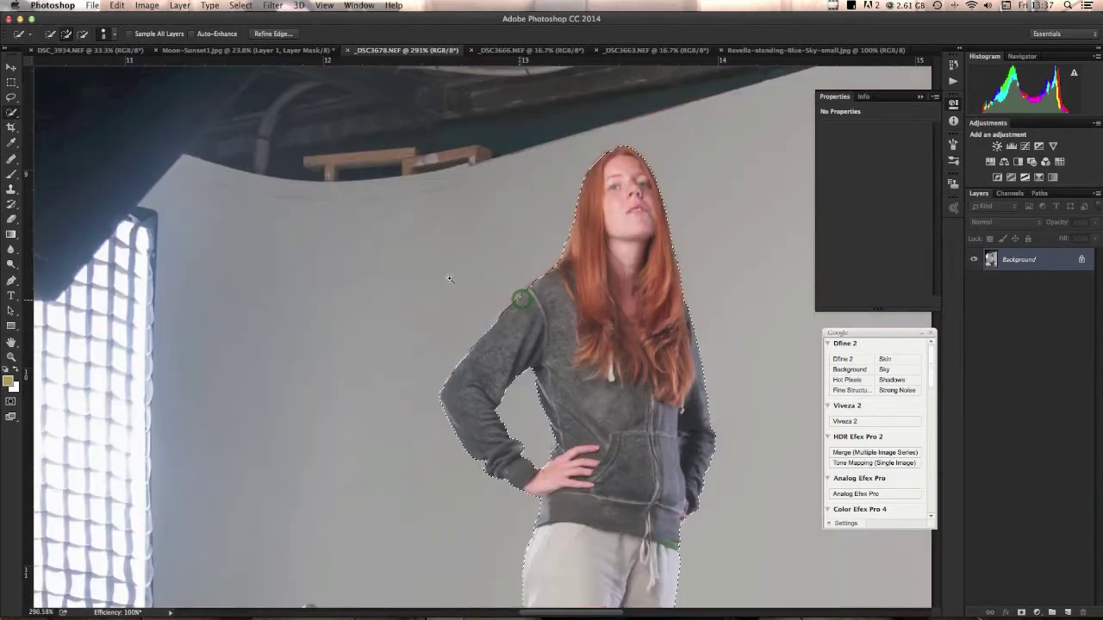
pyautogui.moveTo(558, 245)
pyautogui.mouseDown()
pyautogui.moveTo(545, 273)
pyautogui.moveTo(541, 250)
pyautogui.moveTo(576, 250)
pyautogui.mouseUp()
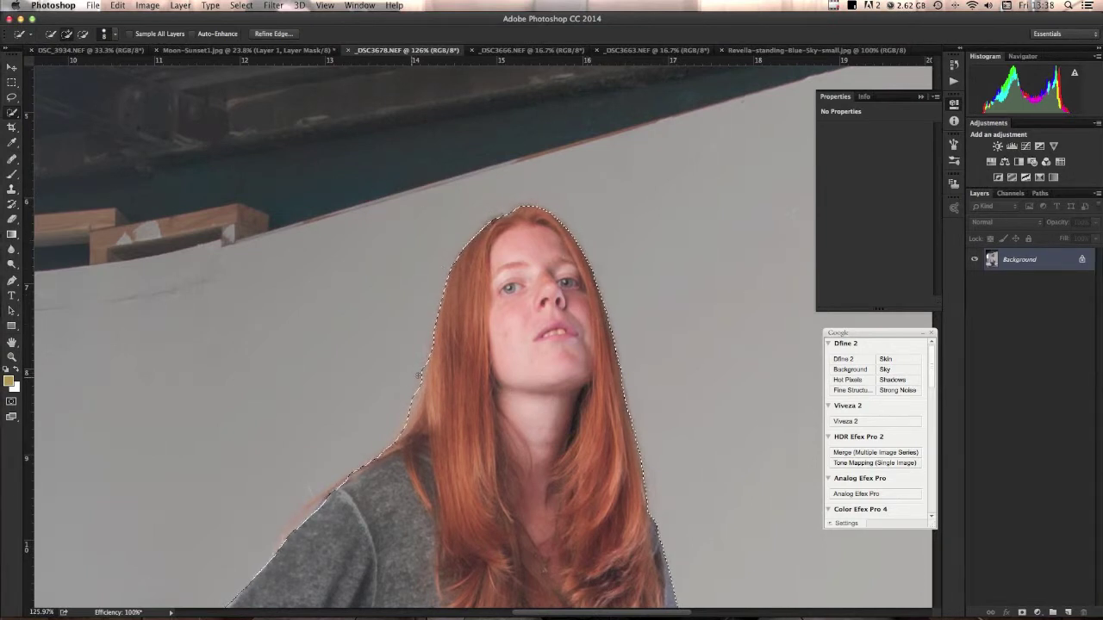
pyautogui.click(281, 35)
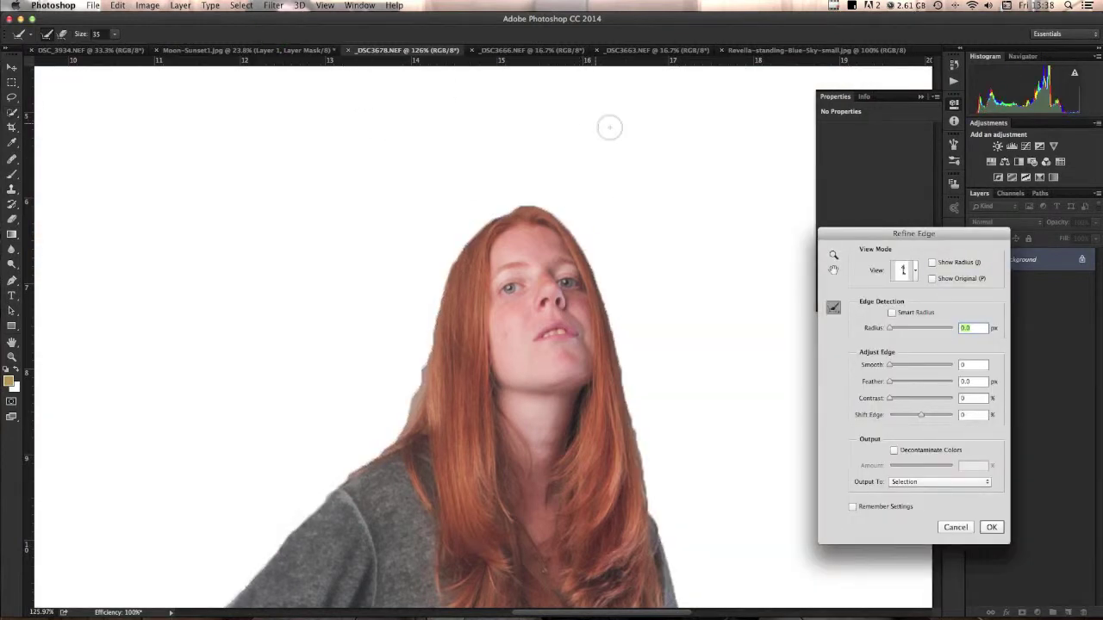
pyautogui.press('[')
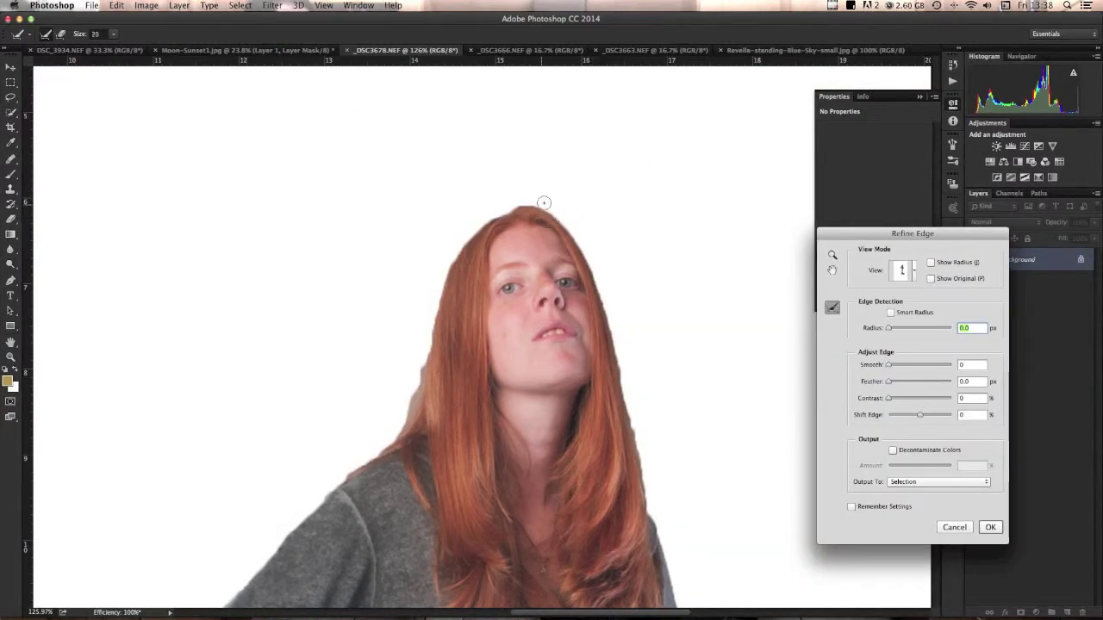
pyautogui.press(']')
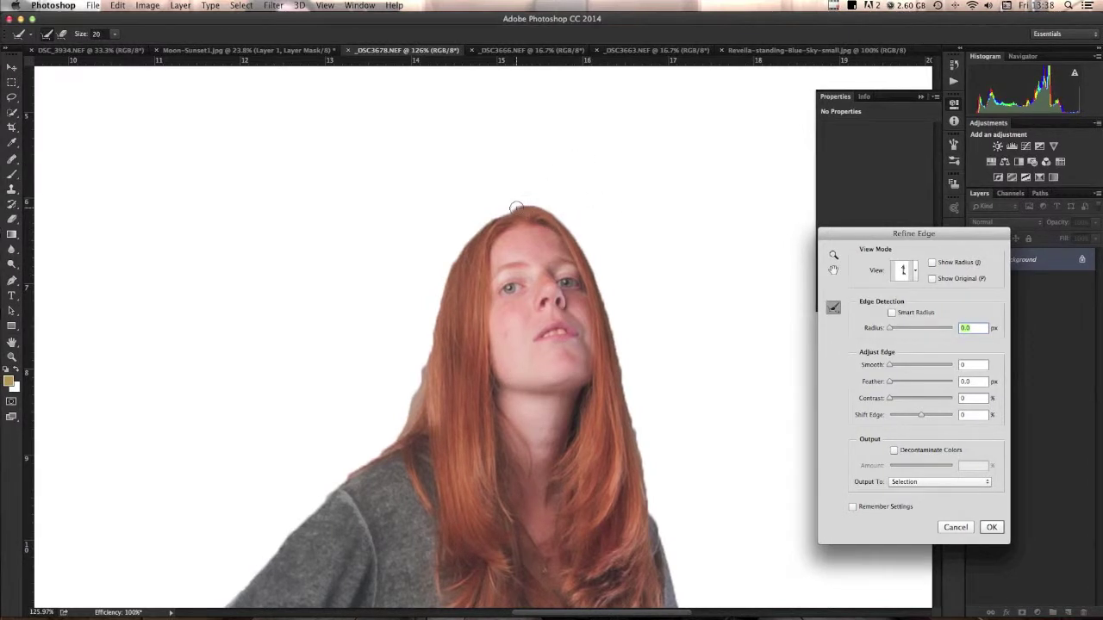
pyautogui.moveTo(513, 212)
pyautogui.mouseDown()
pyautogui.moveTo(552, 212)
pyautogui.moveTo(579, 237)
pyautogui.moveTo(638, 429)
pyautogui.moveTo(622, 379)
pyautogui.moveTo(651, 515)
pyautogui.mouseUp()
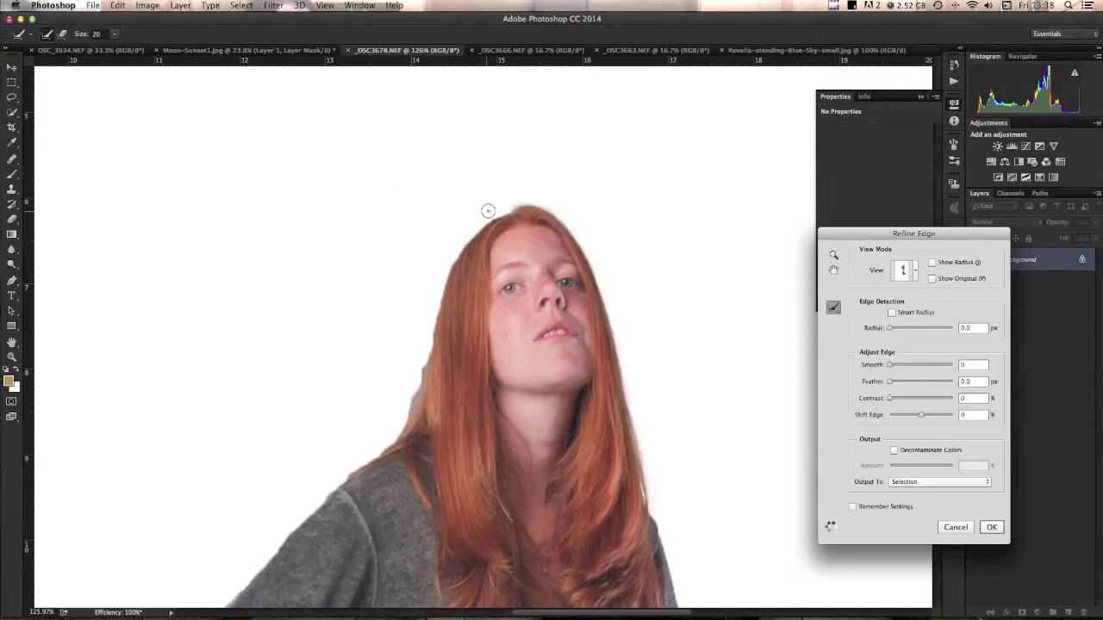
pyautogui.moveTo(507, 207)
pyautogui.mouseDown()
pyautogui.moveTo(445, 272)
pyautogui.moveTo(401, 428)
pyautogui.moveTo(280, 532)
pyautogui.mouseUp()
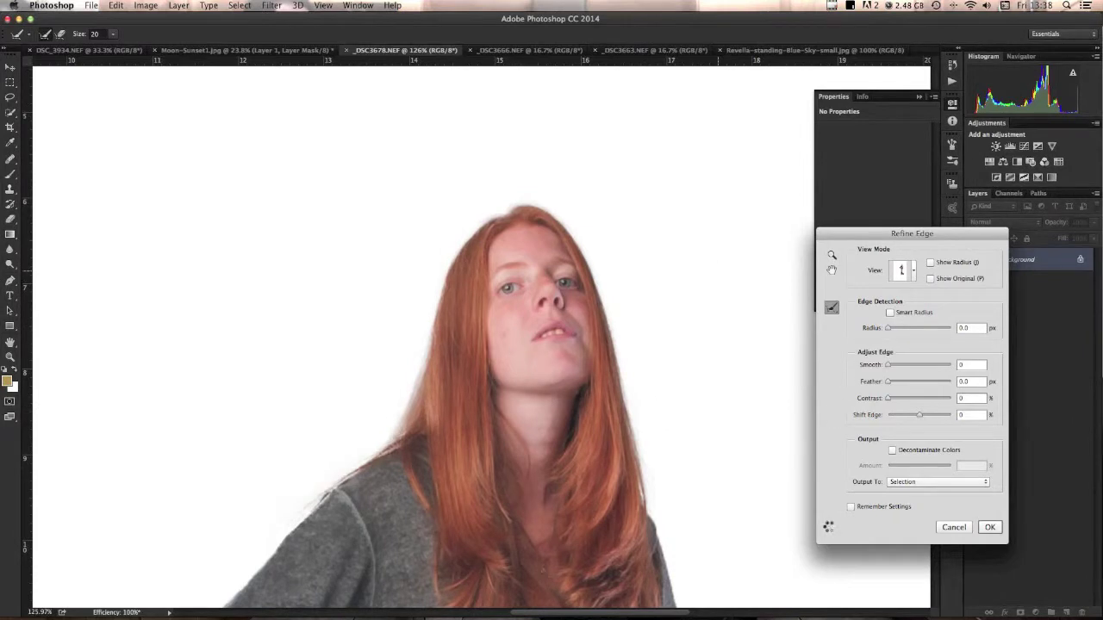
# - Set the selection edge's feather to 2.5 px and its contrast to 38% in Refine Edge
pyautogui.moveTo(572, 392); pyautogui.dragTo(529, 395)
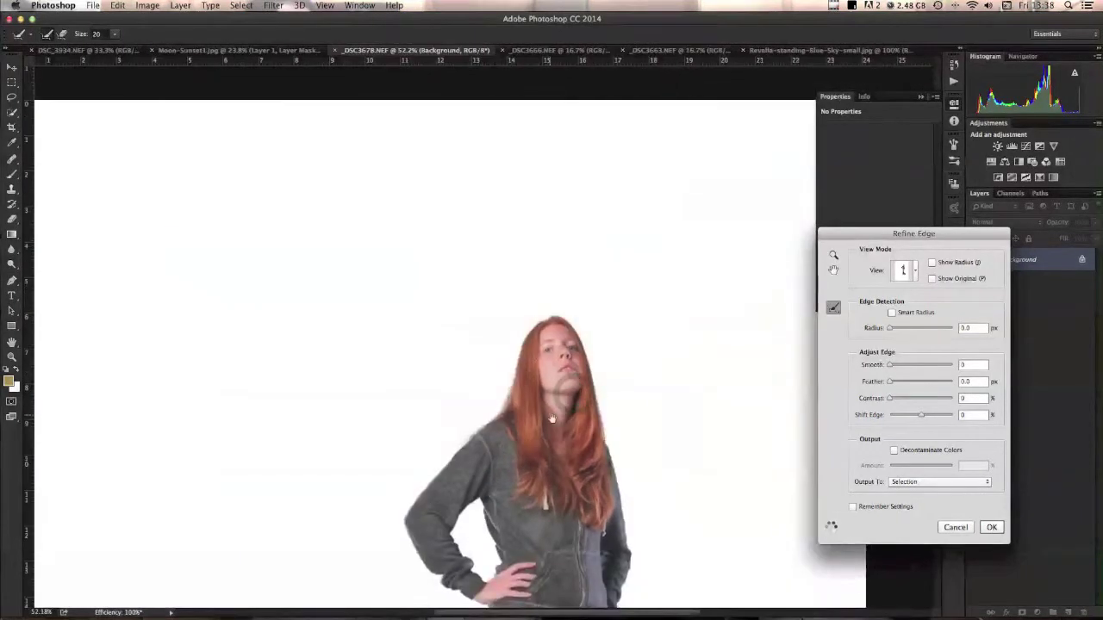
pyautogui.scroll(-5, 554, 428)
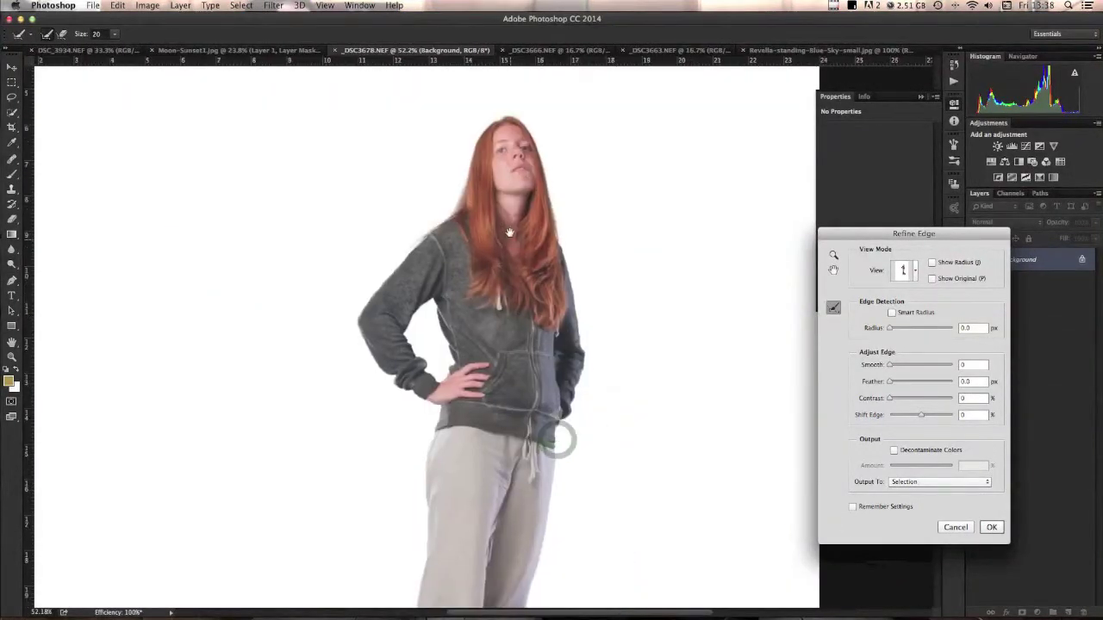
pyautogui.click(897, 383)
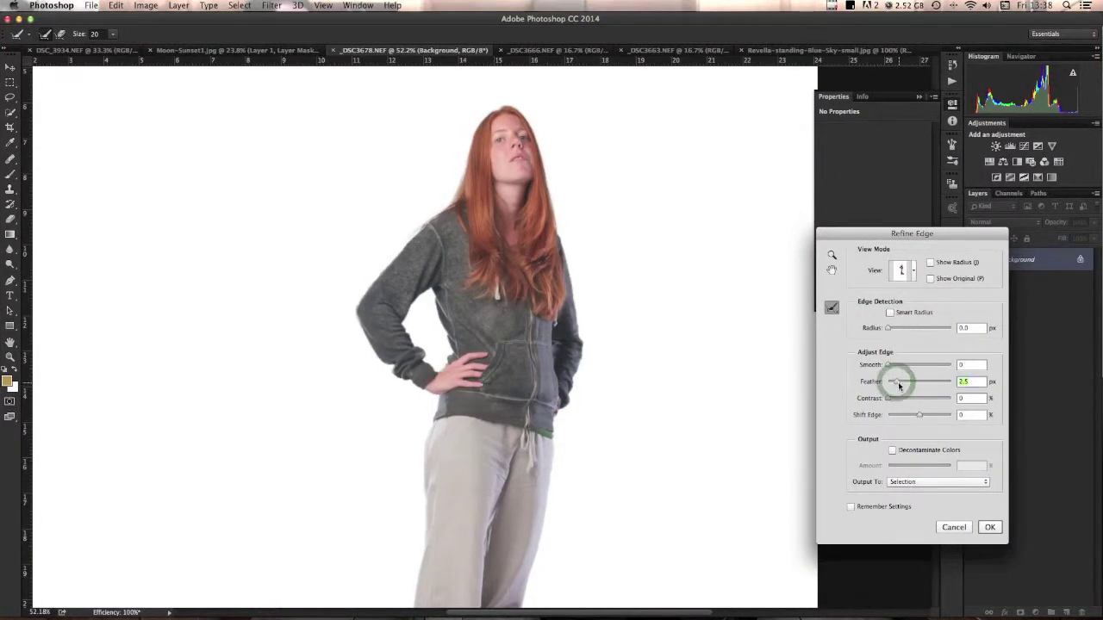
pyautogui.click(905, 399)
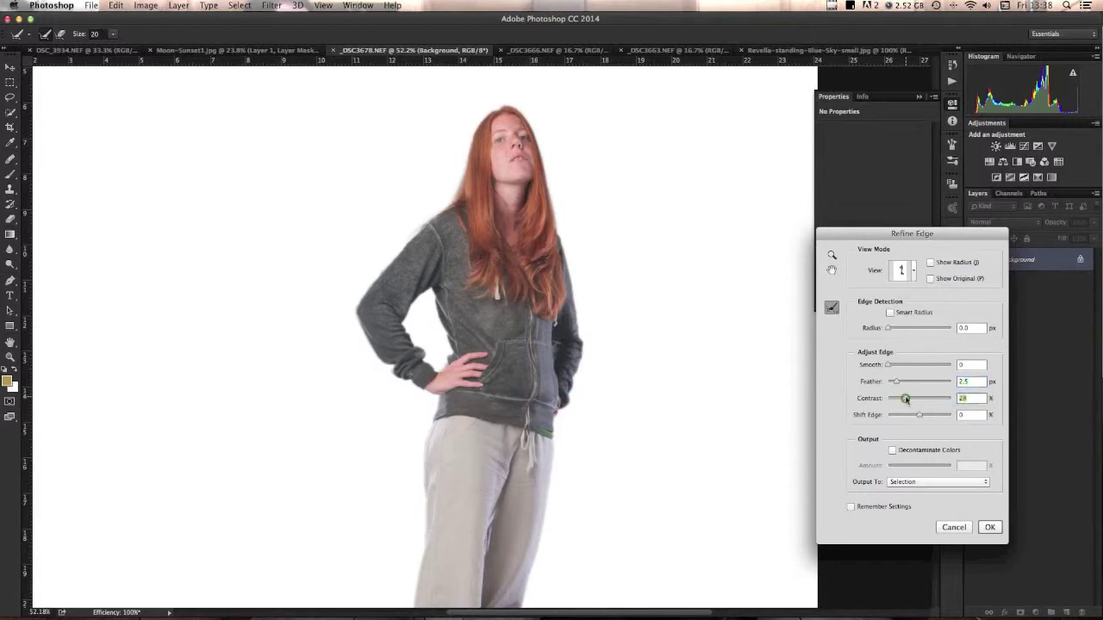
pyautogui.moveTo(905, 399); pyautogui.dragTo(911, 402)
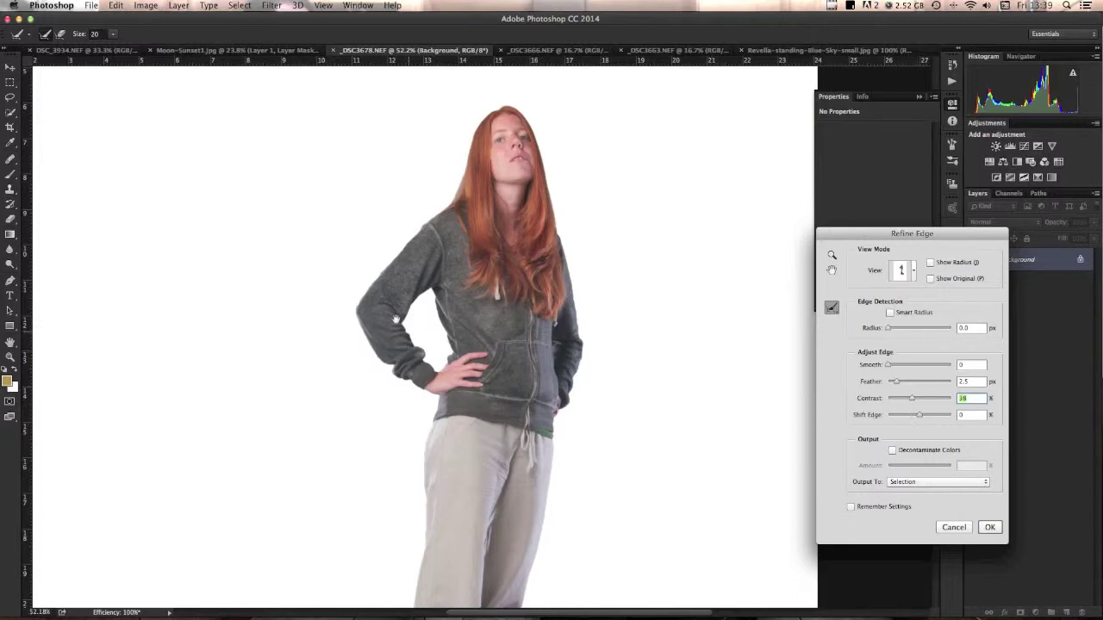
# - Refine the hair edge beside the neck and above the shoulder, and output the refined selection as a layer mask
pyautogui.moveTo(461, 186); pyautogui.dragTo(499, 191)
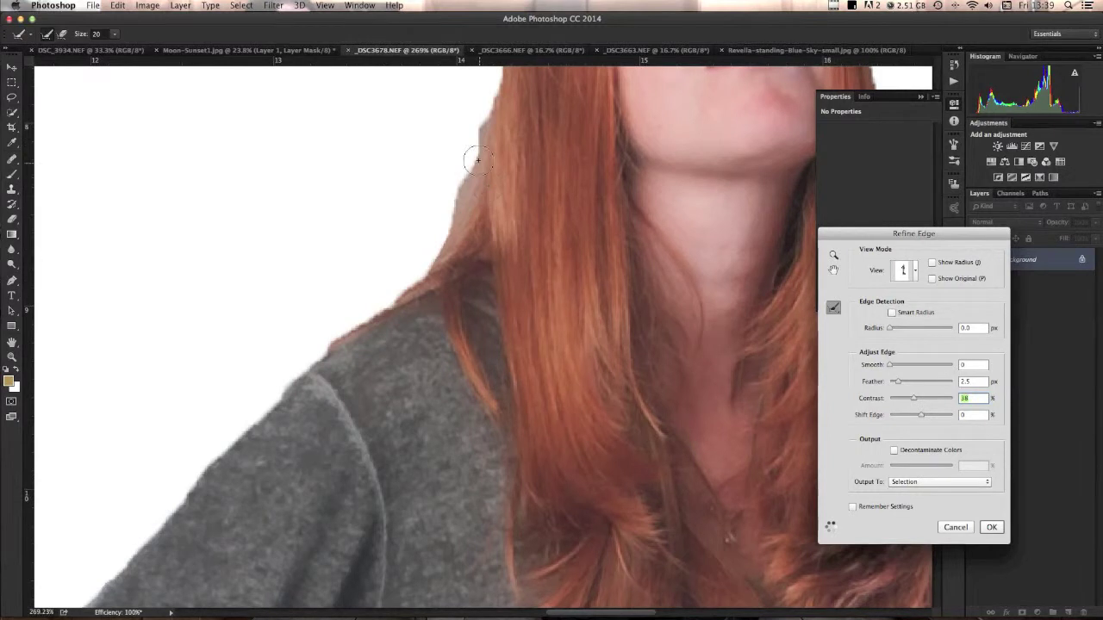
pyautogui.moveTo(470, 161)
pyautogui.mouseDown()
pyautogui.moveTo(480, 143)
pyautogui.moveTo(427, 257)
pyautogui.moveTo(480, 111)
pyautogui.moveTo(416, 272)
pyautogui.moveTo(426, 270)
pyautogui.mouseUp()
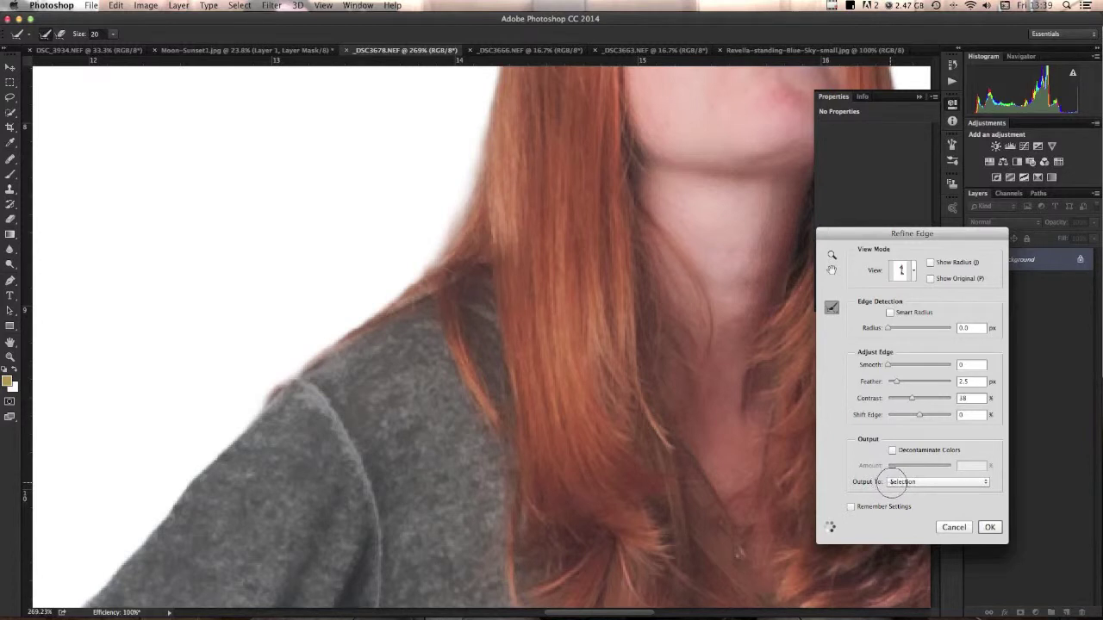
pyautogui.click(912, 481)
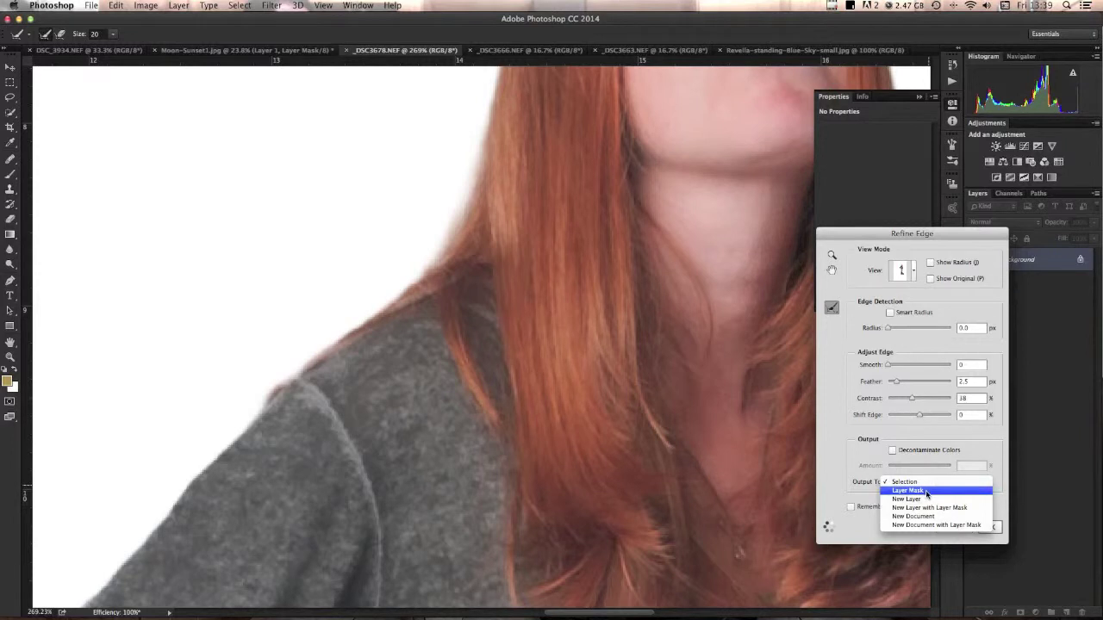
pyautogui.click(926, 491)
pyautogui.click(990, 529)
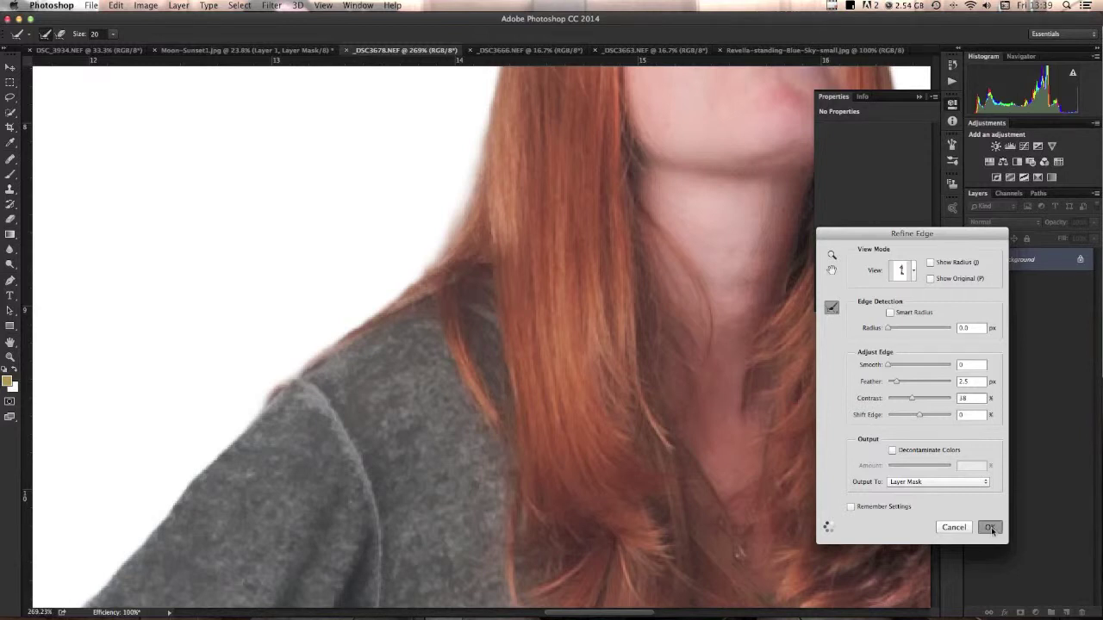
pyautogui.click(991, 528)
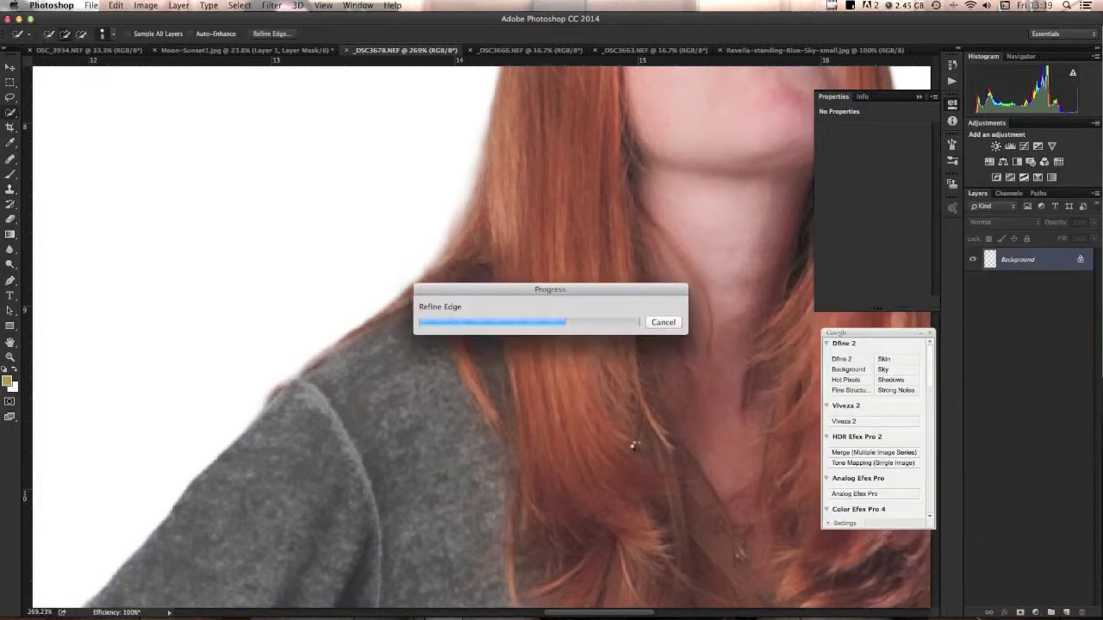
# - Move the masked woman and backpack into Moon-Sunset1.jpg and place them near the right side of the scene
pyautogui.press('h')
pyautogui.moveTo(623, 440); pyautogui.dragTo(530, 362)
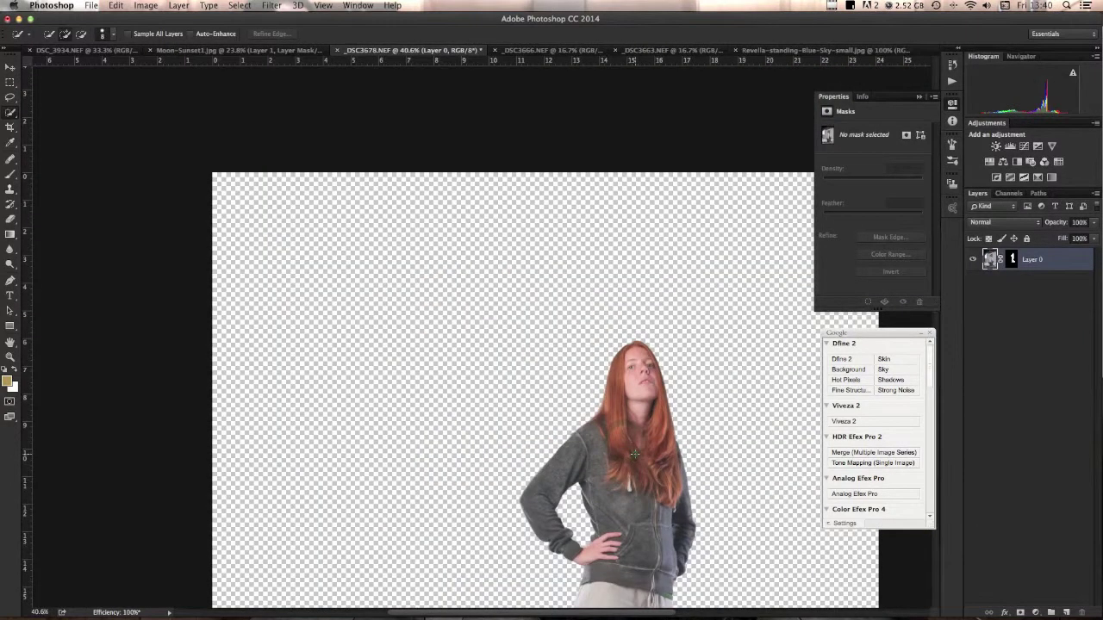
pyautogui.press('super+0')
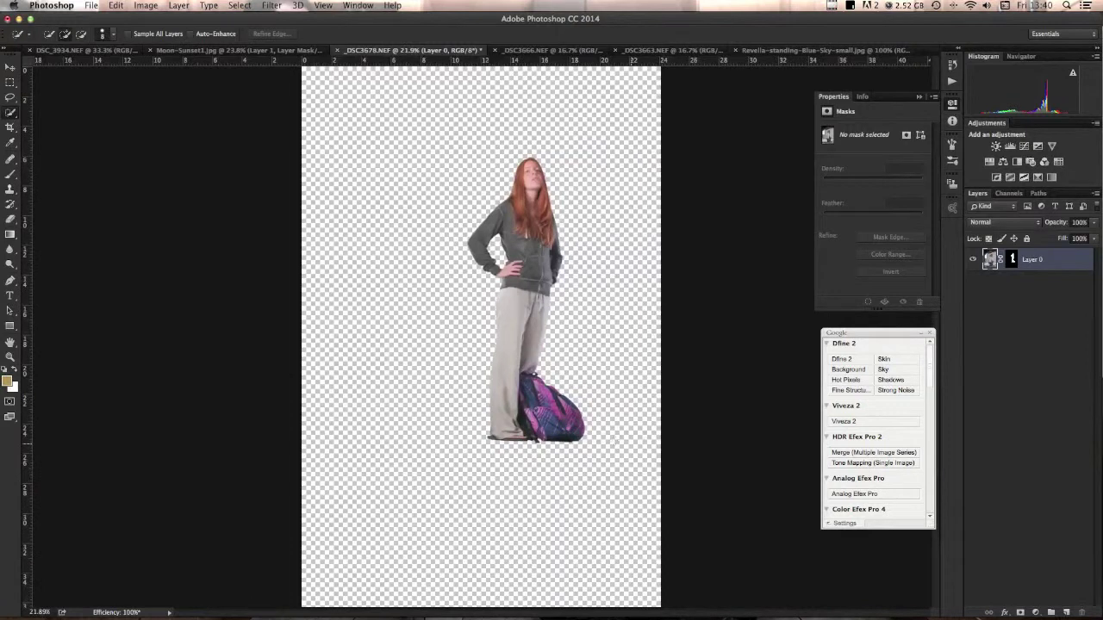
pyautogui.press('v')
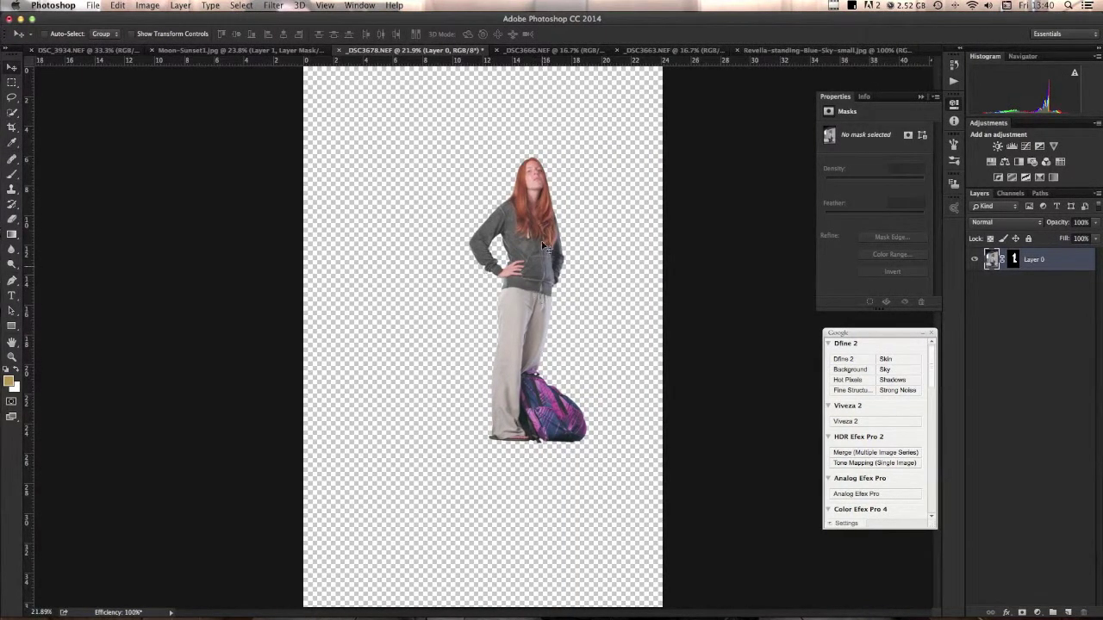
pyautogui.click(523, 308)
pyautogui.moveTo(413, 193); pyautogui.dragTo(455, 151)
pyautogui.moveTo(630, 292); pyautogui.dragTo(656, 323)
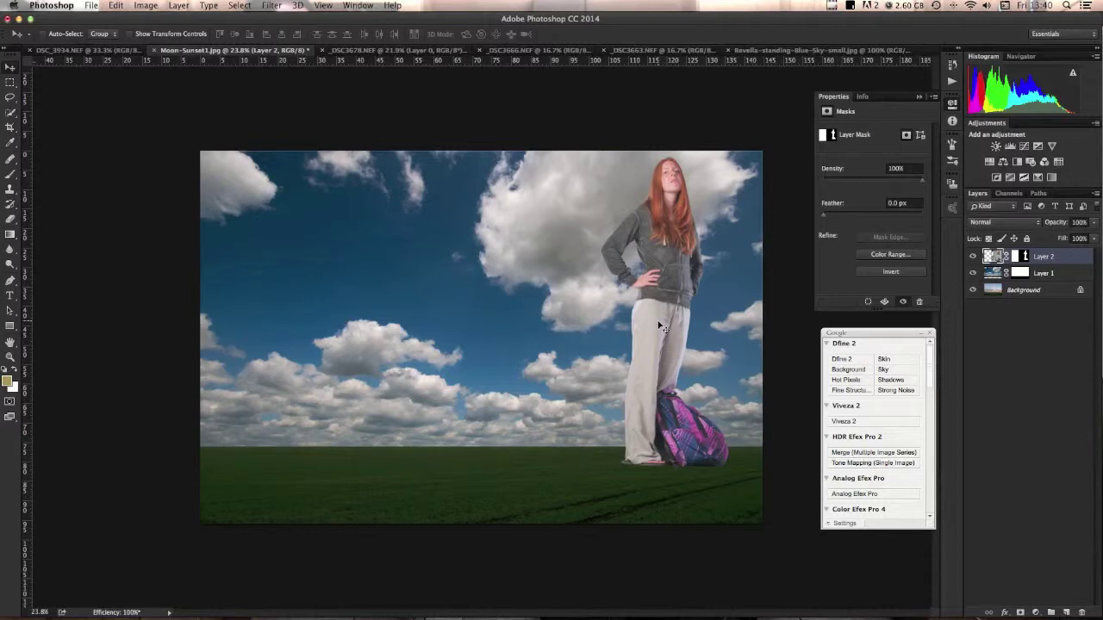
# - Scale the woman and backpack layer to about 87% and move it so the feet rest on the horizon guide
pyautogui.press('super+t')
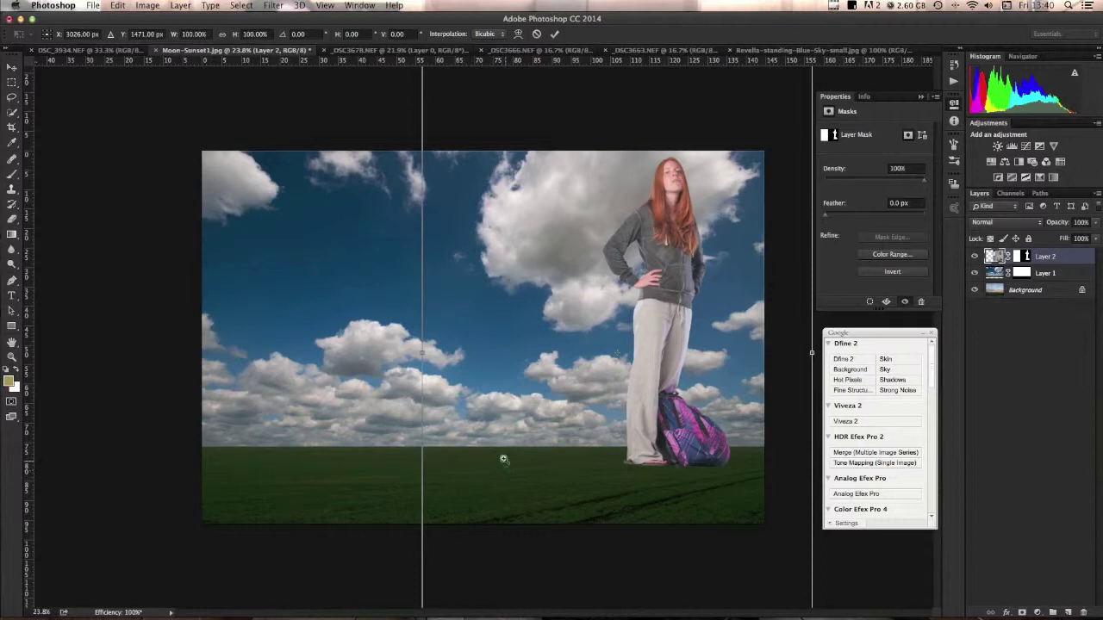
pyautogui.press('super+minus')
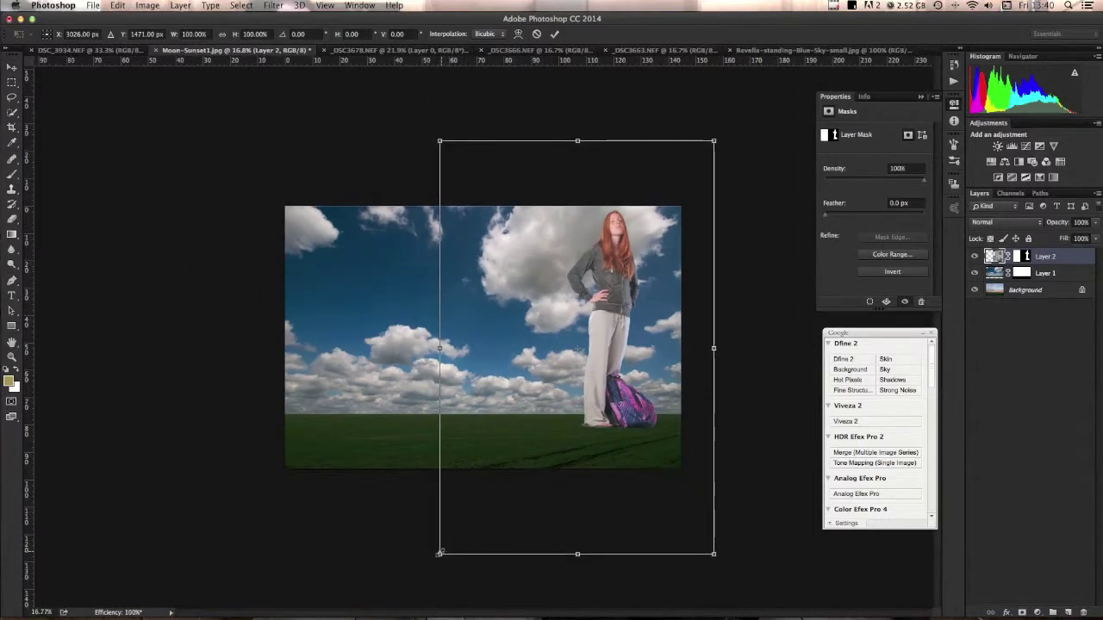
pyautogui.moveTo(440, 553); pyautogui.dragTo(485, 492)
pyautogui.moveTo(617, 298); pyautogui.dragTo(613, 324)
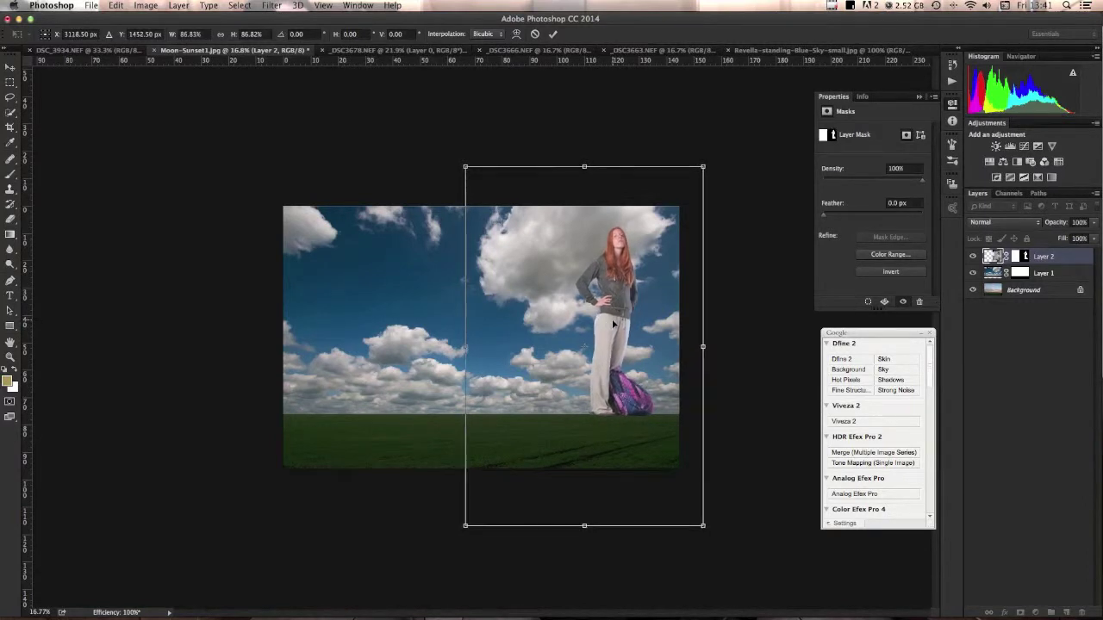
pyautogui.press('super+semicolon')
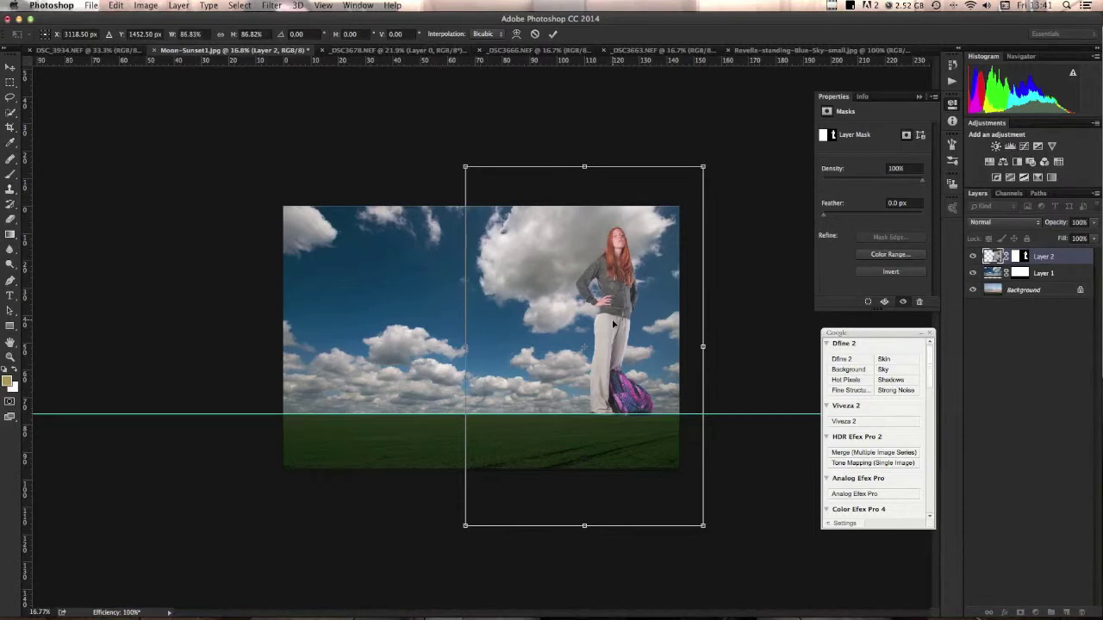
pyautogui.moveTo(625, 357); pyautogui.dragTo(622, 357)
pyautogui.press('super+h')
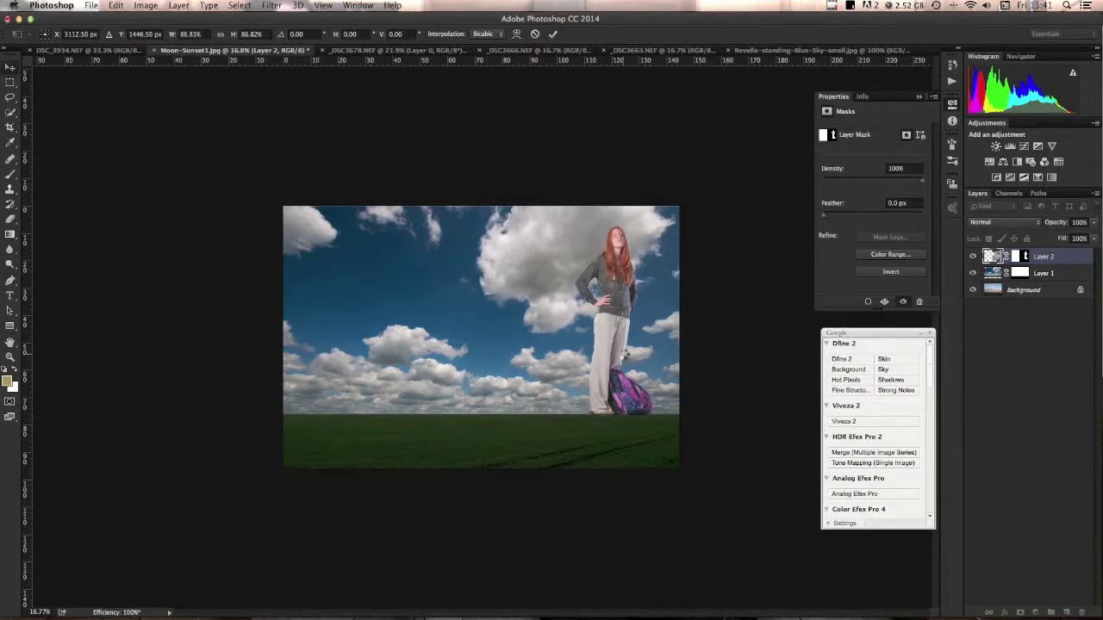
pyautogui.press('Return')
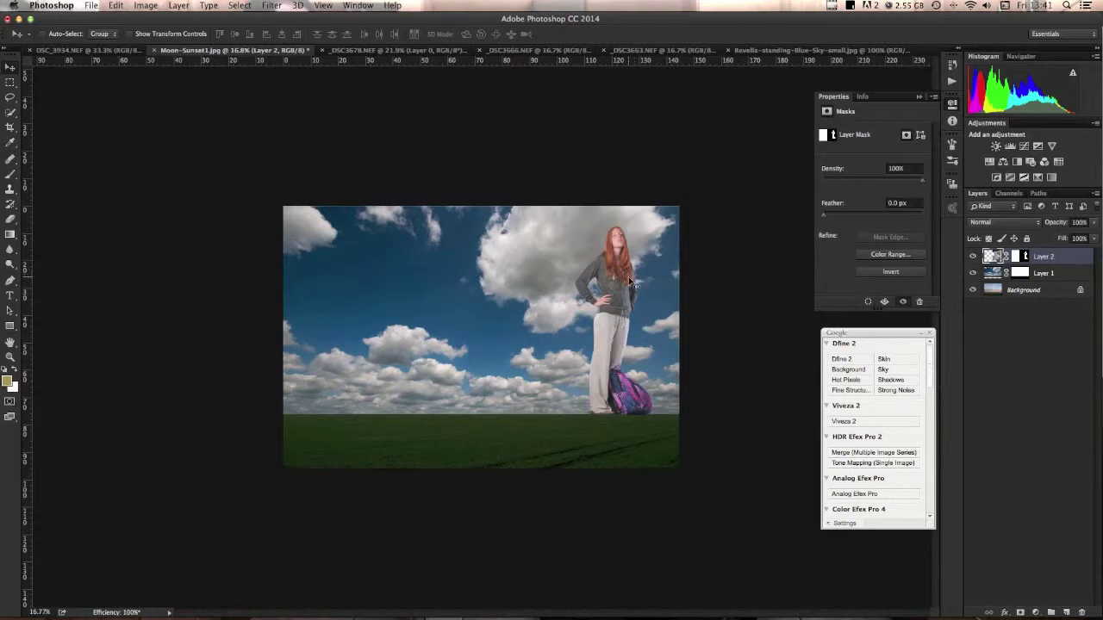
pyautogui.click(831, 6)
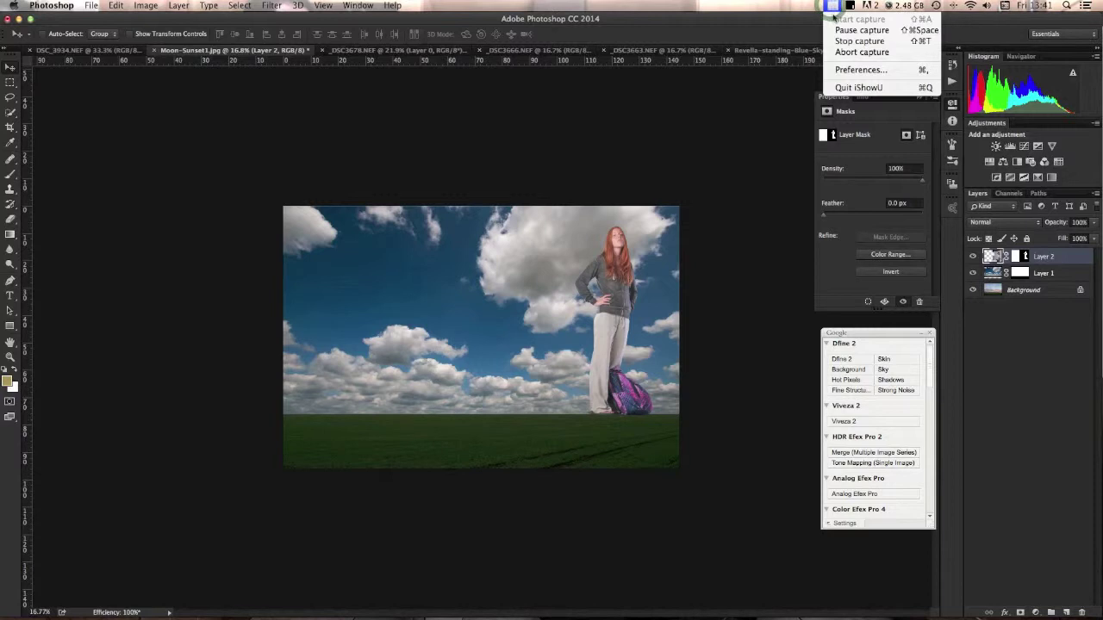
pyautogui.click(862, 29)
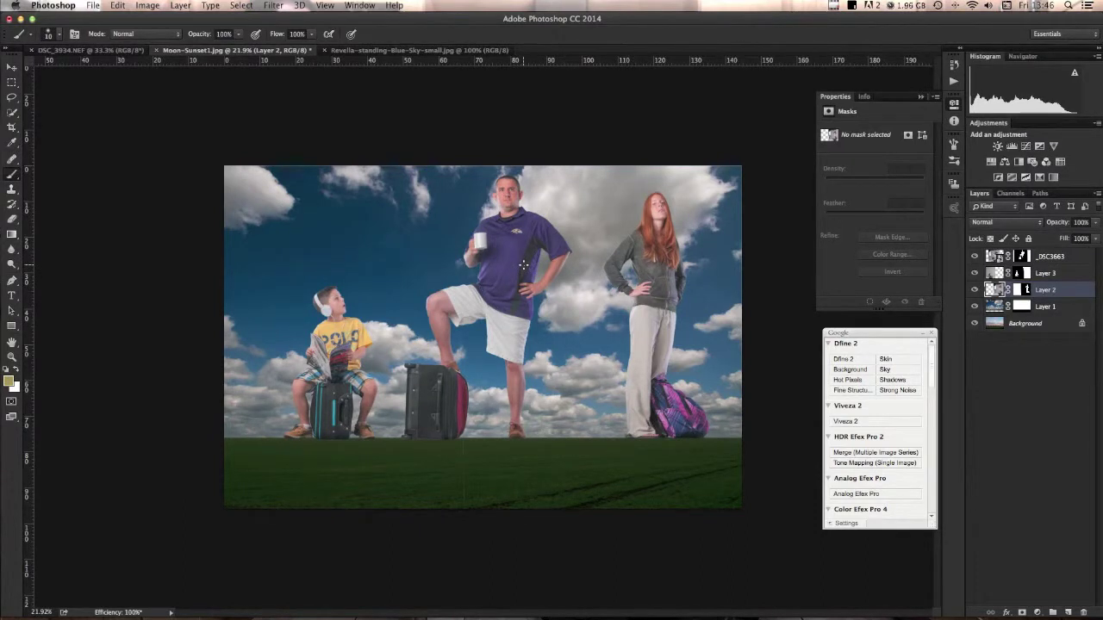
# - Enlarge the brush to 125 px, and hide and show Layer 2 to check its masked edge
pyautogui.press(']')
pyautogui.press(']')
pyautogui.press(']')
pyautogui.press(']')
pyautogui.press(']')
pyautogui.press(']')
pyautogui.press(']')
pyautogui.press(']')
pyautogui.press(']')
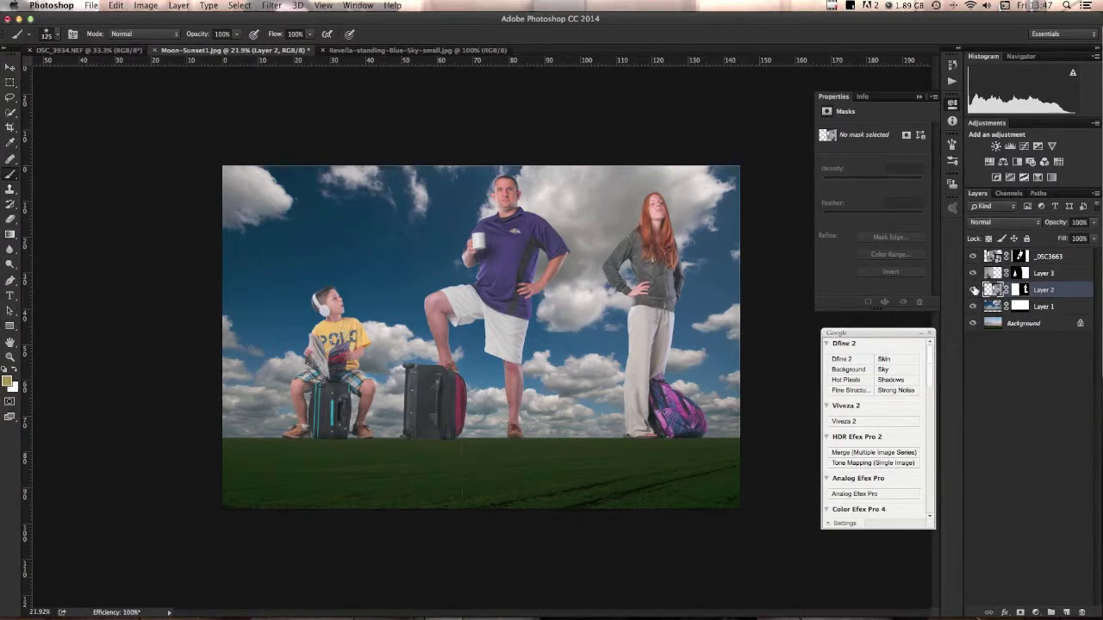
pyautogui.click(974, 291)
pyautogui.click(974, 290)
pyautogui.click(973, 290)
pyautogui.click(974, 290)
# - Paint black with a 250 px brush down the outer left edge of Layer 2's mask, using the red mask overlay as a guide
pyautogui.click(1023, 292)
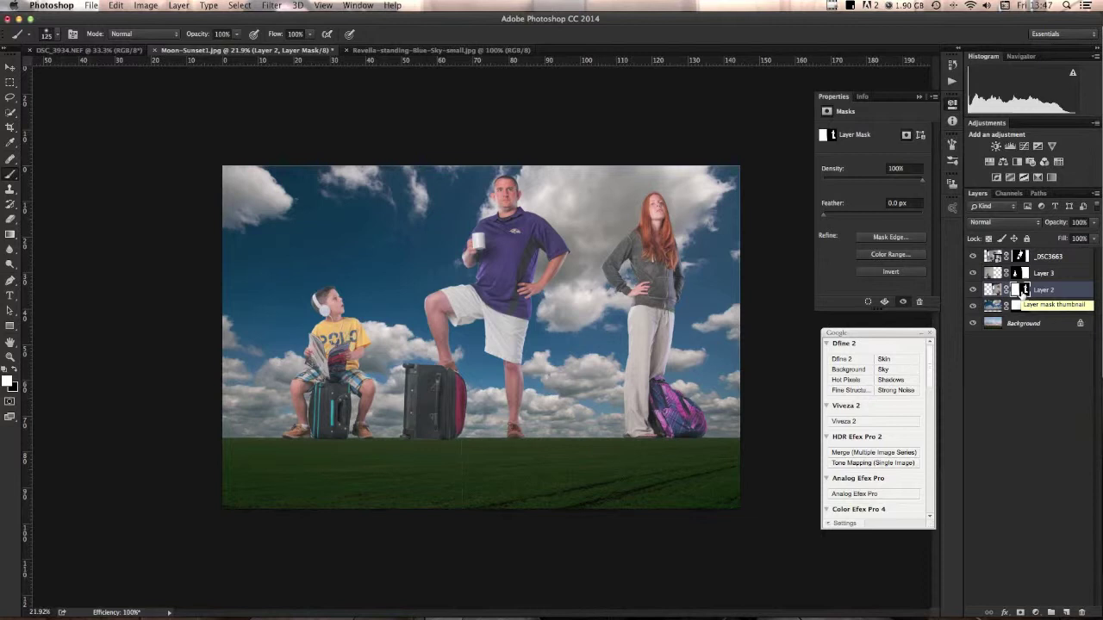
pyautogui.press('\\')
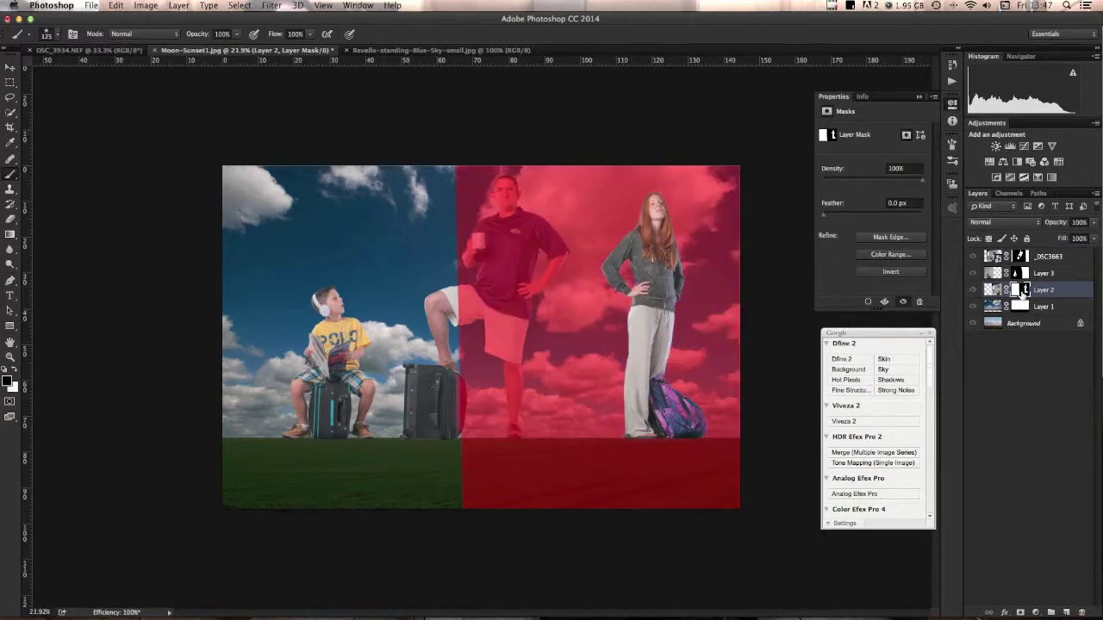
pyautogui.press(']')
pyautogui.press(']')
pyautogui.press(']')
pyautogui.press(']')
pyautogui.moveTo(451, 171)
pyautogui.mouseDown()
pyautogui.moveTo(455, 503)
pyautogui.moveTo(449, 172)
pyautogui.mouseUp()
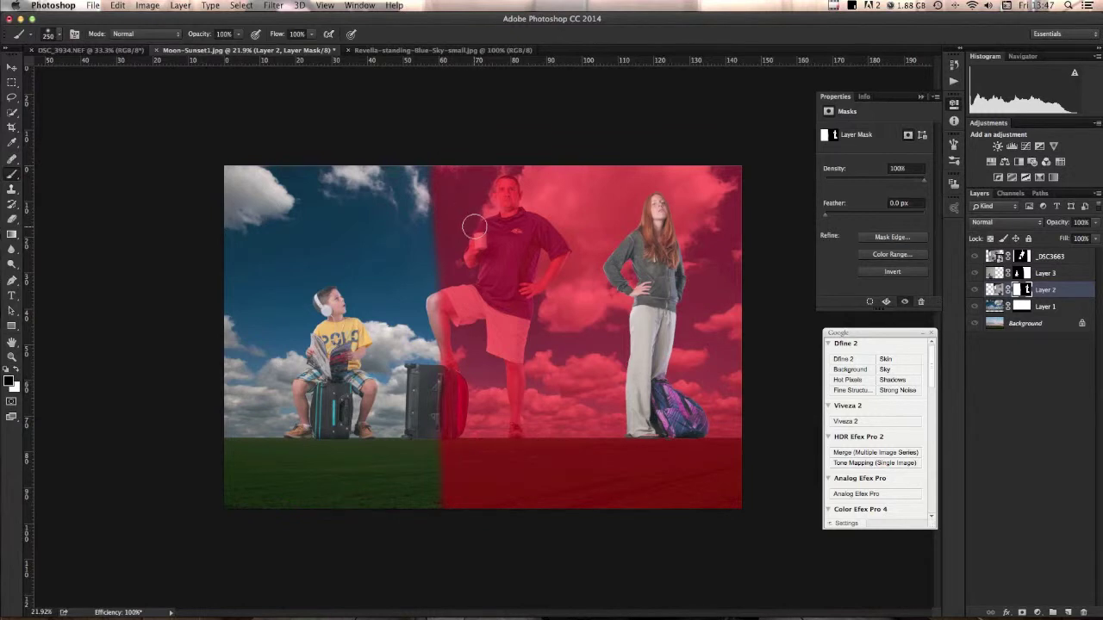
pyautogui.press('\\')
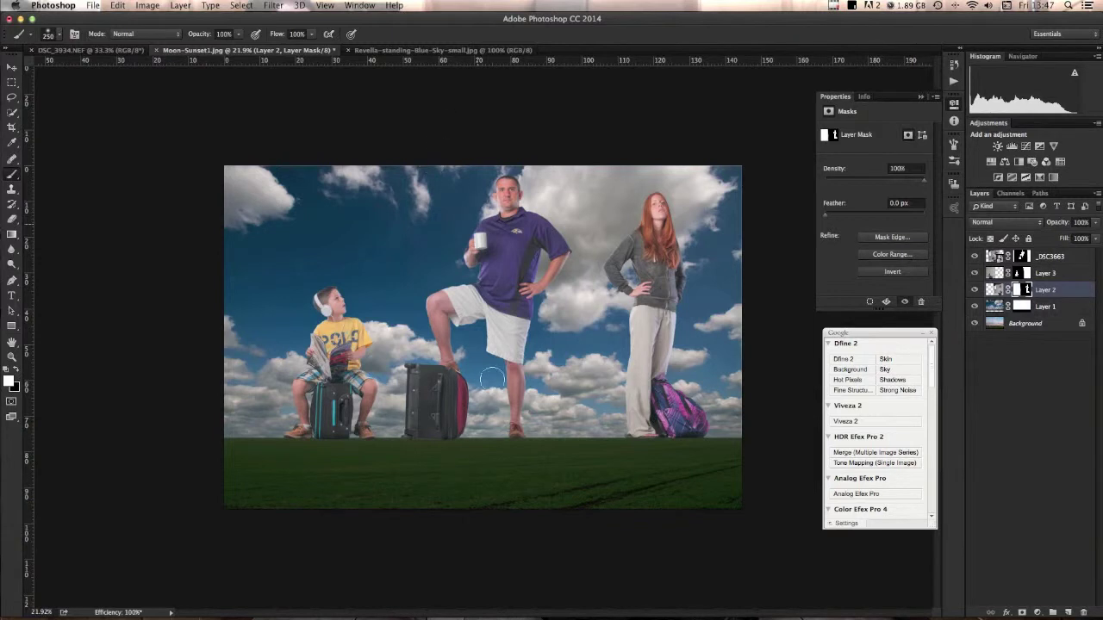
# - Check Layer 3's mask for uncovered edges with the red mask overlay
pyautogui.click(1025, 273)
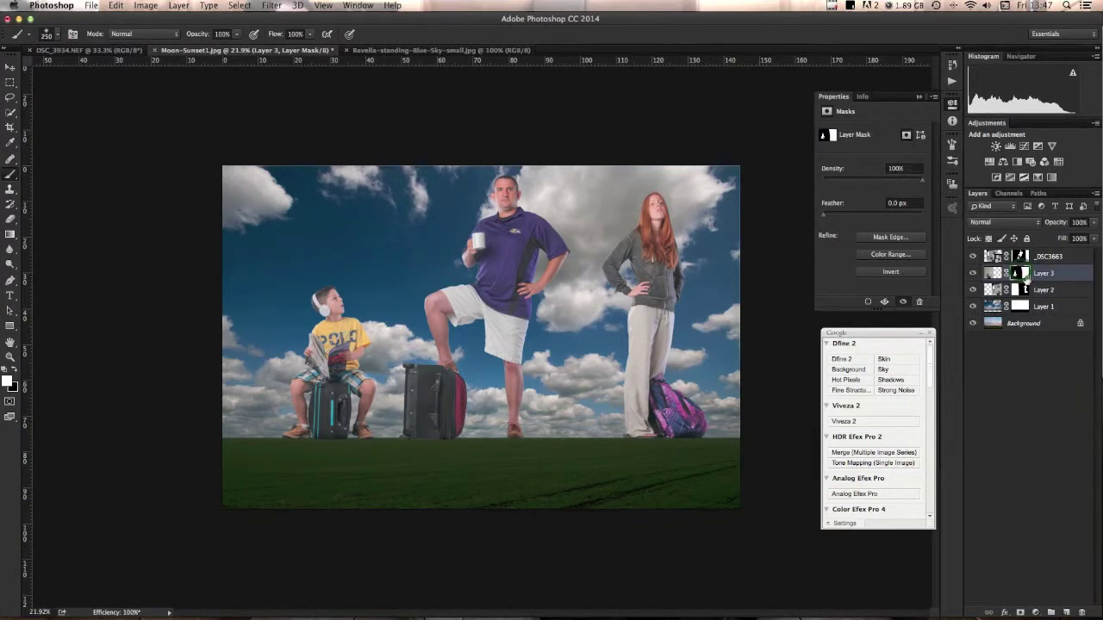
pyautogui.press('\\')
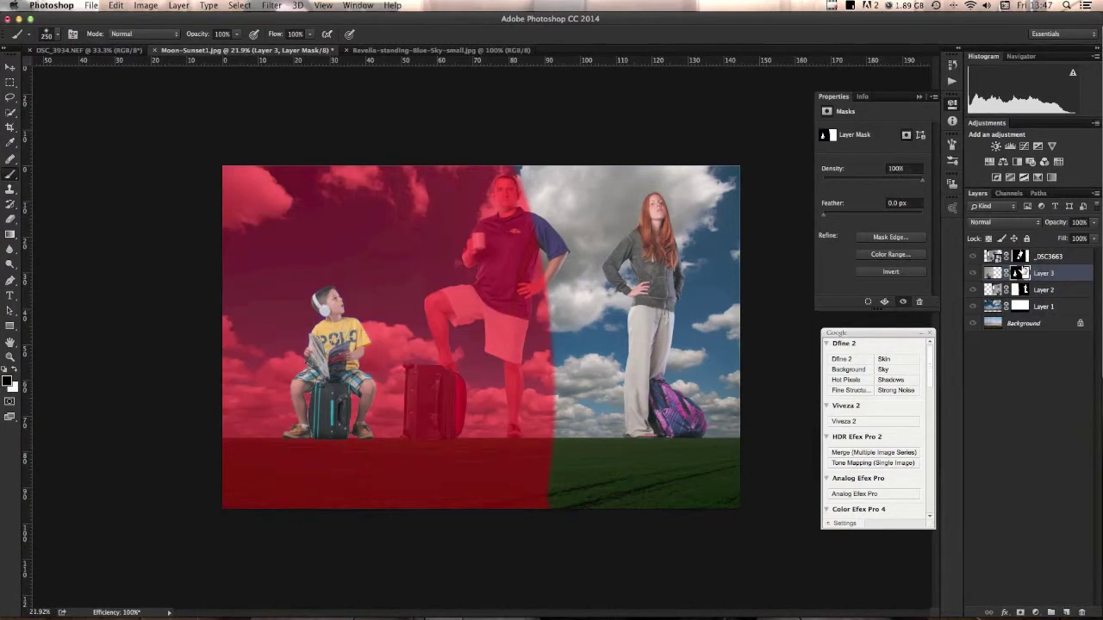
pyautogui.press('\\')
# - Paint black along both outer side edges of the _DSC3663 layer's mask, using the red mask overlay as a guide
pyautogui.click(1021, 256)
pyautogui.press('\\')
pyautogui.moveTo(251, 173)
pyautogui.mouseDown()
pyautogui.moveTo(251, 163)
pyautogui.moveTo(260, 456)
pyautogui.moveTo(252, 170)
pyautogui.mouseUp()
pyautogui.moveTo(648, 153)
pyautogui.mouseDown()
pyautogui.moveTo(654, 385)
pyautogui.moveTo(647, 370)
pyautogui.mouseUp()
pyautogui.press('\\')
pyautogui.press('x')
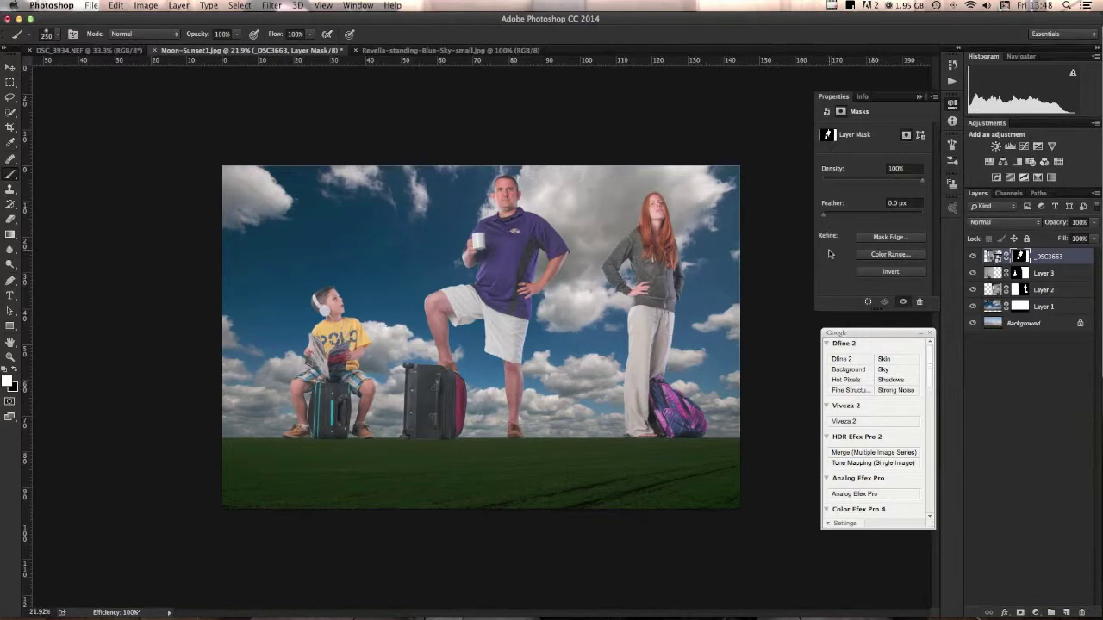
# - Group the _DSC3663, Layer 3 and Layer 2 layers and name the group Family
pyautogui.keyDown('shift'); pyautogui.click(1054, 291); pyautogui.keyUp('shift')
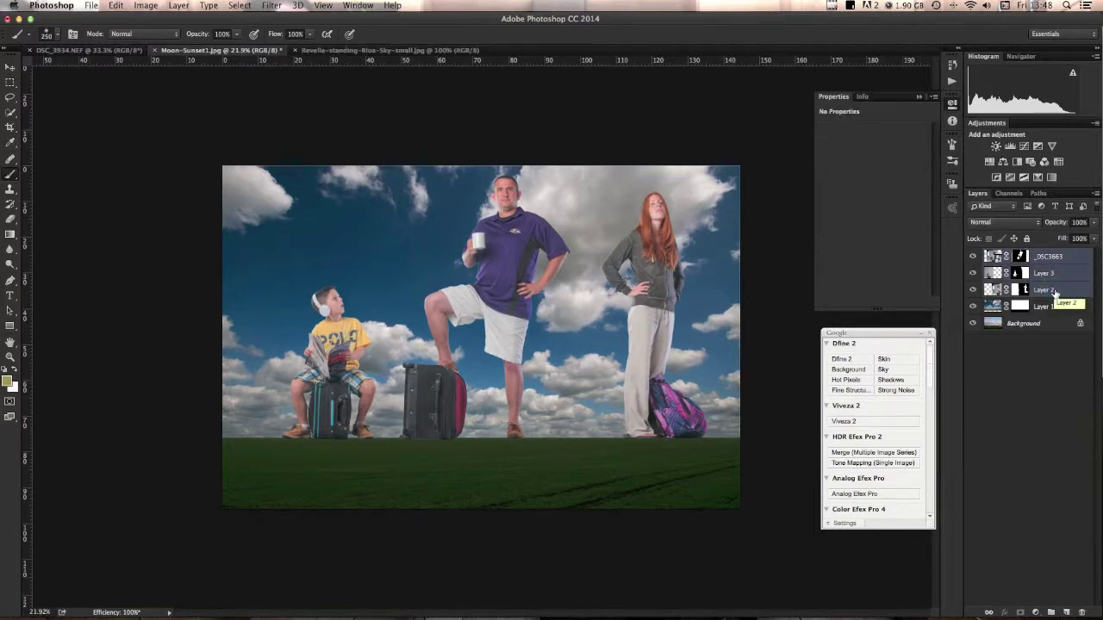
pyautogui.press('super+g')
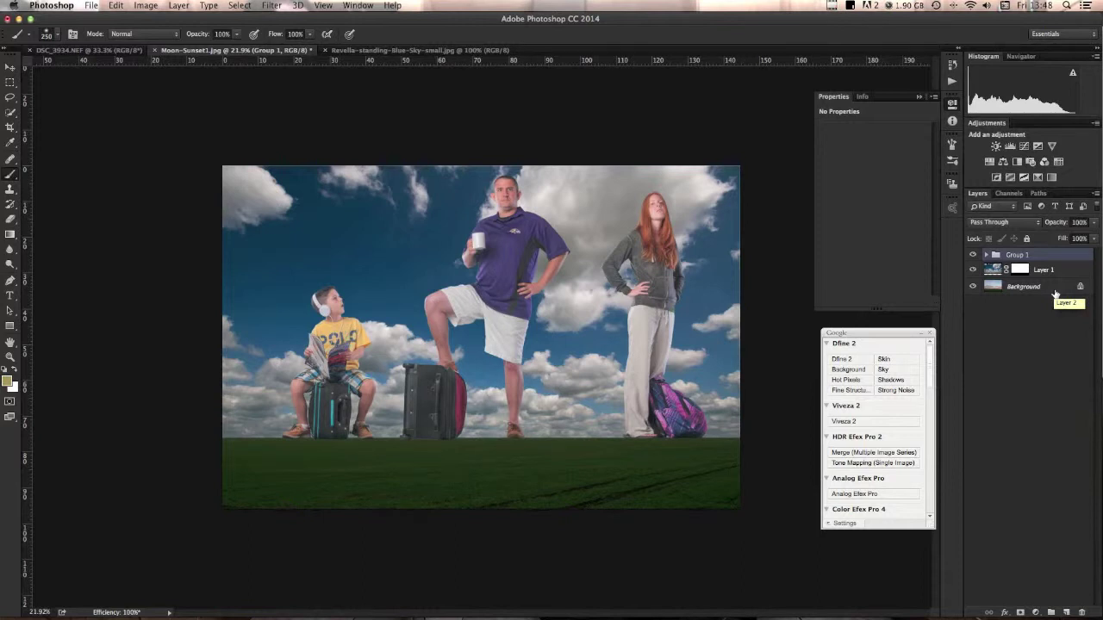
pyautogui.doubleClick(1017, 255)
pyautogui.write('Family')
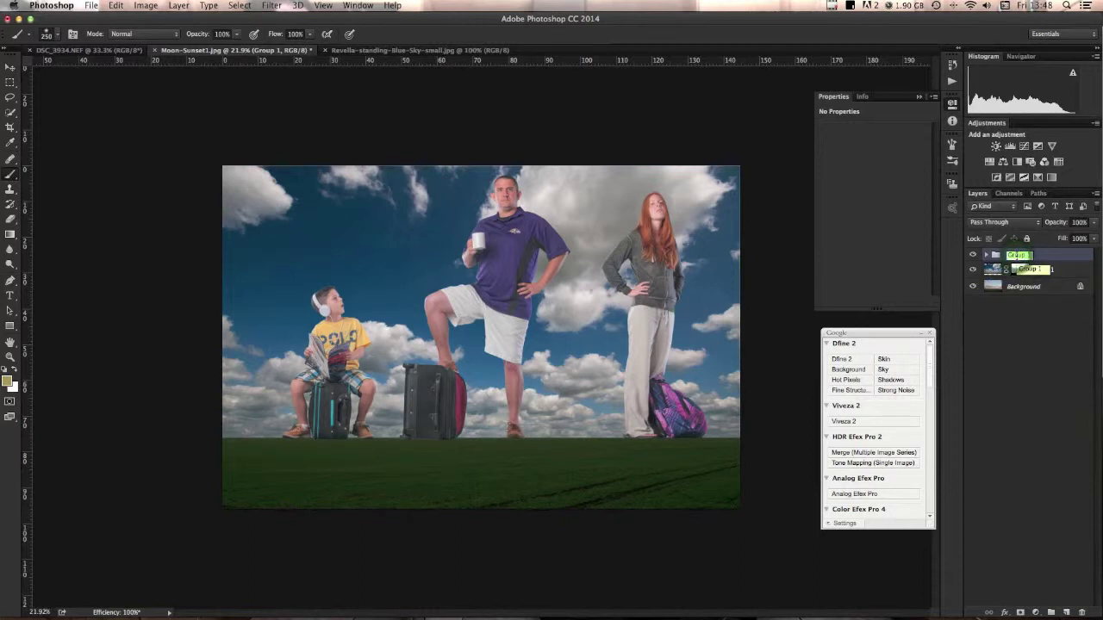
pyautogui.press('Return')
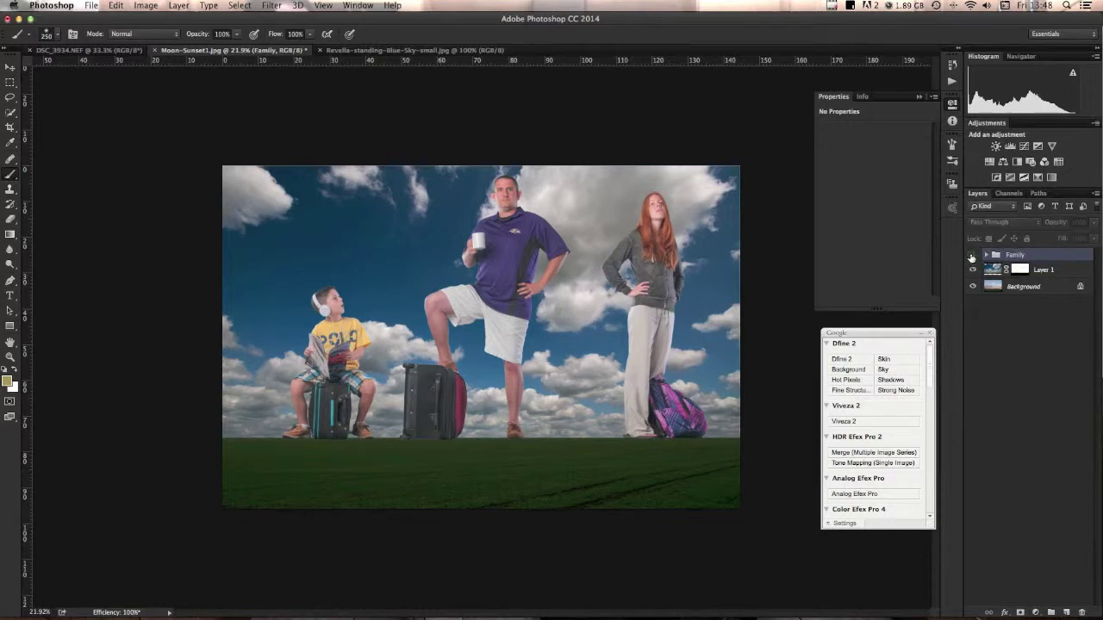
# - Hide the Family group and choose the 112 px grass brush for Layer 1's mask, with its Shape Dynamics settings shown
pyautogui.click(973, 255)
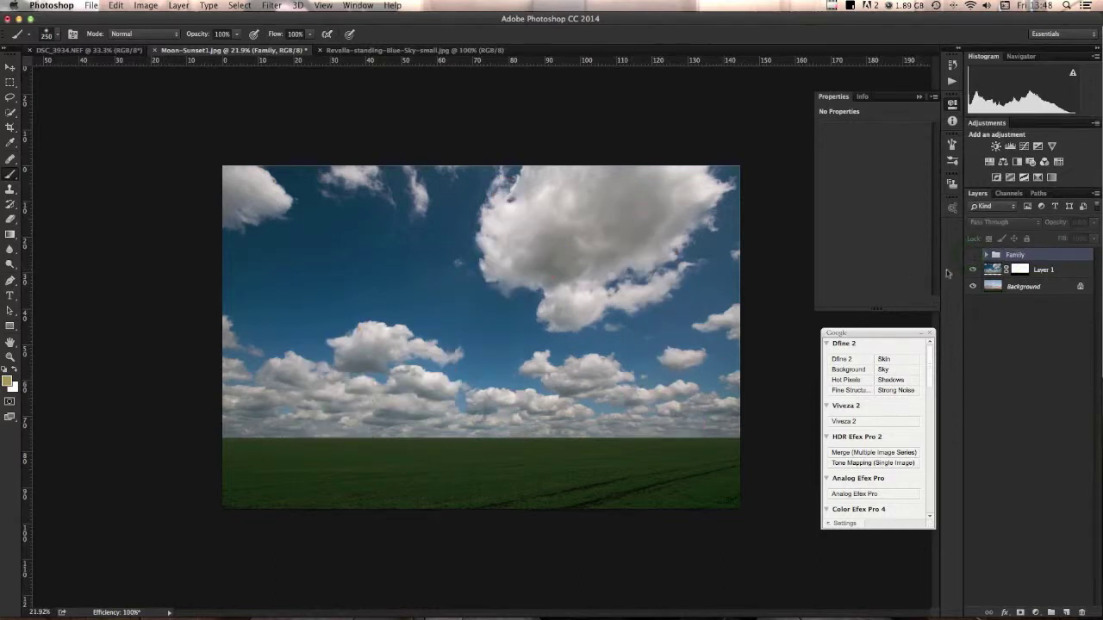
pyautogui.click(1019, 270)
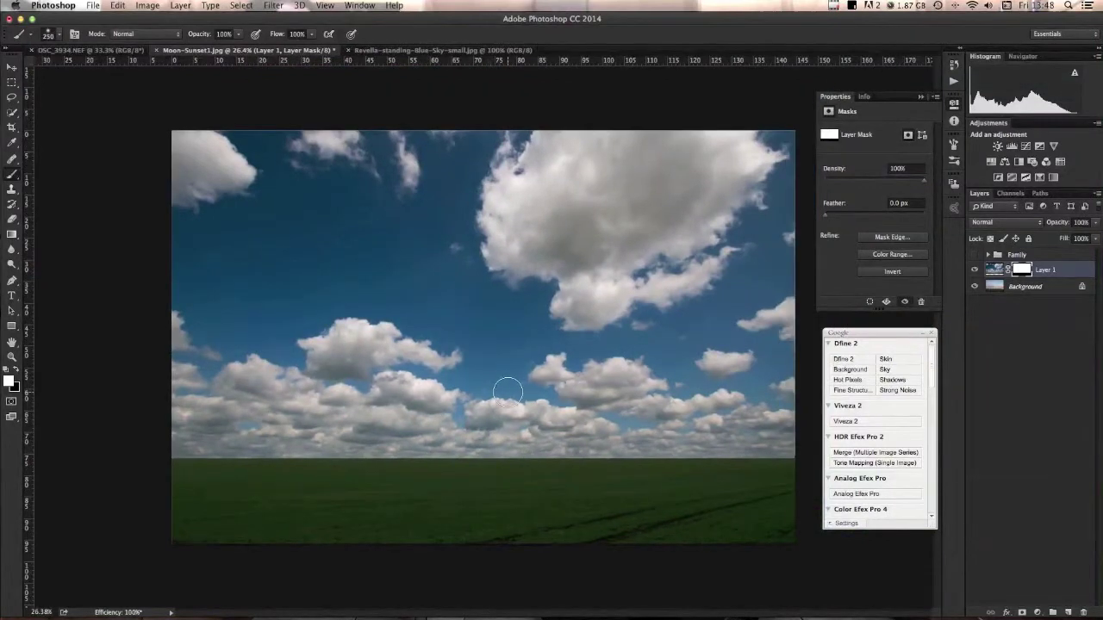
pyautogui.click(59, 35)
pyautogui.moveTo(141, 148); pyautogui.dragTo(140, 186)
pyautogui.scroll(-4, 140, 192)
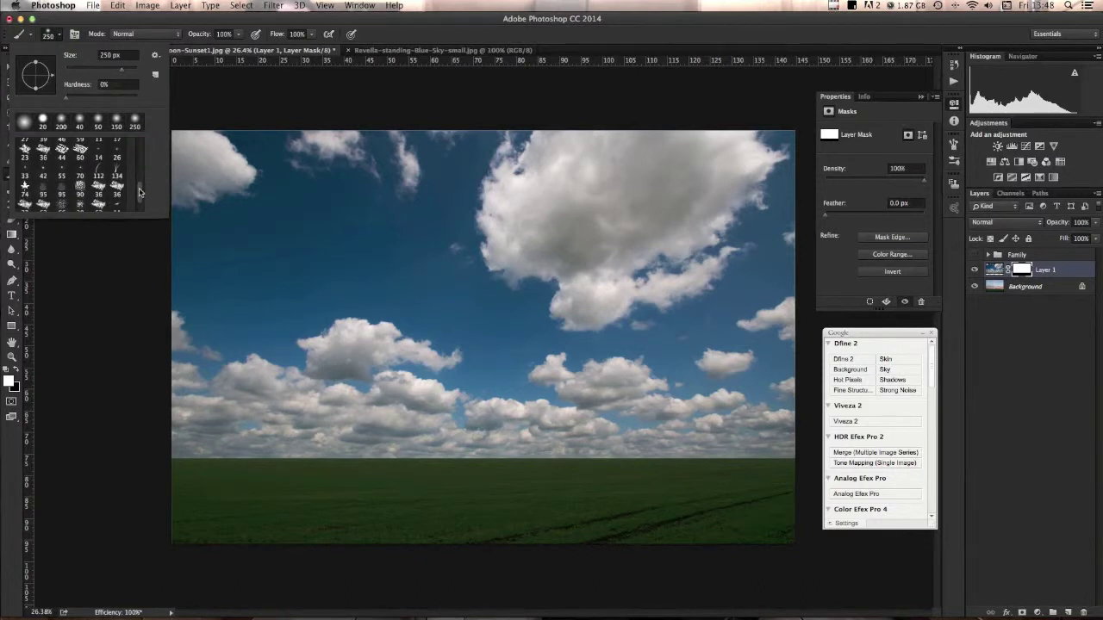
pyautogui.scroll(3, 140, 191)
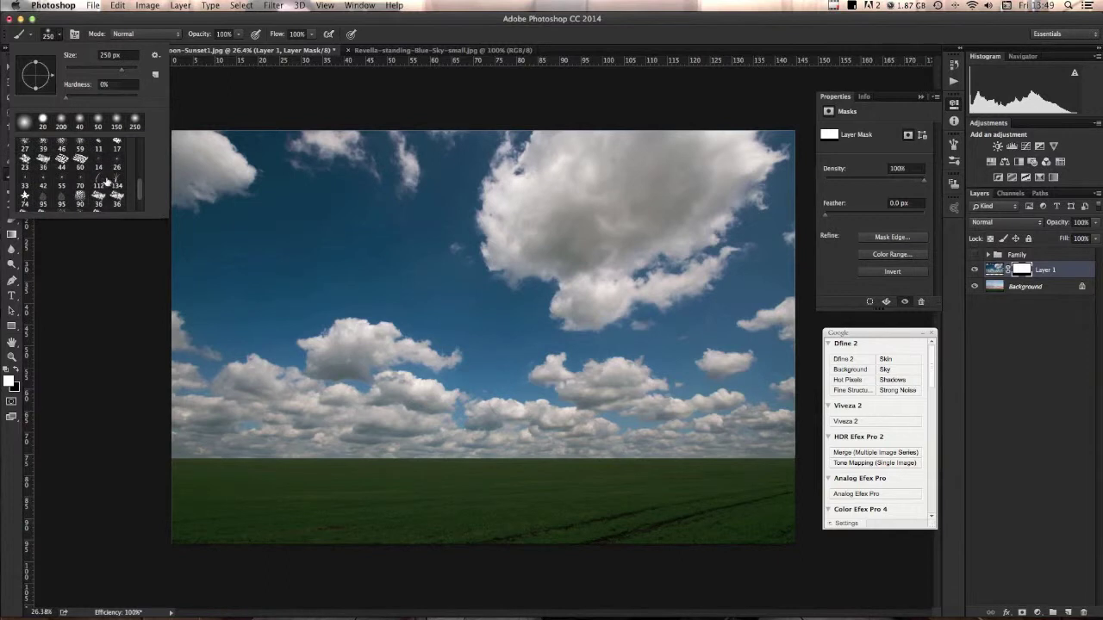
pyautogui.click(98, 181)
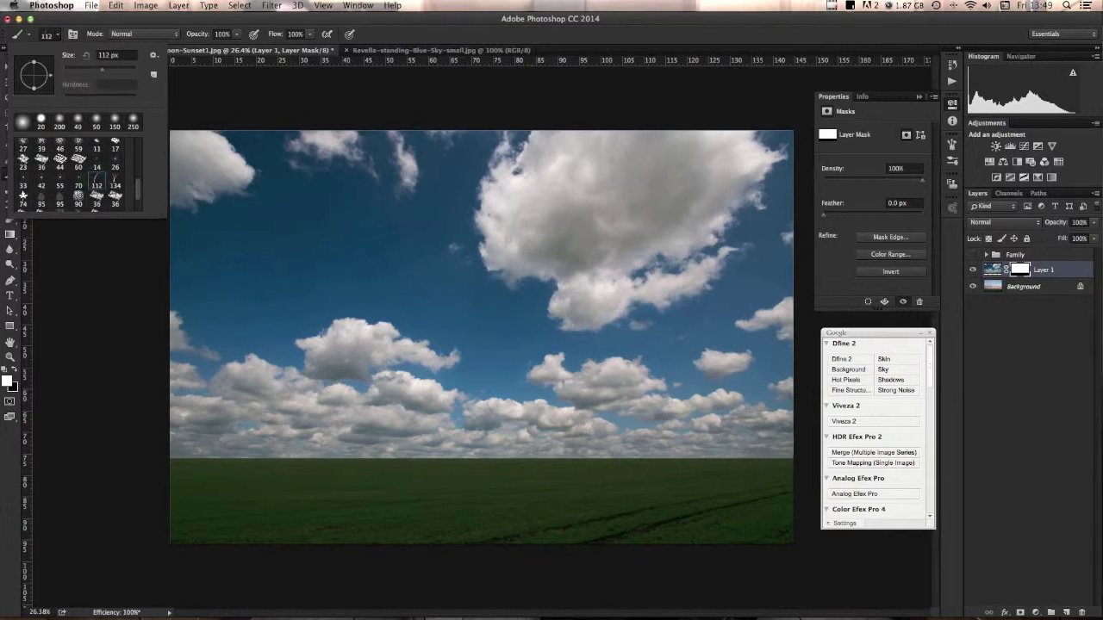
pyautogui.click(951, 148)
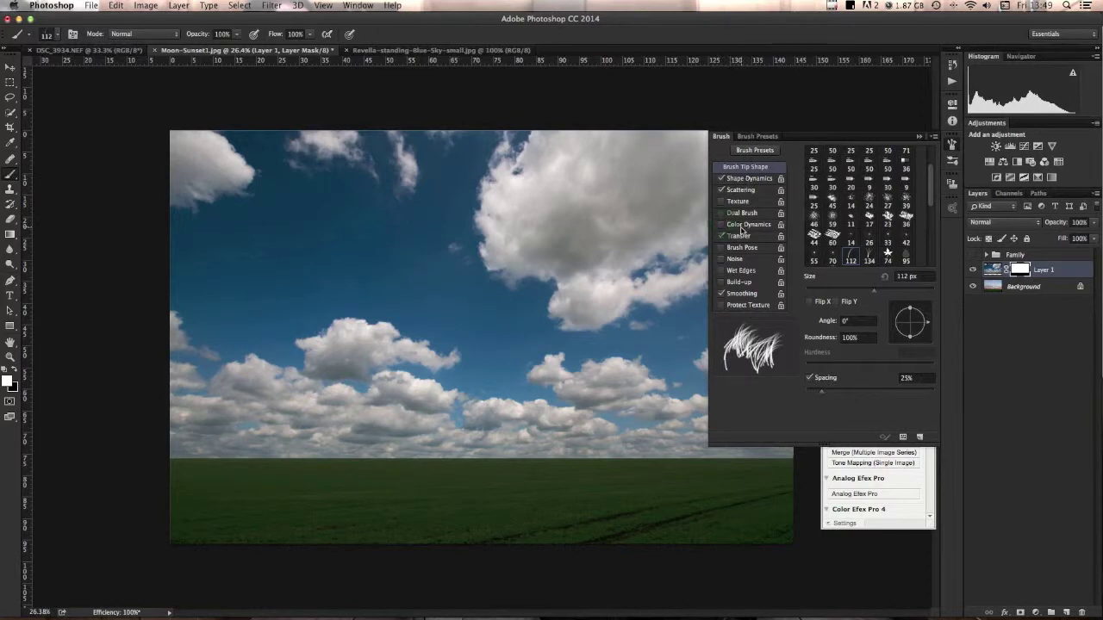
pyautogui.click(745, 179)
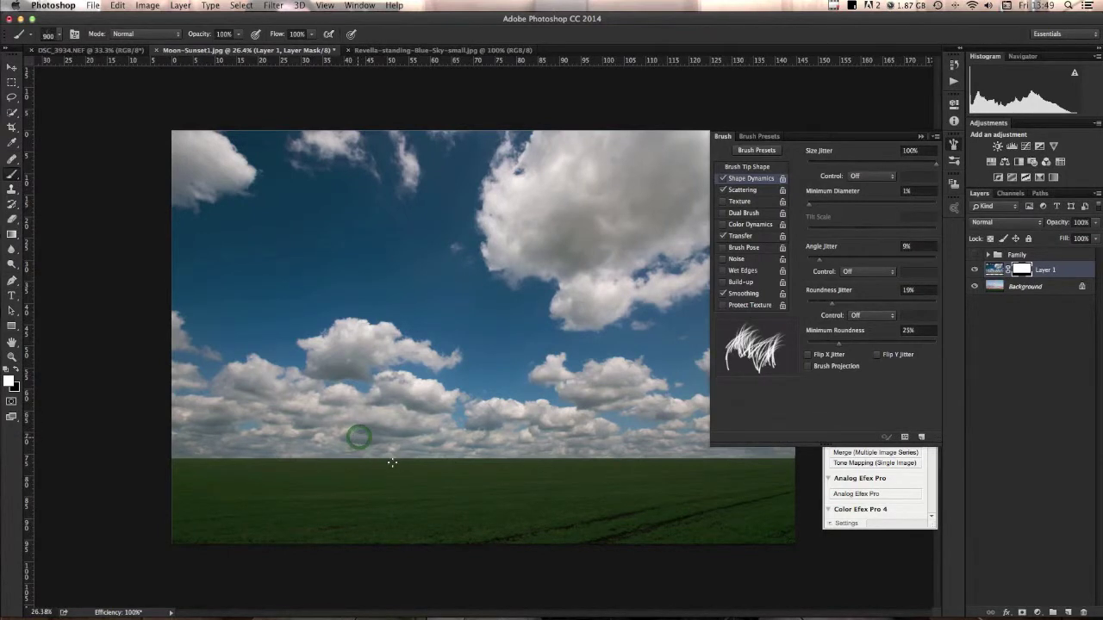
# - Try white grass strokes at 900 px and 250 px around the horizon on Layer 1's mask, and undo them
pyautogui.click(358, 441)
pyautogui.press('super+z')
pyautogui.moveTo(310, 448); pyautogui.dragTo(456, 442)
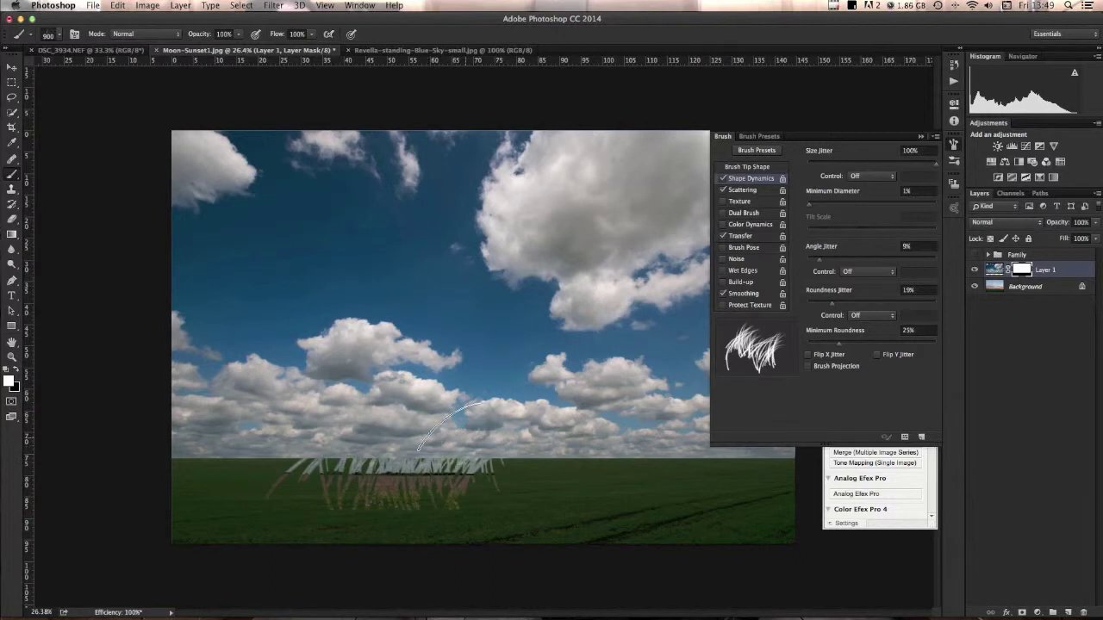
pyautogui.press(']')
pyautogui.press(']')
pyautogui.press(']')
pyautogui.press(']')
pyautogui.press('[')
pyautogui.press('[')
pyautogui.press('[')
pyautogui.press('[')
pyautogui.press('[')
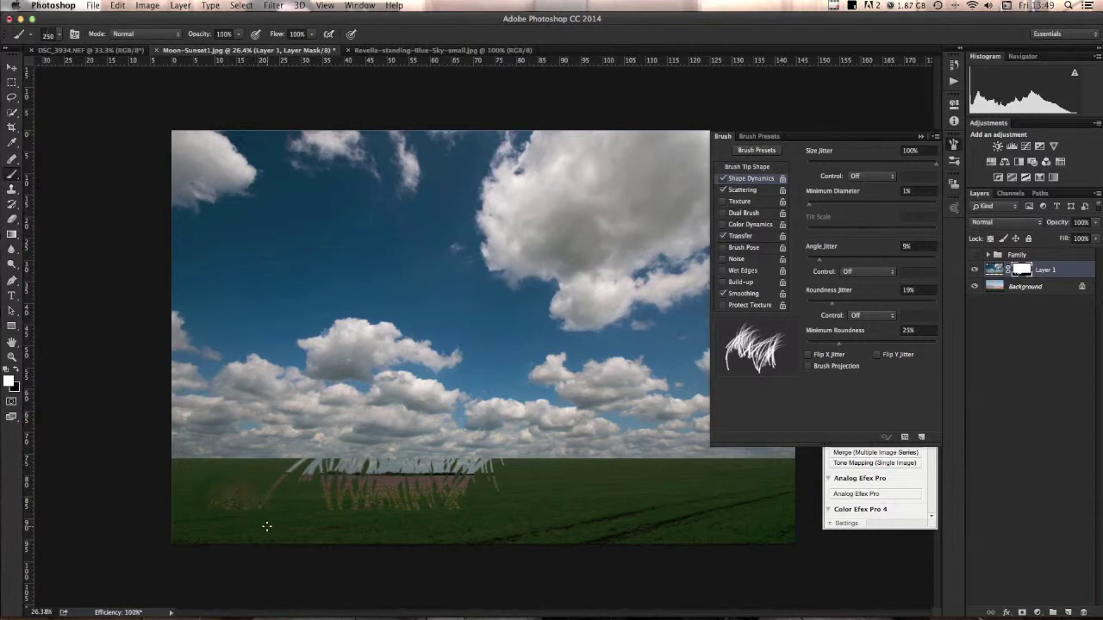
pyautogui.press('super+alt+z')
pyautogui.press('super+alt+z')
pyautogui.press('super+alt+z')
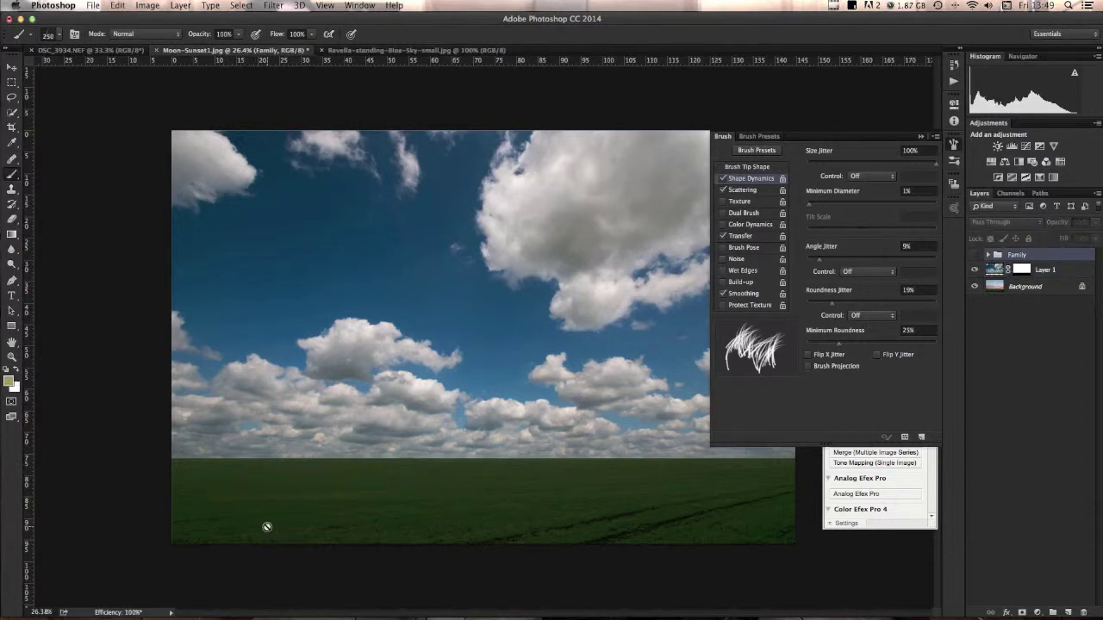
# - Set the grass brush's size jitter to 37% and review its Scattering, Transfer and Smoothing settings
pyautogui.click(853, 162)
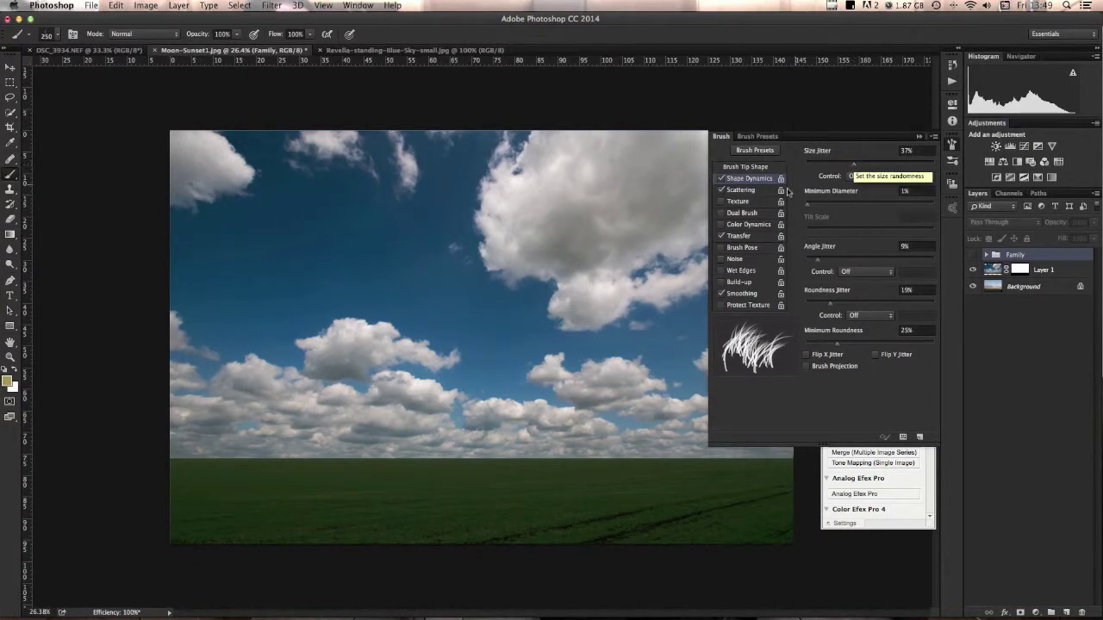
pyautogui.click(759, 192)
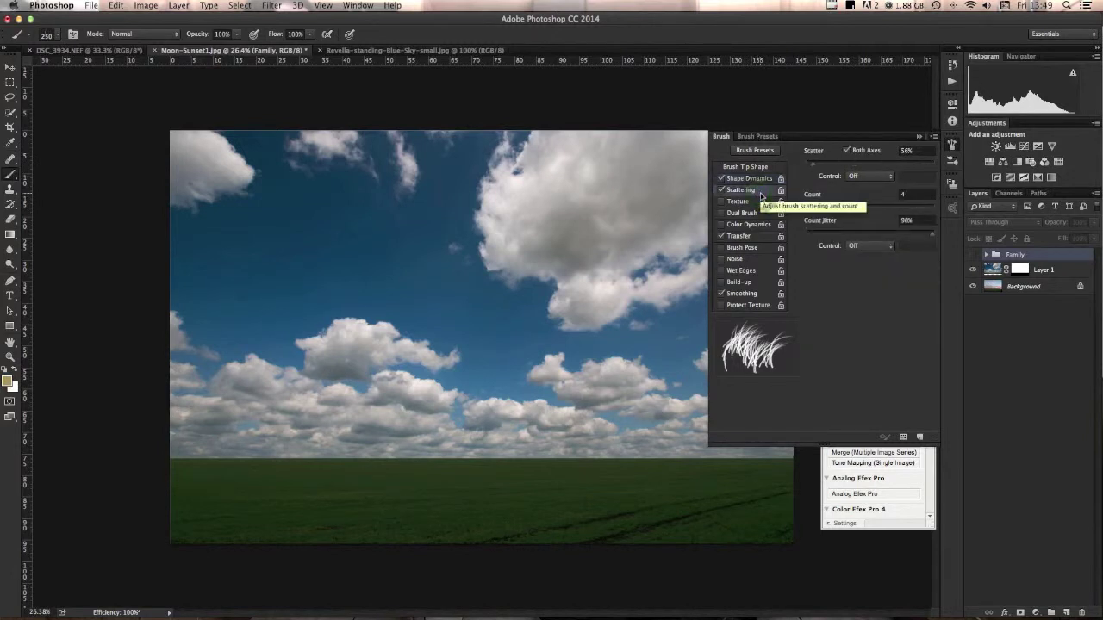
pyautogui.click(749, 237)
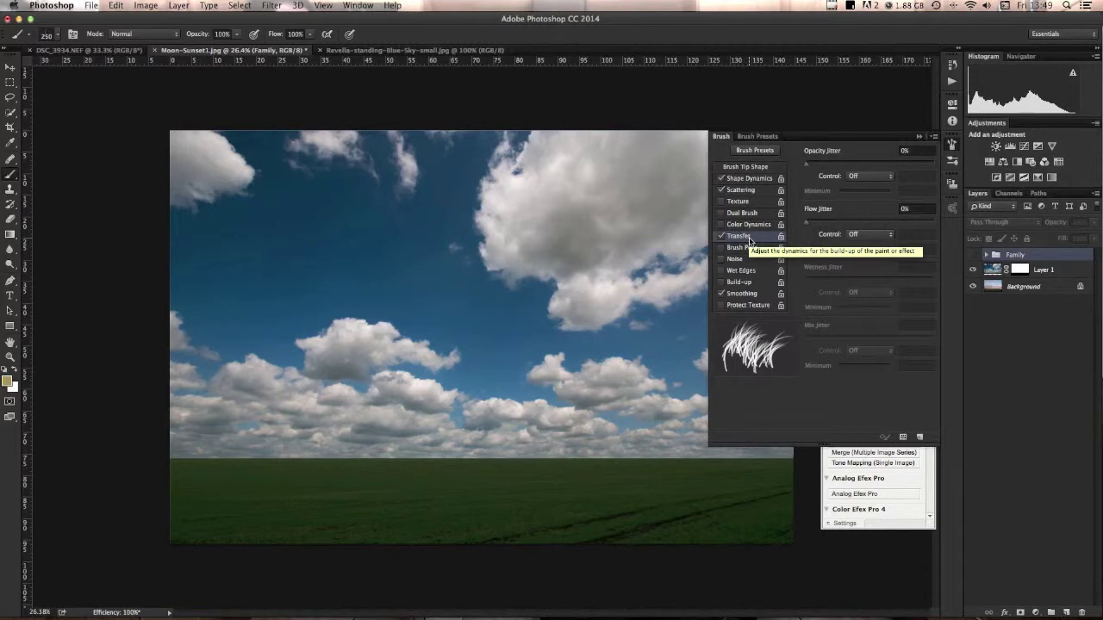
pyautogui.click(760, 295)
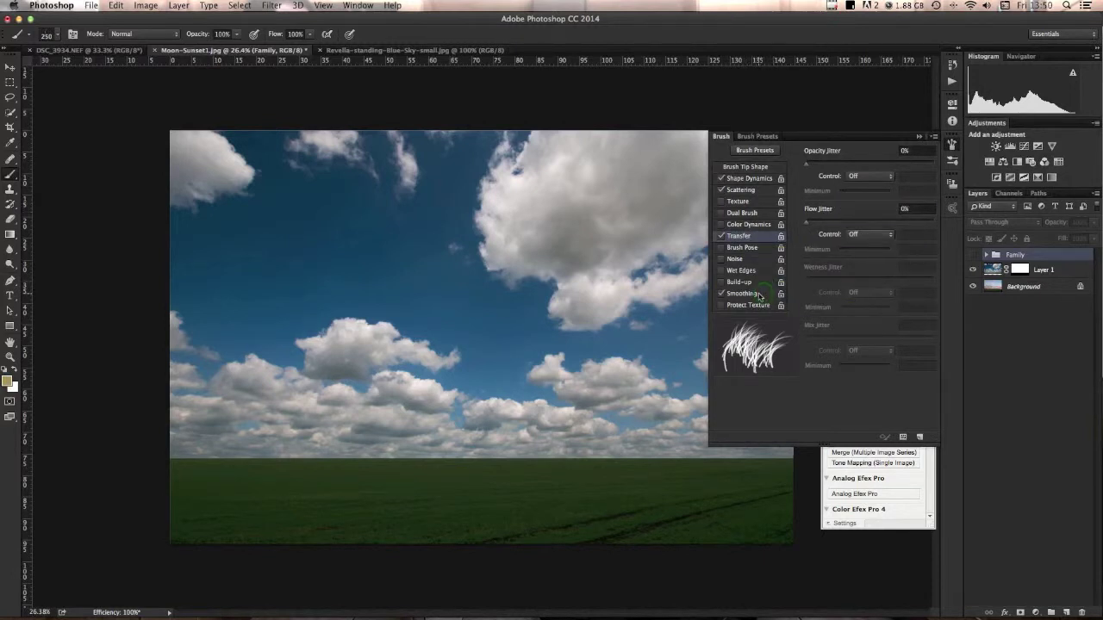
pyautogui.click(743, 297)
pyautogui.click(951, 147)
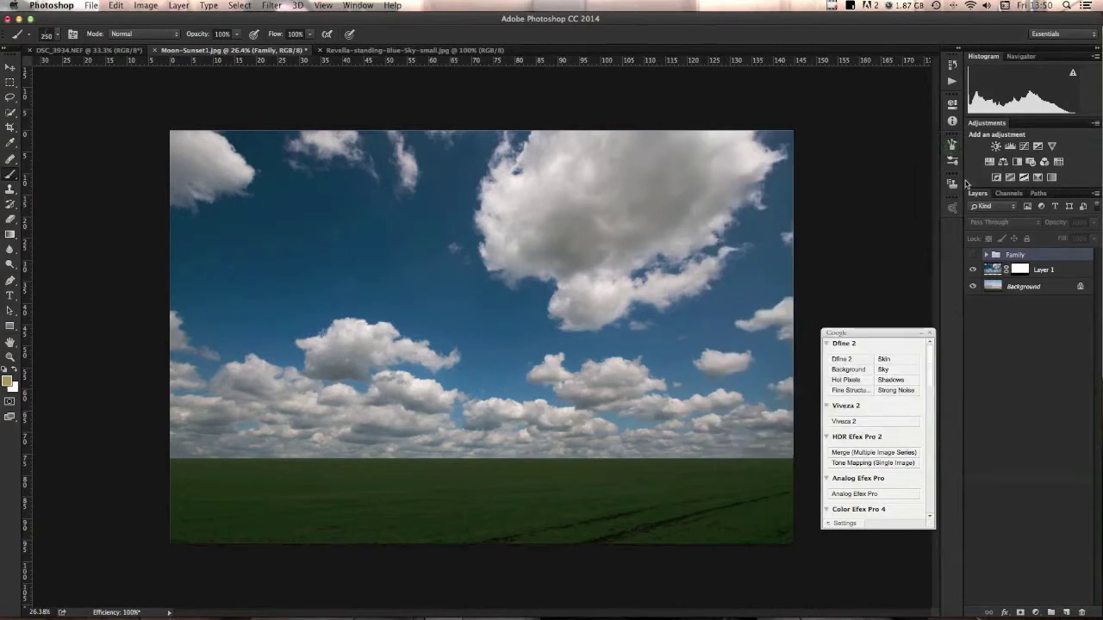
# - Rename Layer 1 as Sky
pyautogui.click(1027, 274)
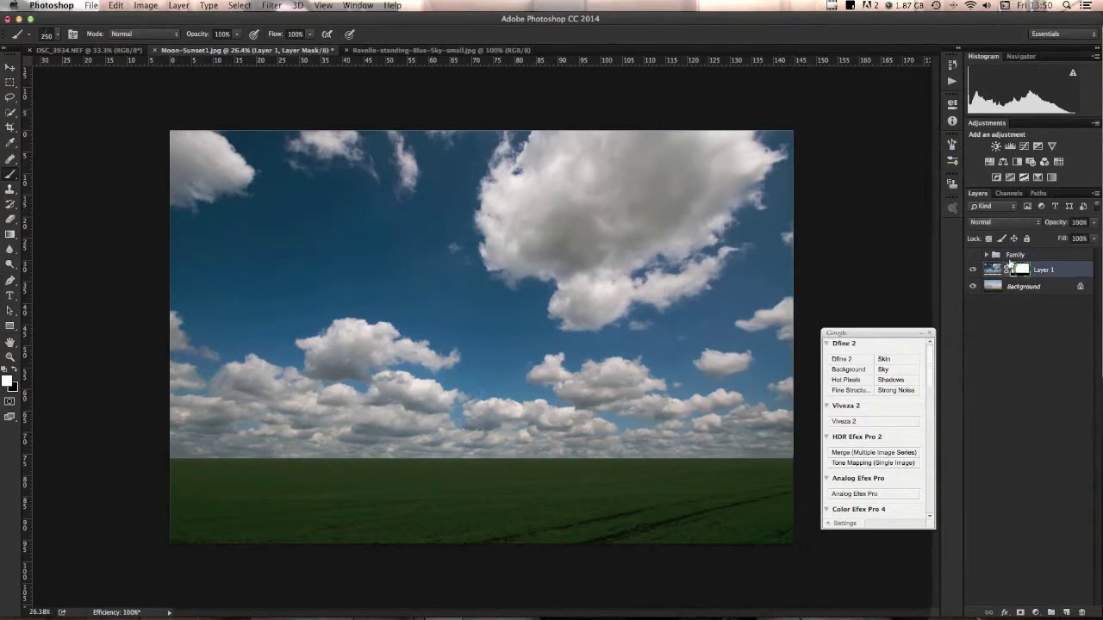
pyautogui.doubleClick(1045, 270)
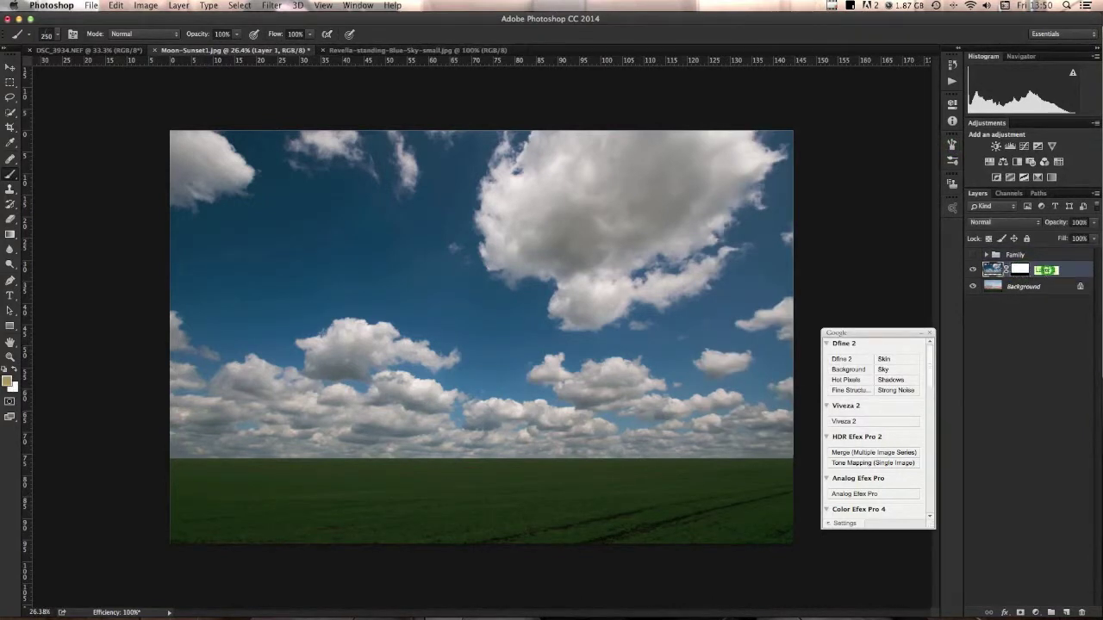
pyautogui.write('Sky')
pyautogui.press('Return')
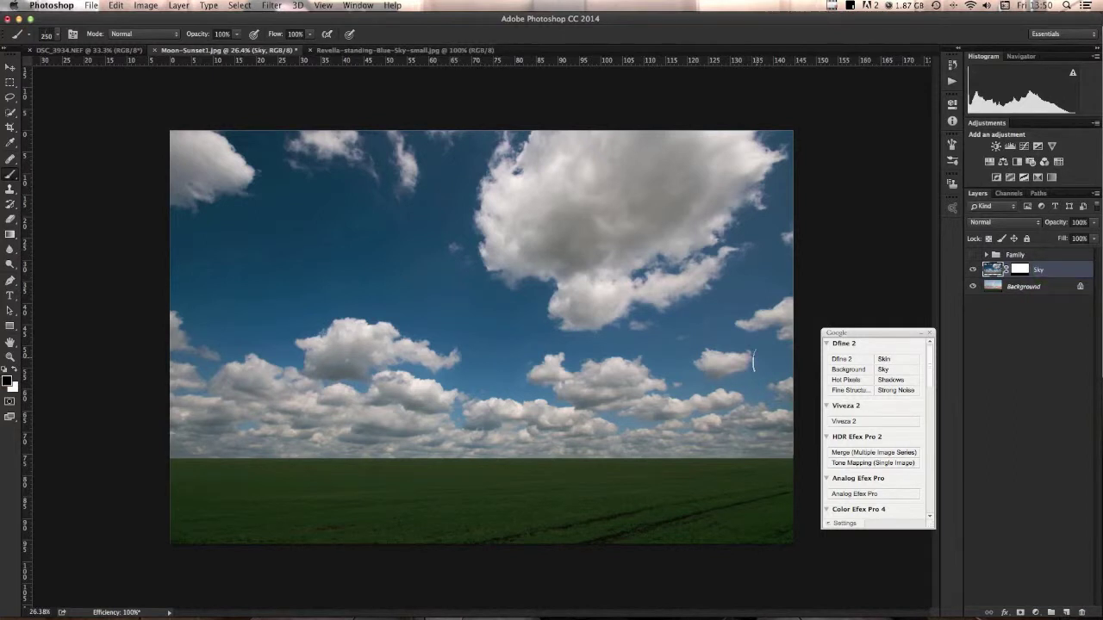
# - Reduce the grass brush to 40 px, try a stroke on the Sky layer's image at the horizon's left end, and undo it
pyautogui.moveTo(179, 474); pyautogui.dragTo(285, 509)
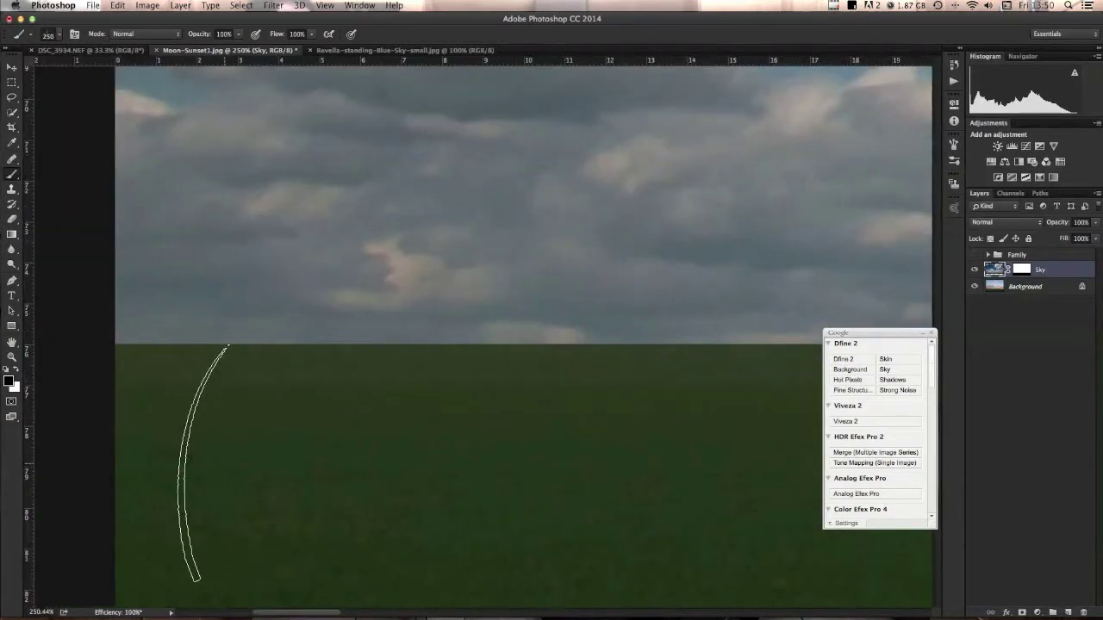
pyautogui.moveTo(187, 443); pyautogui.dragTo(253, 448)
pyautogui.press('[')
pyautogui.press('[')
pyautogui.press('[')
pyautogui.press('[')
pyautogui.press('[')
pyautogui.press('[')
pyautogui.press('[')
pyautogui.press('[')
pyautogui.press('[')
pyautogui.press('[')
pyautogui.press('[')
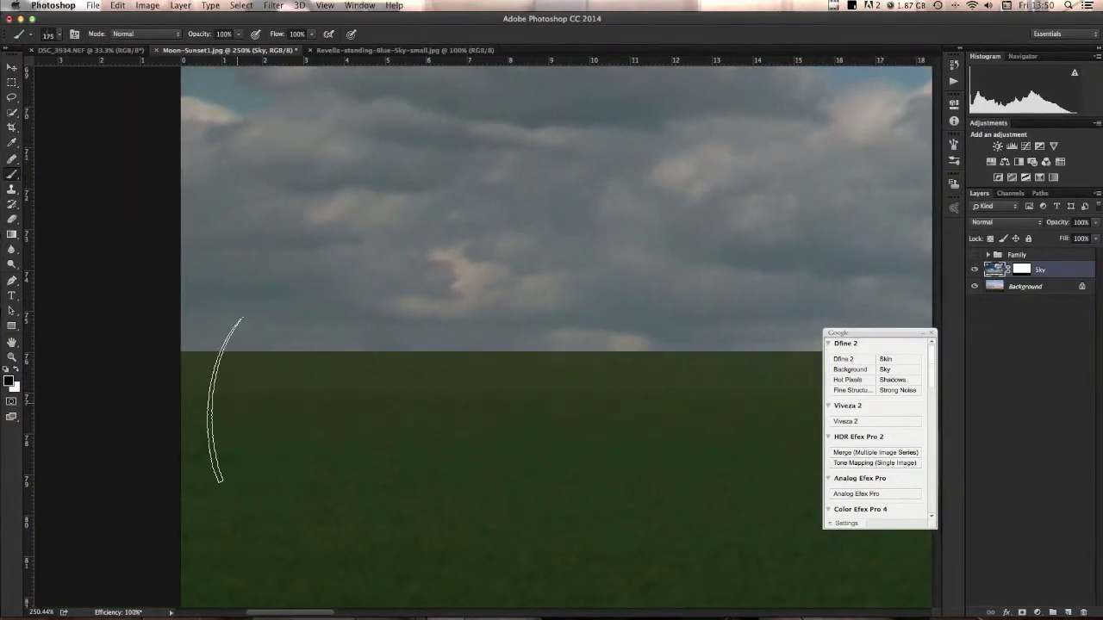
pyautogui.moveTo(195, 360)
pyautogui.mouseDown()
pyautogui.moveTo(279, 360)
pyautogui.moveTo(255, 375)
pyautogui.mouseUp()
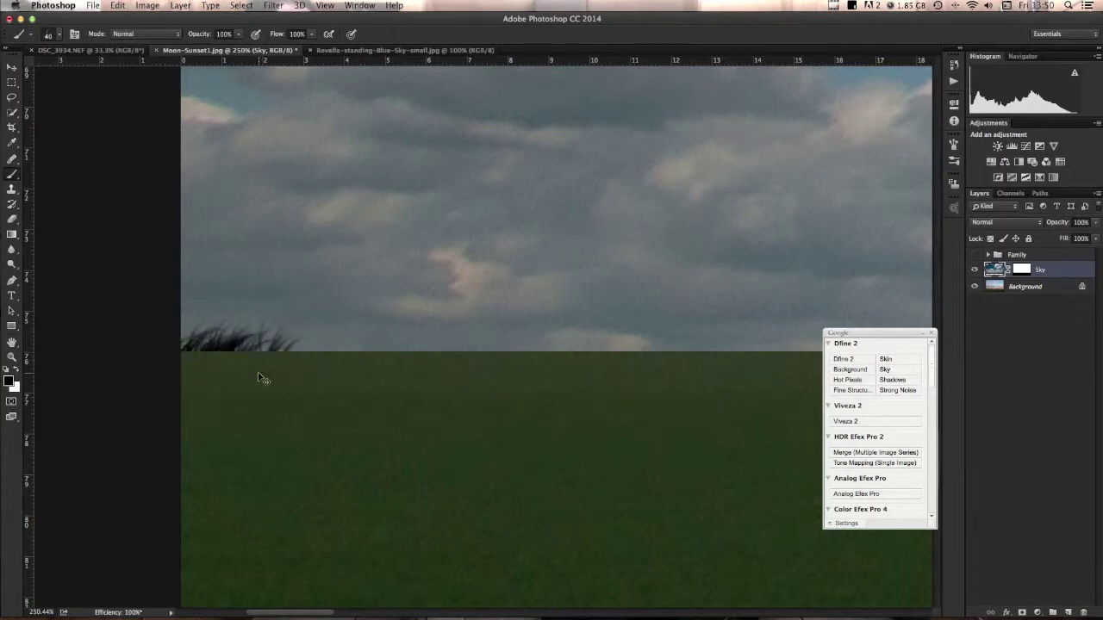
pyautogui.hotkey('ctrl', 'z')
# - Paint black 40 px grass strokes on the Sky layer's mask along the whole horizon, from the image's left edge to its right edge
pyautogui.click(1016, 271)
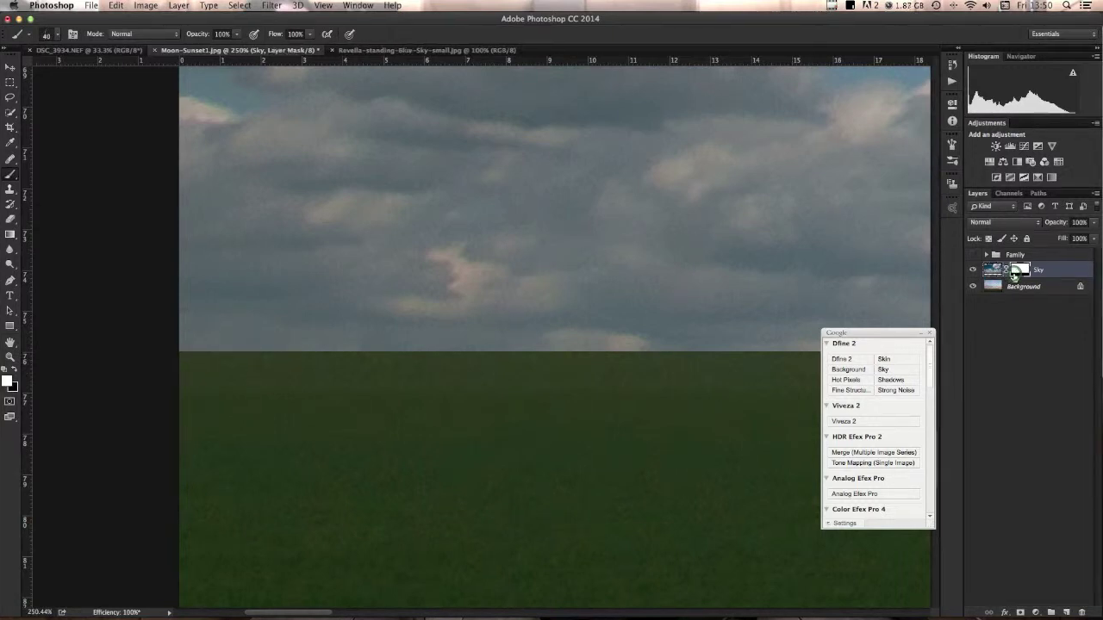
pyautogui.press('x')
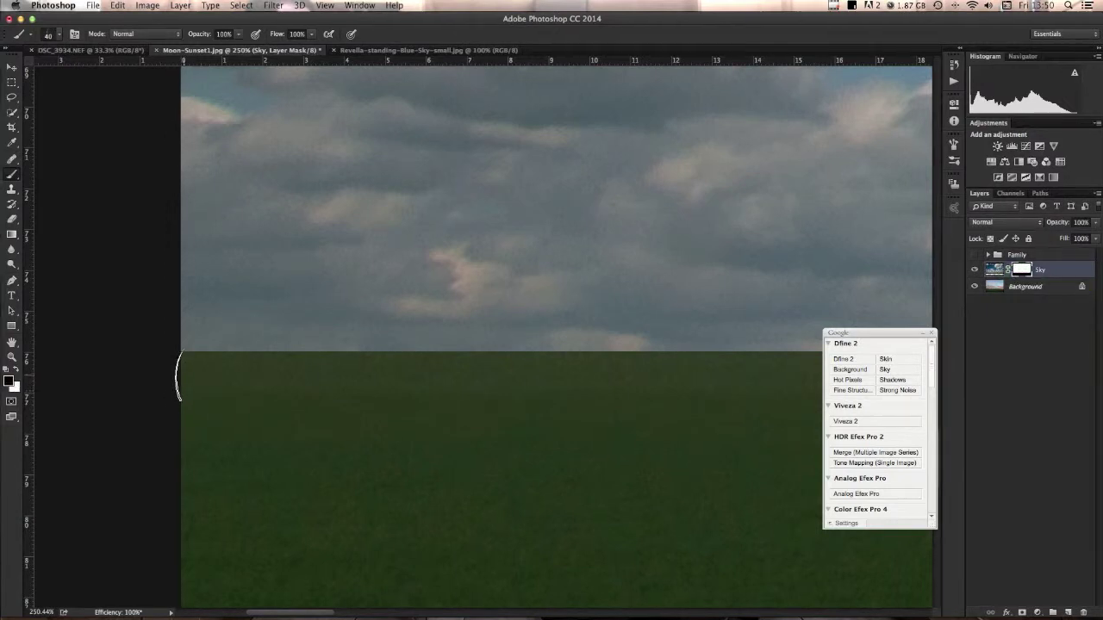
pyautogui.moveTo(194, 357)
pyautogui.mouseDown()
pyautogui.moveTo(209, 369)
pyautogui.moveTo(193, 375)
pyautogui.mouseUp()
pyautogui.moveTo(269, 373); pyautogui.dragTo(422, 382)
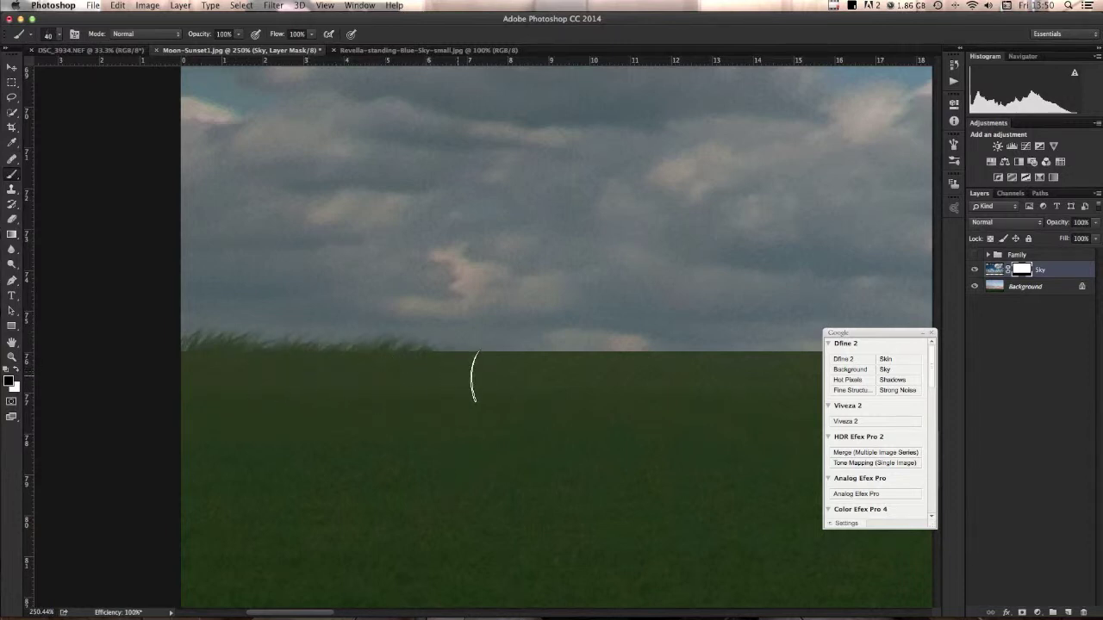
pyautogui.moveTo(435, 384)
pyautogui.mouseDown()
pyautogui.moveTo(728, 371)
pyautogui.moveTo(478, 375)
pyautogui.mouseUp()
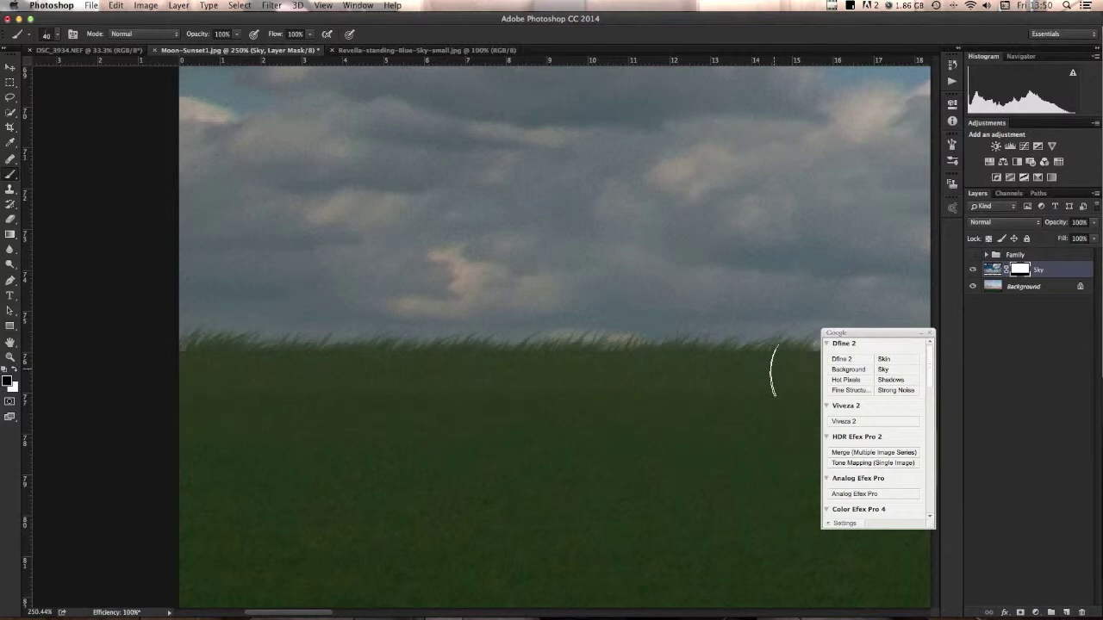
pyautogui.moveTo(674, 321); pyautogui.dragTo(332, 290)
pyautogui.moveTo(463, 329)
pyautogui.mouseDown()
pyautogui.moveTo(576, 323)
pyautogui.moveTo(628, 333)
pyautogui.moveTo(591, 327)
pyautogui.moveTo(692, 321)
pyautogui.moveTo(689, 330)
pyautogui.moveTo(729, 325)
pyautogui.moveTo(685, 328)
pyautogui.moveTo(723, 333)
pyautogui.moveTo(813, 325)
pyautogui.moveTo(834, 337)
pyautogui.moveTo(928, 336)
pyautogui.moveTo(897, 347)
pyautogui.moveTo(905, 321)
pyautogui.mouseUp()
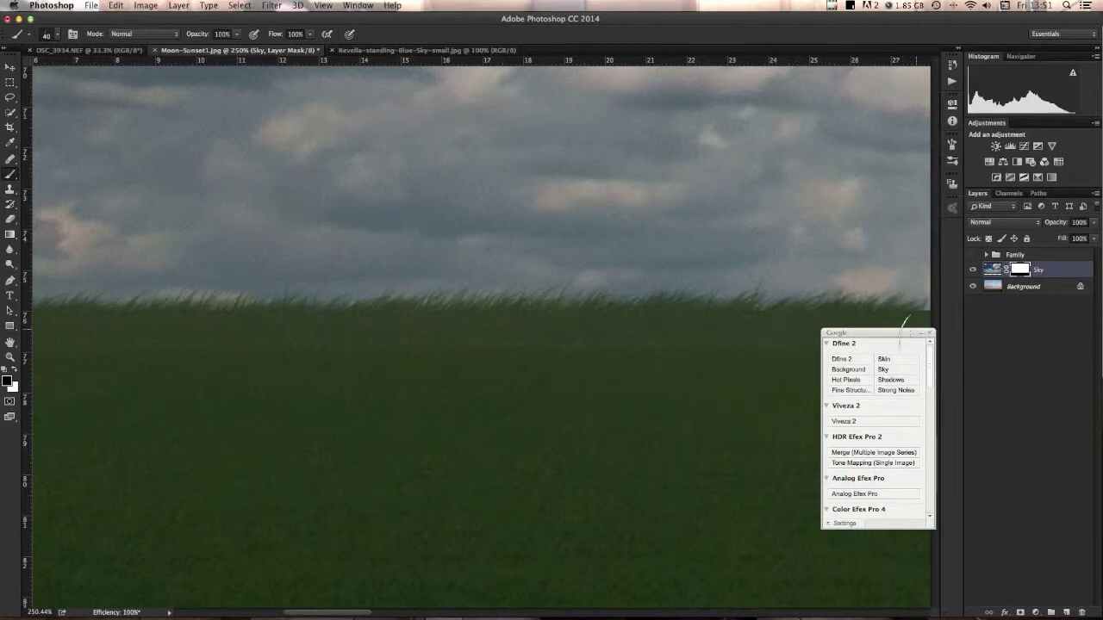
pyautogui.moveTo(629, 339); pyautogui.dragTo(189, 301)
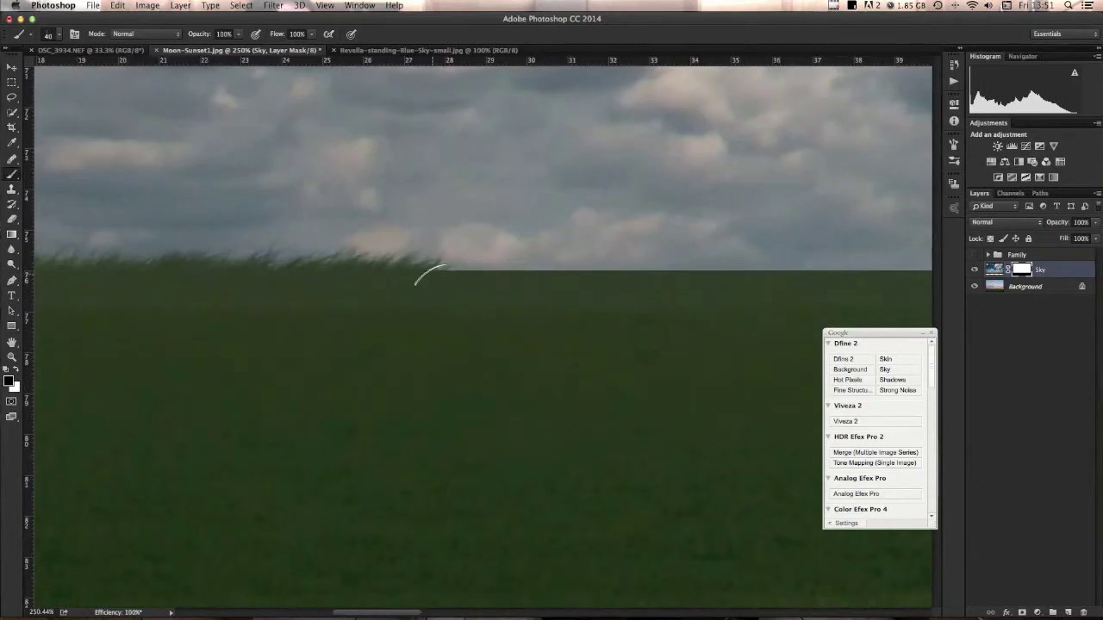
pyautogui.moveTo(450, 281); pyautogui.dragTo(923, 287)
pyautogui.moveTo(701, 297); pyautogui.dragTo(171, 298)
pyautogui.moveTo(476, 296)
pyautogui.mouseDown()
pyautogui.moveTo(718, 286)
pyautogui.moveTo(606, 304)
pyautogui.moveTo(766, 287)
pyautogui.moveTo(714, 292)
pyautogui.moveTo(926, 291)
pyautogui.moveTo(838, 303)
pyautogui.mouseUp()
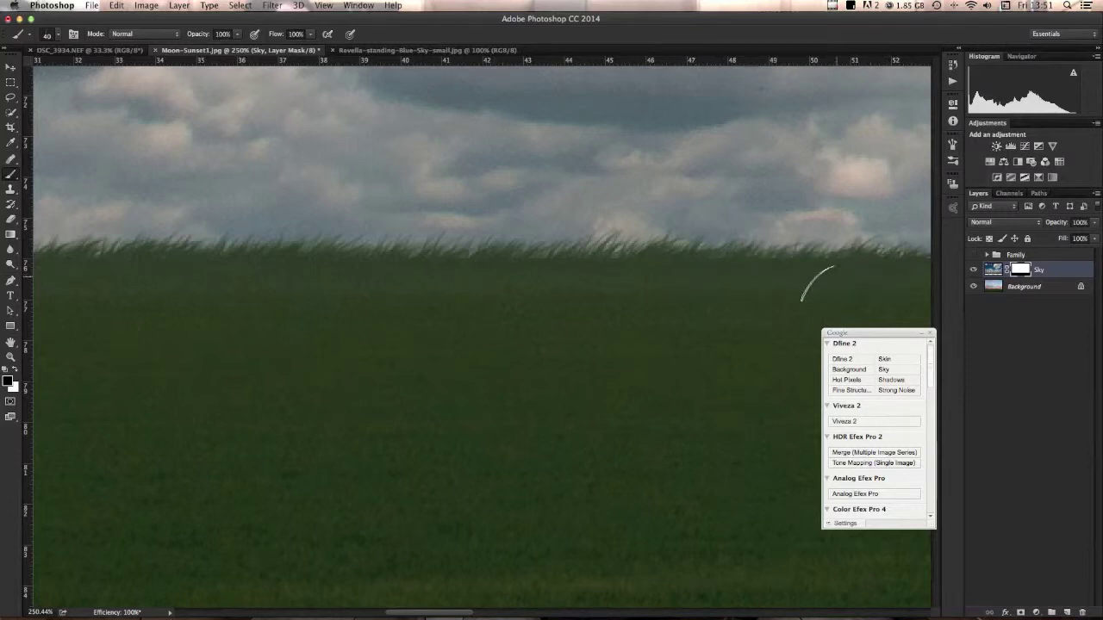
pyautogui.moveTo(701, 302); pyautogui.dragTo(248, 285)
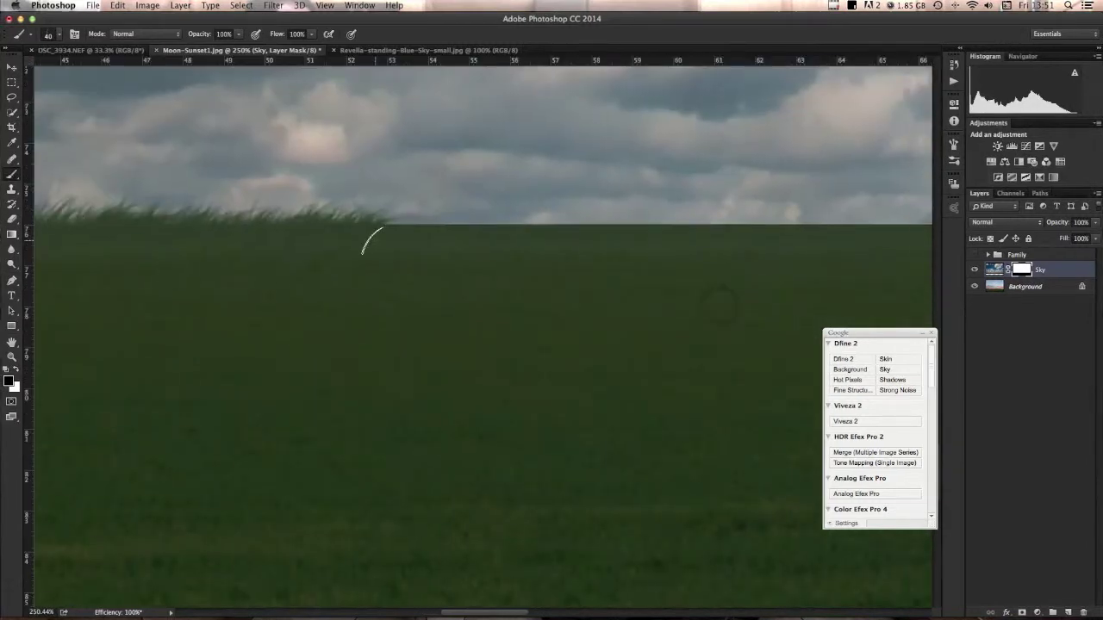
pyautogui.moveTo(387, 243)
pyautogui.mouseDown()
pyautogui.moveTo(594, 247)
pyautogui.moveTo(722, 230)
pyautogui.moveTo(799, 241)
pyautogui.moveTo(750, 243)
pyautogui.moveTo(922, 240)
pyautogui.mouseUp()
pyautogui.moveTo(795, 253); pyautogui.dragTo(225, 308)
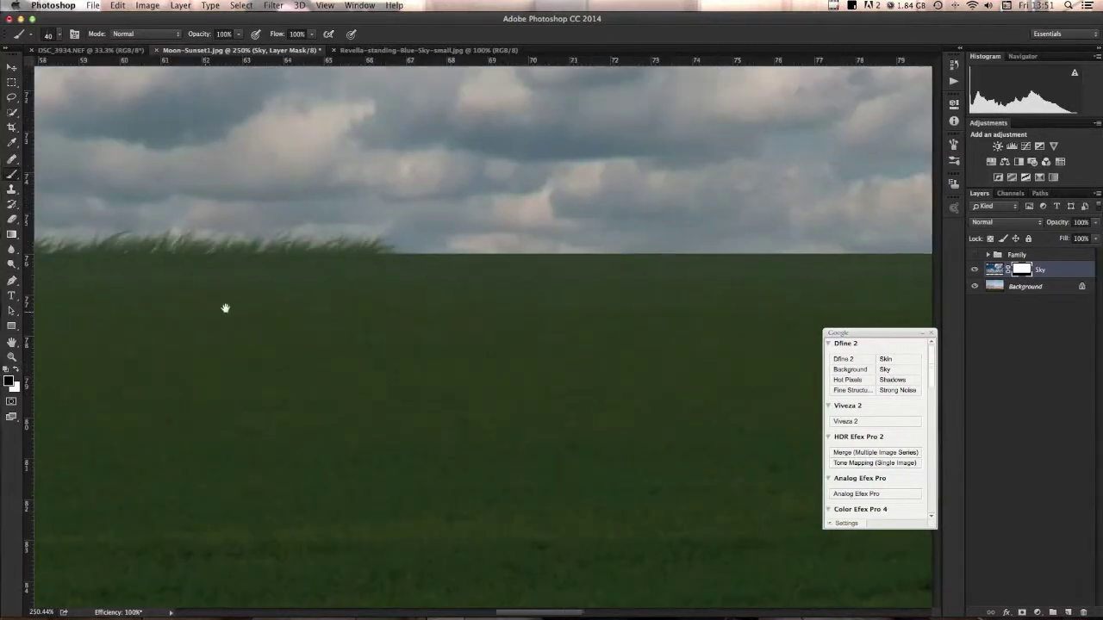
pyautogui.moveTo(398, 274)
pyautogui.mouseDown()
pyautogui.moveTo(673, 269)
pyautogui.moveTo(527, 267)
pyautogui.moveTo(591, 264)
pyautogui.moveTo(502, 277)
pyautogui.moveTo(436, 267)
pyautogui.moveTo(437, 280)
pyautogui.mouseUp()
pyautogui.moveTo(763, 274)
pyautogui.mouseDown()
pyautogui.moveTo(940, 295)
pyautogui.moveTo(893, 273)
pyautogui.moveTo(825, 267)
pyautogui.moveTo(925, 271)
pyautogui.mouseUp()
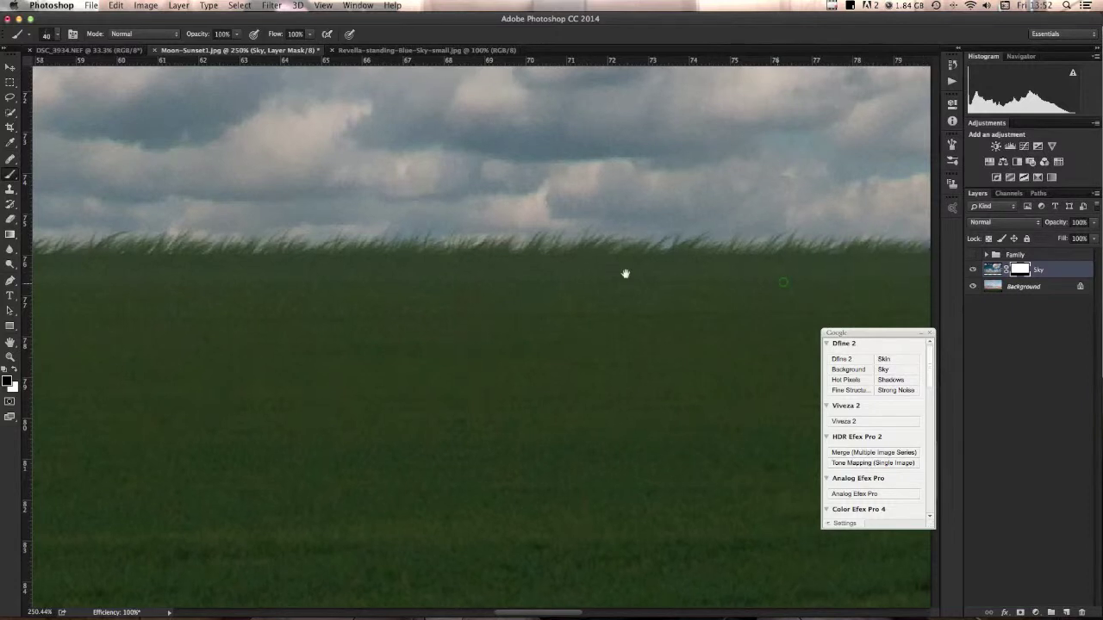
pyautogui.moveTo(626, 274); pyautogui.dragTo(288, 285)
pyautogui.moveTo(401, 271)
pyautogui.mouseDown()
pyautogui.moveTo(561, 260)
pyautogui.moveTo(549, 264)
pyautogui.moveTo(643, 267)
pyautogui.moveTo(666, 286)
pyautogui.moveTo(558, 285)
pyautogui.moveTo(924, 265)
pyautogui.mouseUp()
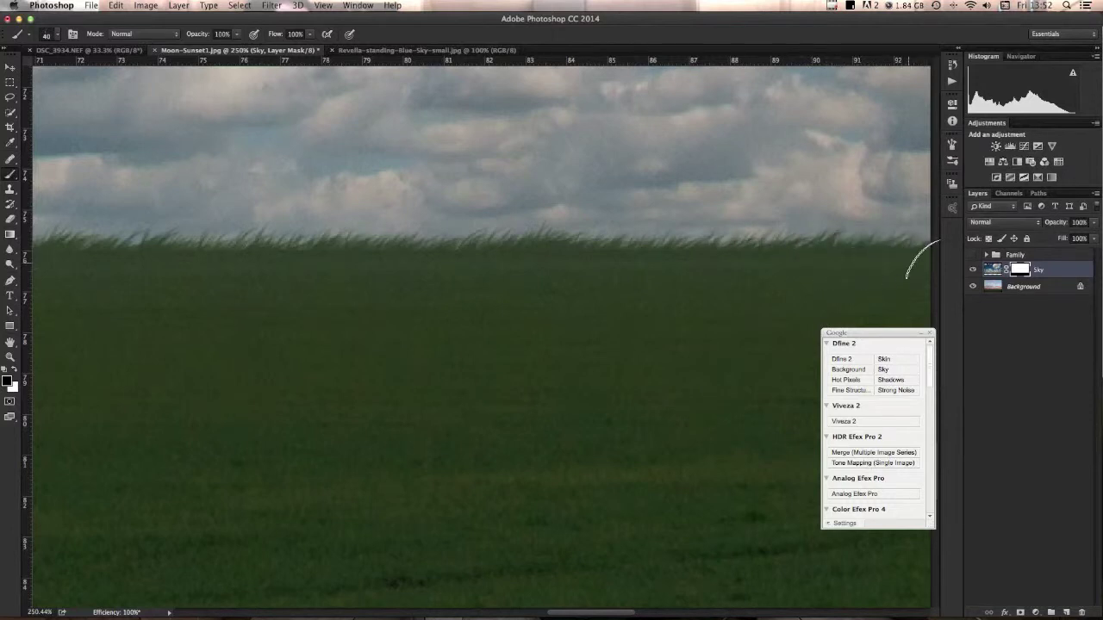
pyautogui.moveTo(709, 288); pyautogui.dragTo(229, 263)
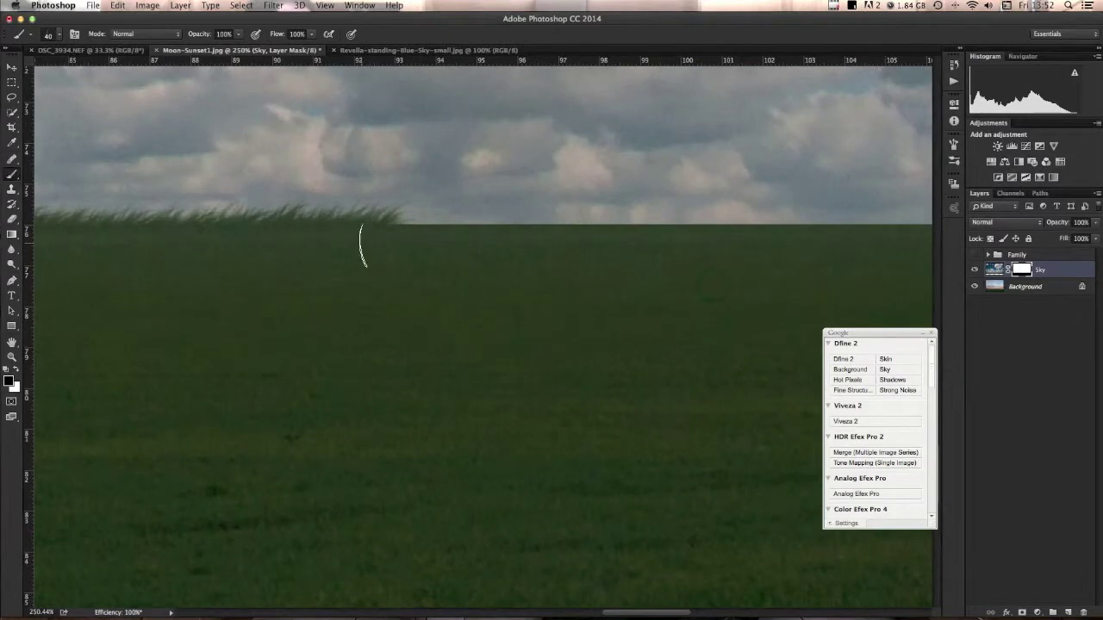
pyautogui.moveTo(394, 241); pyautogui.dragTo(392, 246)
pyautogui.moveTo(435, 248)
pyautogui.mouseDown()
pyautogui.moveTo(569, 242)
pyautogui.moveTo(561, 235)
pyautogui.moveTo(618, 245)
pyautogui.moveTo(549, 241)
pyautogui.moveTo(941, 244)
pyautogui.mouseUp()
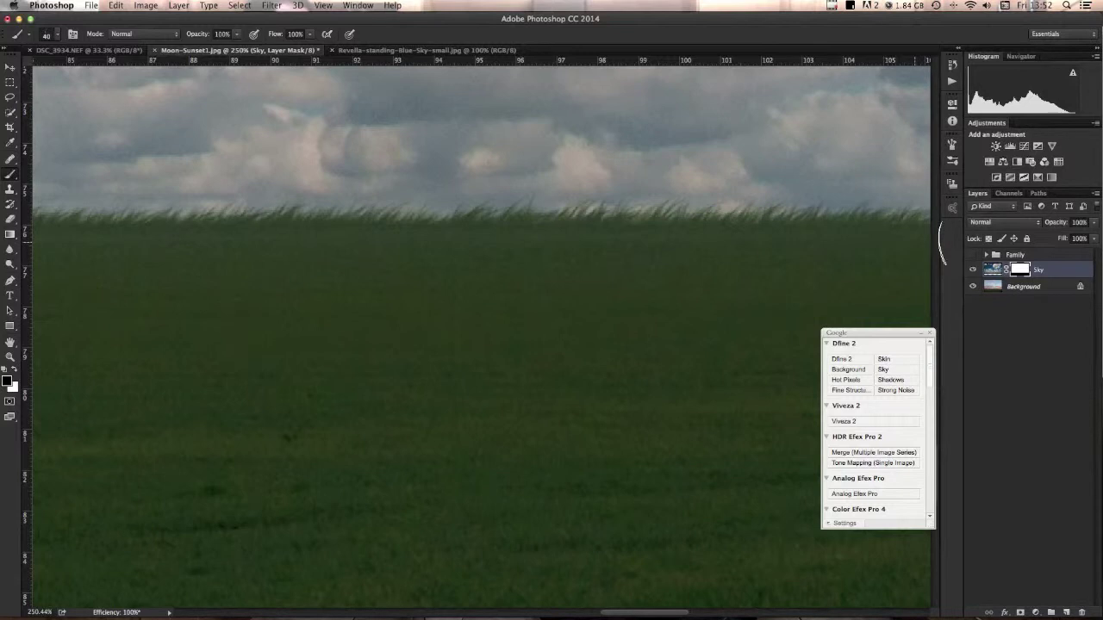
pyautogui.moveTo(745, 259)
pyautogui.mouseDown()
pyautogui.moveTo(199, 266)
pyautogui.moveTo(175, 256)
pyautogui.mouseUp()
pyautogui.click(319, 258)
pyautogui.moveTo(320, 258)
pyautogui.mouseDown()
pyautogui.moveTo(427, 242)
pyautogui.moveTo(509, 257)
pyautogui.moveTo(496, 258)
pyautogui.moveTo(670, 250)
pyautogui.moveTo(511, 263)
pyautogui.mouseUp()
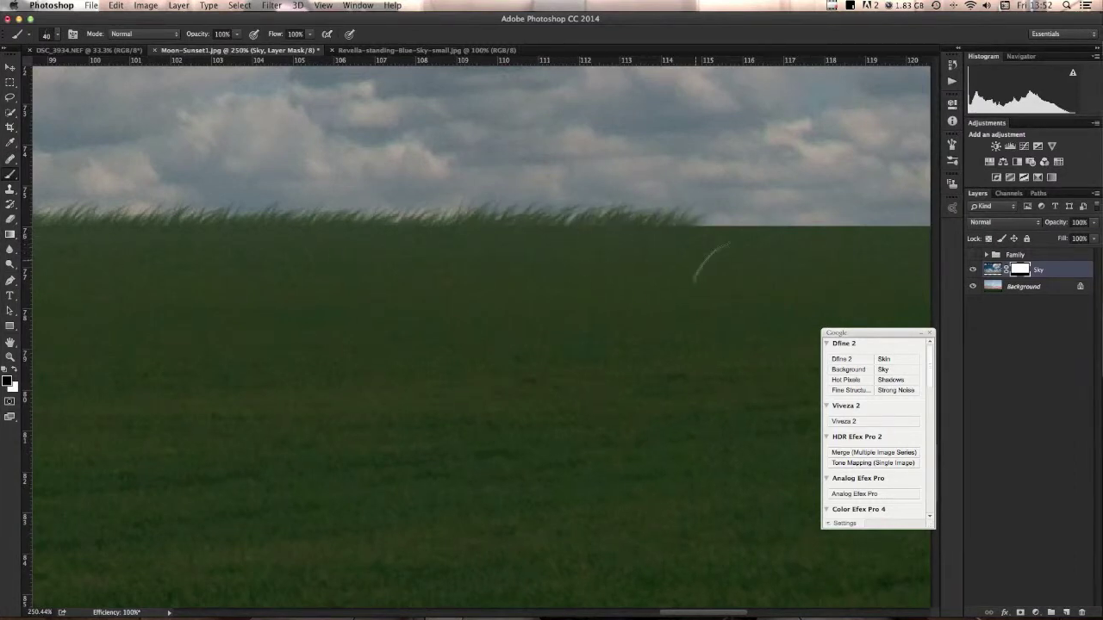
pyautogui.moveTo(741, 246)
pyautogui.mouseDown()
pyautogui.moveTo(728, 246)
pyautogui.moveTo(861, 241)
pyautogui.moveTo(851, 247)
pyautogui.mouseUp()
pyautogui.moveTo(758, 250); pyautogui.dragTo(913, 242)
pyautogui.hscroll(15, 419, 271)
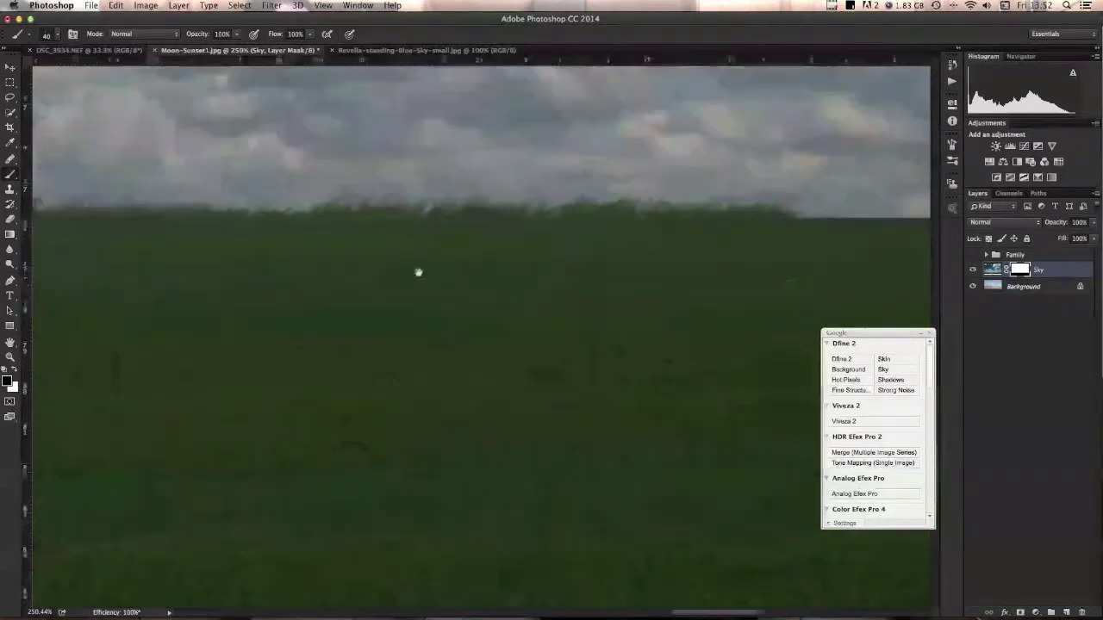
pyautogui.moveTo(250, 234); pyautogui.dragTo(365, 246)
pyautogui.moveTo(293, 242)
pyautogui.mouseDown()
pyautogui.moveTo(420, 241)
pyautogui.moveTo(404, 255)
pyautogui.moveTo(437, 244)
pyautogui.moveTo(504, 258)
pyautogui.moveTo(542, 247)
pyautogui.moveTo(934, 256)
pyautogui.moveTo(915, 238)
pyautogui.mouseUp()
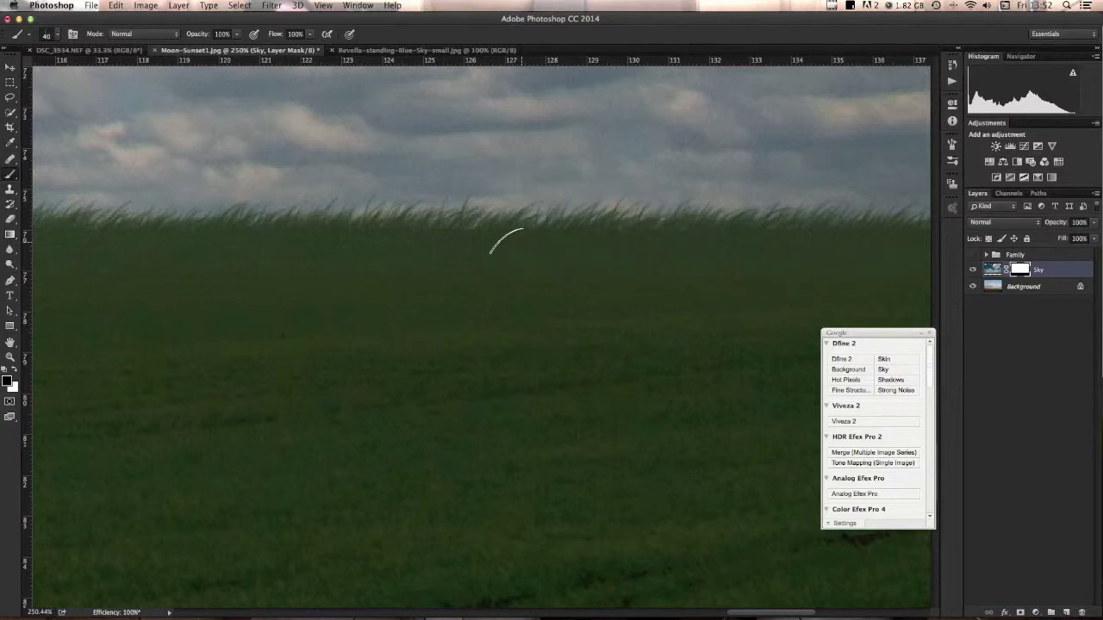
pyautogui.moveTo(729, 273); pyautogui.dragTo(204, 263)
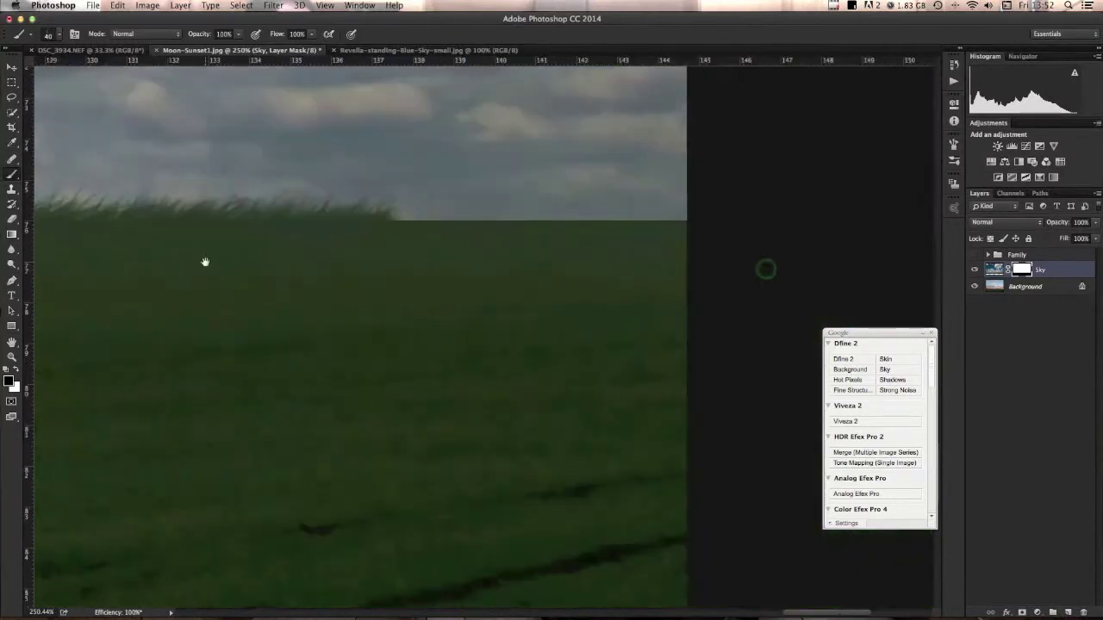
pyautogui.moveTo(348, 242)
pyautogui.mouseDown()
pyautogui.moveTo(432, 238)
pyautogui.moveTo(396, 229)
pyautogui.moveTo(640, 235)
pyautogui.mouseUp()
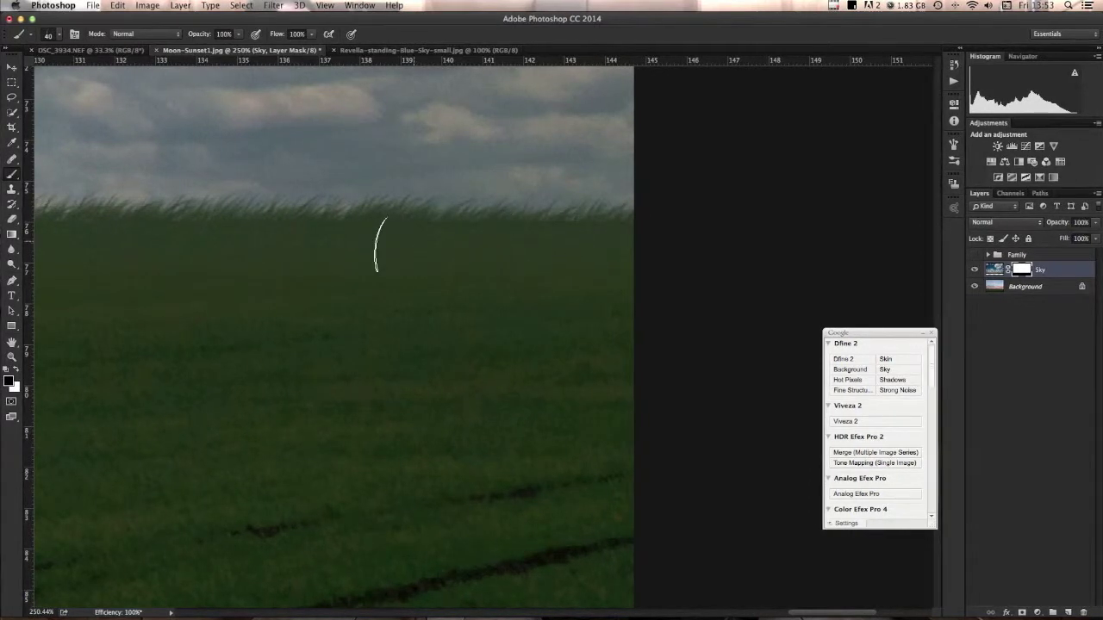
# - Check the grassy horizon across the whole image and make the Family group visible again
pyautogui.moveTo(380, 401); pyautogui.dragTo(283, 377)
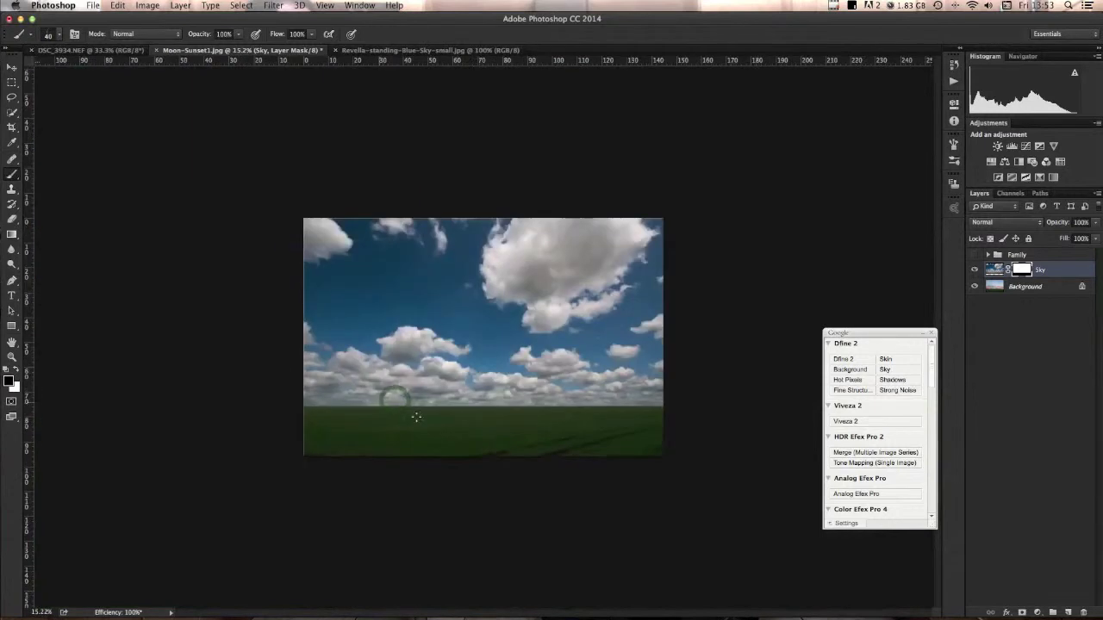
pyautogui.moveTo(494, 423); pyautogui.dragTo(549, 453)
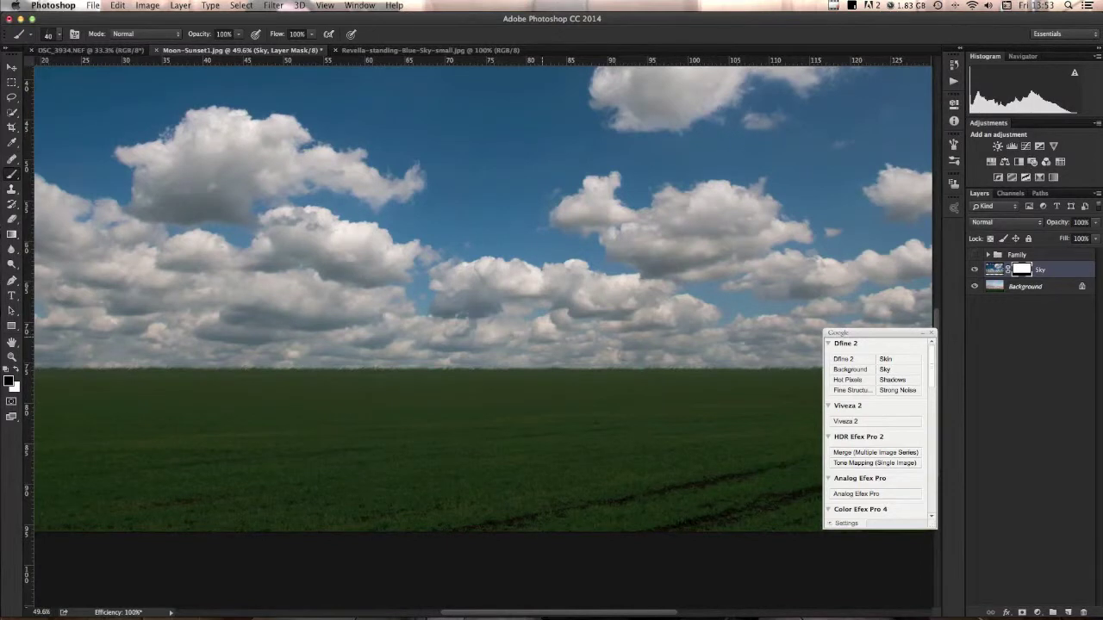
pyautogui.click(972, 256)
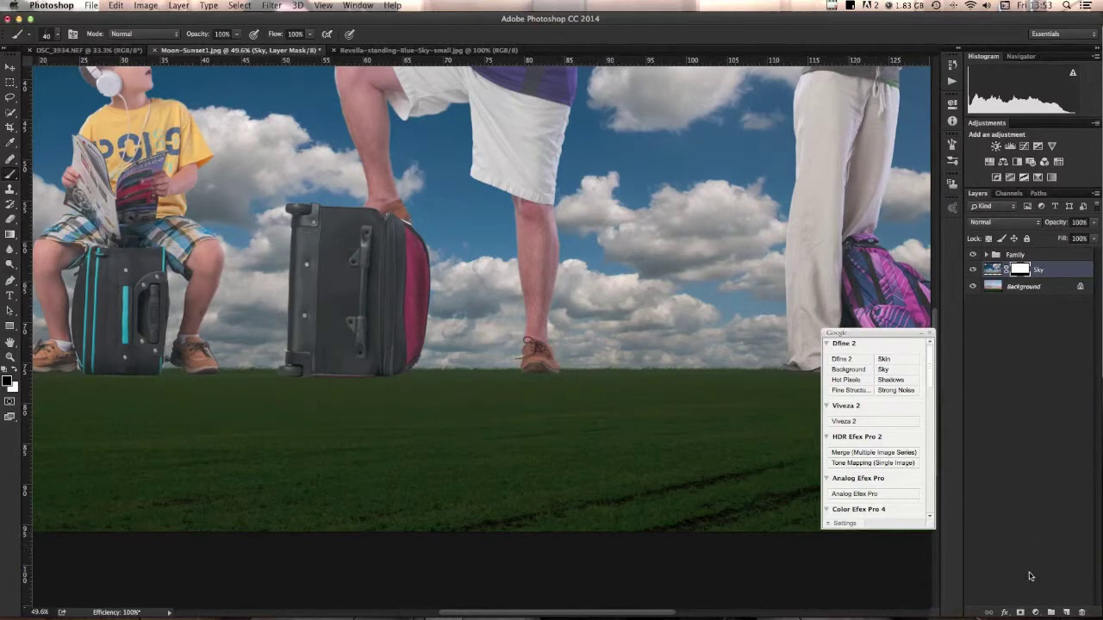
# - Add a new empty layer between Sky and the Family group, and choose a soft round brush for painting on it
pyautogui.click(1064, 612)
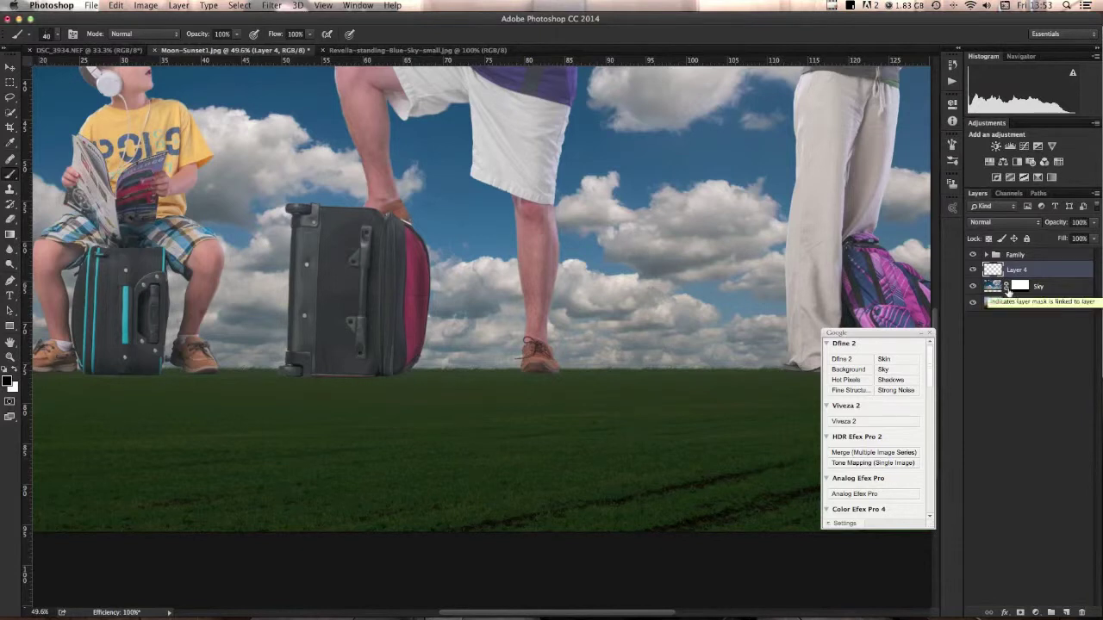
pyautogui.click(60, 35)
pyautogui.click(79, 121)
pyautogui.click(61, 38)
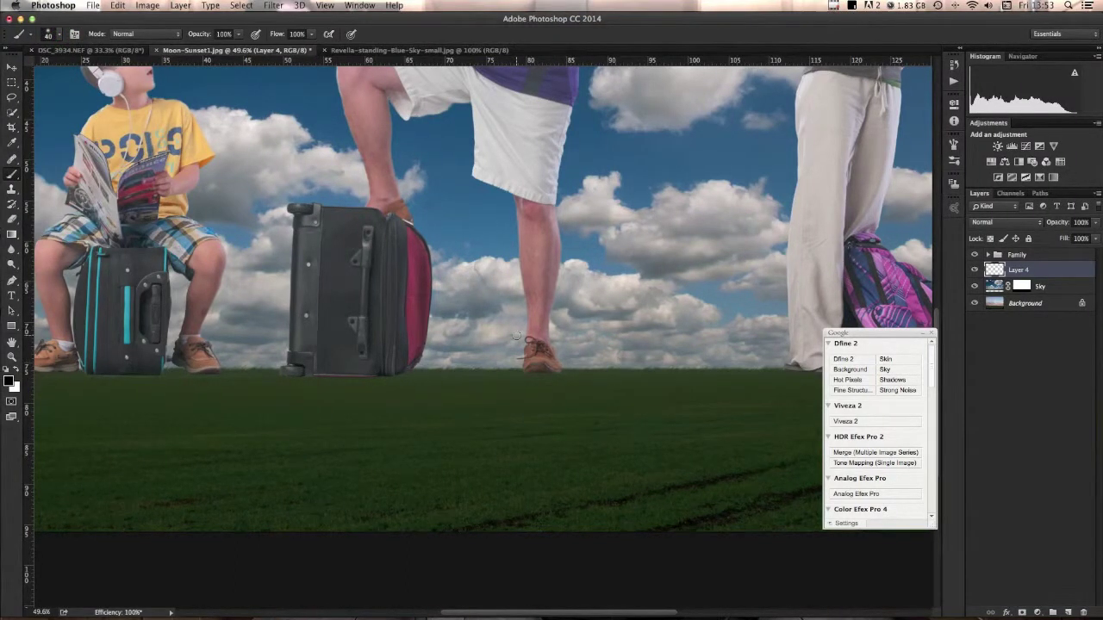
# - Paint a soft black contact shadow on Layer 4 beneath the standing man's shoe, undoing the unwanted strokes
pyautogui.moveTo(549, 379); pyautogui.dragTo(619, 417)
pyautogui.moveTo(583, 350)
pyautogui.mouseDown()
pyautogui.moveTo(457, 352)
pyautogui.moveTo(599, 353)
pyautogui.mouseUp()
pyautogui.moveTo(482, 348); pyautogui.dragTo(463, 350)
pyautogui.press('super+z')
pyautogui.press('super+z')
# - Paint a soft black contact shadow on Layer 4 beneath the grey and pink suitcase and its wheel
pyautogui.press('space')
pyautogui.hscroll(-10, 306, 406)
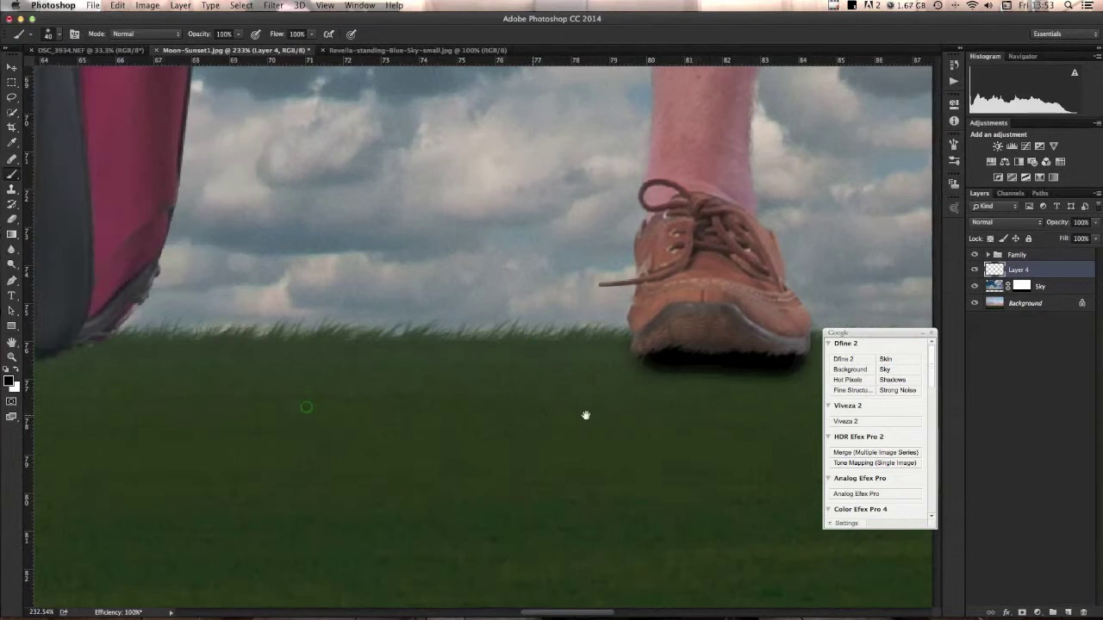
pyautogui.moveTo(457, 392)
pyautogui.mouseDown()
pyautogui.moveTo(461, 385)
pyautogui.moveTo(73, 392)
pyautogui.mouseUp()
pyautogui.hscroll(-7, 362, 387)
pyautogui.moveTo(463, 374)
pyautogui.mouseDown()
pyautogui.moveTo(360, 375)
pyautogui.moveTo(379, 377)
pyautogui.mouseUp()
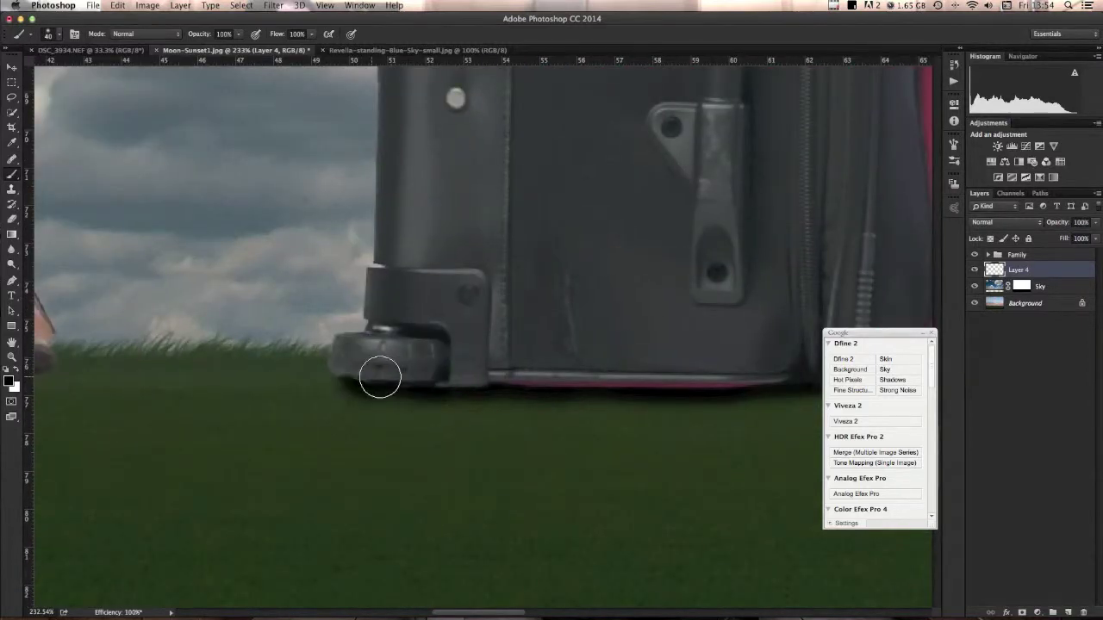
# - Paint soft black contact shadows on Layer 4 beneath the seated boy's two shoes and his turquoise-trimmed suitcase
pyautogui.moveTo(130, 387); pyautogui.dragTo(539, 402)
pyautogui.moveTo(456, 374)
pyautogui.mouseDown()
pyautogui.moveTo(347, 366)
pyautogui.moveTo(412, 372)
pyautogui.moveTo(331, 375)
pyautogui.moveTo(429, 379)
pyautogui.mouseUp()
pyautogui.moveTo(166, 374)
pyautogui.mouseDown()
pyautogui.moveTo(476, 387)
pyautogui.moveTo(219, 389)
pyautogui.moveTo(288, 394)
pyautogui.moveTo(163, 382)
pyautogui.moveTo(154, 403)
pyautogui.moveTo(361, 397)
pyautogui.mouseUp()
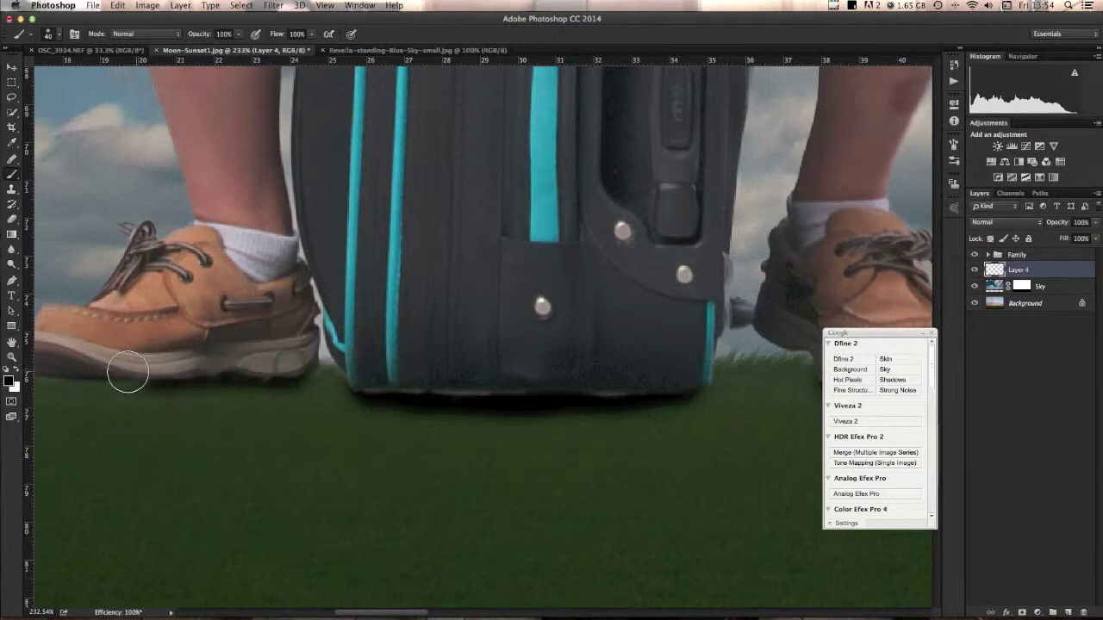
pyautogui.moveTo(152, 388); pyautogui.dragTo(331, 407)
pyautogui.moveTo(266, 394)
pyautogui.mouseDown()
pyautogui.moveTo(210, 389)
pyautogui.moveTo(352, 404)
pyautogui.mouseUp()
pyautogui.moveTo(608, 457); pyautogui.dragTo(480, 424)
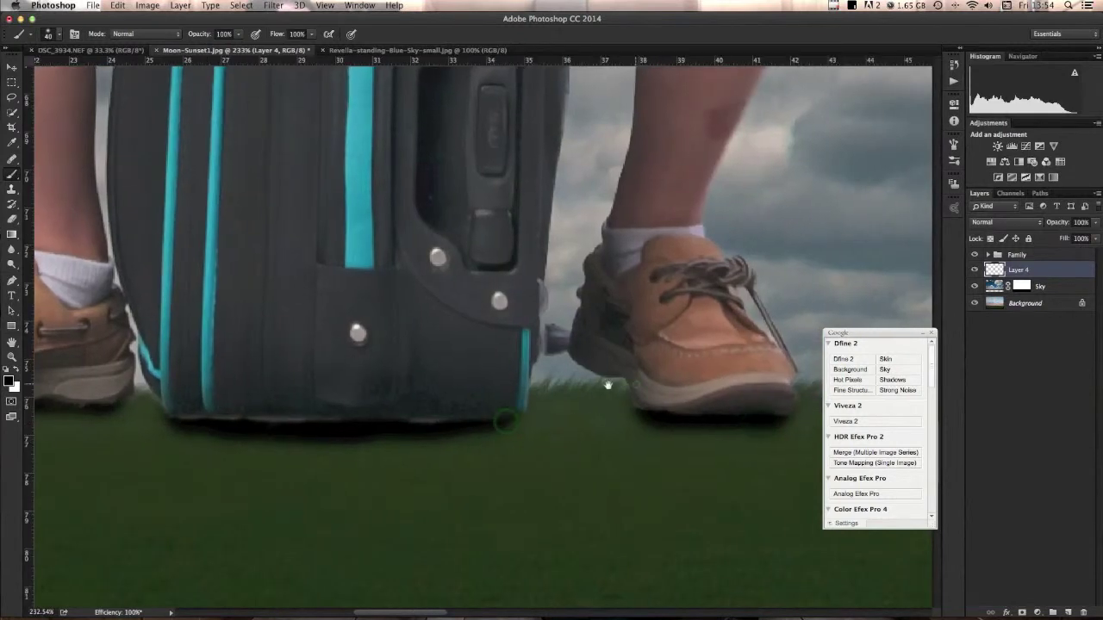
# - Paint soft black contact shadows on Layer 4 beneath the standing woman's sandal and the purple striped backpack
pyautogui.moveTo(608, 385); pyautogui.dragTo(206, 388)
pyautogui.moveTo(763, 335); pyautogui.dragTo(202, 379)
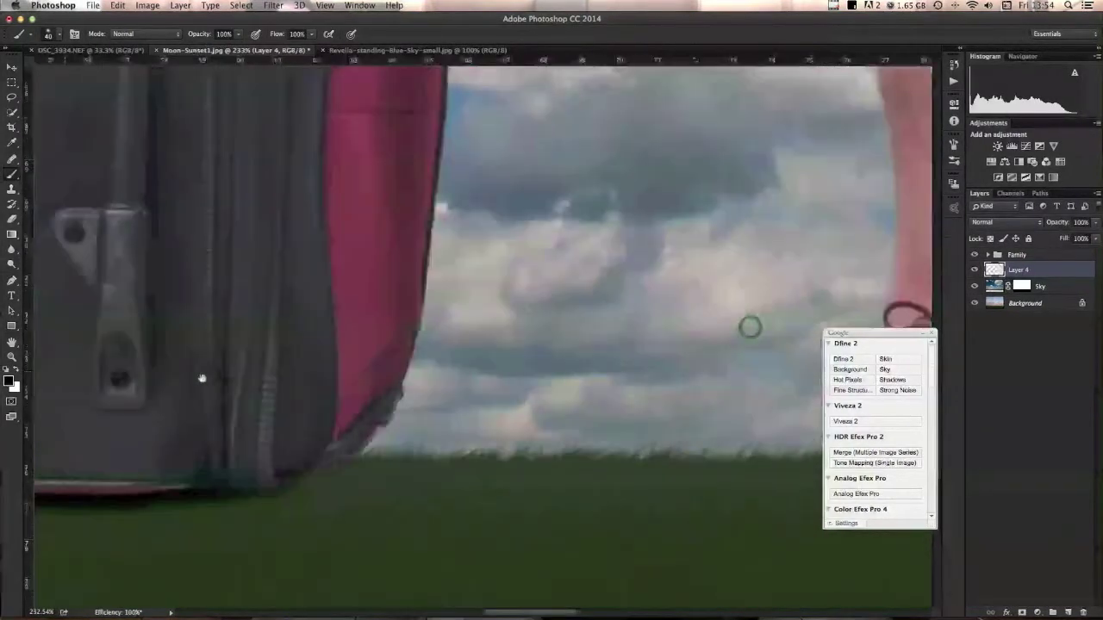
pyautogui.moveTo(588, 356); pyautogui.dragTo(173, 344)
pyautogui.hscroll(15, 590, 344)
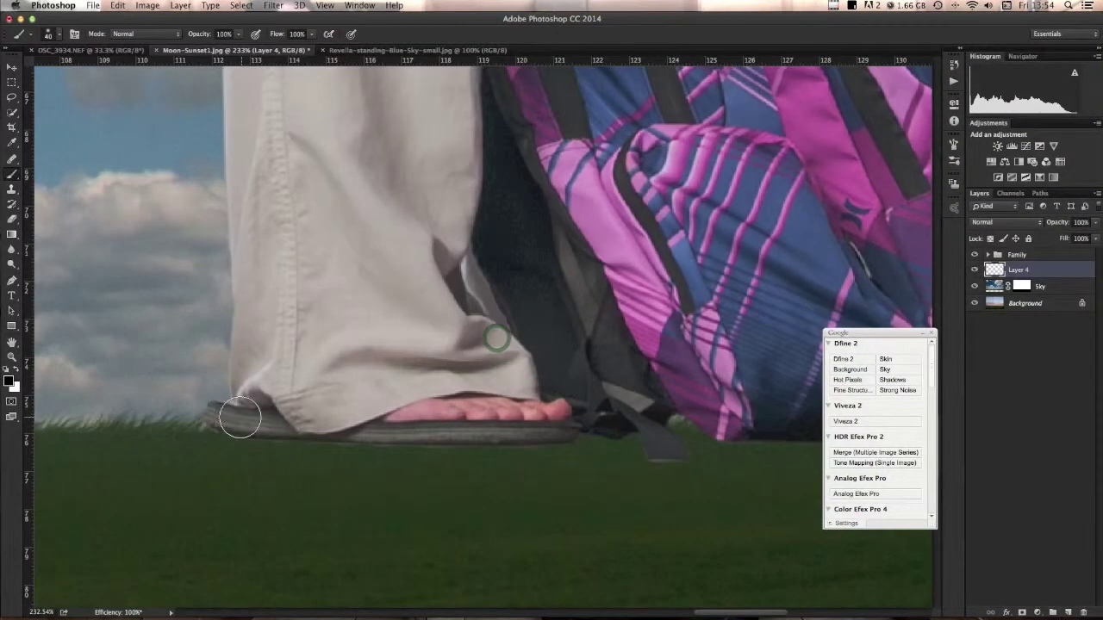
pyautogui.moveTo(239, 418)
pyautogui.mouseDown()
pyautogui.moveTo(243, 428)
pyautogui.moveTo(385, 442)
pyautogui.moveTo(621, 423)
pyautogui.moveTo(660, 445)
pyautogui.moveTo(752, 439)
pyautogui.mouseUp()
pyautogui.moveTo(607, 367); pyautogui.dragTo(198, 328)
pyautogui.moveTo(418, 393)
pyautogui.mouseDown()
pyautogui.moveTo(597, 400)
pyautogui.moveTo(634, 389)
pyautogui.moveTo(350, 399)
pyautogui.moveTo(373, 382)
pyautogui.mouseUp()
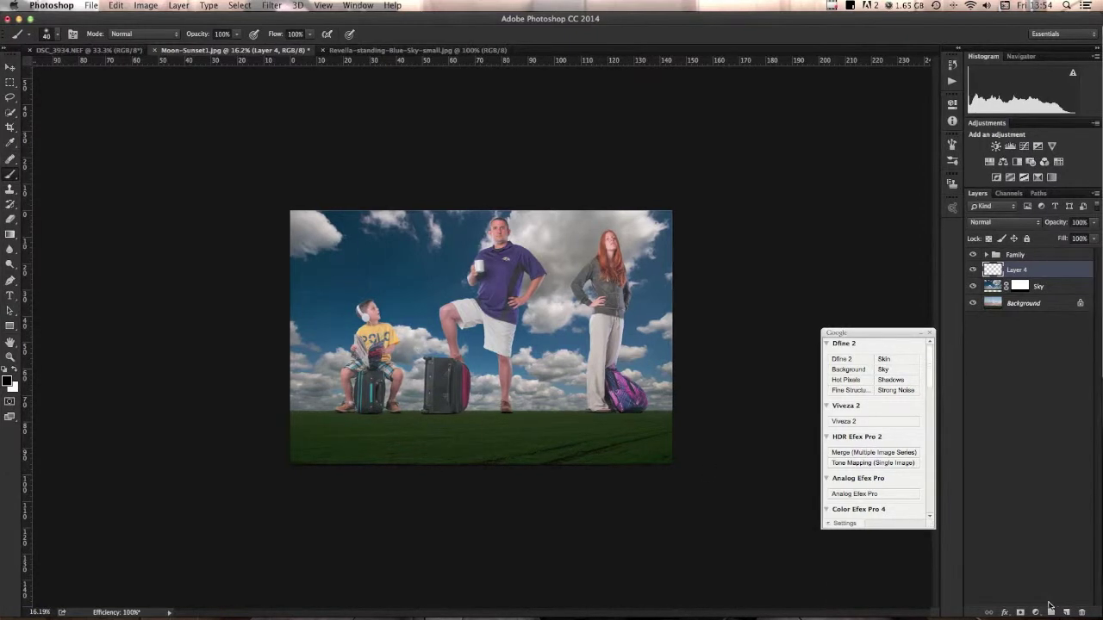
# - Add a layer mask to Layer 4 and soften the contact shadows on it with an 1100 px black brush at 20% opacity
pyautogui.click(1020, 613)
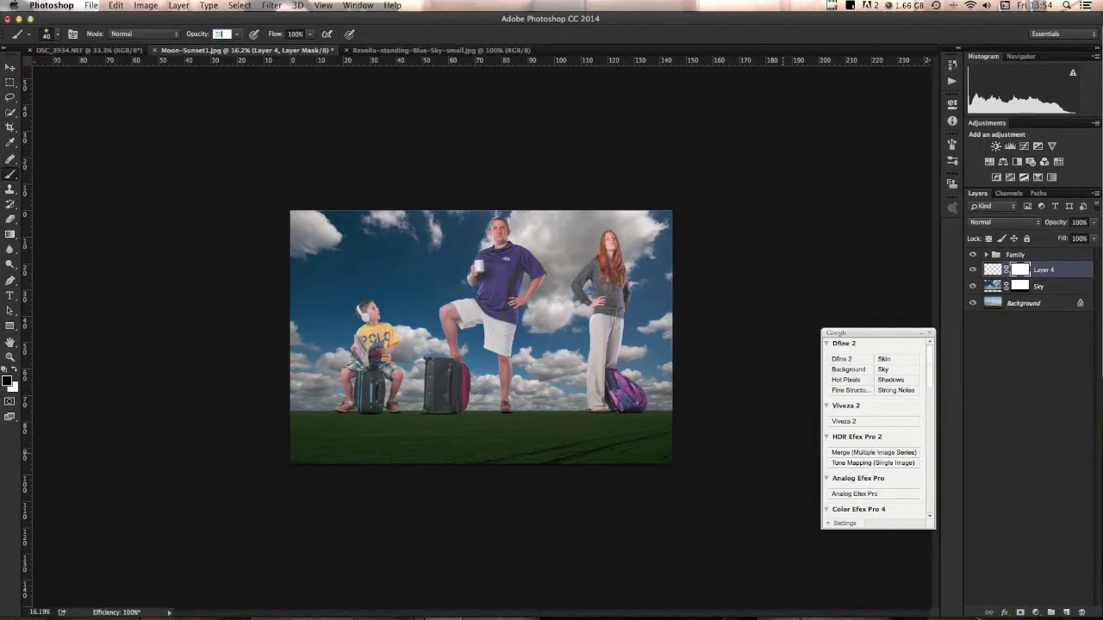
pyautogui.press(']')
pyautogui.press(']')
pyautogui.press(']')
pyautogui.press(']')
pyautogui.press(']')
pyautogui.press(']')
pyautogui.press(']')
pyautogui.press(']')
pyautogui.press(']')
pyautogui.press(']')
pyautogui.press(']')
pyautogui.press(']')
pyautogui.press(']')
pyautogui.press(']')
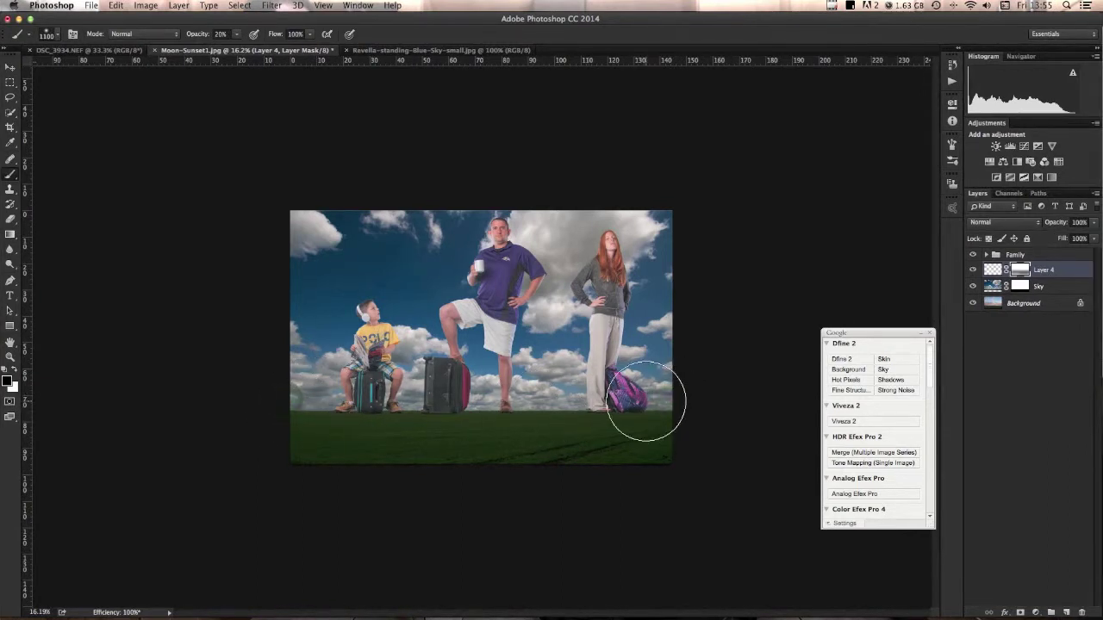
pyautogui.moveTo(448, 419); pyautogui.dragTo(512, 460)
pyautogui.moveTo(431, 431); pyautogui.dragTo(376, 401)
pyautogui.click(185, 432)
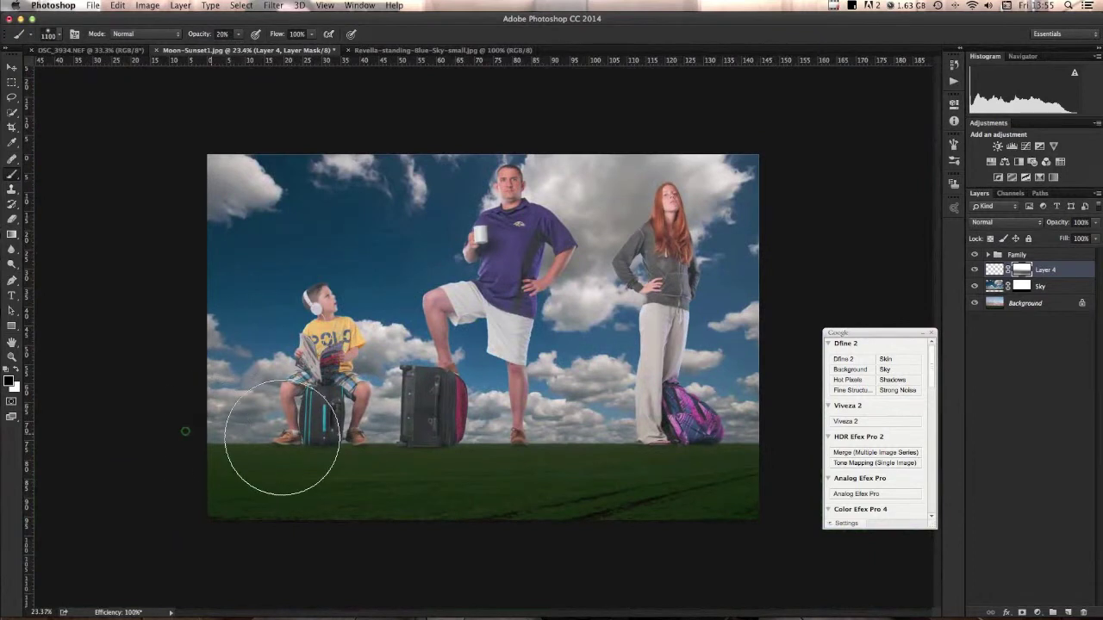
pyautogui.moveTo(426, 440)
pyautogui.mouseDown()
pyautogui.moveTo(484, 460)
pyautogui.moveTo(431, 452)
pyautogui.mouseUp()
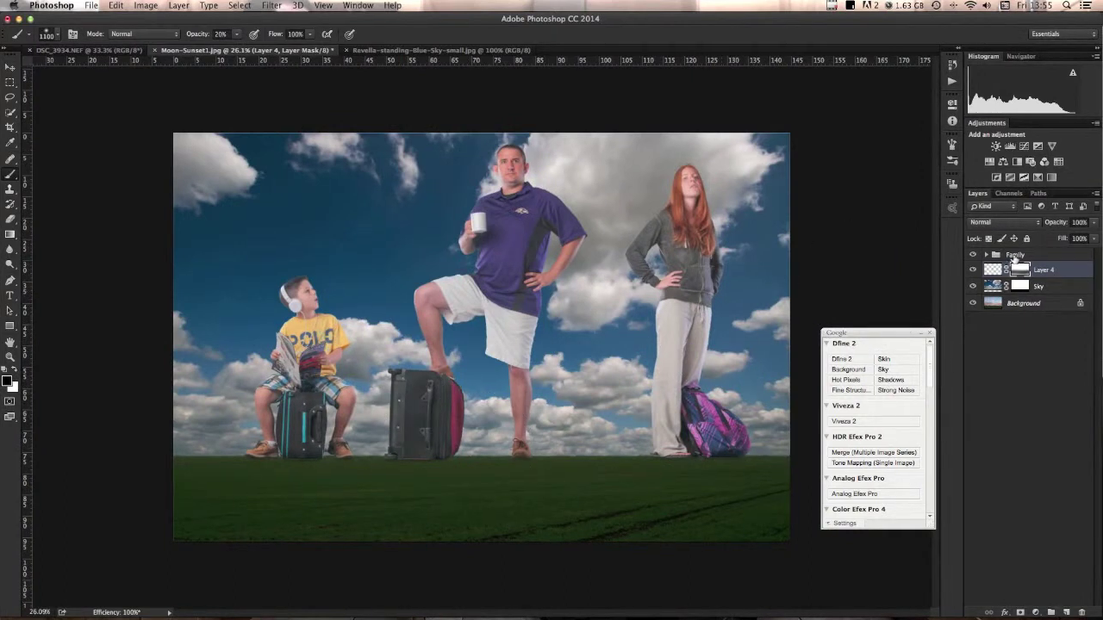
# - Expand the Family group, target Layer 2's mask and choose the 40 px grass brush, checking its dynamics settings
pyautogui.click(1015, 257)
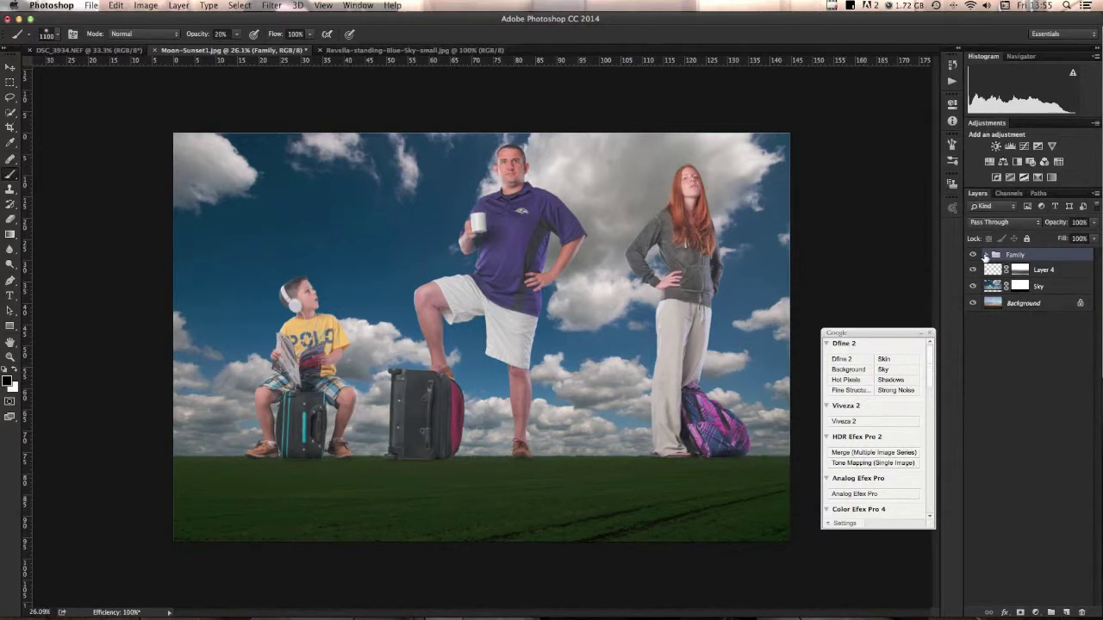
pyautogui.click(985, 256)
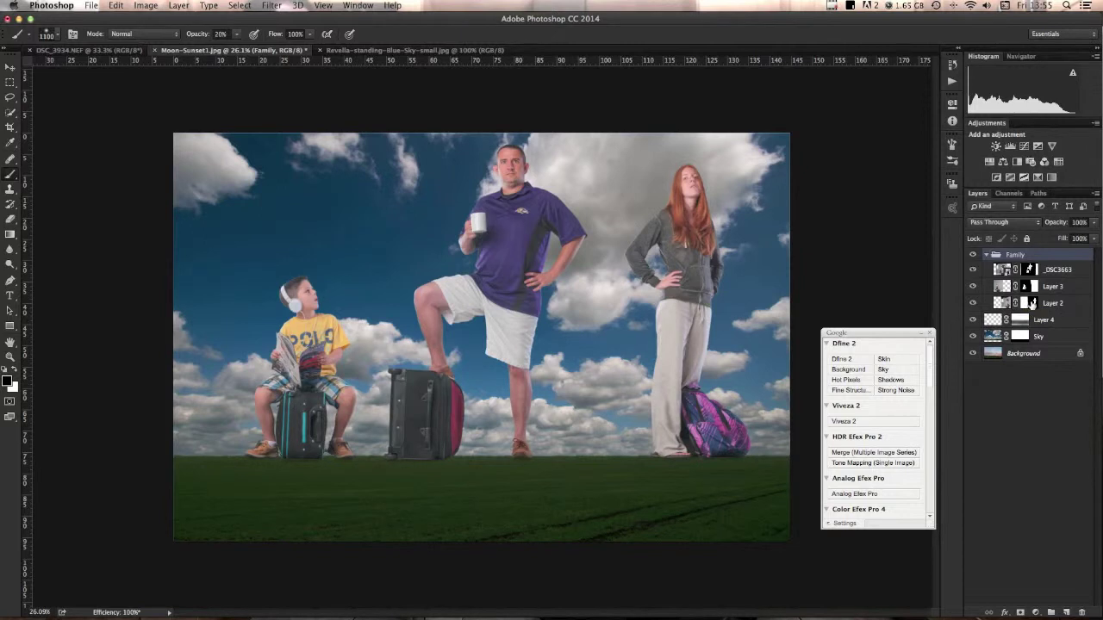
pyautogui.click(1031, 303)
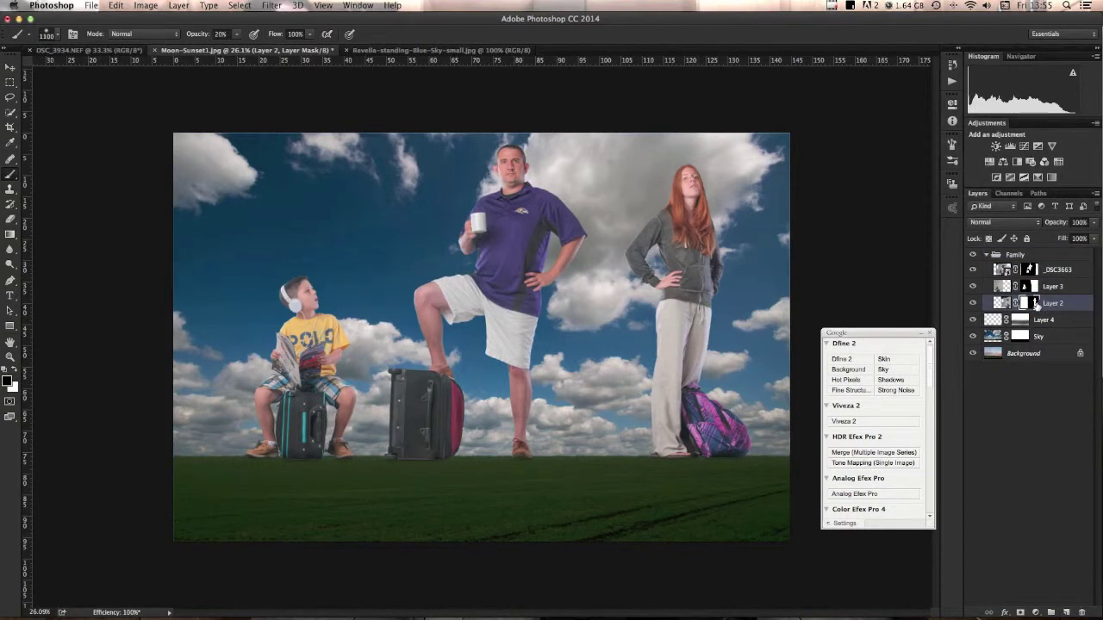
pyautogui.click(60, 37)
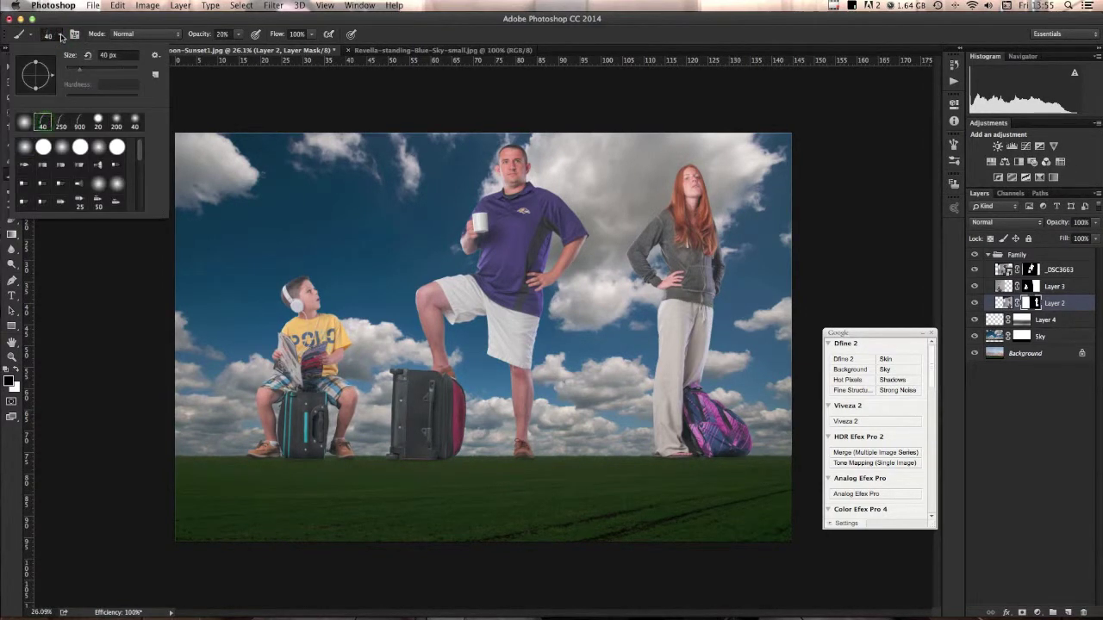
pyautogui.doubleClick(43, 125)
pyautogui.click(951, 148)
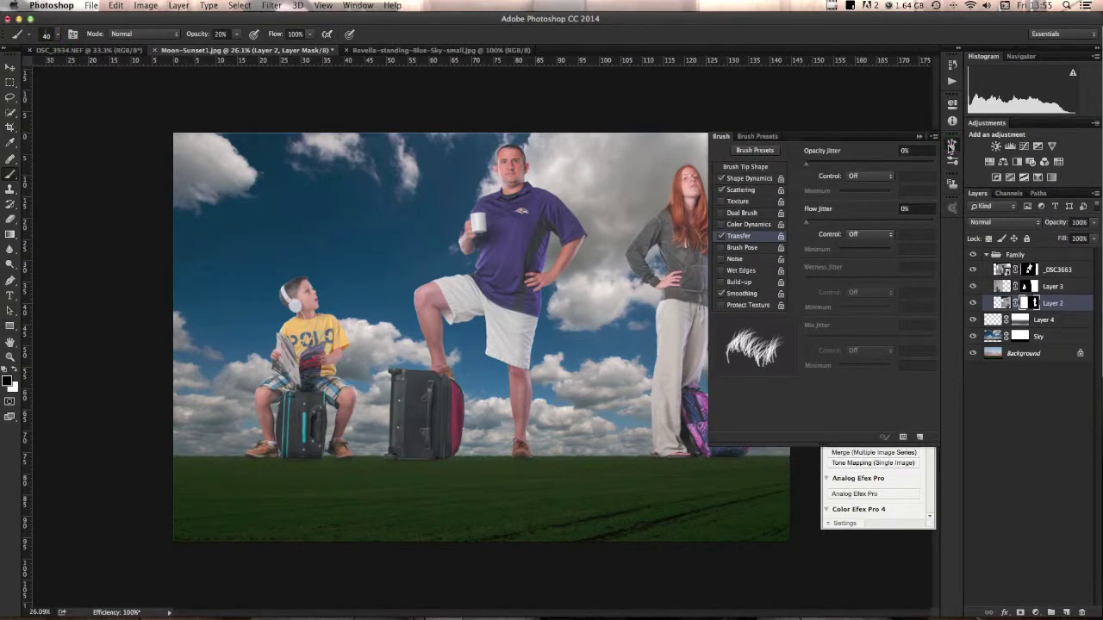
pyautogui.click(951, 148)
# - Paint grass-shaped black strokes on Layer 2's mask along the base of the woman's sandal and backpack, with a 30 px brush at 100% opacity
pyautogui.moveTo(673, 482); pyautogui.dragTo(780, 524)
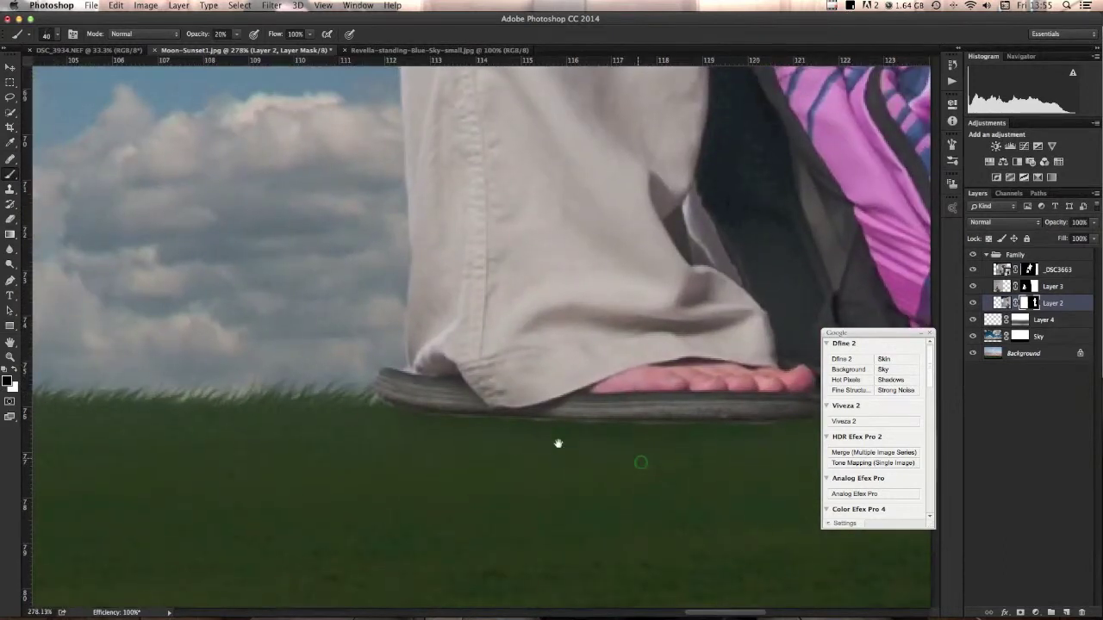
pyautogui.moveTo(558, 444); pyautogui.dragTo(483, 426)
pyautogui.press('[')
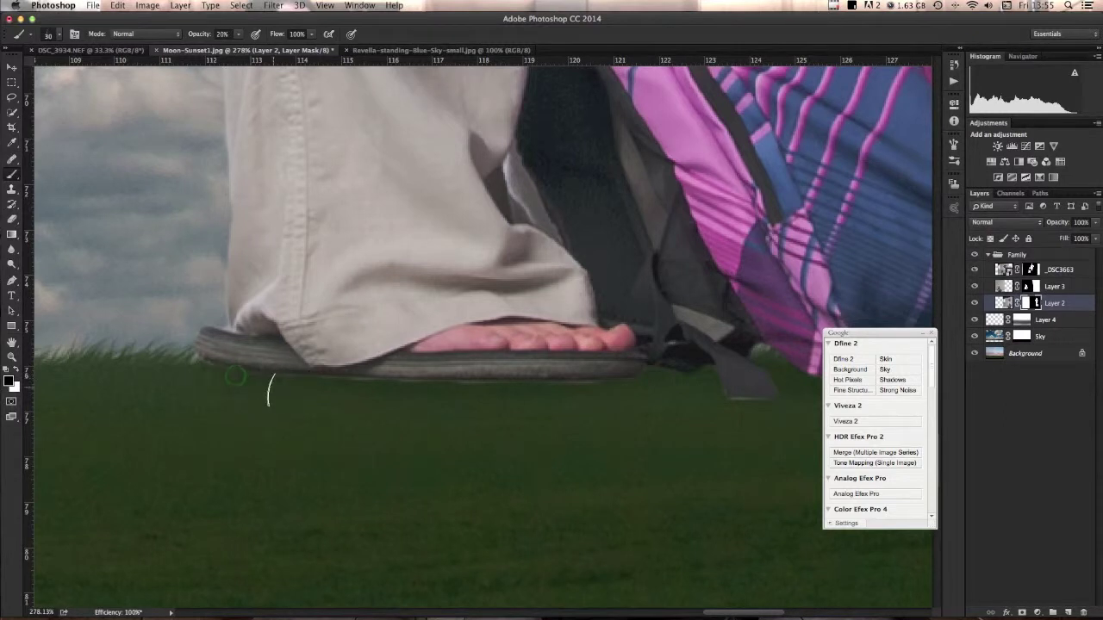
pyautogui.press('2')
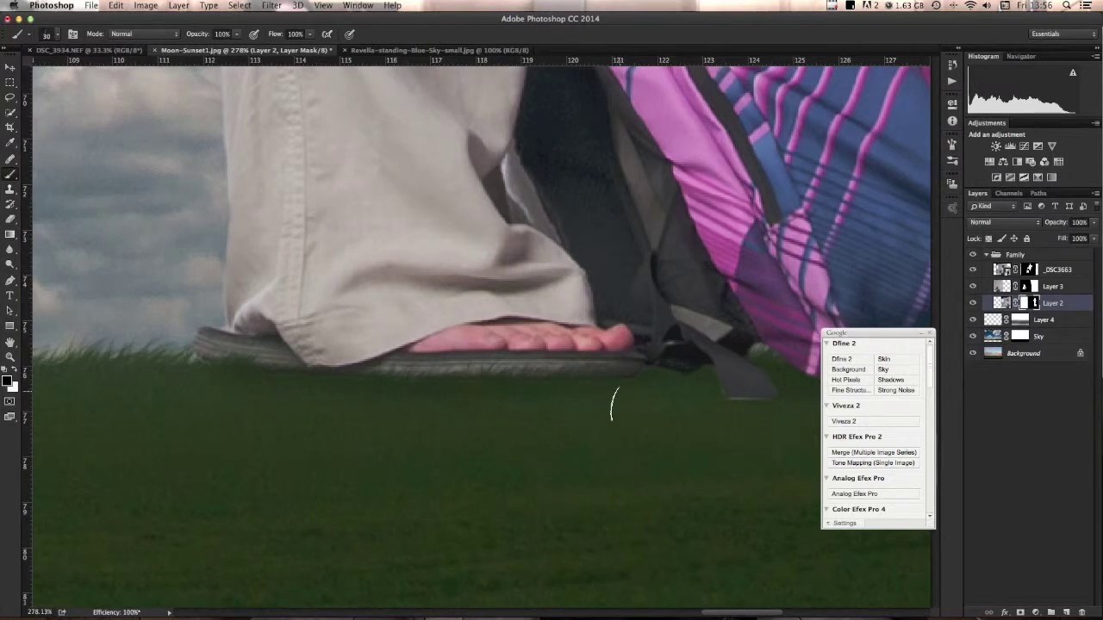
pyautogui.moveTo(627, 359); pyautogui.dragTo(354, 355)
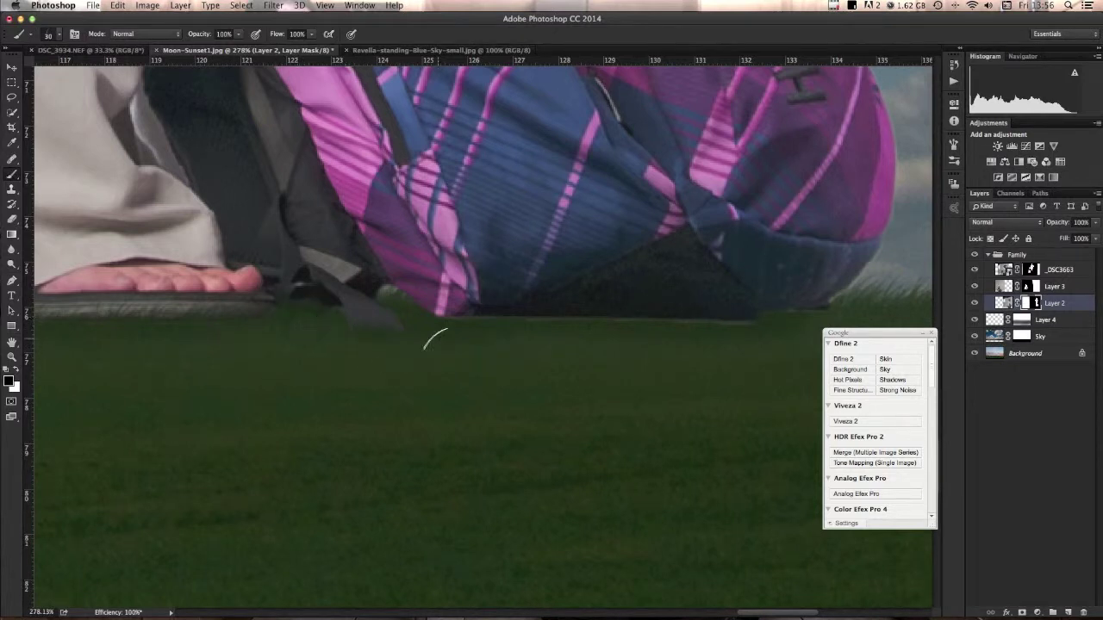
pyautogui.moveTo(456, 324)
pyautogui.mouseDown()
pyautogui.moveTo(619, 330)
pyautogui.moveTo(596, 332)
pyautogui.mouseUp()
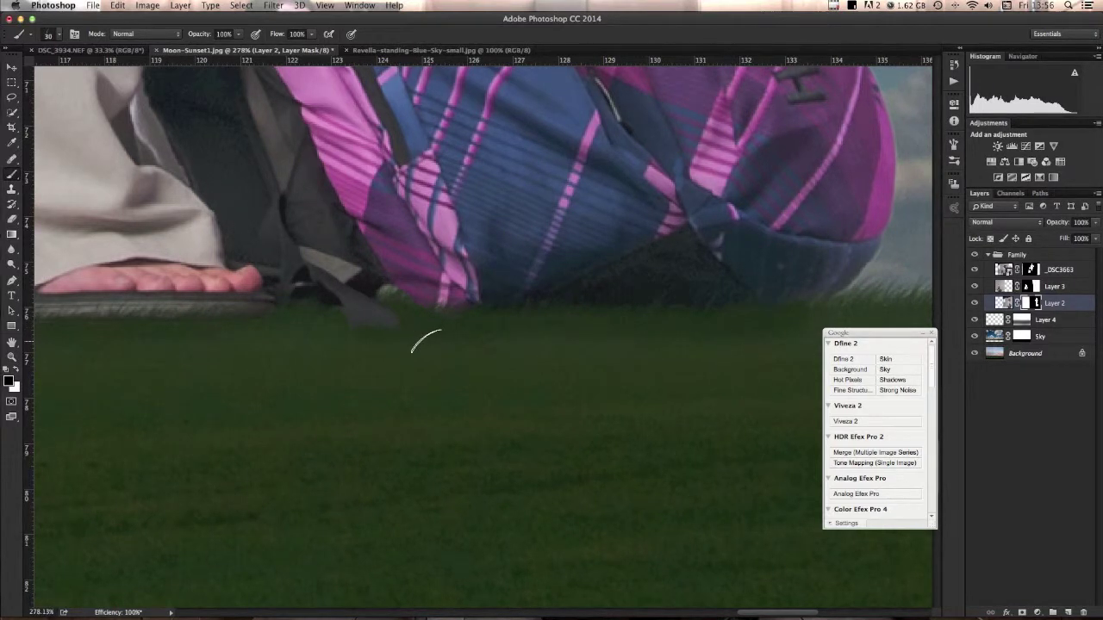
# - Paint grass-shaped black strokes on Layer 3's mask along the bases of the boy's two shoes and his turquoise-trimmed suitcase
pyautogui.click(1025, 286)
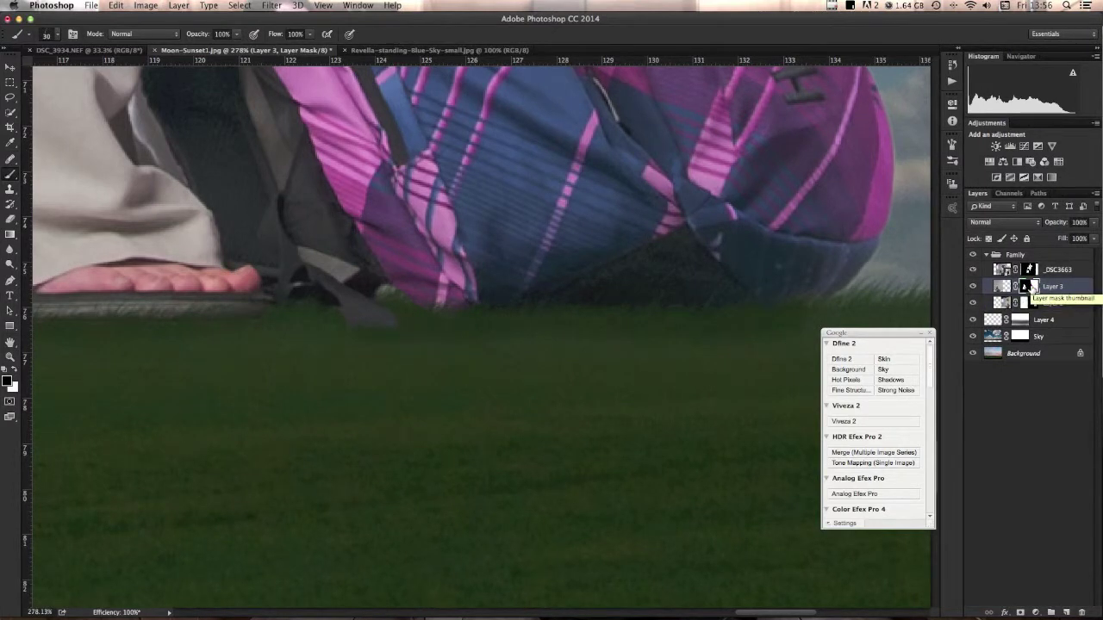
pyautogui.moveTo(384, 413); pyautogui.dragTo(247, 475)
pyautogui.scroll(10, 247, 475)
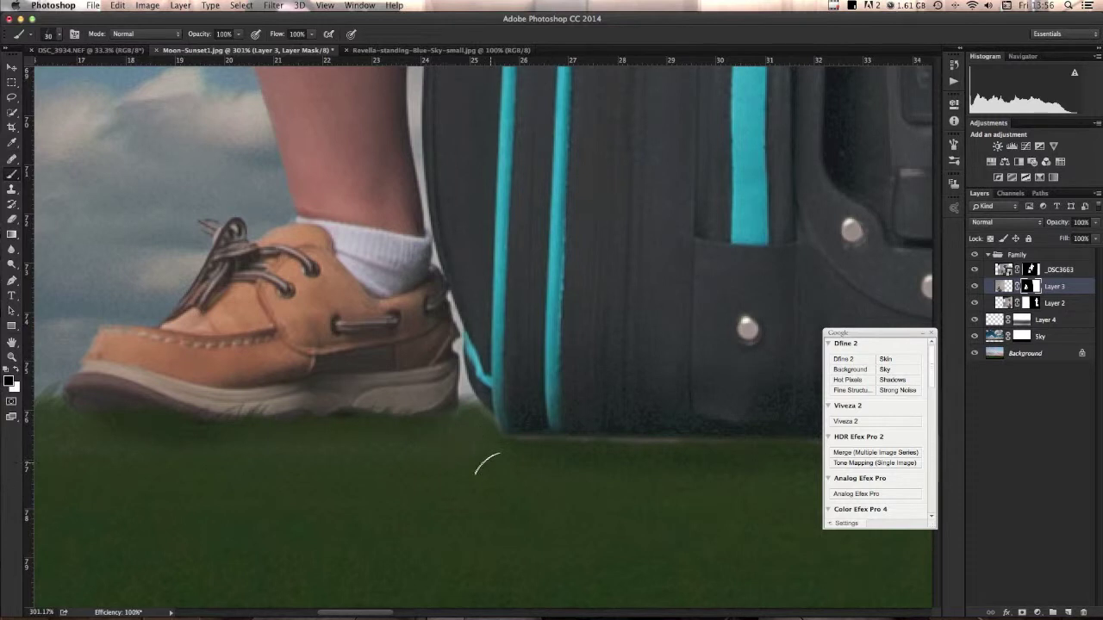
pyautogui.moveTo(493, 485)
pyautogui.mouseDown()
pyautogui.moveTo(240, 420)
pyautogui.moveTo(215, 372)
pyautogui.moveTo(379, 374)
pyautogui.mouseUp()
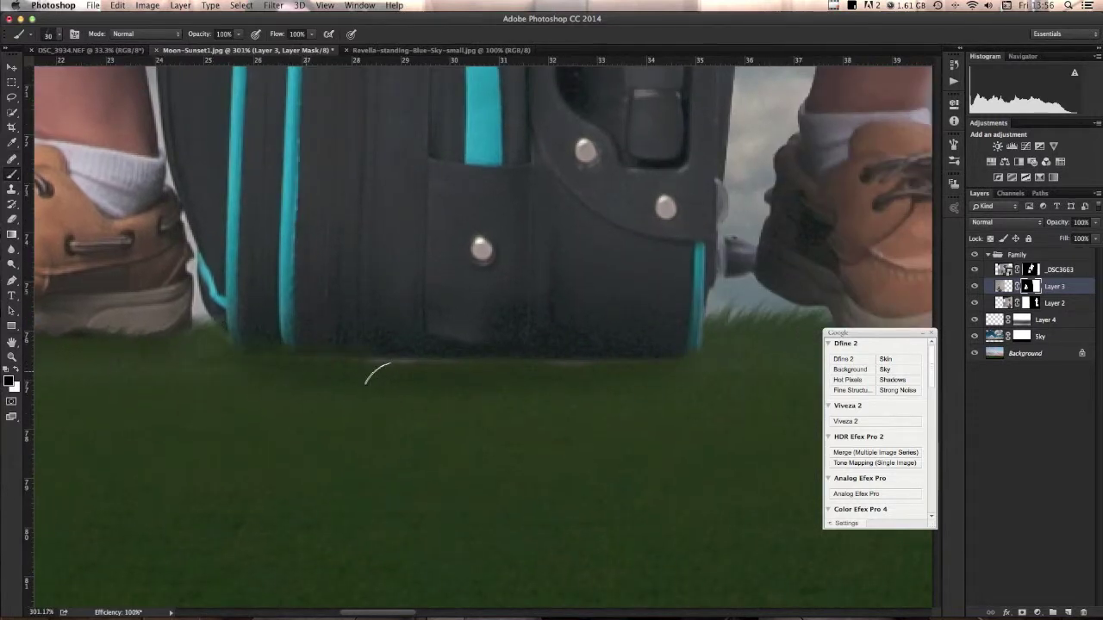
pyautogui.moveTo(334, 403)
pyautogui.mouseDown()
pyautogui.moveTo(602, 370)
pyautogui.moveTo(690, 388)
pyautogui.mouseUp()
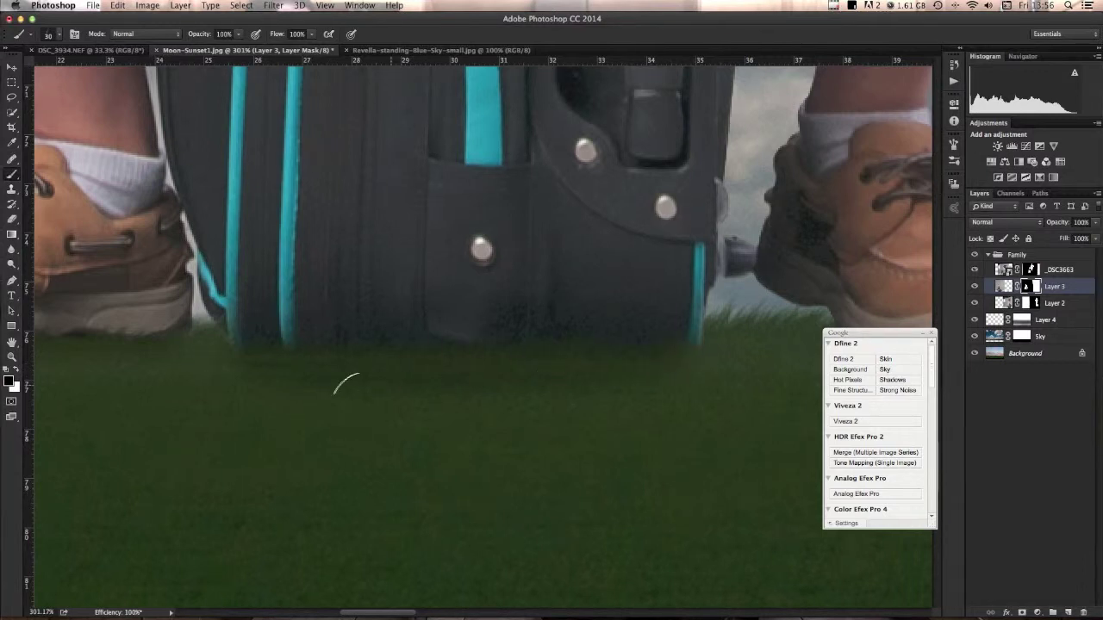
pyautogui.hscroll(10, 517, 361)
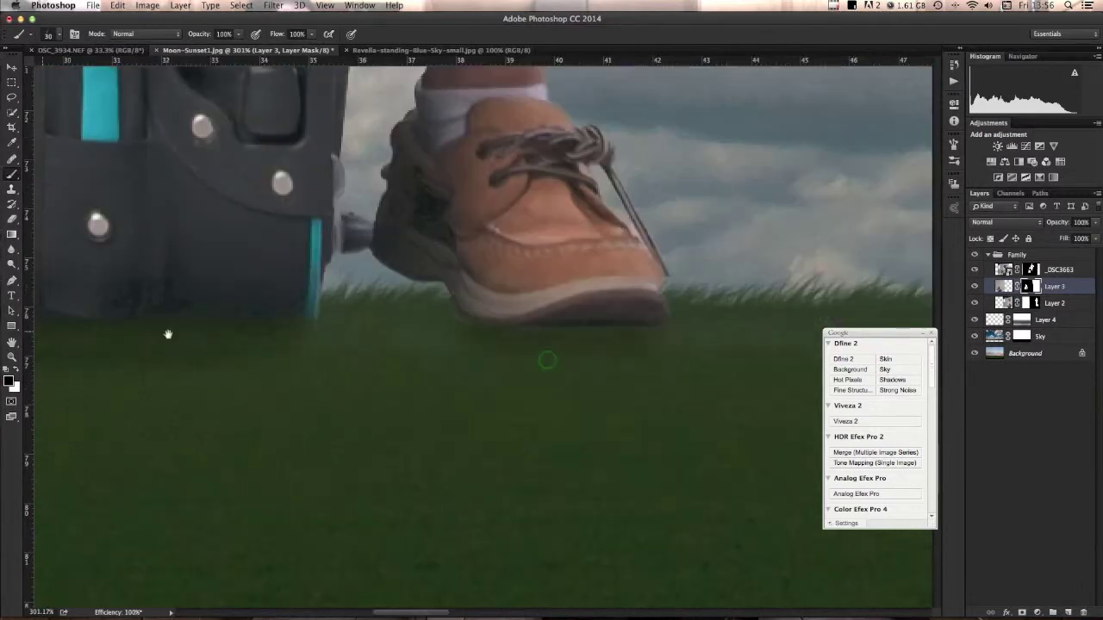
pyautogui.moveTo(409, 340)
pyautogui.mouseDown()
pyautogui.moveTo(433, 328)
pyautogui.moveTo(464, 344)
pyautogui.mouseUp()
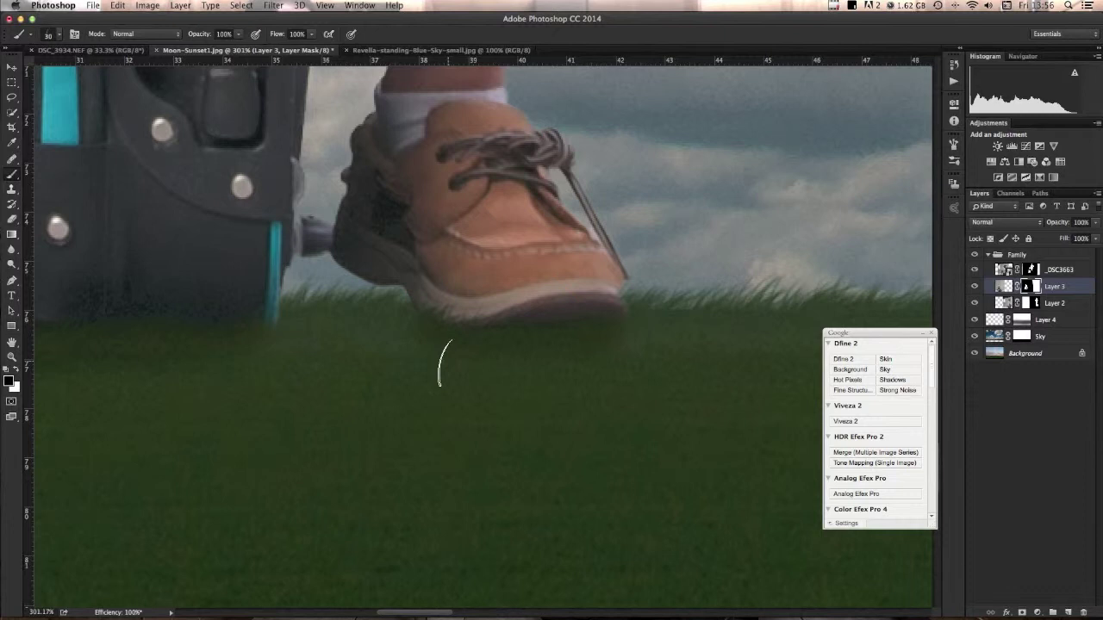
# - Paint grass-shaped black strokes on the _DSC3663 layer mask along the bases of the grey and pink suitcase and the man's shoe
pyautogui.click(1029, 269)
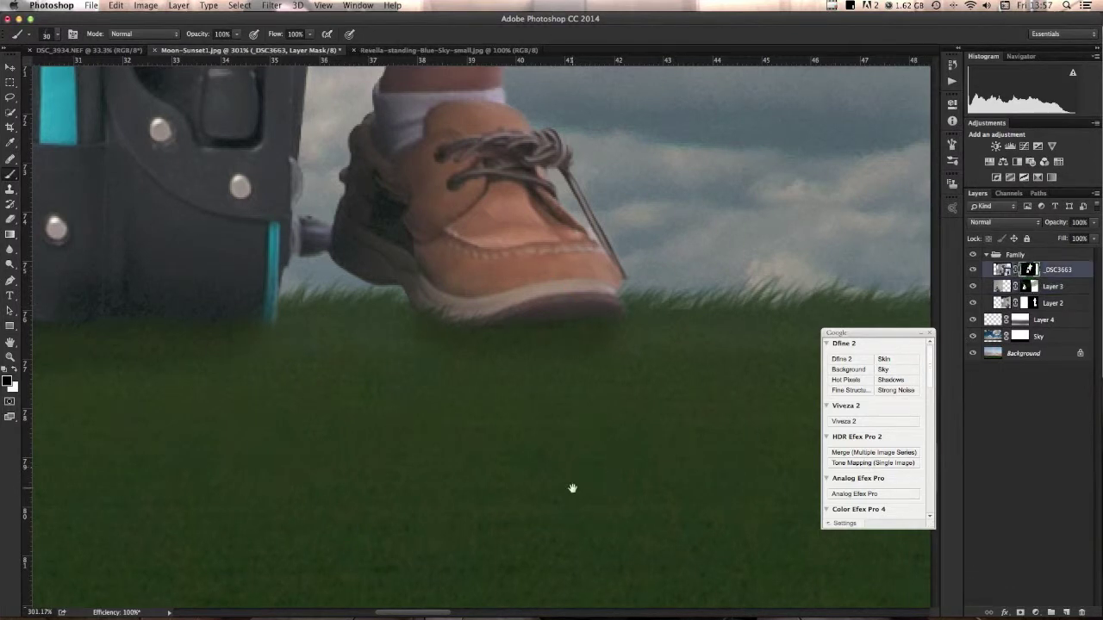
pyautogui.moveTo(572, 524)
pyautogui.mouseDown()
pyautogui.moveTo(461, 481)
pyautogui.moveTo(502, 517)
pyautogui.mouseUp()
pyautogui.moveTo(158, 474)
pyautogui.mouseDown()
pyautogui.moveTo(544, 485)
pyautogui.moveTo(681, 465)
pyautogui.moveTo(736, 473)
pyautogui.moveTo(793, 463)
pyautogui.mouseUp()
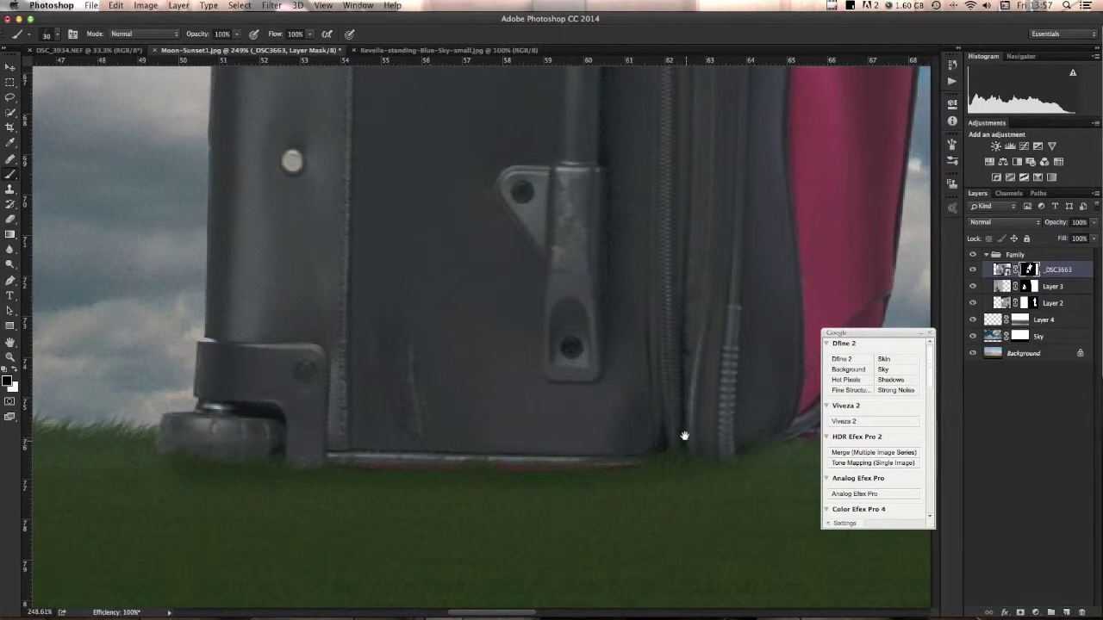
pyautogui.moveTo(684, 439); pyautogui.dragTo(406, 394)
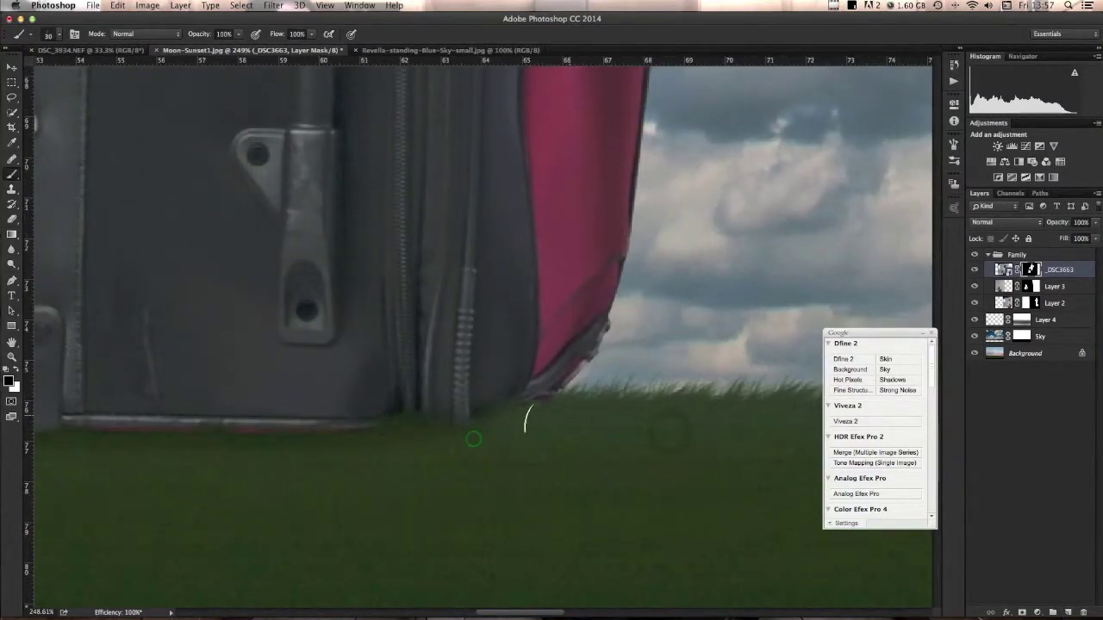
pyautogui.moveTo(657, 451); pyautogui.dragTo(273, 379)
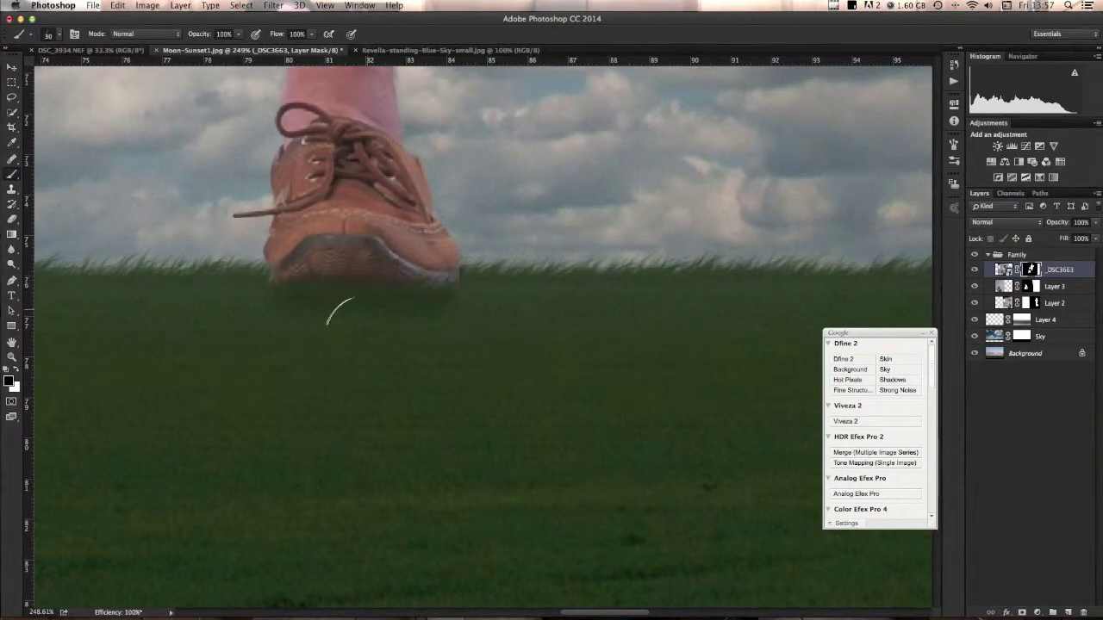
pyautogui.moveTo(399, 353)
pyautogui.mouseDown()
pyautogui.moveTo(327, 338)
pyautogui.moveTo(345, 338)
pyautogui.mouseUp()
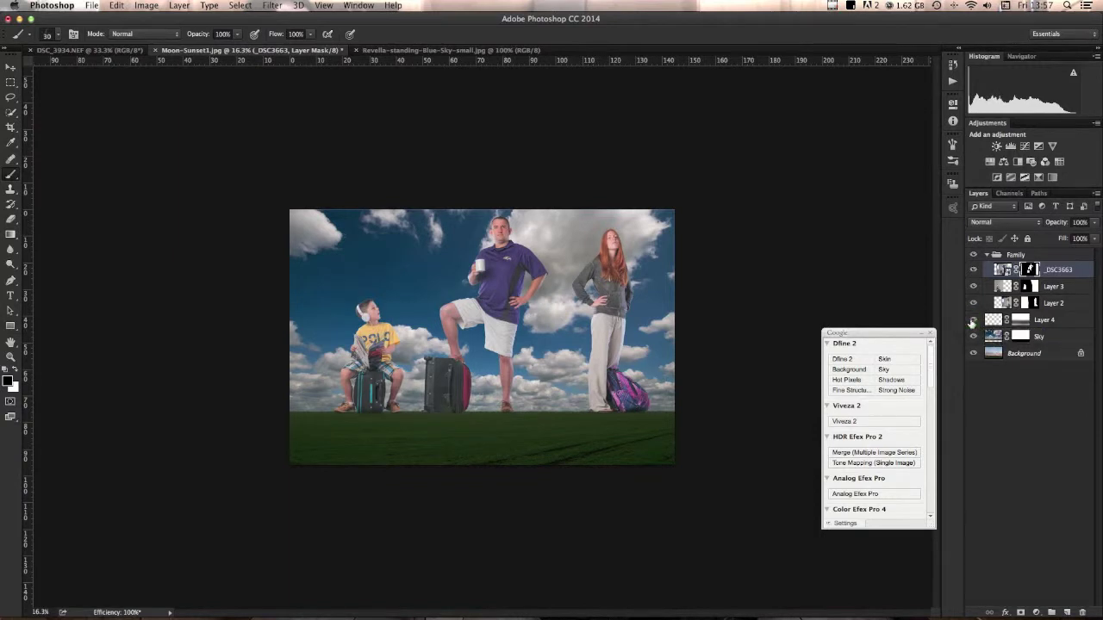
# - Lower the layer opacity of Layer 4 to lighten the contact shadows
pyautogui.click(1020, 319)
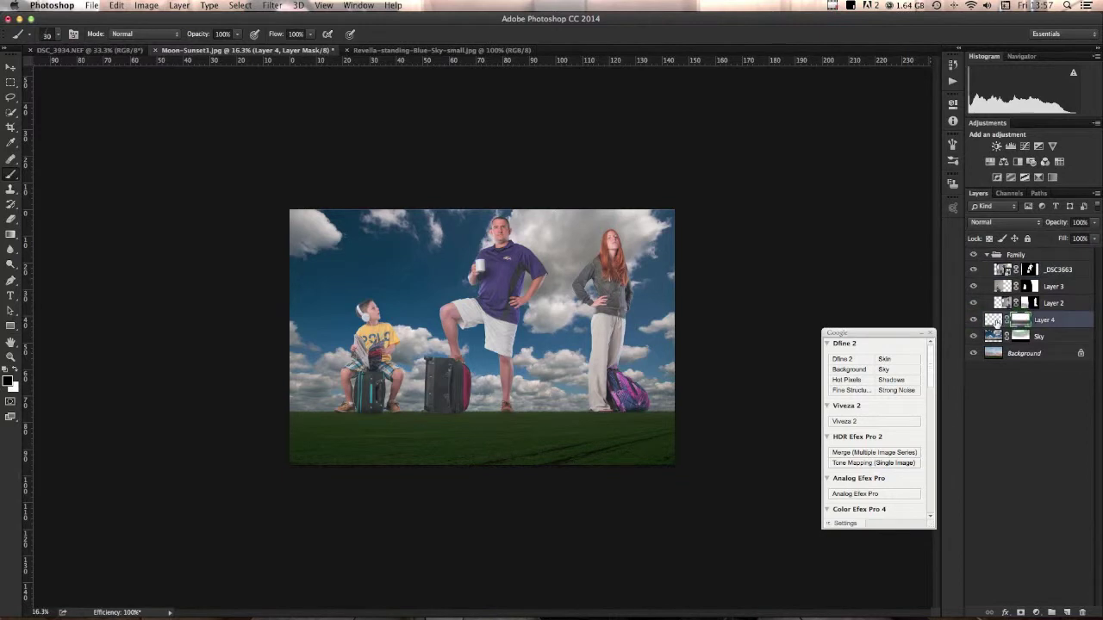
pyautogui.click(59, 33)
pyautogui.click(59, 33)
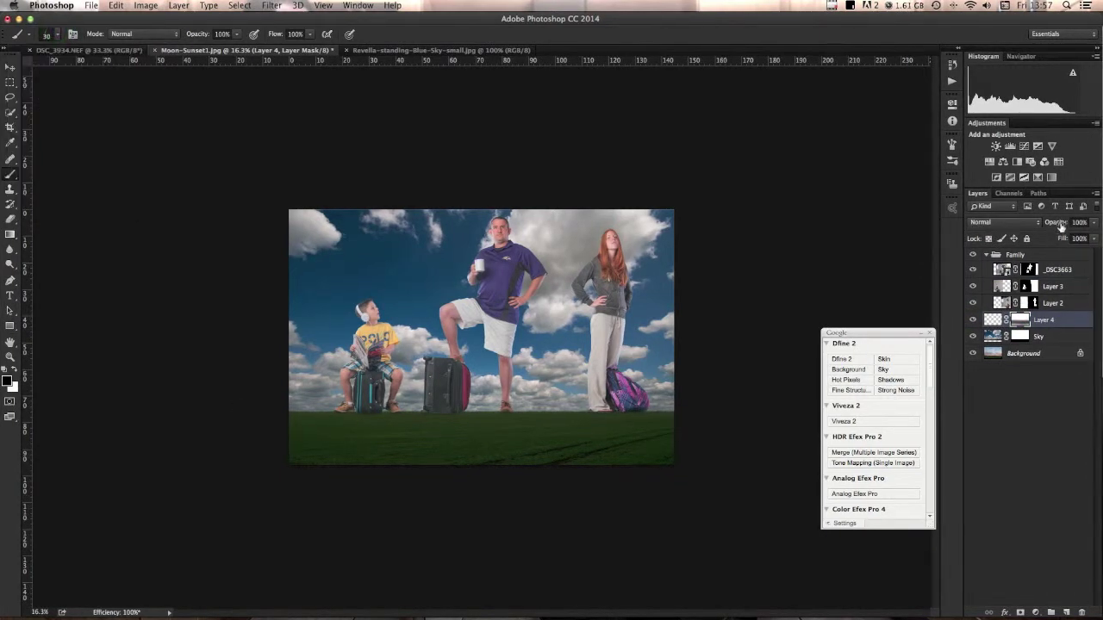
pyautogui.moveTo(1060, 226); pyautogui.dragTo(1037, 226)
# - Show only the Sky layer and use the Healing Brush on spots in the blue area above the left-hand clouds
pyautogui.click(1048, 338)
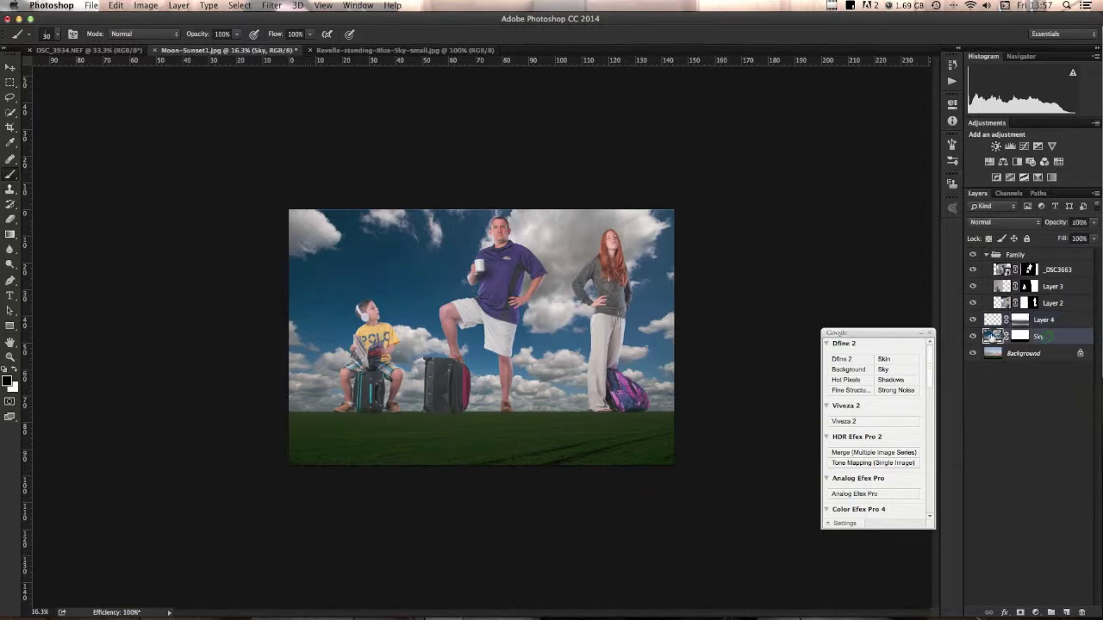
pyautogui.keyDown('alt'); pyautogui.click(973, 338); pyautogui.keyUp('alt')
pyautogui.press('s')
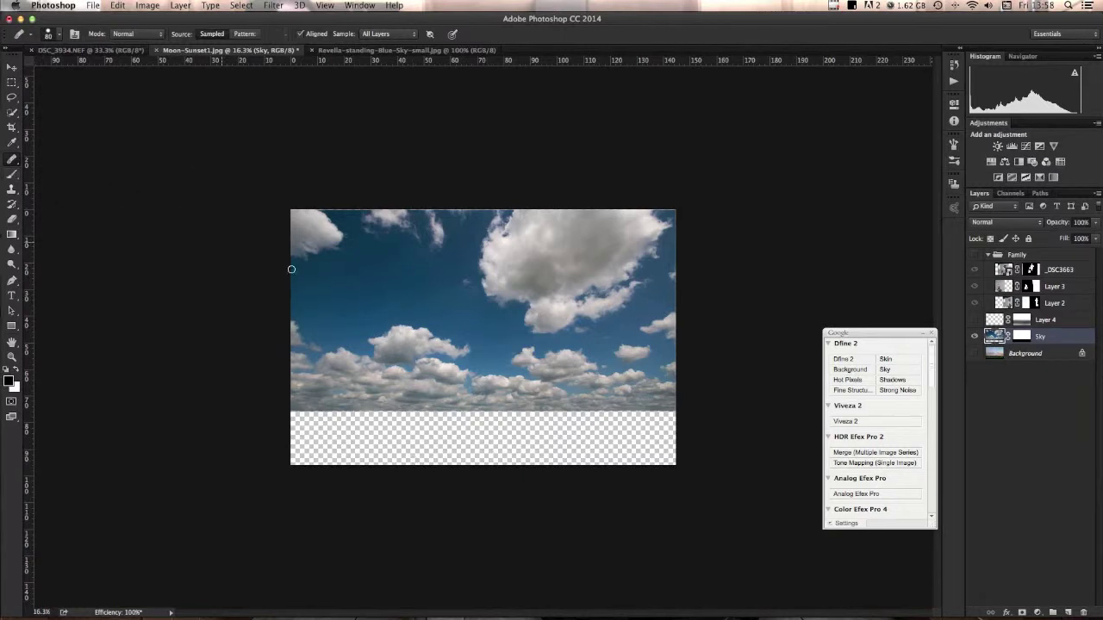
pyautogui.keyDown('super'); pyautogui.click(334, 343); pyautogui.keyUp('super')
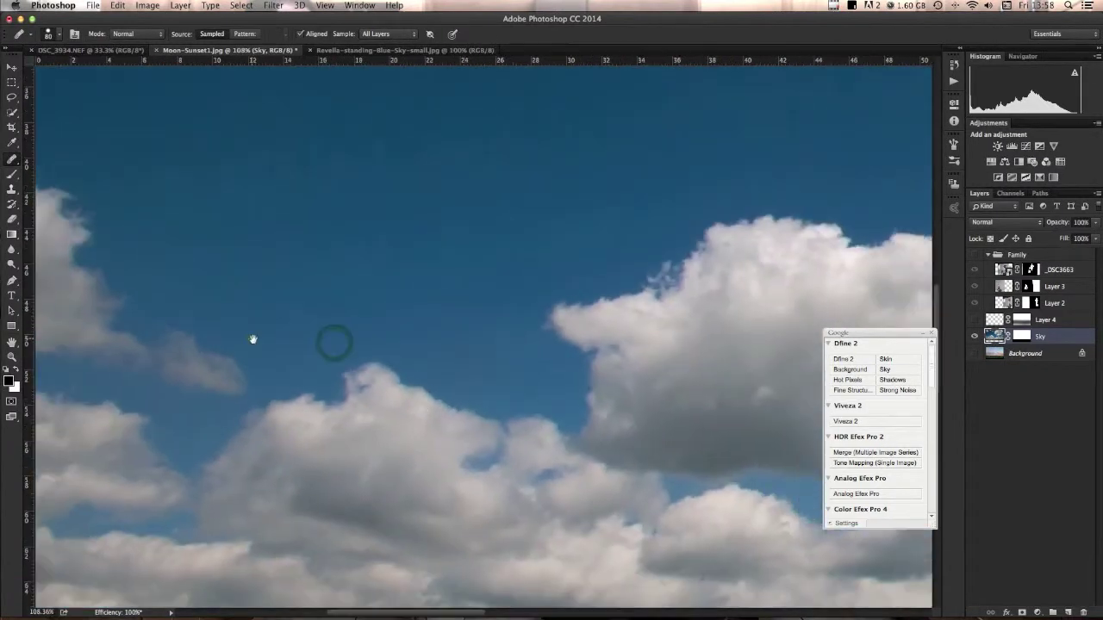
pyautogui.moveTo(252, 340); pyautogui.dragTo(374, 427)
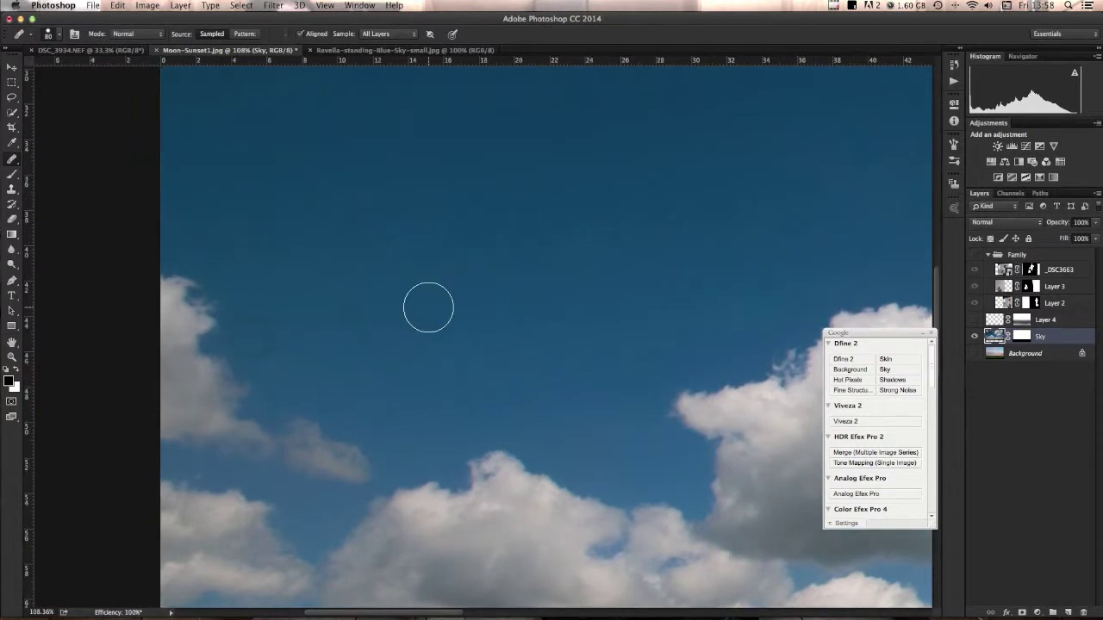
pyautogui.keyDown('alt'); pyautogui.click(420, 310); pyautogui.keyUp('alt')
pyautogui.moveTo(411, 322)
pyautogui.mouseDown()
pyautogui.moveTo(387, 367)
pyautogui.moveTo(387, 445)
pyautogui.mouseUp()
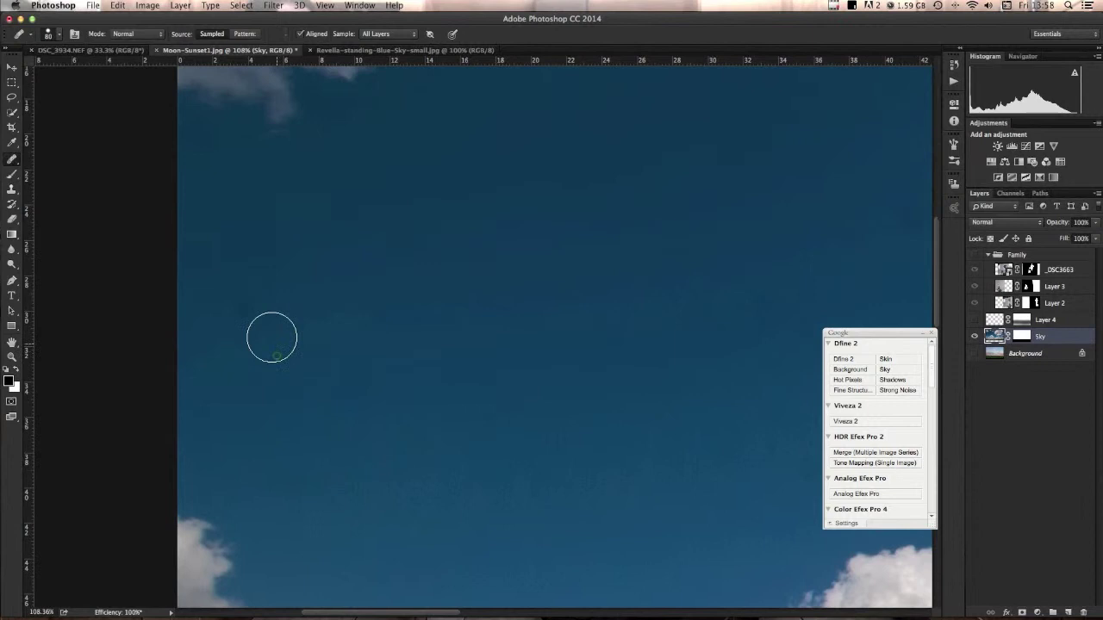
# - Heal the remaining spots in the dark blue sky below the small wispy clouds of the Sky layer
pyautogui.moveTo(485, 244); pyautogui.dragTo(307, 394)
pyautogui.moveTo(431, 402)
pyautogui.mouseDown()
pyautogui.moveTo(315, 360)
pyautogui.moveTo(302, 325)
pyautogui.moveTo(244, 276)
pyautogui.mouseUp()
pyautogui.press('super+r')
pyautogui.keyDown('alt'); pyautogui.click(314, 354); pyautogui.keyUp('alt')
pyautogui.moveTo(297, 427); pyautogui.dragTo(316, 407)
pyautogui.moveTo(468, 257); pyautogui.dragTo(374, 442)
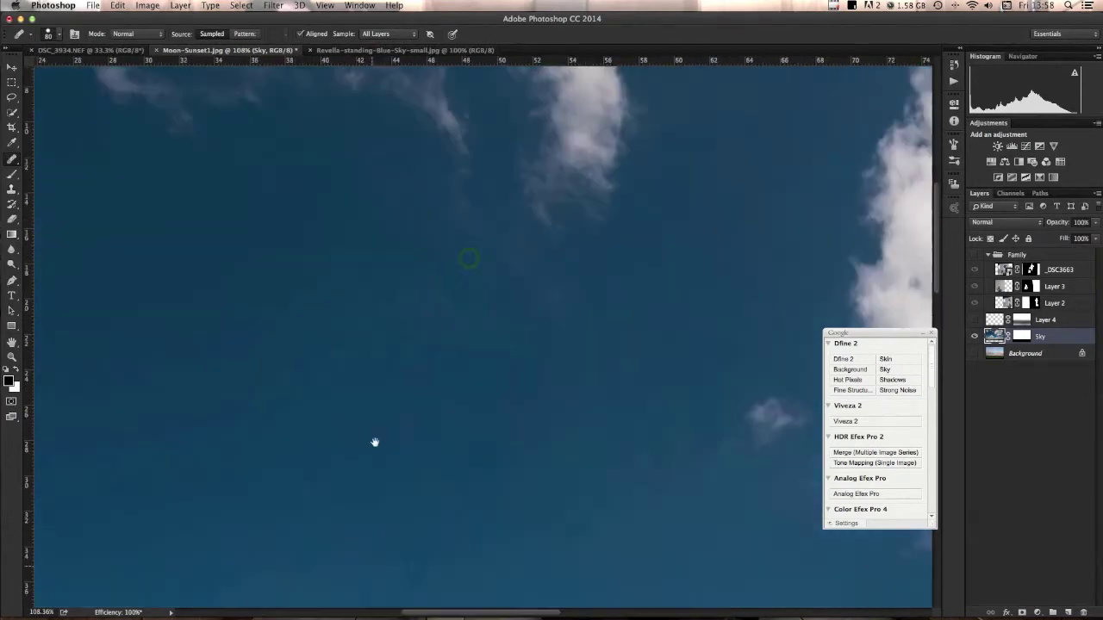
pyautogui.moveTo(513, 405); pyautogui.dragTo(436, 380)
pyautogui.press('super+r')
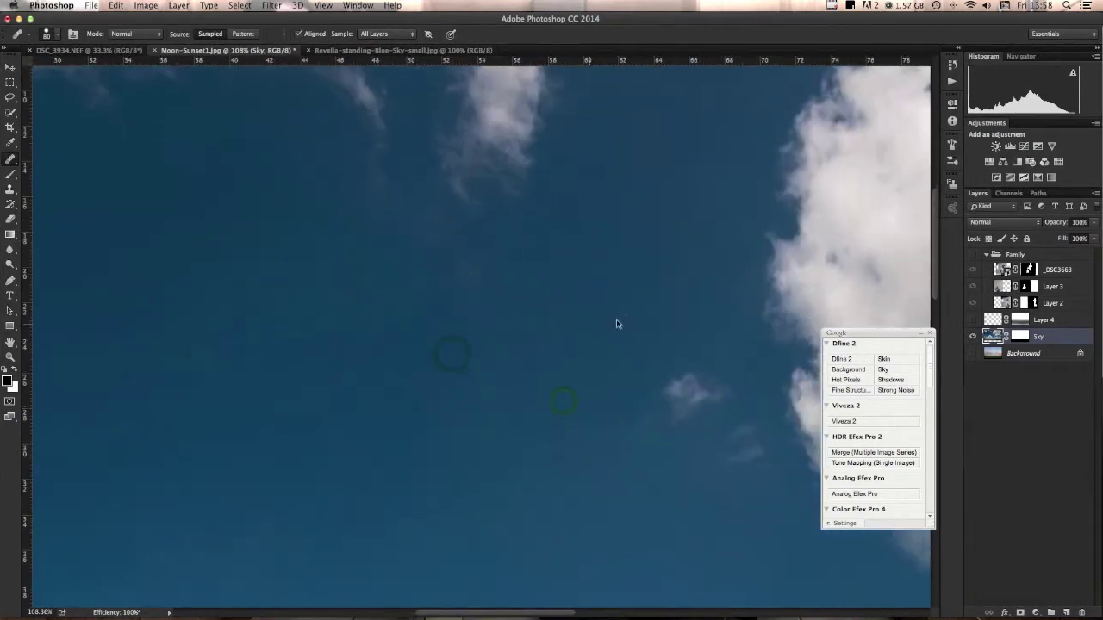
# - Heal the spots in the blue sky around the large cloud, sampling clean blue nearby
pyautogui.moveTo(512, 284); pyautogui.dragTo(361, 482)
pyautogui.moveTo(513, 377); pyautogui.dragTo(241, 262)
pyautogui.moveTo(504, 293)
pyautogui.mouseDown()
pyautogui.moveTo(385, 337)
pyautogui.moveTo(216, 375)
pyautogui.mouseUp()
pyautogui.moveTo(512, 322); pyautogui.dragTo(365, 359)
pyautogui.keyDown('alt'); pyautogui.click(362, 316); pyautogui.keyUp('alt')
pyautogui.moveTo(403, 237); pyautogui.dragTo(414, 252)
pyautogui.moveTo(541, 359); pyautogui.dragTo(361, 220)
pyautogui.moveTo(483, 315); pyautogui.dragTo(441, 278)
pyautogui.moveTo(549, 281); pyautogui.dragTo(465, 234)
pyautogui.moveTo(474, 432); pyautogui.dragTo(401, 349)
# - Check the lower cloud bank of the Sky layer down to the horizon for leftover spots
pyautogui.moveTo(336, 384); pyautogui.dragTo(527, 372)
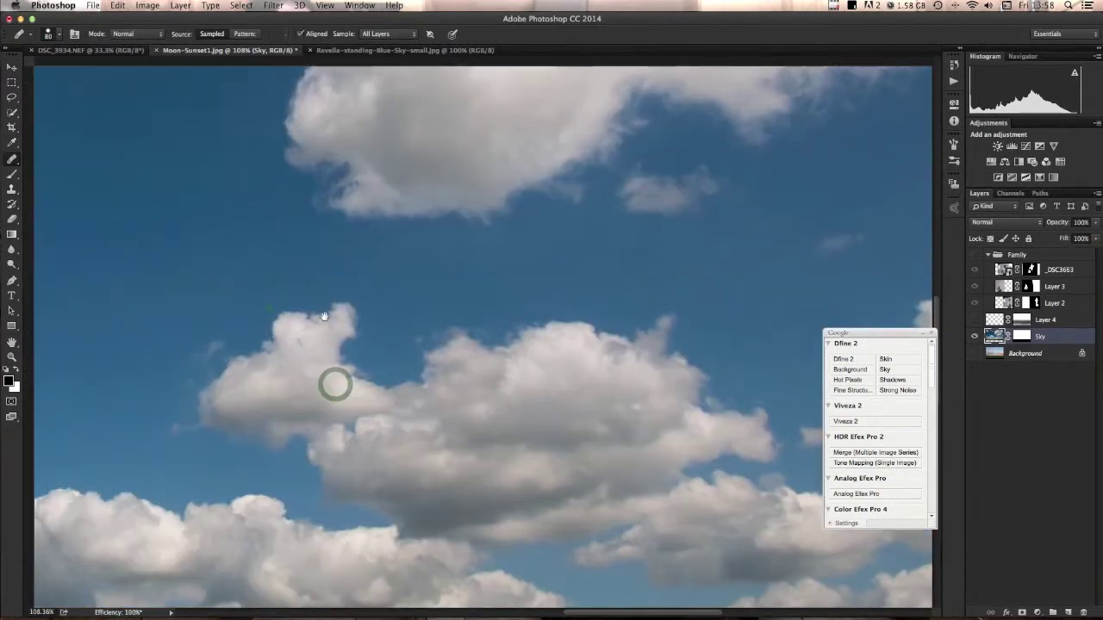
pyautogui.moveTo(270, 309); pyautogui.dragTo(487, 400)
pyautogui.moveTo(275, 364); pyautogui.dragTo(504, 372)
pyautogui.moveTo(271, 387); pyautogui.dragTo(327, 342)
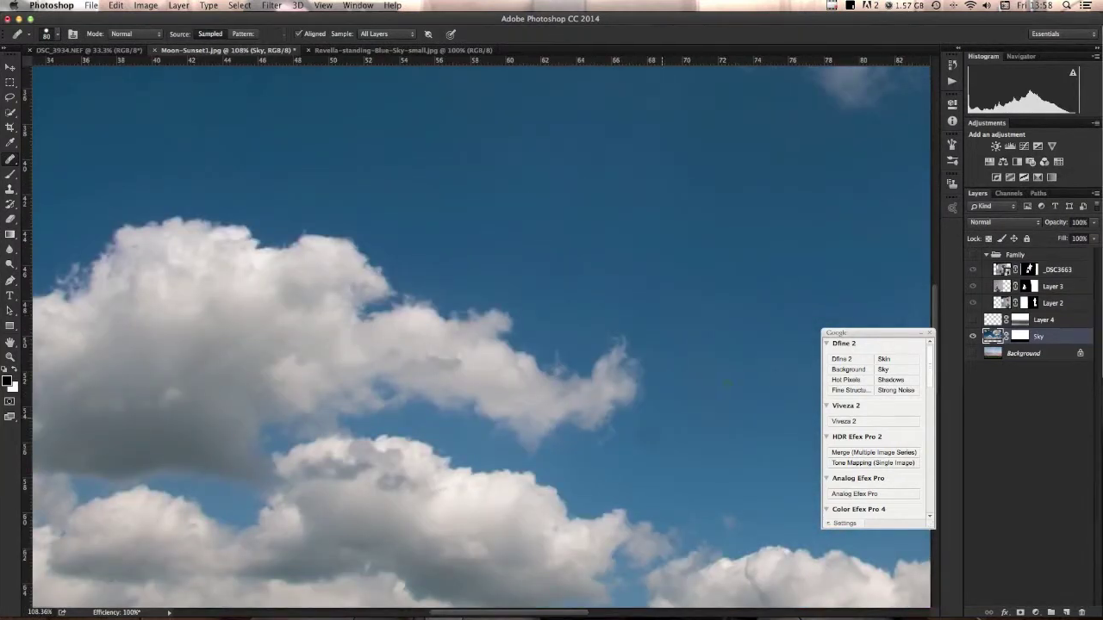
pyautogui.moveTo(317, 402); pyautogui.dragTo(758, 284)
pyautogui.moveTo(241, 345); pyautogui.dragTo(536, 401)
pyautogui.hscroll(20, 194, 273)
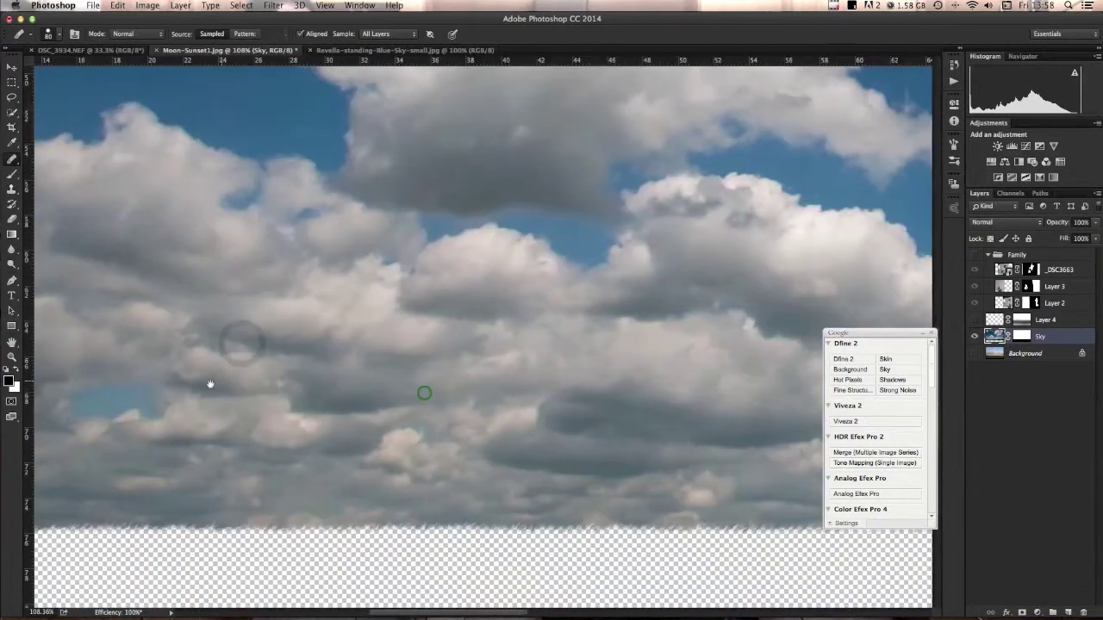
pyautogui.hscroll(20, 279, 425)
pyautogui.scroll(3, 279, 425)
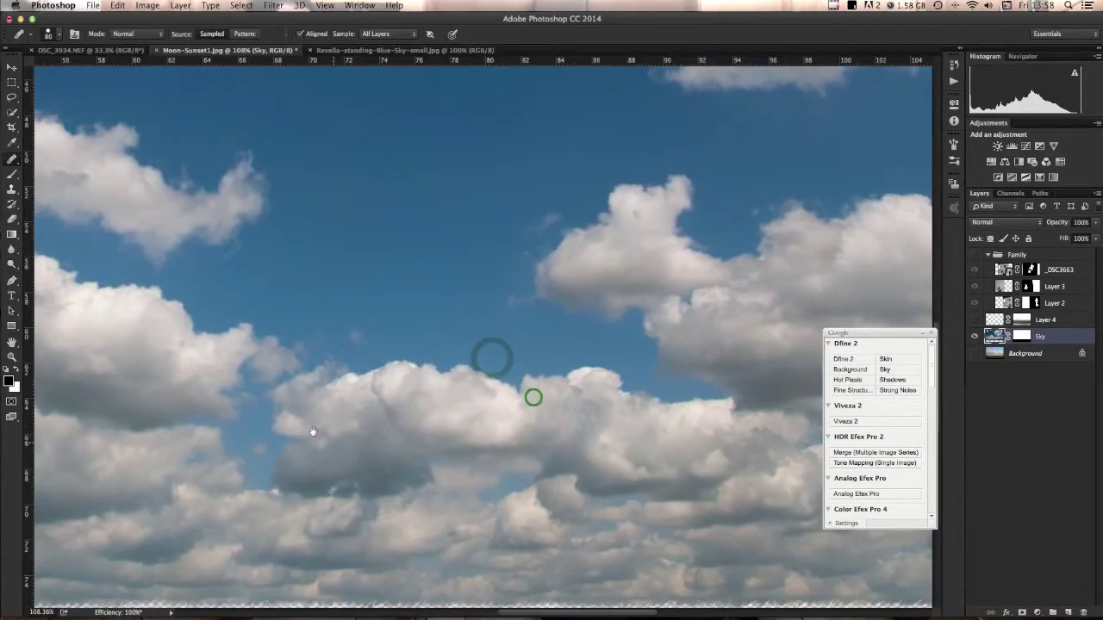
pyautogui.hscroll(10, 433, 399)
pyautogui.scroll(-3, 434, 399)
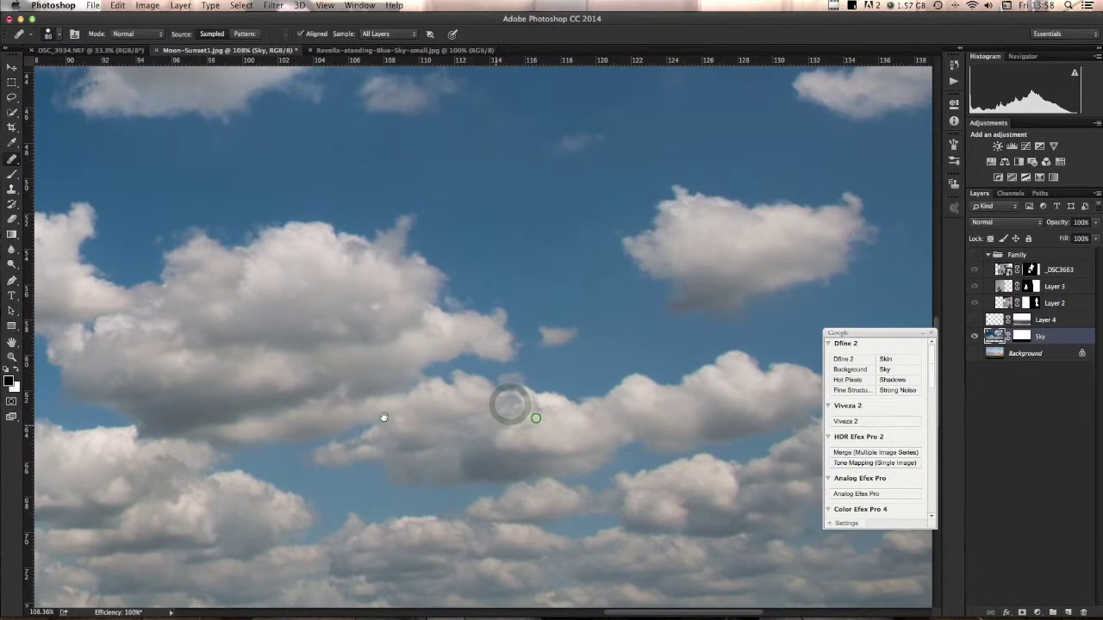
pyautogui.scroll(-8, 423, 389)
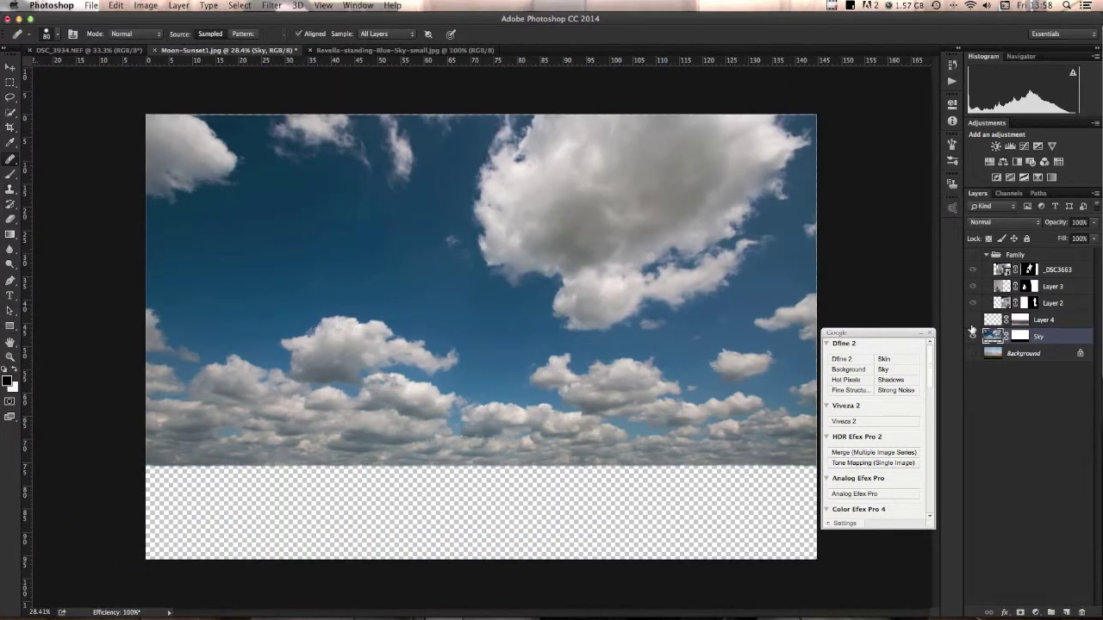
# - Hide the Sky layer, show the Background, and heal away the nearer dark track in the field with sampled grass
pyautogui.click(975, 336)
pyautogui.click(973, 354)
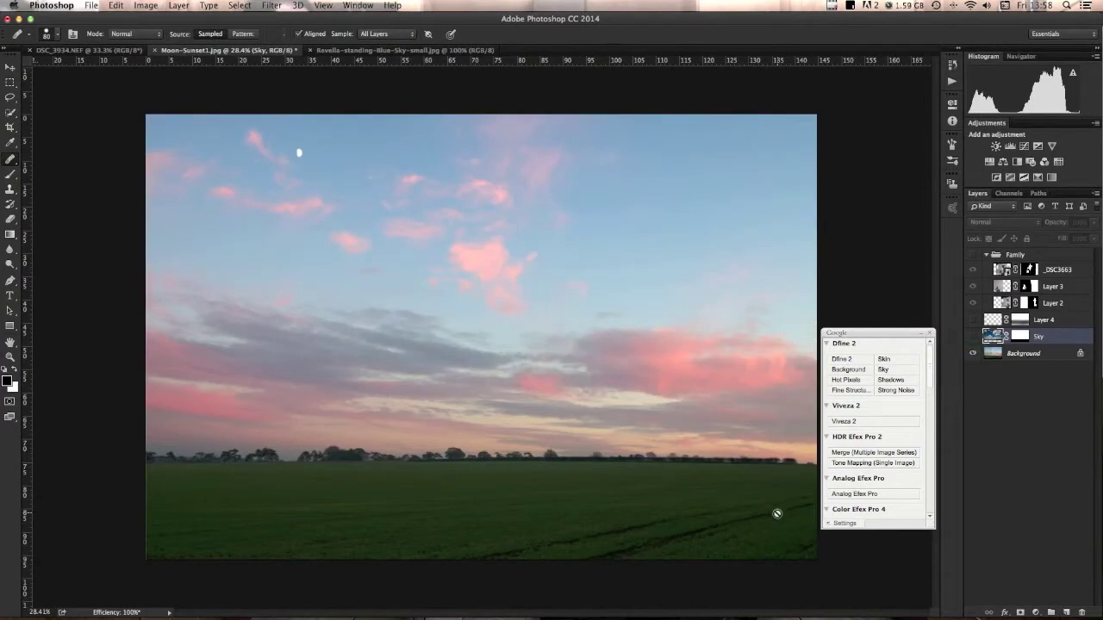
pyautogui.scroll(-3, 670, 500)
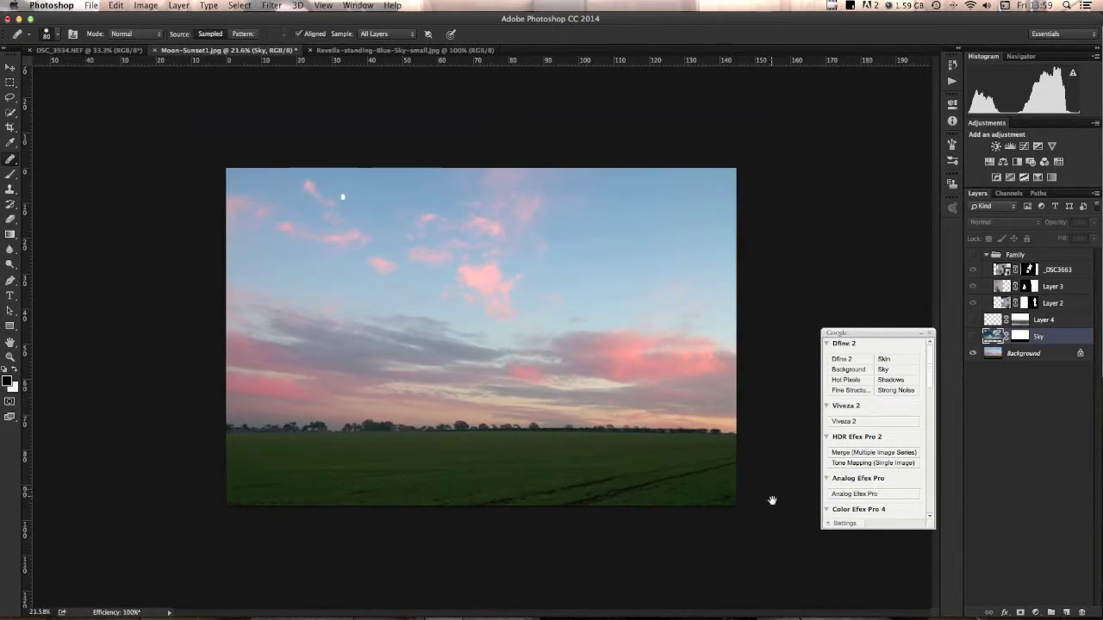
pyautogui.scroll(5, 772, 500)
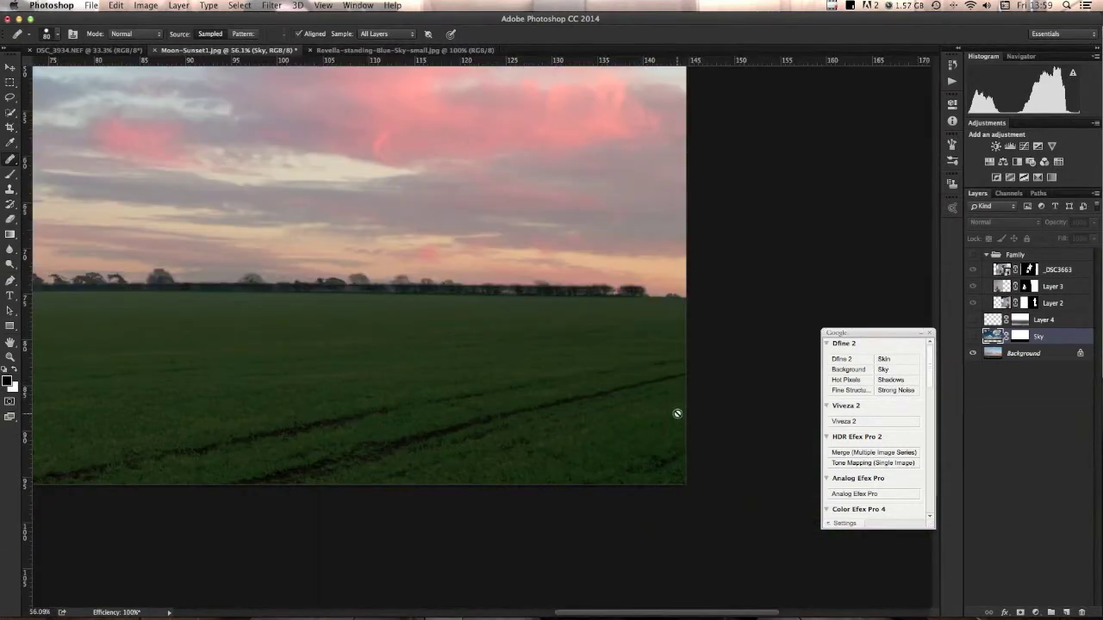
pyautogui.click(991, 354)
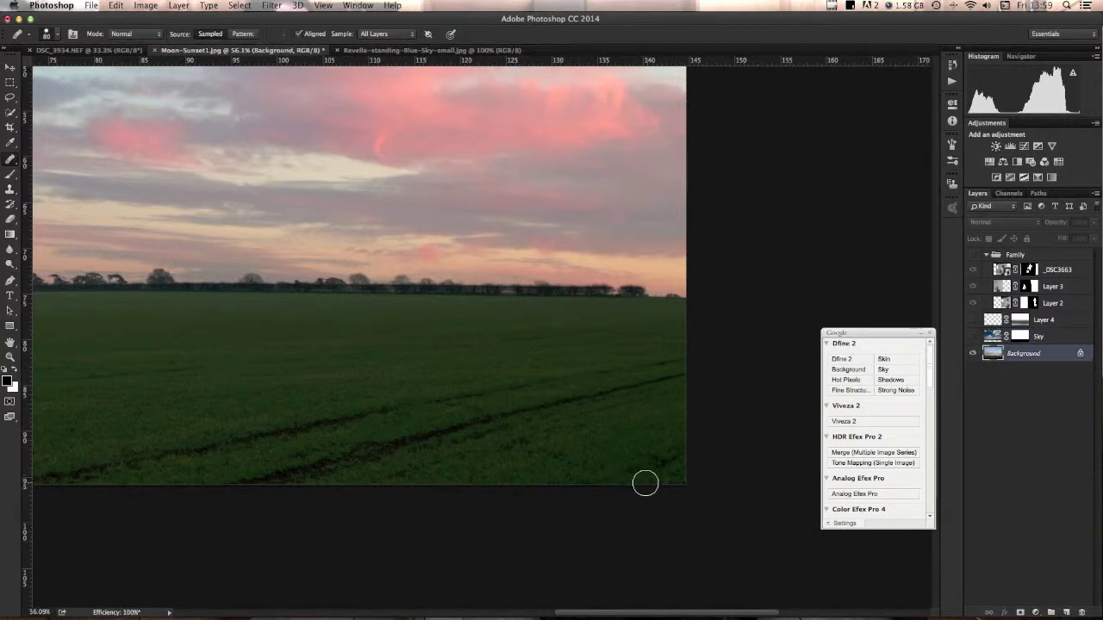
pyautogui.keyDown('alt'); pyautogui.click(685, 419); pyautogui.keyUp('alt')
pyautogui.moveTo(687, 375); pyautogui.dragTo(458, 439)
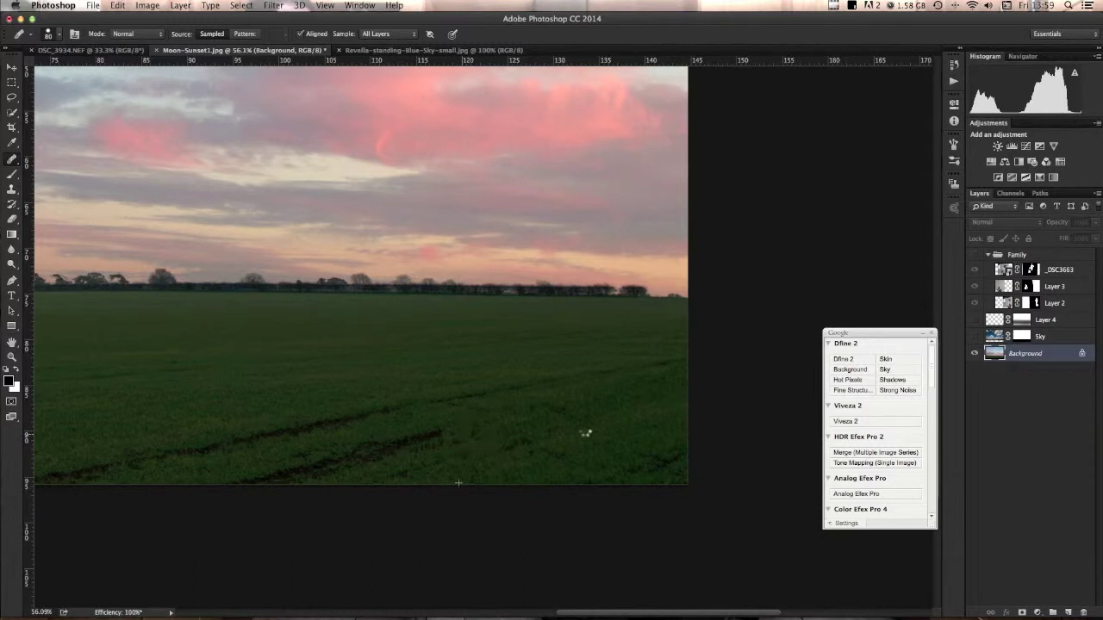
pyautogui.keyDown('alt'); pyautogui.click(609, 441); pyautogui.keyUp('alt')
pyautogui.moveTo(466, 445)
pyautogui.mouseDown()
pyautogui.moveTo(349, 451)
pyautogui.moveTo(327, 473)
pyautogui.moveTo(335, 460)
pyautogui.moveTo(247, 488)
pyautogui.moveTo(292, 492)
pyautogui.mouseUp()
# - Heal the leftover dark patches in the right-hand part of the Background's field using nearby grass samples
pyautogui.keyDown('alt'); pyautogui.click(625, 408); pyautogui.keyUp('alt')
pyautogui.keyDown('alt'); pyautogui.click(625, 423); pyautogui.keyUp('alt')
pyautogui.moveTo(583, 417); pyautogui.dragTo(548, 407)
pyautogui.keyDown('alt'); pyautogui.click(628, 418); pyautogui.keyUp('alt')
pyautogui.moveTo(541, 449)
pyautogui.mouseDown()
pyautogui.moveTo(568, 462)
pyautogui.moveTo(614, 439)
pyautogui.moveTo(652, 462)
pyautogui.mouseUp()
pyautogui.keyDown('alt'); pyautogui.click(610, 429); pyautogui.keyUp('alt')
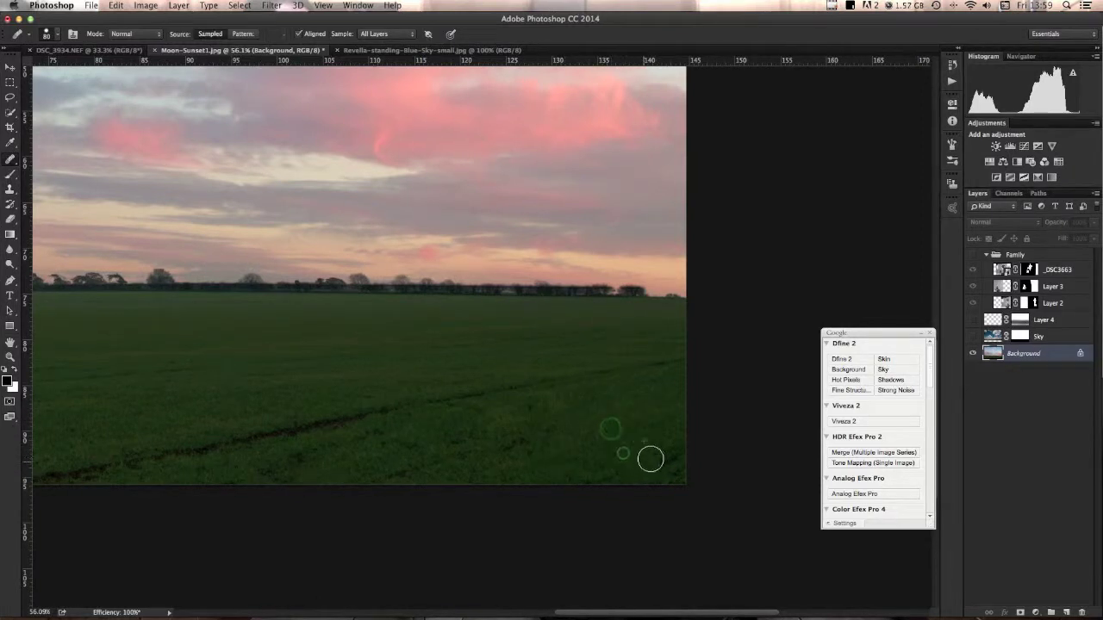
pyautogui.keyDown('alt'); pyautogui.click(612, 443); pyautogui.keyUp('alt')
pyautogui.moveTo(544, 434)
pyautogui.mouseDown()
pyautogui.moveTo(524, 443)
pyautogui.moveTo(542, 436)
pyautogui.mouseUp()
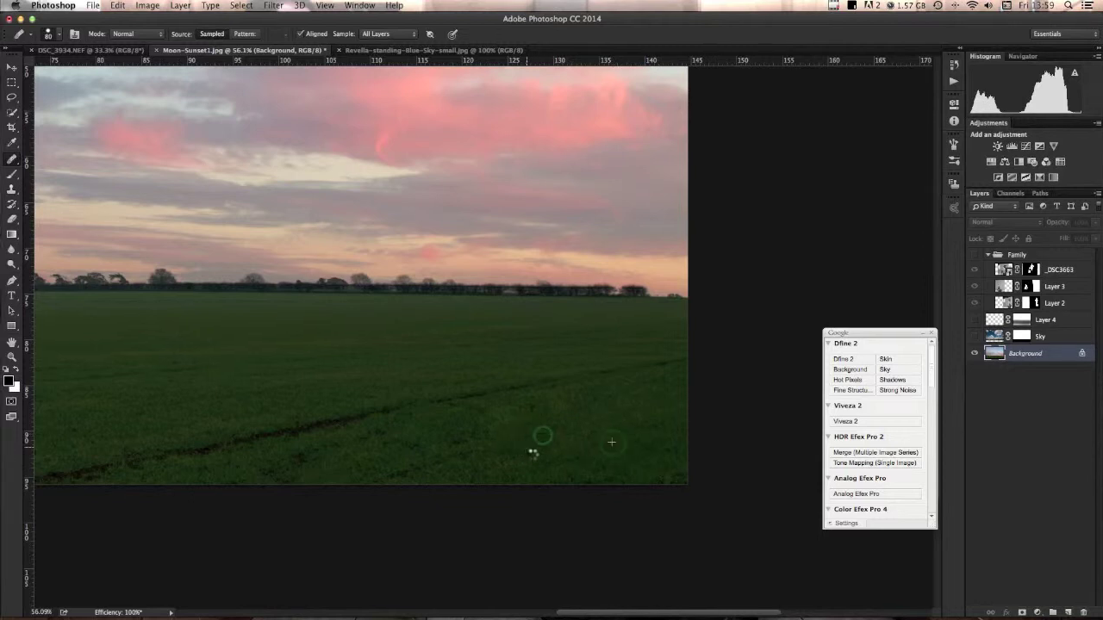
# - Heal away the longer track crossing the Background's field and smooth the patchy grass left near the lower edge
pyautogui.keyDown('alt'); pyautogui.click(684, 323); pyautogui.keyUp('alt')
pyautogui.moveTo(688, 360)
pyautogui.mouseDown()
pyautogui.moveTo(372, 420)
pyautogui.moveTo(427, 401)
pyautogui.moveTo(35, 486)
pyautogui.mouseUp()
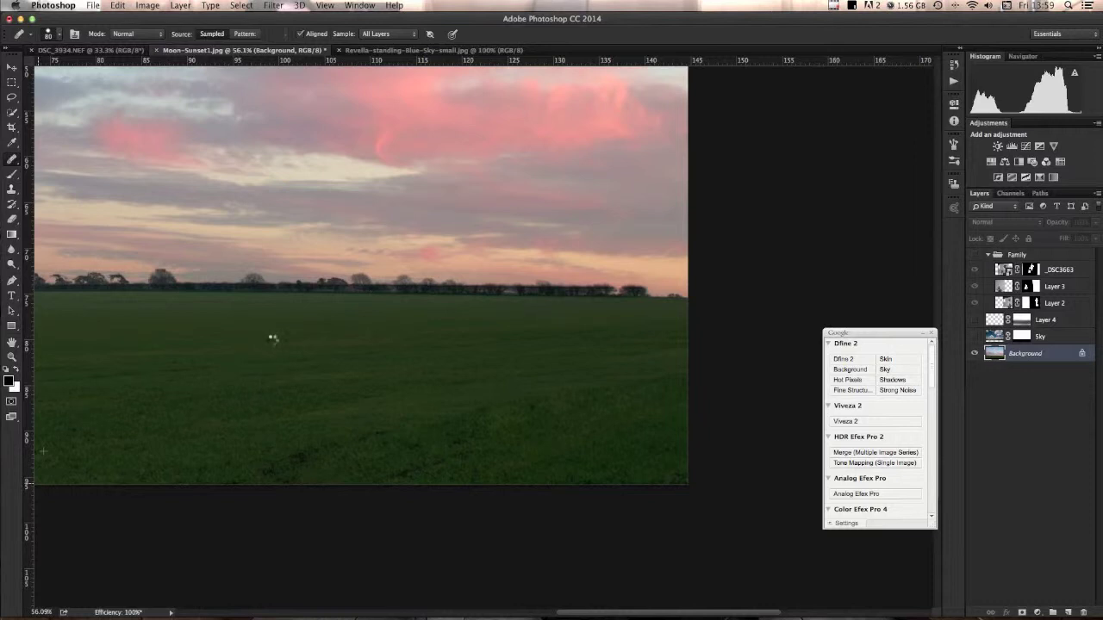
pyautogui.moveTo(315, 417)
pyautogui.mouseDown()
pyautogui.moveTo(399, 480)
pyautogui.moveTo(436, 403)
pyautogui.mouseUp()
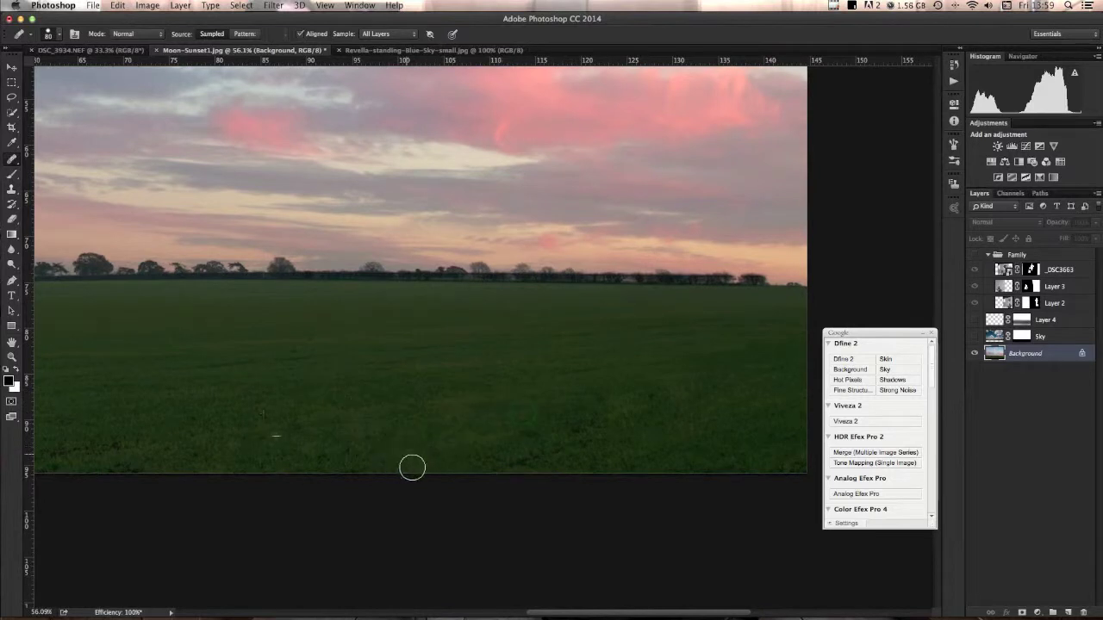
pyautogui.keyDown('alt'); pyautogui.click(460, 378); pyautogui.keyUp('alt')
pyautogui.moveTo(581, 436)
pyautogui.mouseDown()
pyautogui.moveTo(545, 438)
pyautogui.moveTo(499, 469)
pyautogui.moveTo(518, 461)
pyautogui.mouseUp()
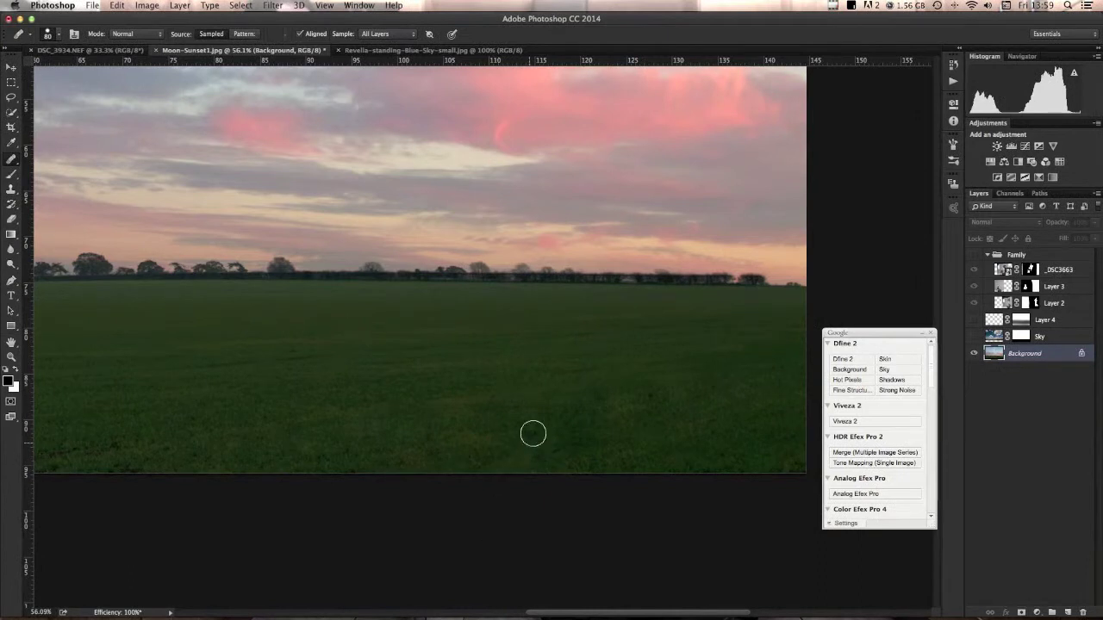
# - Make the Sky layer, Layer 4 and the Family group visible again
pyautogui.scroll(-4, 492, 396)
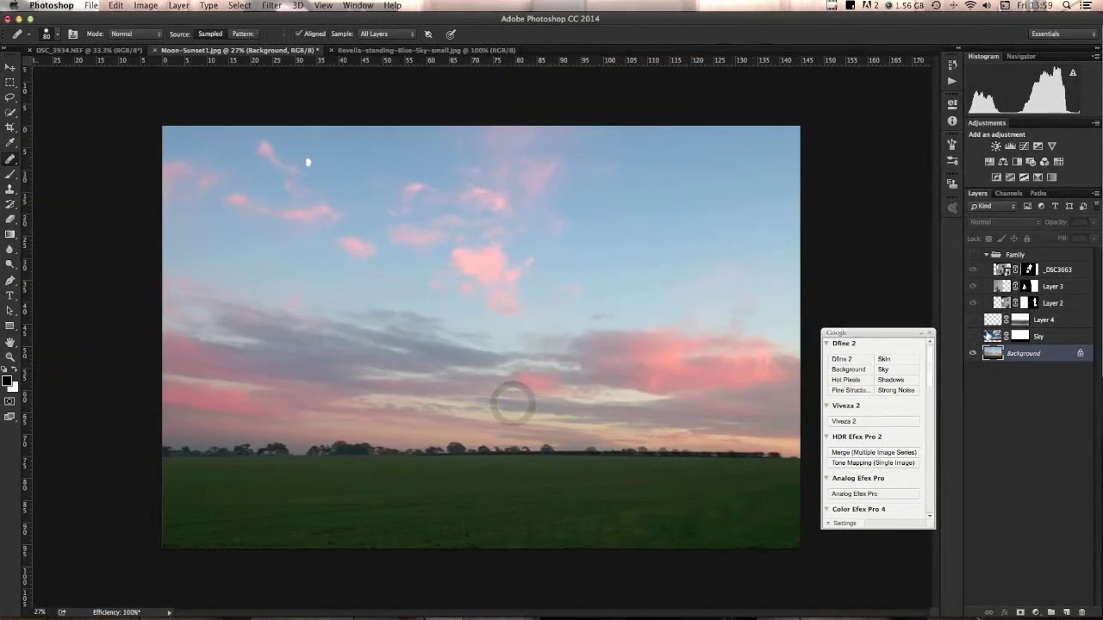
pyautogui.click(972, 335)
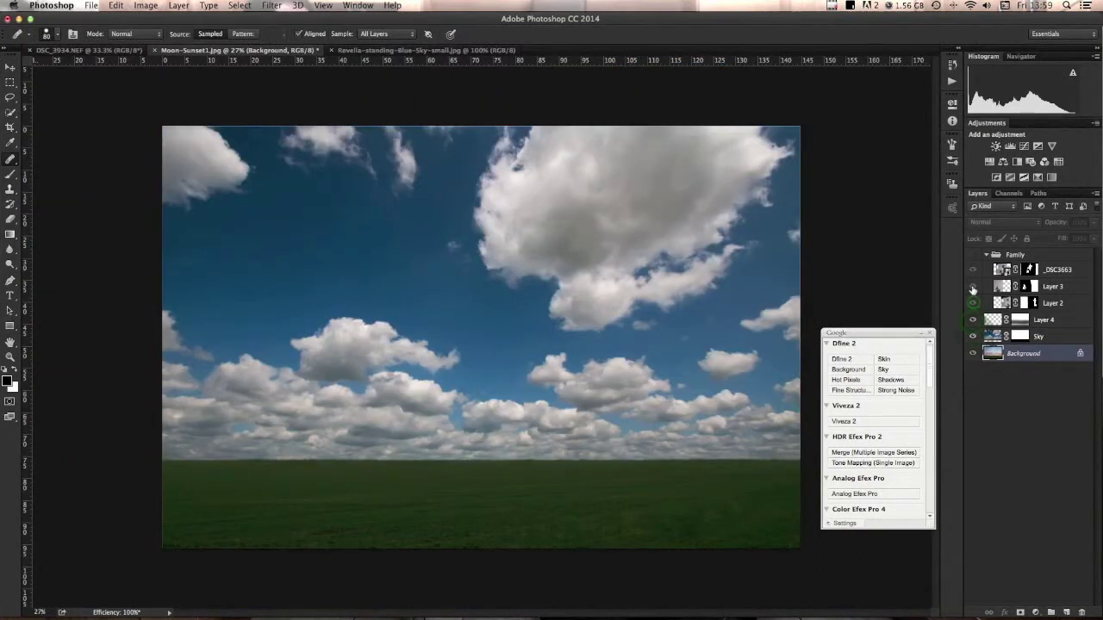
pyautogui.click(973, 255)
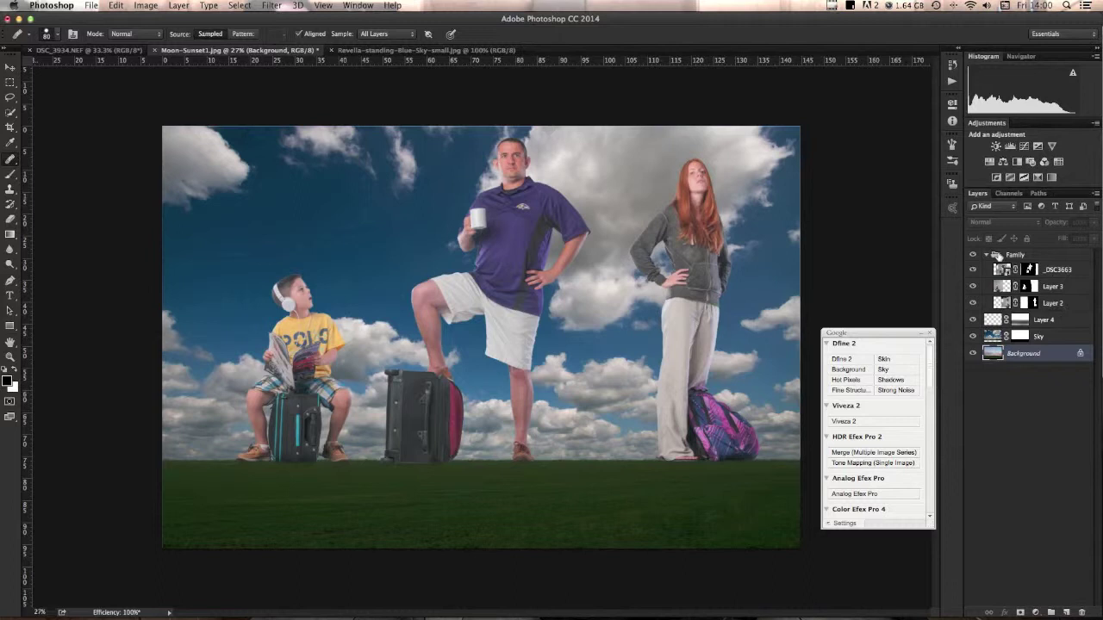
# - Collapse the Family group and add a new layer named Sky Light directly above Layer 4
pyautogui.click(985, 255)
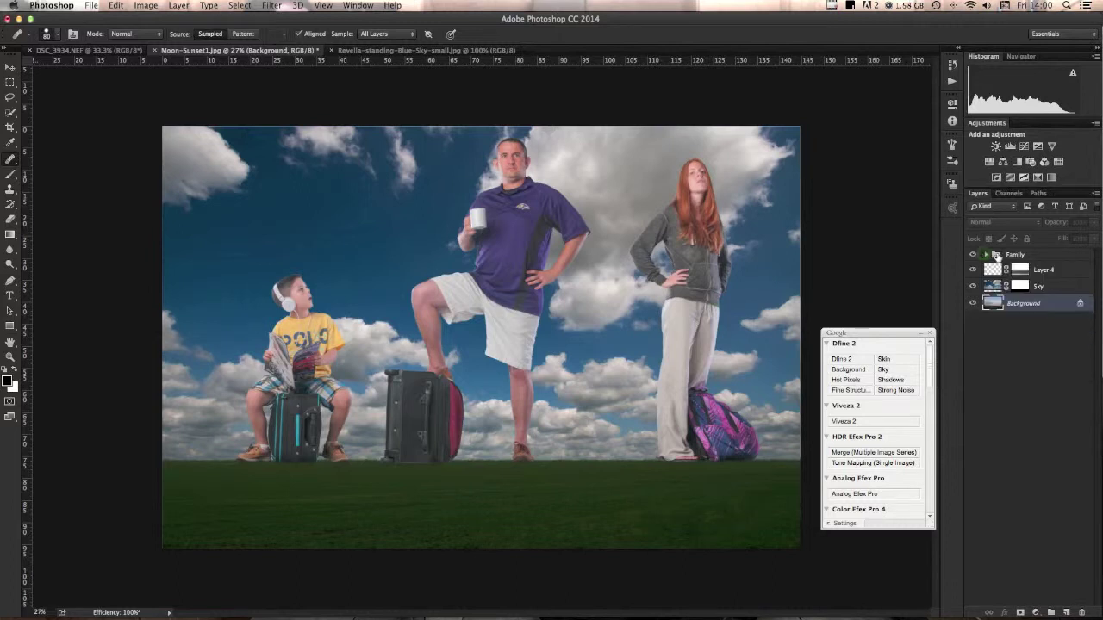
pyautogui.click(1068, 271)
pyautogui.click(1068, 613)
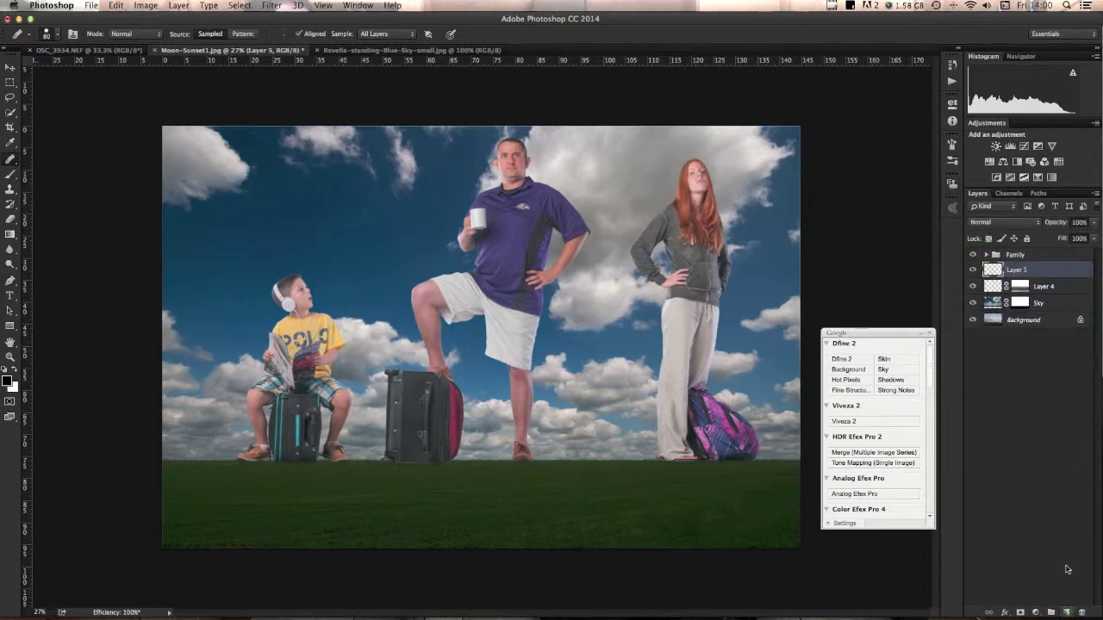
pyautogui.doubleClick(1017, 270)
pyautogui.write('Light')
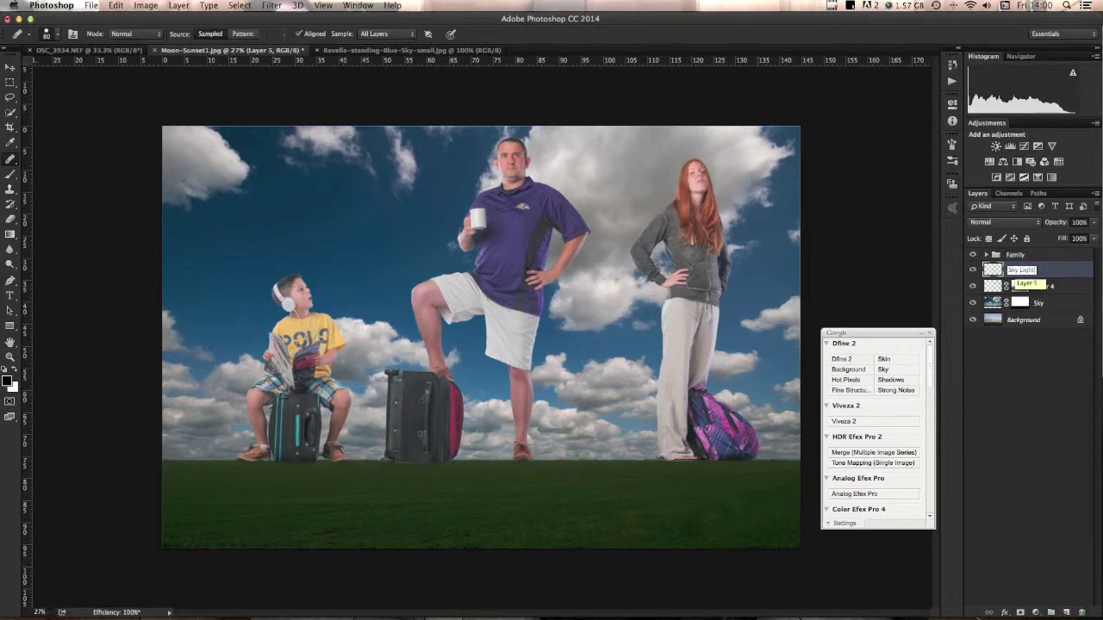
pyautogui.press('Return')
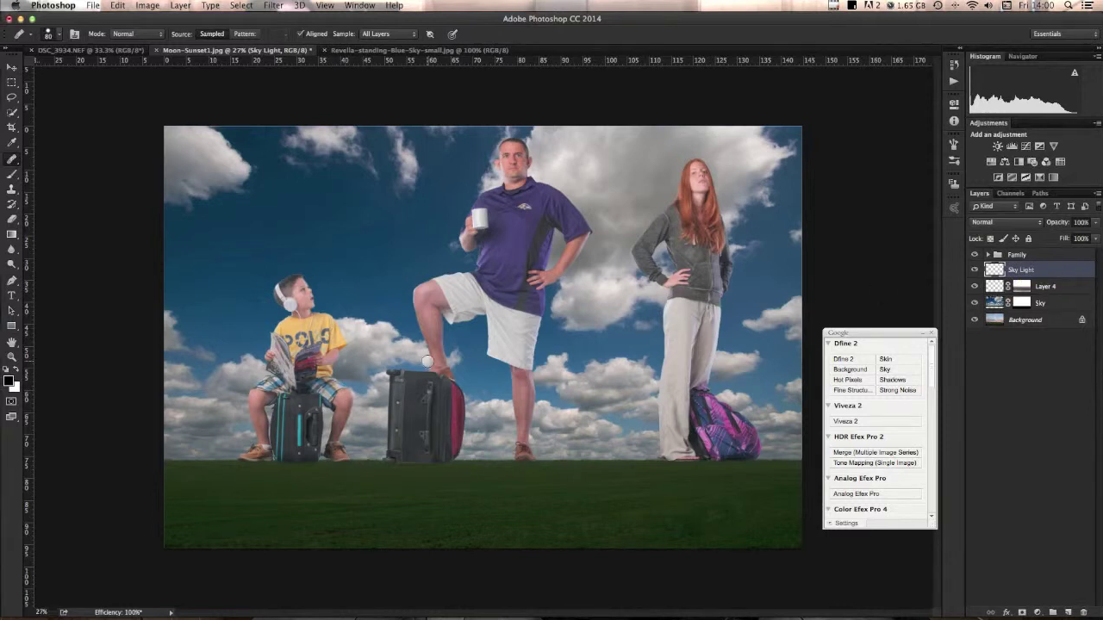
# - Switch the foreground colour to white and set the brush hardness to 0%
pyautogui.press('x')
pyautogui.click(52, 34)
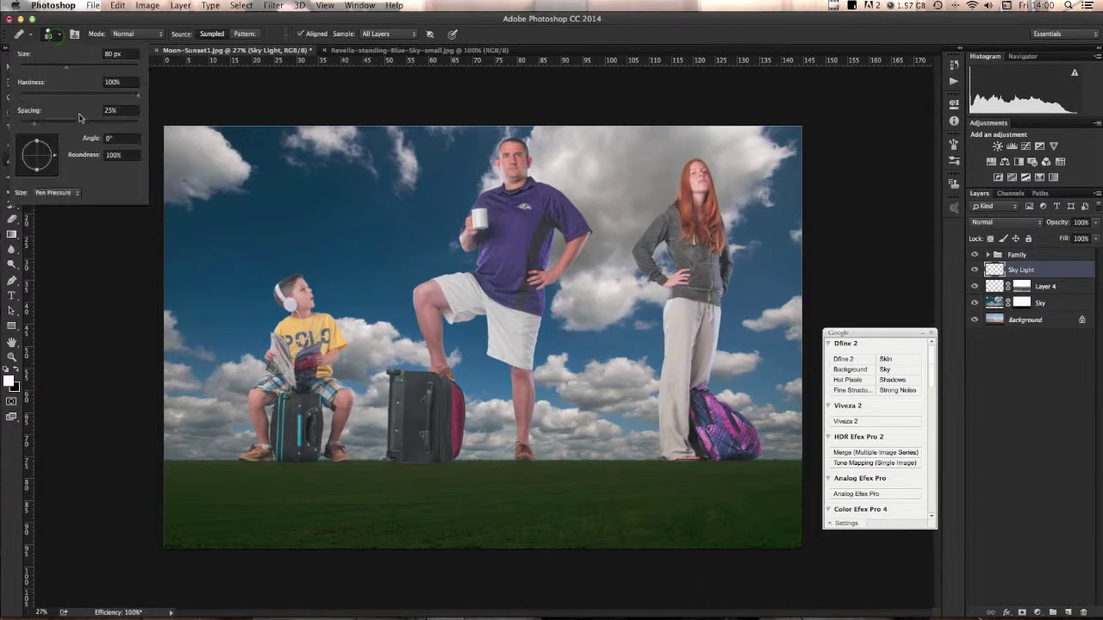
pyautogui.moveTo(135, 96); pyautogui.dragTo(5, 97)
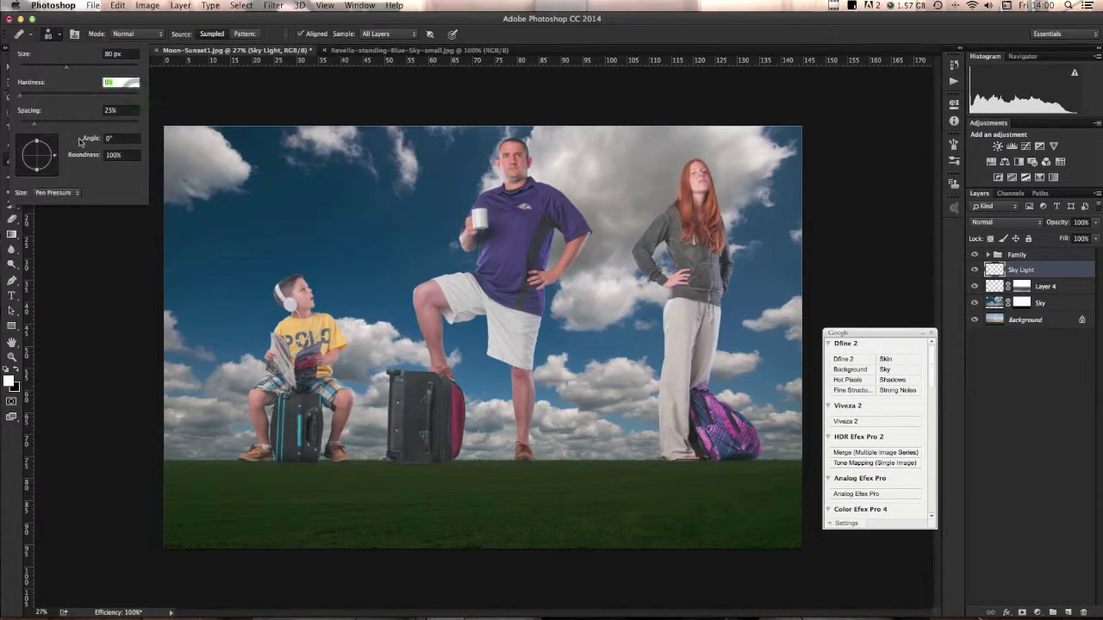
pyautogui.click(61, 35)
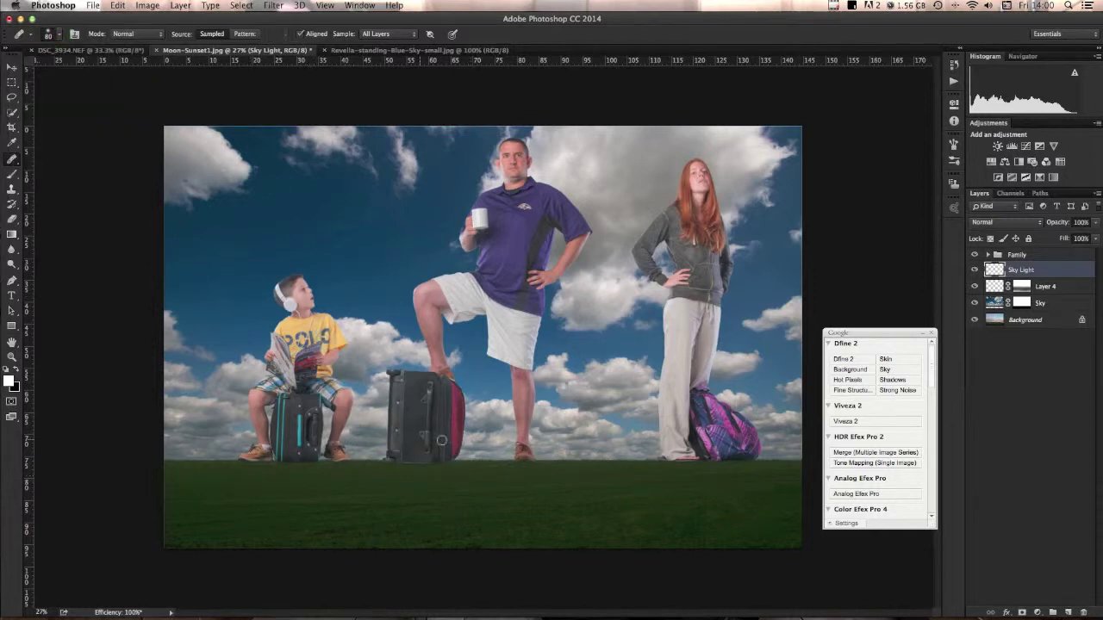
# - Enlarge the brush to 3100 px and try to paint a large soft glow behind the family on the Sky Light layer
pyautogui.press(']')
pyautogui.press(']')
pyautogui.press(']')
pyautogui.press(']')
pyautogui.press(']')
pyautogui.press(']')
pyautogui.press(']')
pyautogui.press(']')
pyautogui.press(']')
pyautogui.press(']')
pyautogui.press(']')
pyautogui.press(']')
pyautogui.press(']')
pyautogui.press(']')
pyautogui.press(']')
pyautogui.press(']')
pyautogui.press(']')
pyautogui.press(']')
pyautogui.press(']')
pyautogui.press(']')
pyautogui.press(']')
pyautogui.press(']')
pyautogui.press(']')
pyautogui.press(']')
pyautogui.press(']')
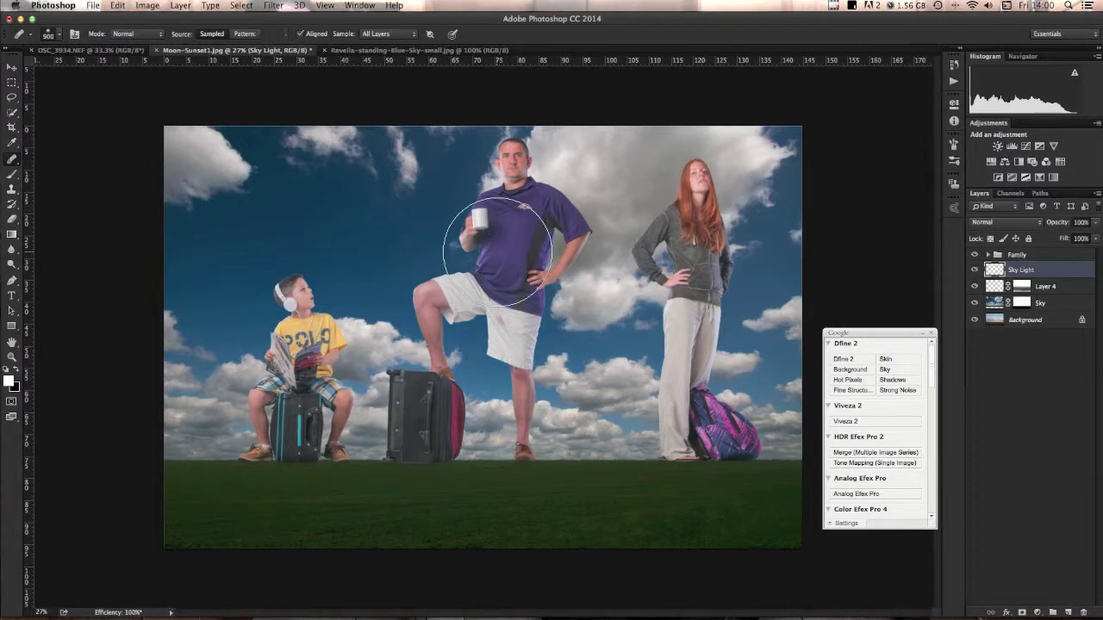
pyautogui.press(']')
pyautogui.press(']')
pyautogui.press(']')
pyautogui.press(']')
pyautogui.press(']')
pyautogui.press(']')
pyautogui.press(']')
pyautogui.press(']')
pyautogui.press(']')
pyautogui.moveTo(492, 290); pyautogui.dragTo(484, 287)
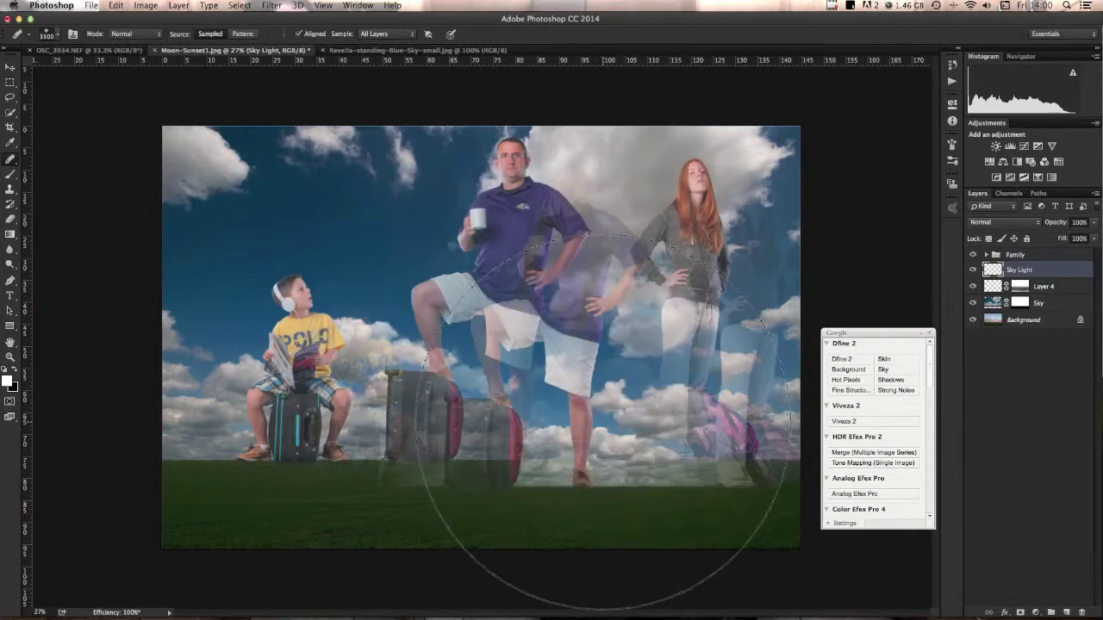
# - Undo the healing stroke on the Sky Light layer and switch to the Brush tool with a 30 px soft round tip
pyautogui.press('b')
pyautogui.press('super+z')
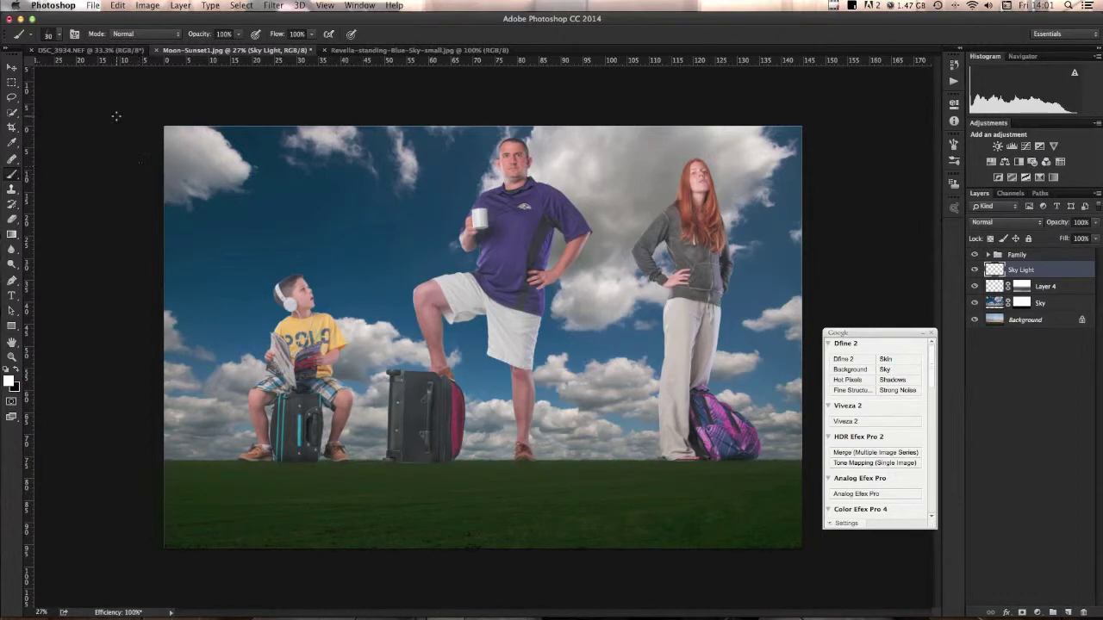
pyautogui.click(59, 35)
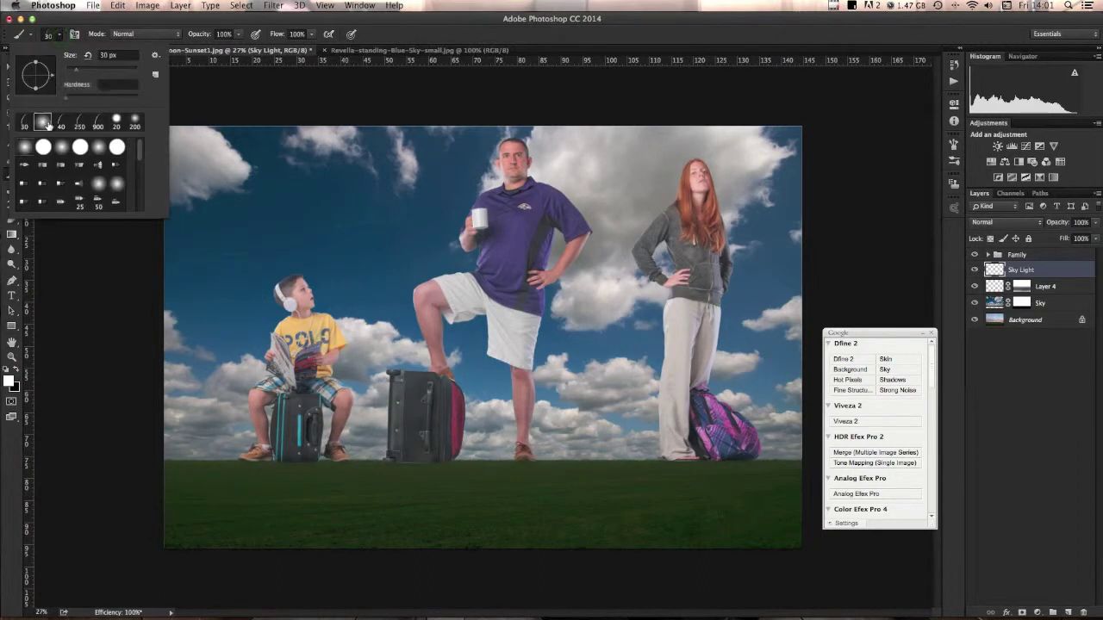
pyautogui.click(60, 36)
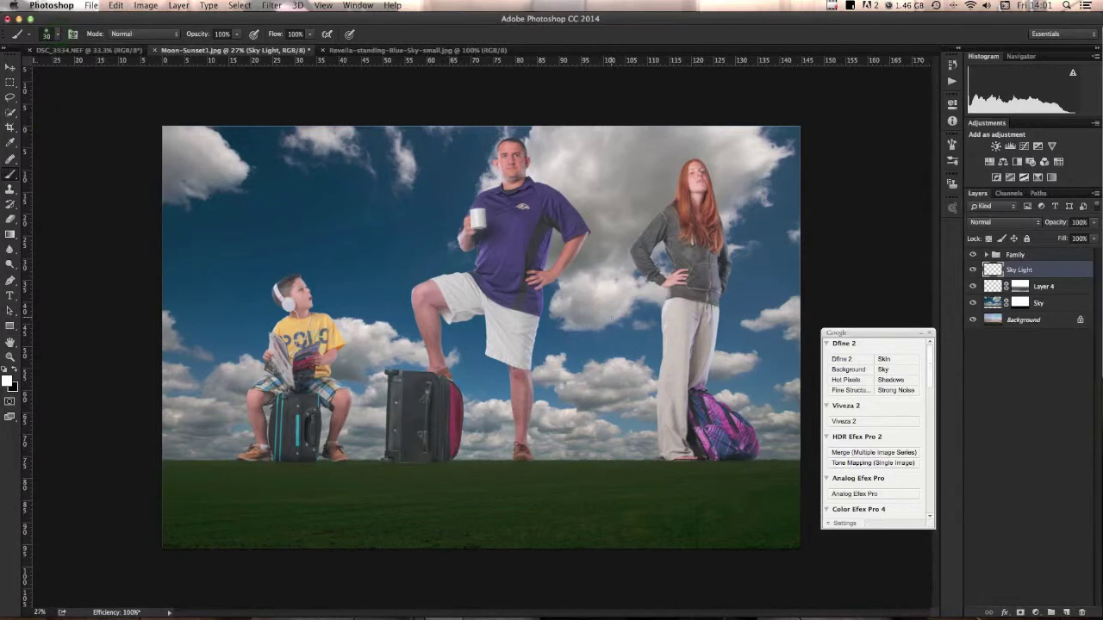
# - Enlarge the soft brush to 3300 px and paint one white glow centred behind the man on the Sky Light layer
pyautogui.press(']')
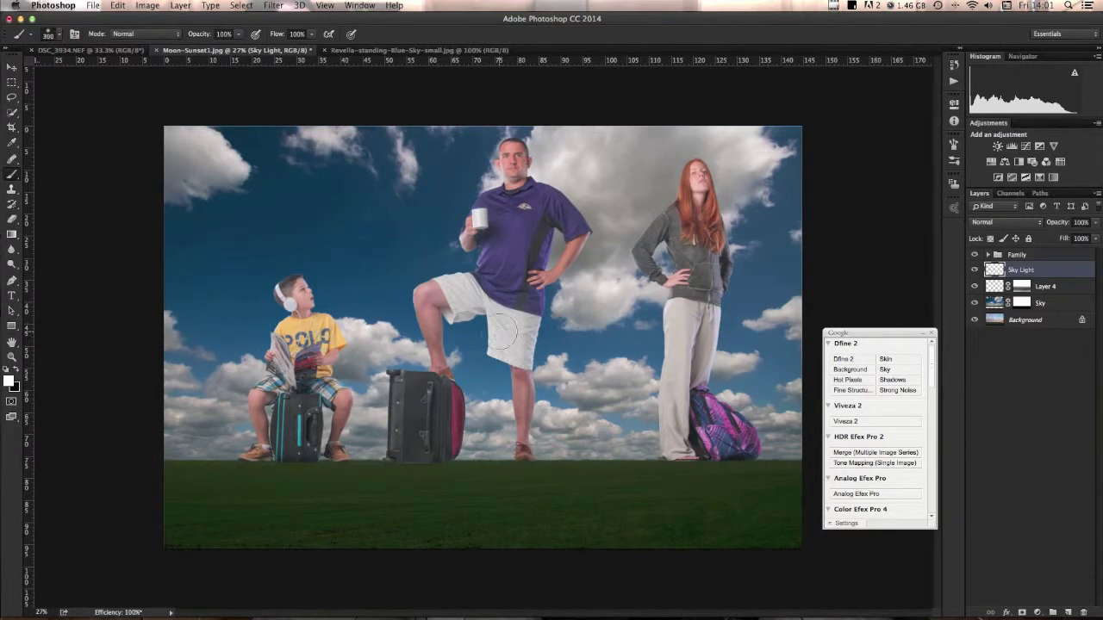
pyautogui.press(']')
pyautogui.press(']')
pyautogui.press(']')
pyautogui.press(']')
pyautogui.press(']')
pyautogui.press(']')
pyautogui.press(']')
pyautogui.press(']')
pyautogui.press(']')
pyautogui.press(']')
pyautogui.press(']')
pyautogui.press(']')
pyautogui.press(']')
pyautogui.press(']')
pyautogui.press(']')
pyautogui.press(']')
pyautogui.press(']')
pyautogui.press(']')
pyautogui.press(']')
pyautogui.press(']')
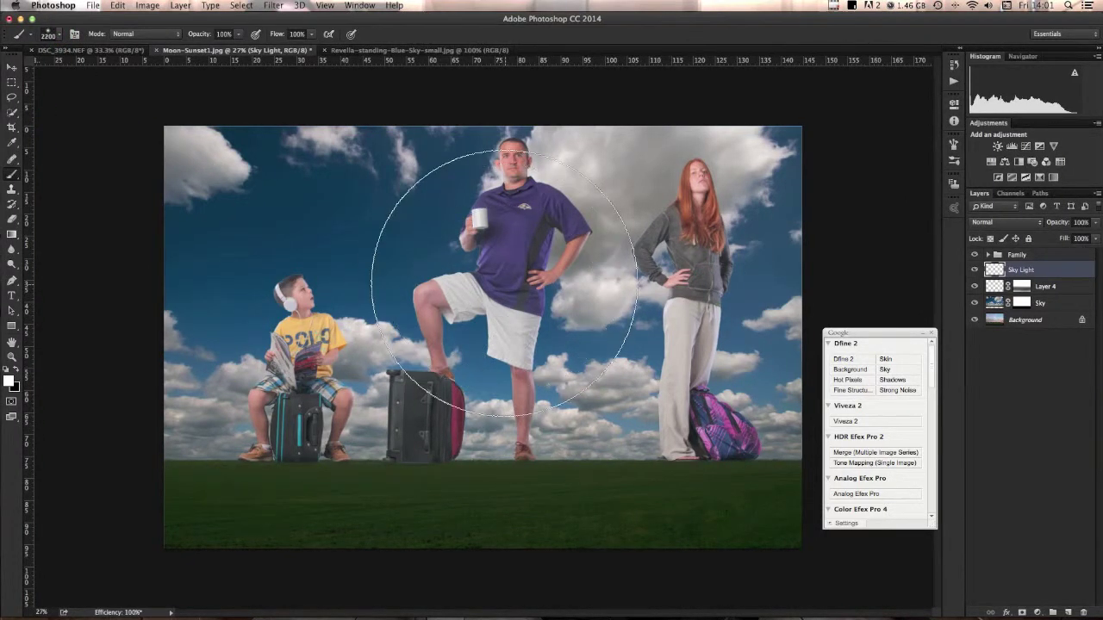
pyautogui.press(']')
pyautogui.press(']')
pyautogui.press(']')
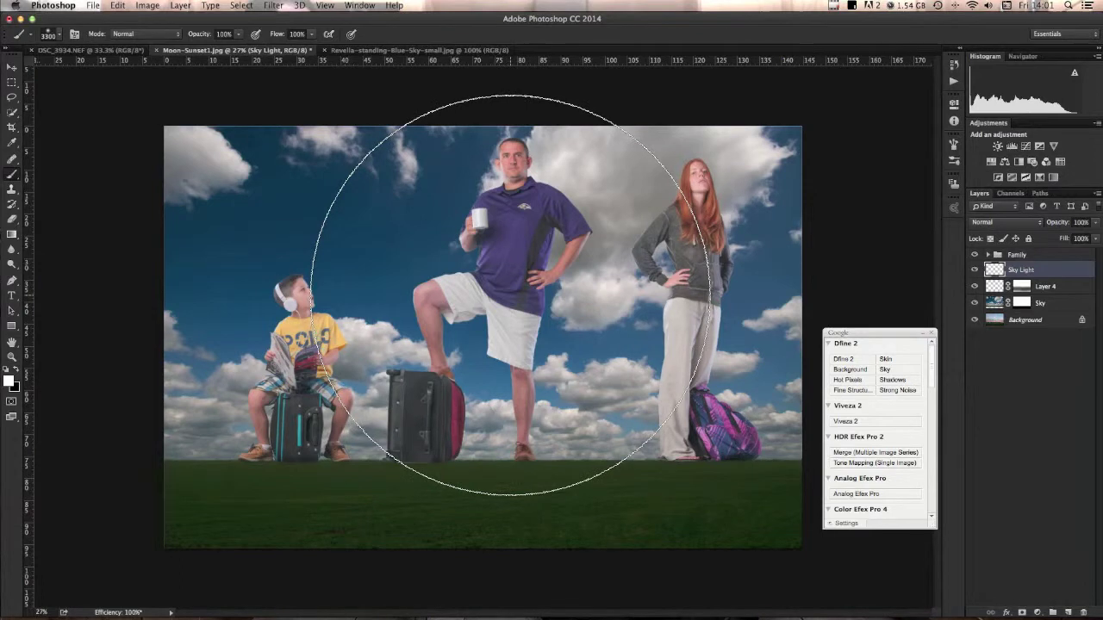
pyautogui.click(511, 295)
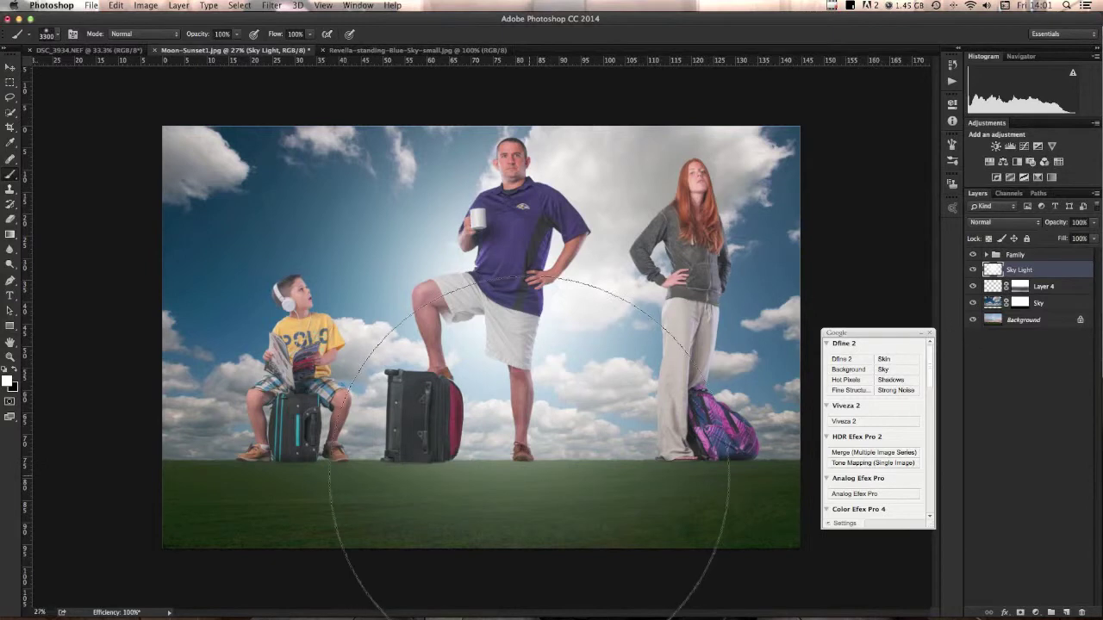
# - Add a layer mask to Sky Light and mask the glow off the grass with an 800 px black brush at 20% opacity
pyautogui.press('[')
pyautogui.press('[')
pyautogui.press('[')
pyautogui.press('[')
pyautogui.press('[')
pyautogui.press('[')
pyautogui.press('[')
pyautogui.press('[')
pyautogui.press('[')
pyautogui.press('[')
pyautogui.press('[')
pyautogui.press('[')
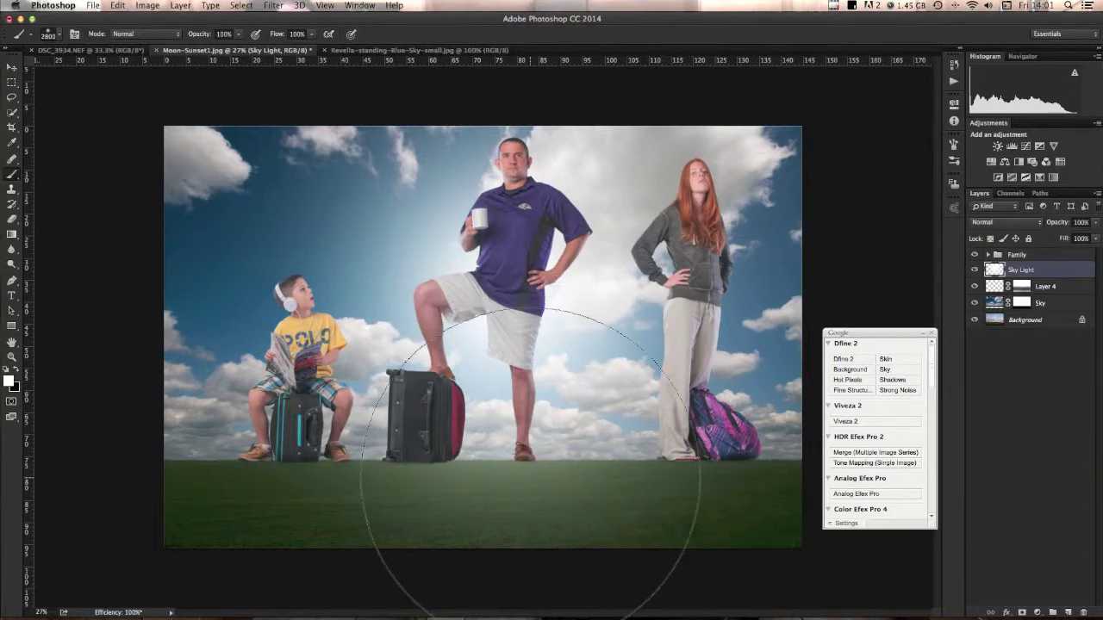
pyautogui.press('[')
pyautogui.press('[')
pyautogui.press('[')
pyautogui.press('[')
pyautogui.press('[')
pyautogui.press('[')
pyautogui.press('[')
pyautogui.press('[')
pyautogui.press('[')
pyautogui.press('[')
pyautogui.press('[')
pyautogui.press('[')
pyautogui.press('[')
pyautogui.press('[')
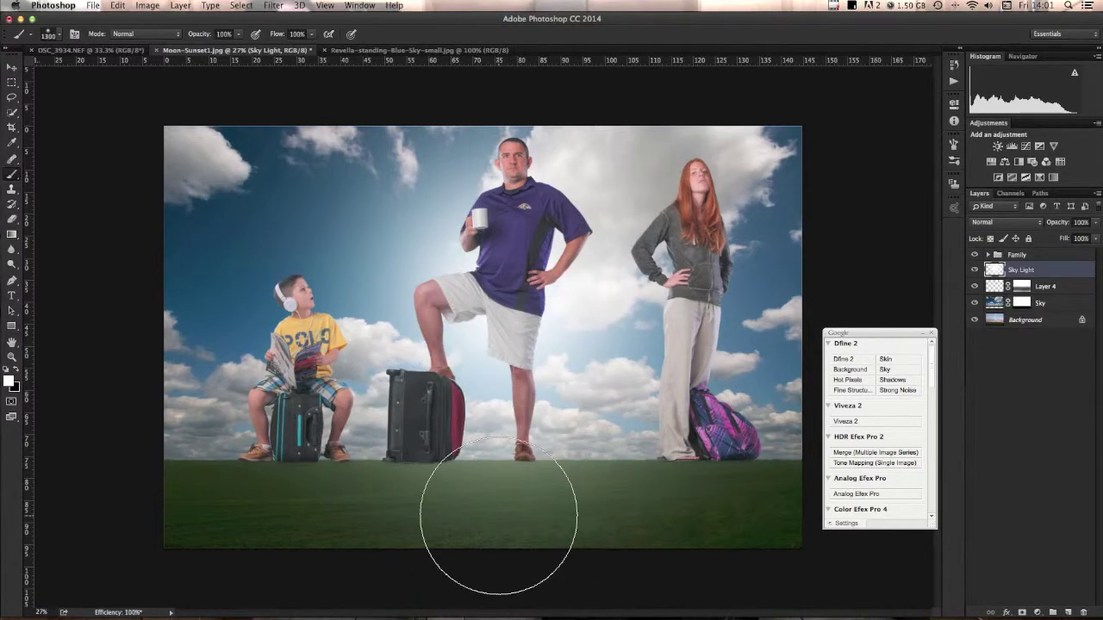
pyautogui.press('[')
pyautogui.press('[')
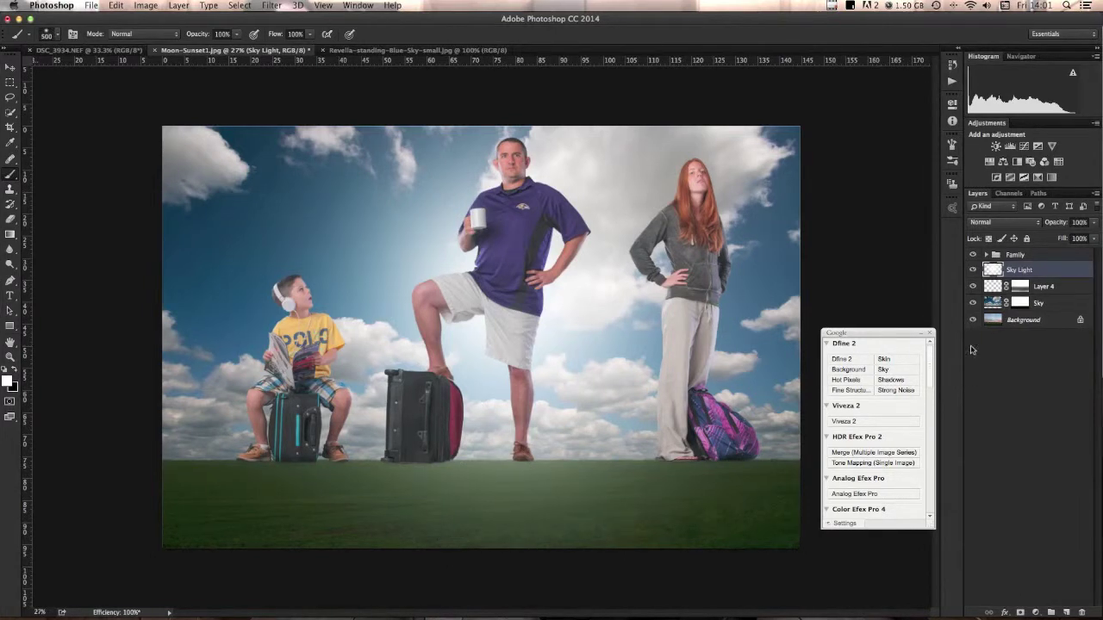
pyautogui.click(1020, 612)
pyautogui.press('Return')
pyautogui.write('1')
pyautogui.write('0')
pyautogui.press('Return')
pyautogui.press(']')
pyautogui.press(']')
pyautogui.press(']')
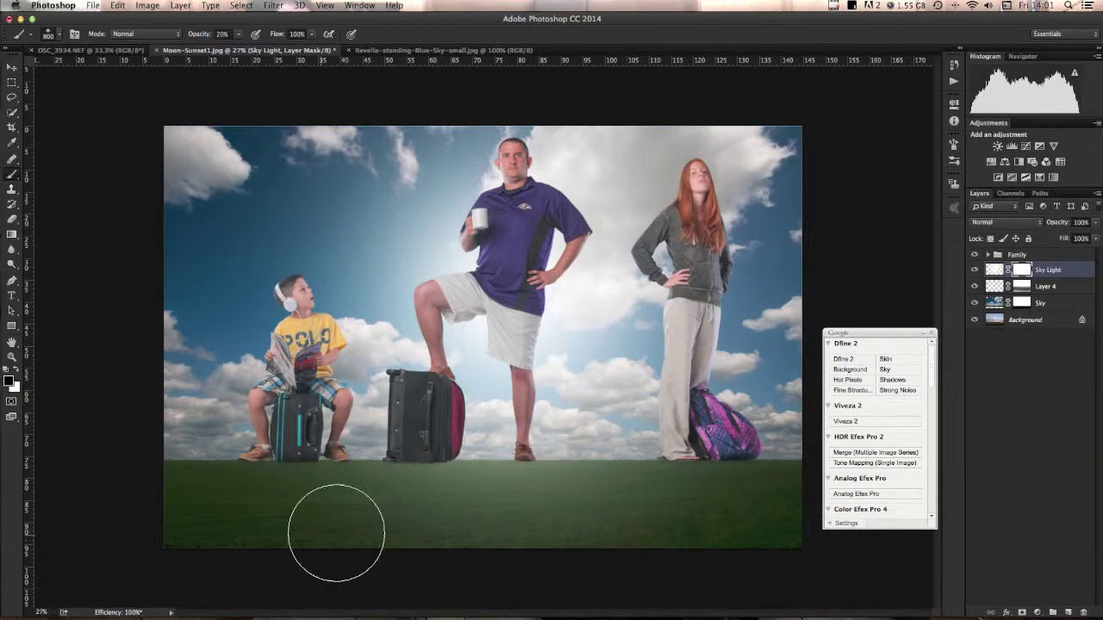
pyautogui.moveTo(248, 521)
pyautogui.mouseDown()
pyautogui.moveTo(758, 497)
pyautogui.moveTo(772, 518)
pyautogui.moveTo(138, 535)
pyautogui.moveTo(196, 516)
pyautogui.moveTo(827, 516)
pyautogui.moveTo(347, 509)
pyautogui.moveTo(161, 526)
pyautogui.moveTo(807, 520)
pyautogui.moveTo(338, 515)
pyautogui.moveTo(173, 530)
pyautogui.moveTo(462, 509)
pyautogui.moveTo(792, 514)
pyautogui.moveTo(197, 521)
pyautogui.moveTo(202, 509)
pyautogui.moveTo(769, 514)
pyautogui.moveTo(222, 519)
pyautogui.moveTo(797, 511)
pyautogui.moveTo(176, 520)
pyautogui.moveTo(315, 506)
pyautogui.moveTo(772, 498)
pyautogui.moveTo(313, 496)
pyautogui.moveTo(181, 514)
pyautogui.moveTo(777, 498)
pyautogui.moveTo(181, 508)
pyautogui.moveTo(557, 505)
pyautogui.moveTo(688, 519)
pyautogui.mouseUp()
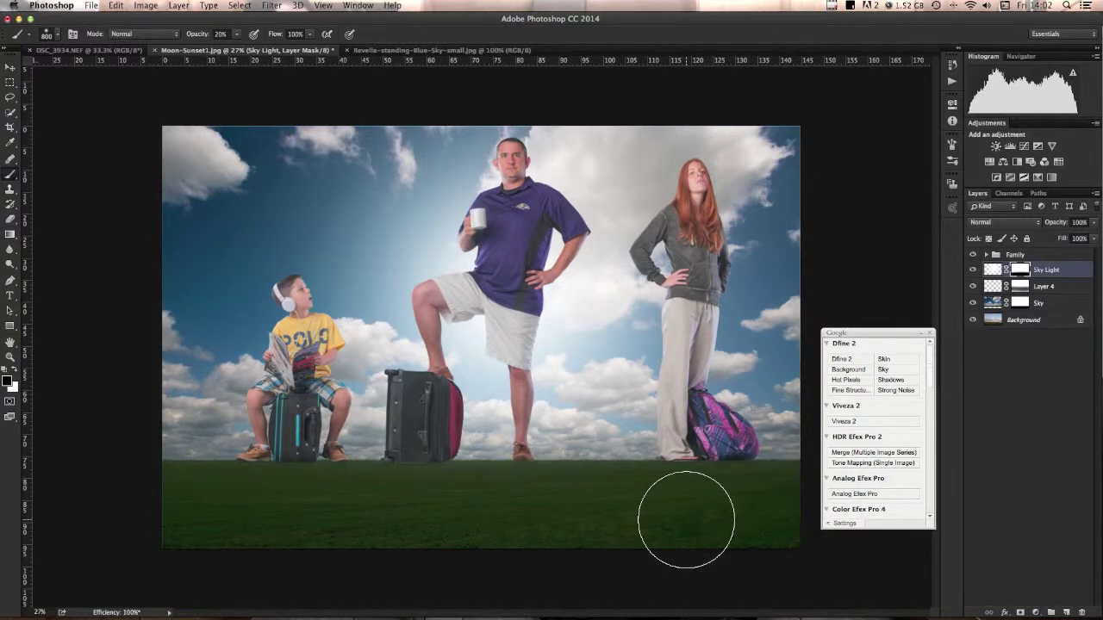
pyautogui.click(973, 270)
pyautogui.click(974, 271)
# - Duplicate the Sky Light layer and set the copy's opacity to 44%
pyautogui.press('super+j')
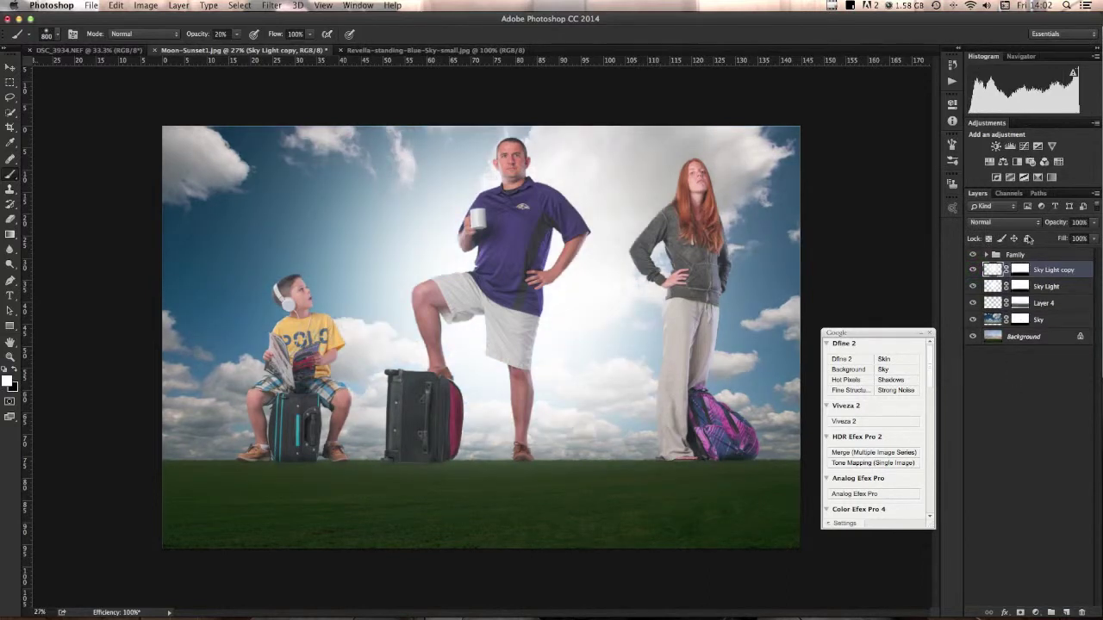
pyautogui.moveTo(1050, 224); pyautogui.dragTo(1032, 226)
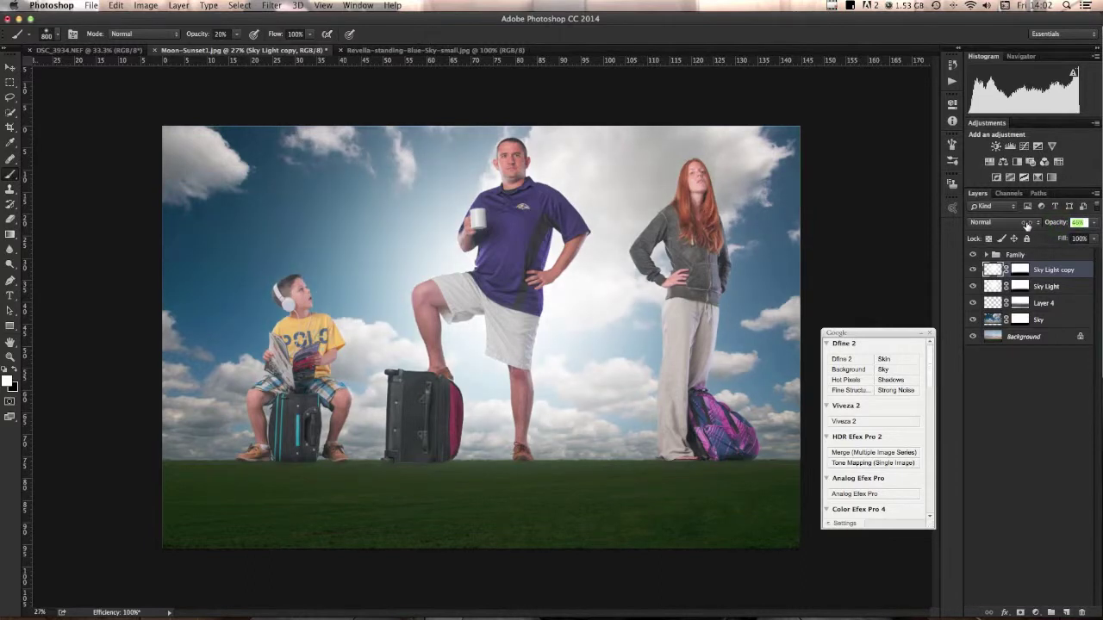
pyautogui.moveTo(1027, 225); pyautogui.dragTo(1025, 225)
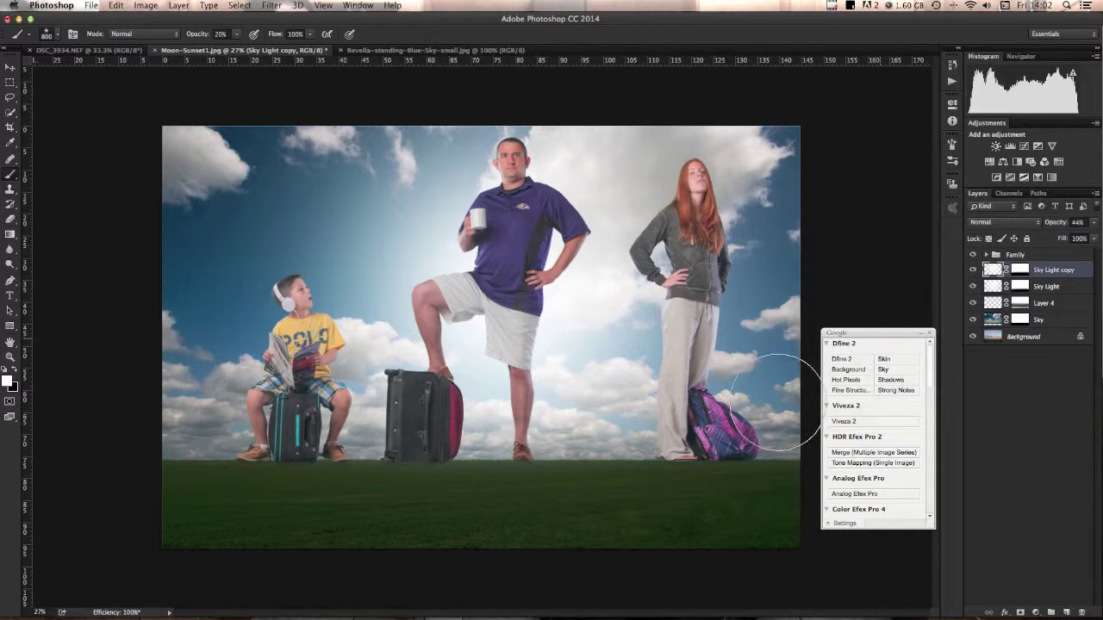
# - Target the layer mask of Layer 2 in the Family group and set the black brush to 100 px, 100% opacity and Overlay mode
pyautogui.moveTo(711, 470); pyautogui.dragTo(849, 597)
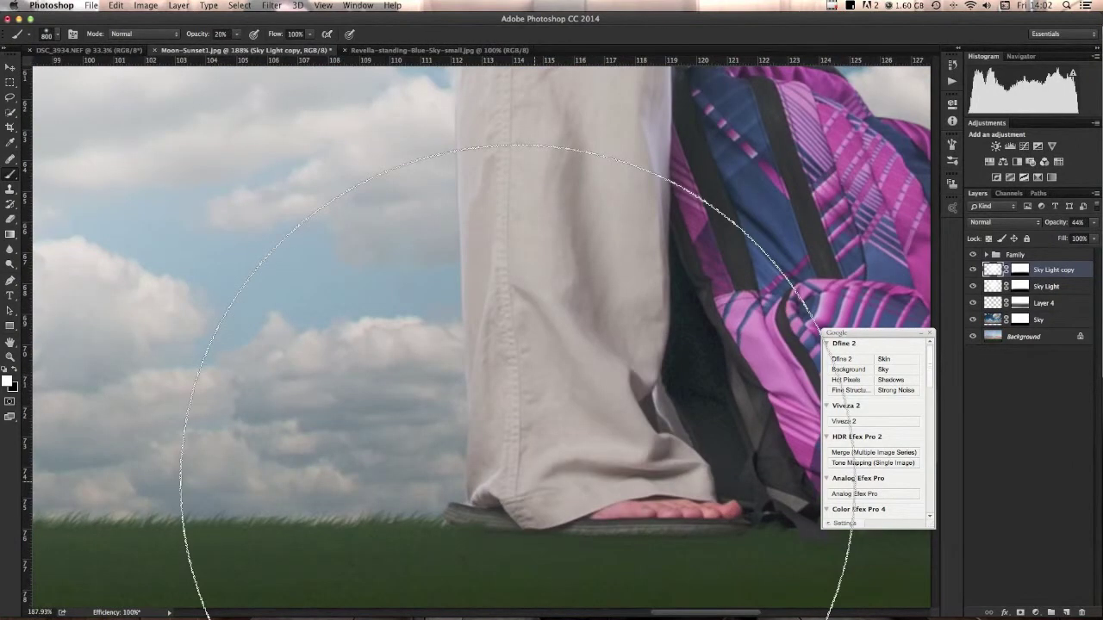
pyautogui.press('[')
pyautogui.press('[')
pyautogui.press('[')
pyautogui.press('[')
pyautogui.press('[')
pyautogui.press('[')
pyautogui.press('[')
pyautogui.press('[')
pyautogui.press('[')
pyautogui.press('[')
pyautogui.press('[')
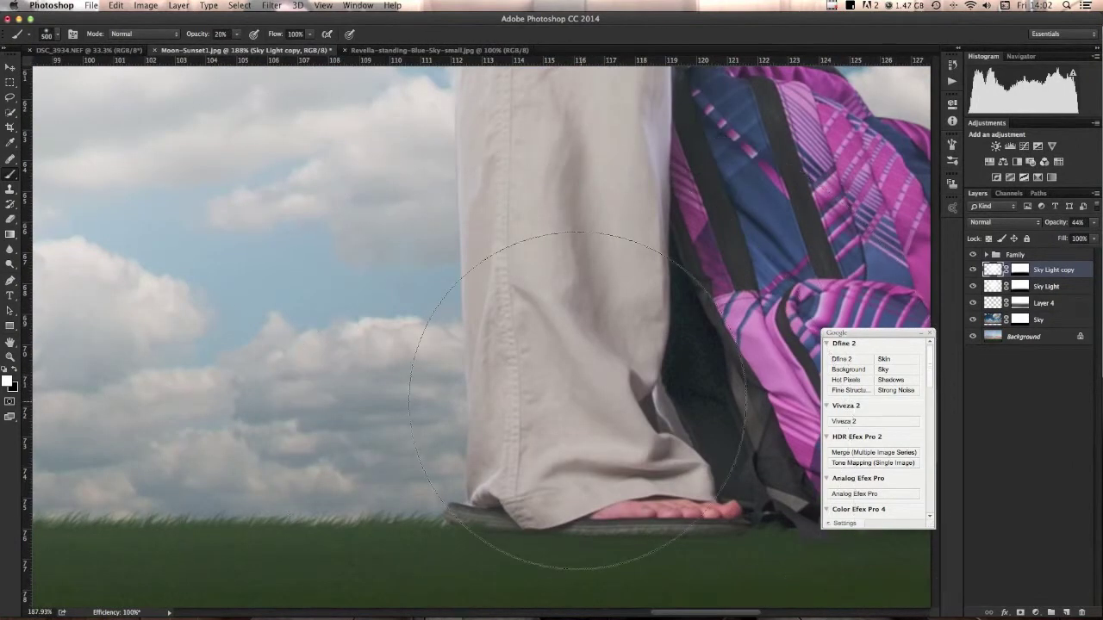
pyautogui.scroll(3, 529, 440)
pyautogui.scroll(4, 532, 439)
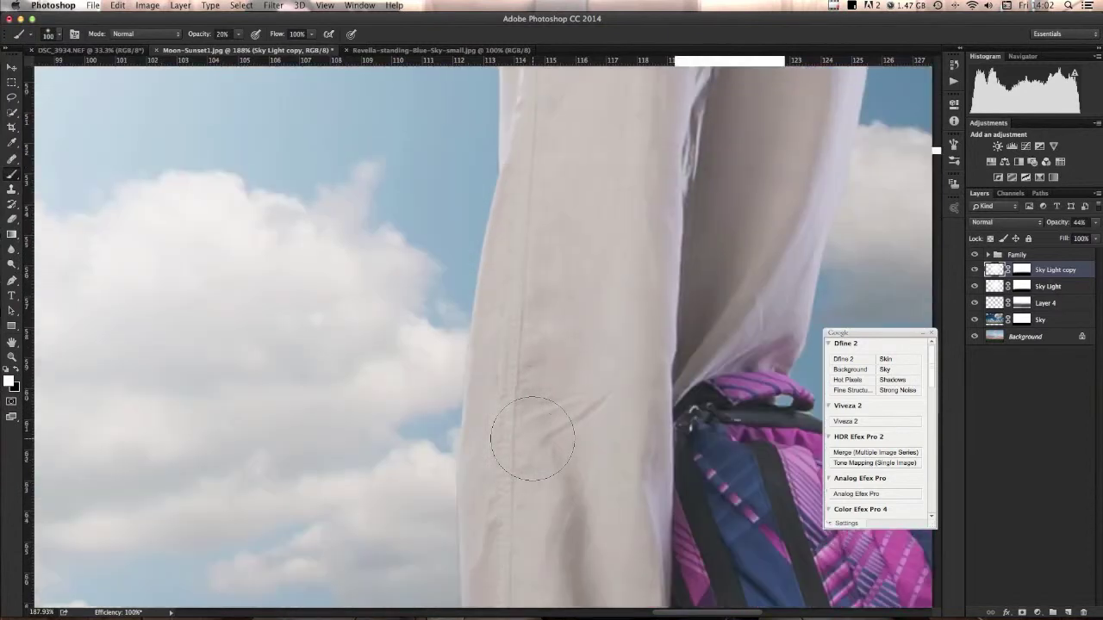
pyautogui.scroll(-3, 524, 442)
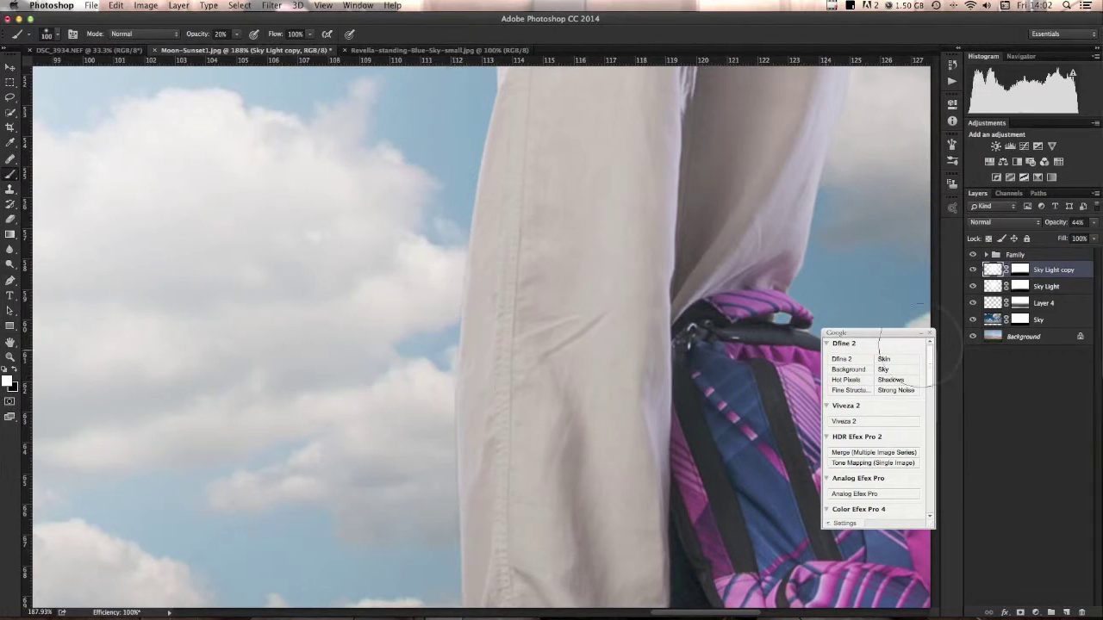
pyautogui.click(989, 255)
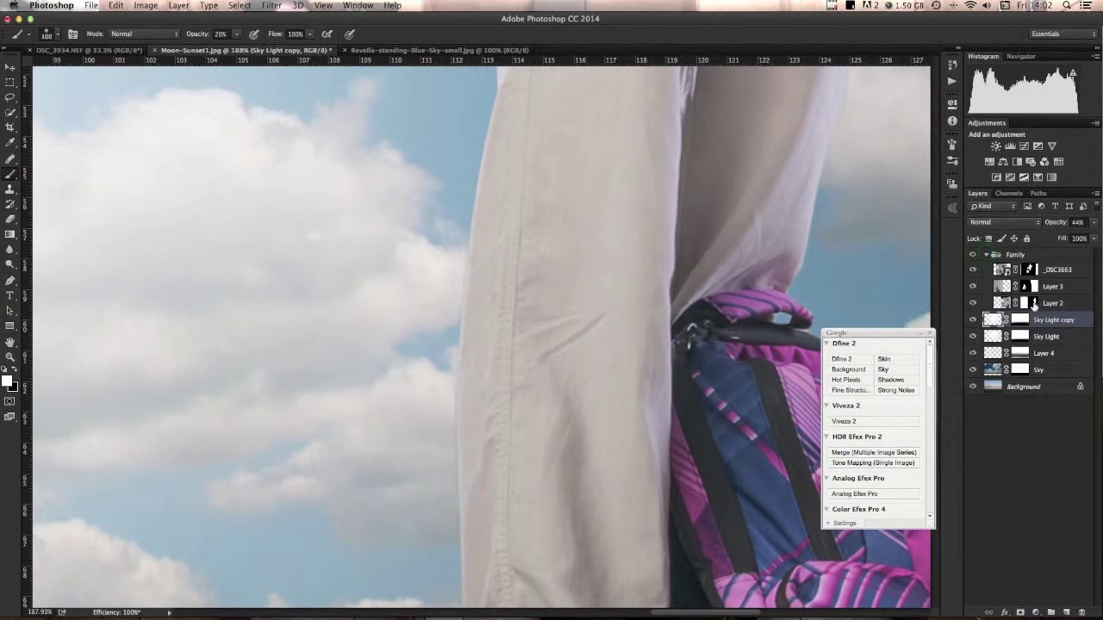
pyautogui.click(1032, 302)
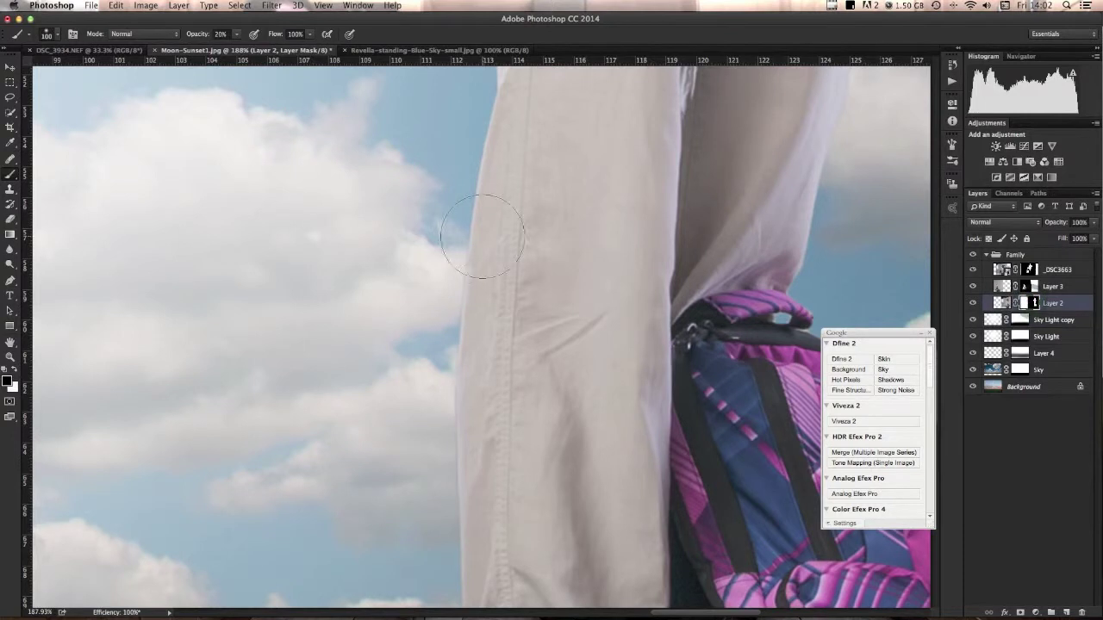
pyautogui.press('0')
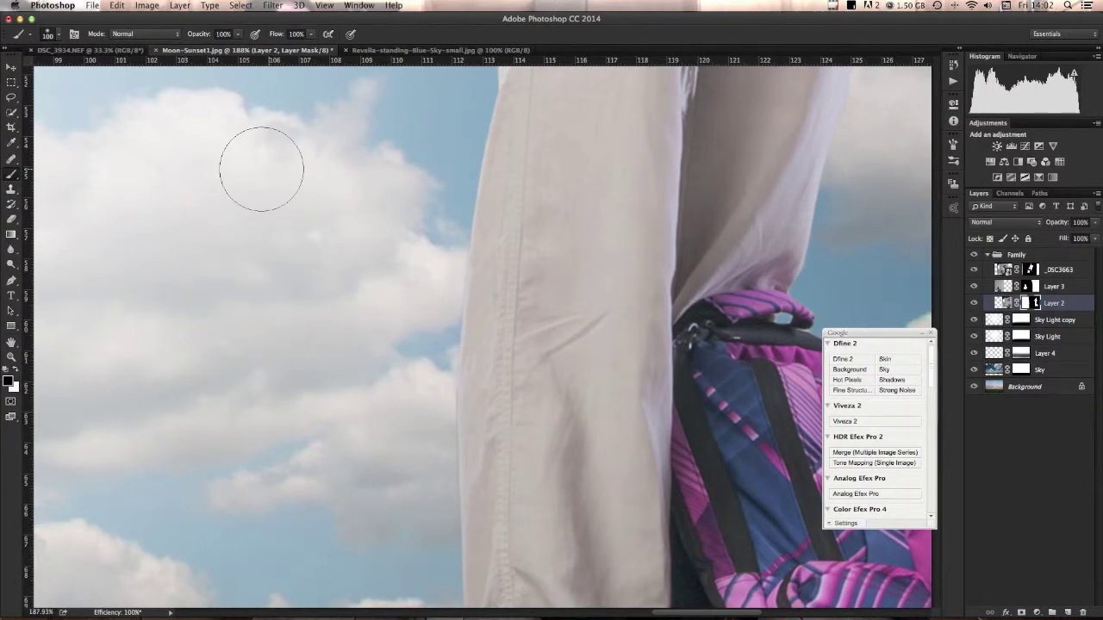
pyautogui.click(159, 35)
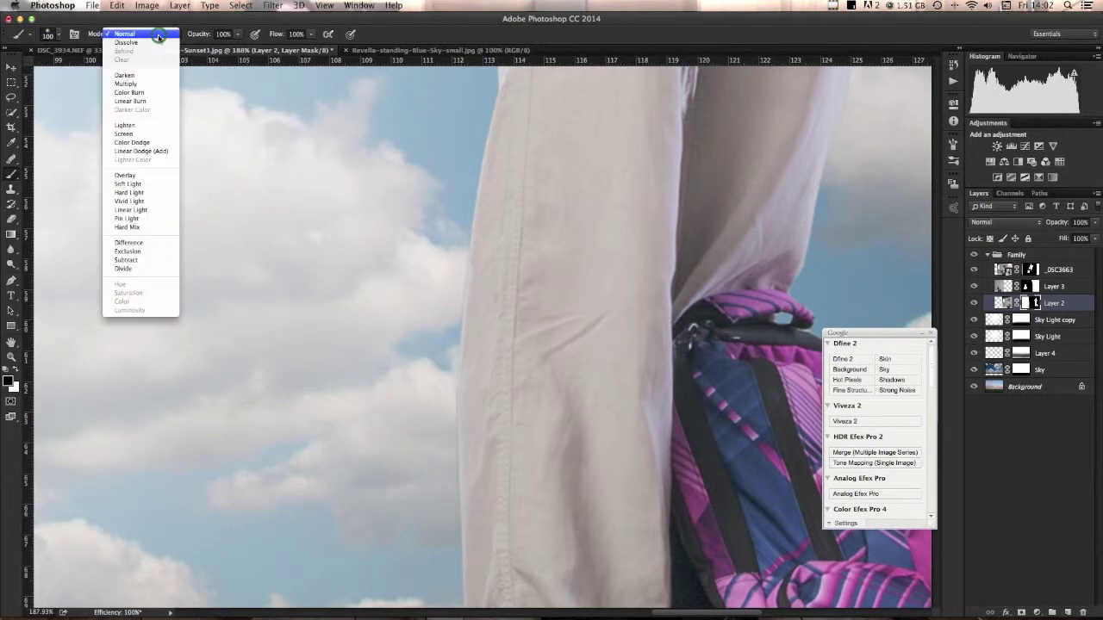
pyautogui.click(143, 177)
# - Clean the fringe along the outer edge of the woman's lower trouser leg on Layer 2's mask with a 45 px brush
pyautogui.moveTo(460, 324); pyautogui.dragTo(461, 508)
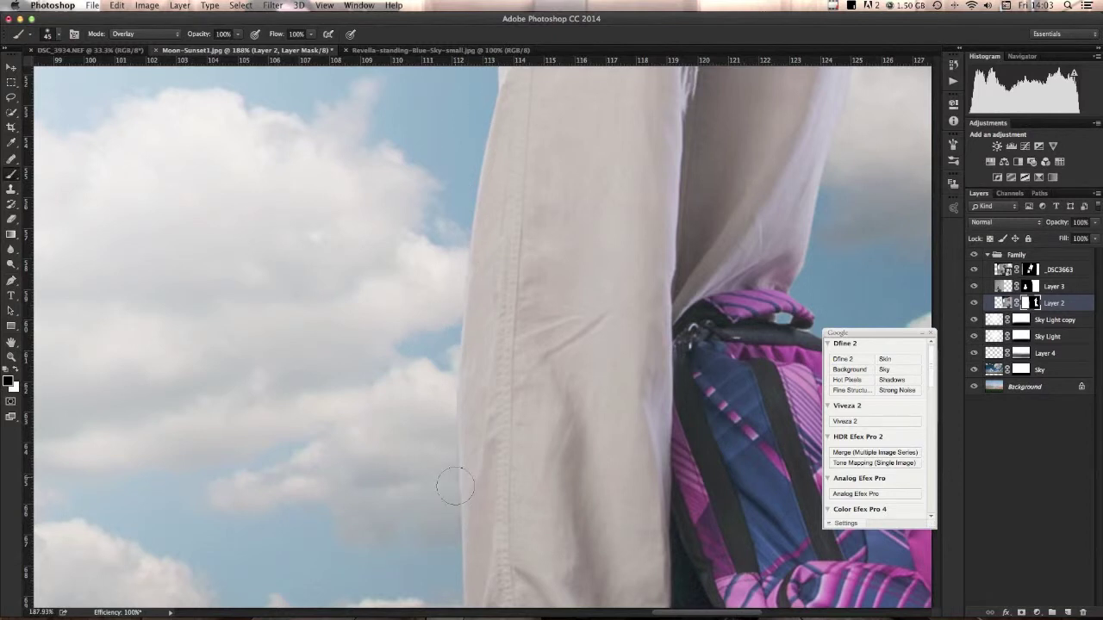
pyautogui.moveTo(457, 503); pyautogui.dragTo(458, 484)
pyautogui.moveTo(446, 530); pyautogui.dragTo(406, 301)
pyautogui.click(415, 325)
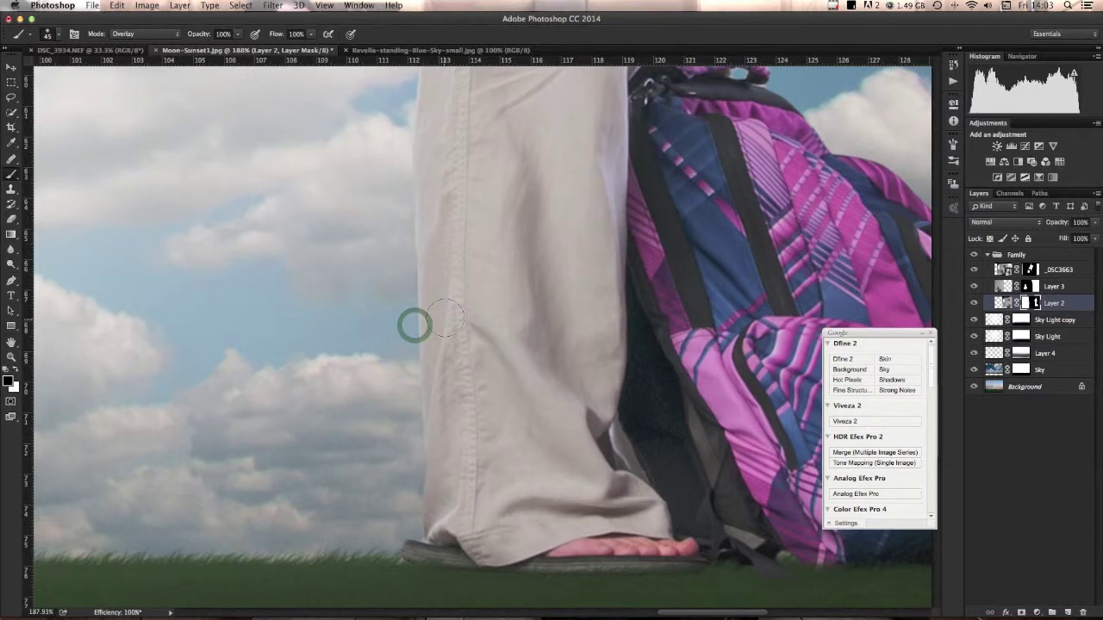
pyautogui.moveTo(445, 232); pyautogui.dragTo(474, 546)
pyautogui.moveTo(482, 335); pyautogui.dragTo(456, 570)
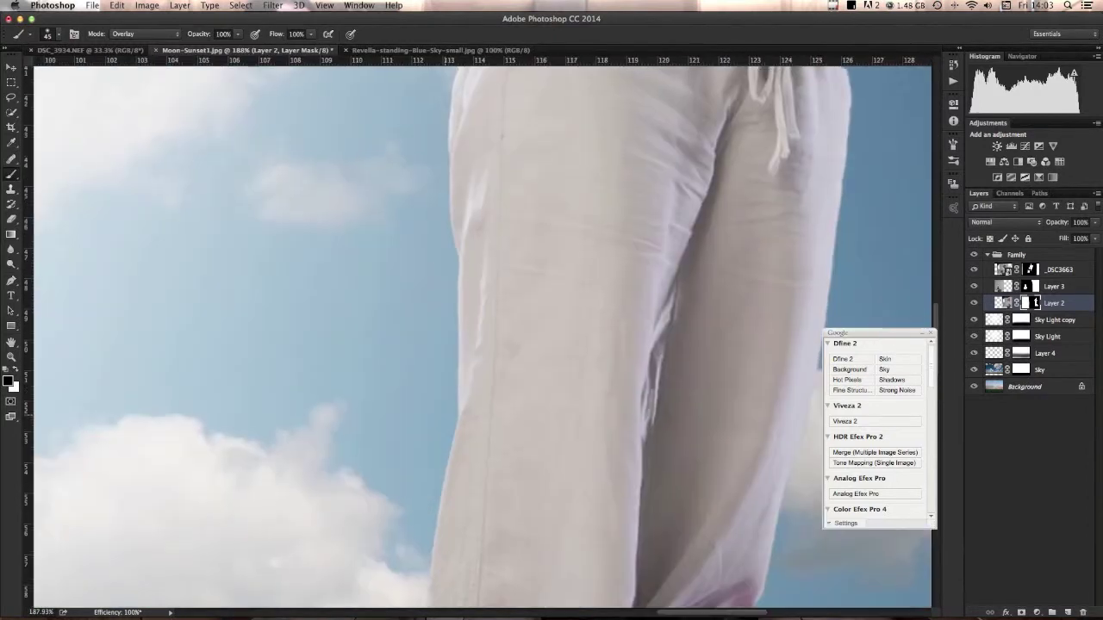
# - Continue cleaning Layer 2's mask along the woman's upper trouser leg and the hoodie sleeve on the side facing the man
pyautogui.click(431, 522)
pyautogui.moveTo(469, 191); pyautogui.dragTo(481, 492)
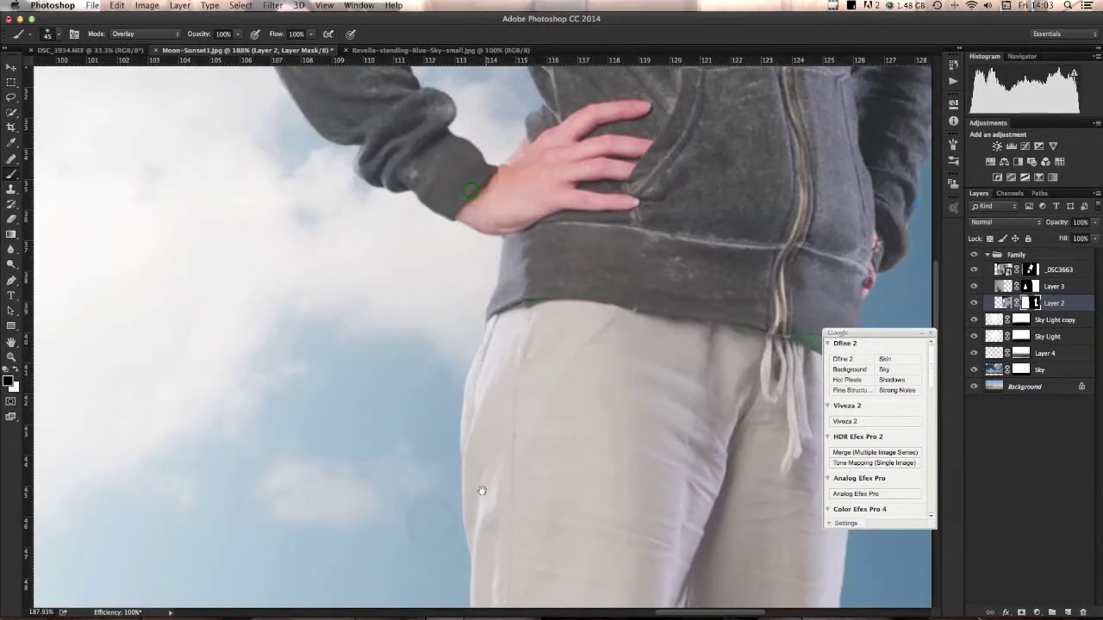
pyautogui.click(457, 503)
pyautogui.moveTo(328, 185); pyautogui.dragTo(386, 446)
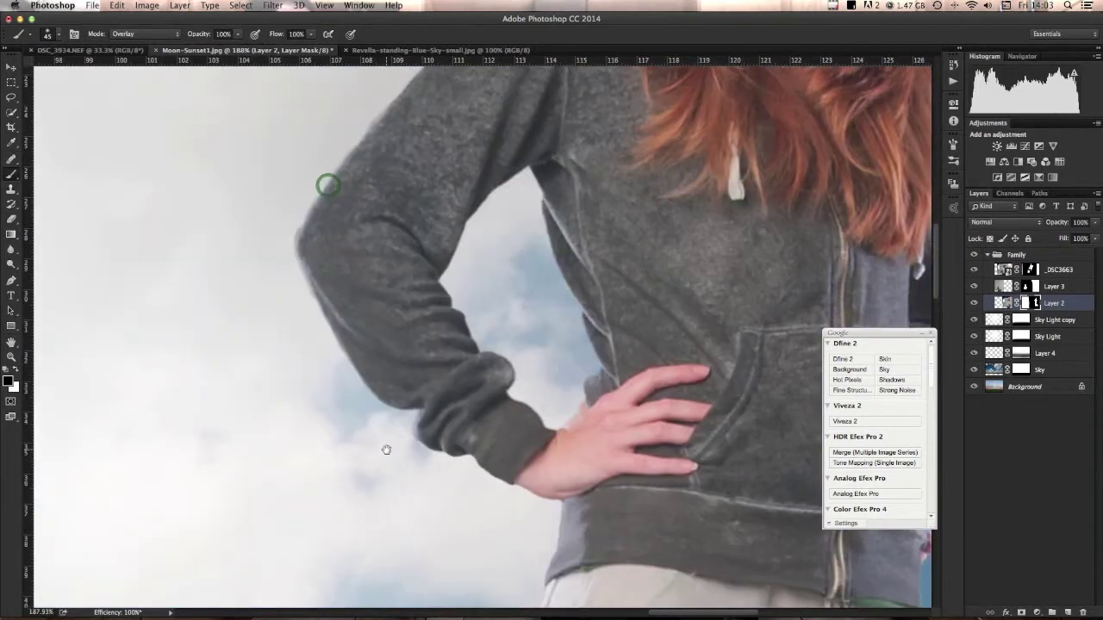
pyautogui.moveTo(394, 229); pyautogui.dragTo(364, 365)
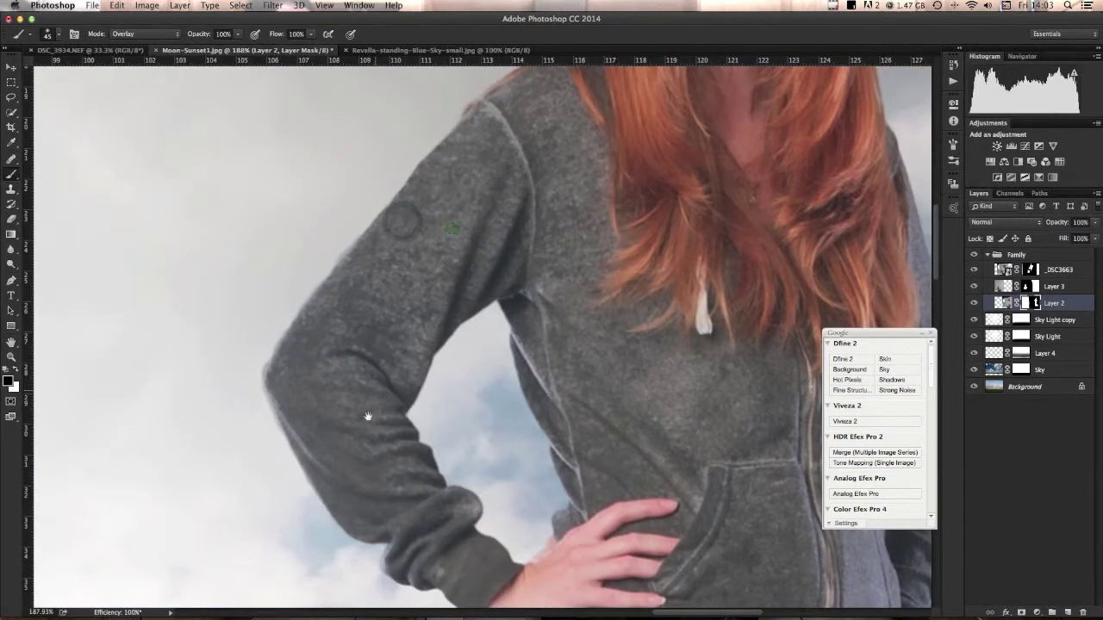
# - Clean the fringe on Layer 2's mask along the woman's hoodie sleeve on the side away from the man
pyautogui.scroll(10, 368, 417)
pyautogui.hscroll(5, 367, 417)
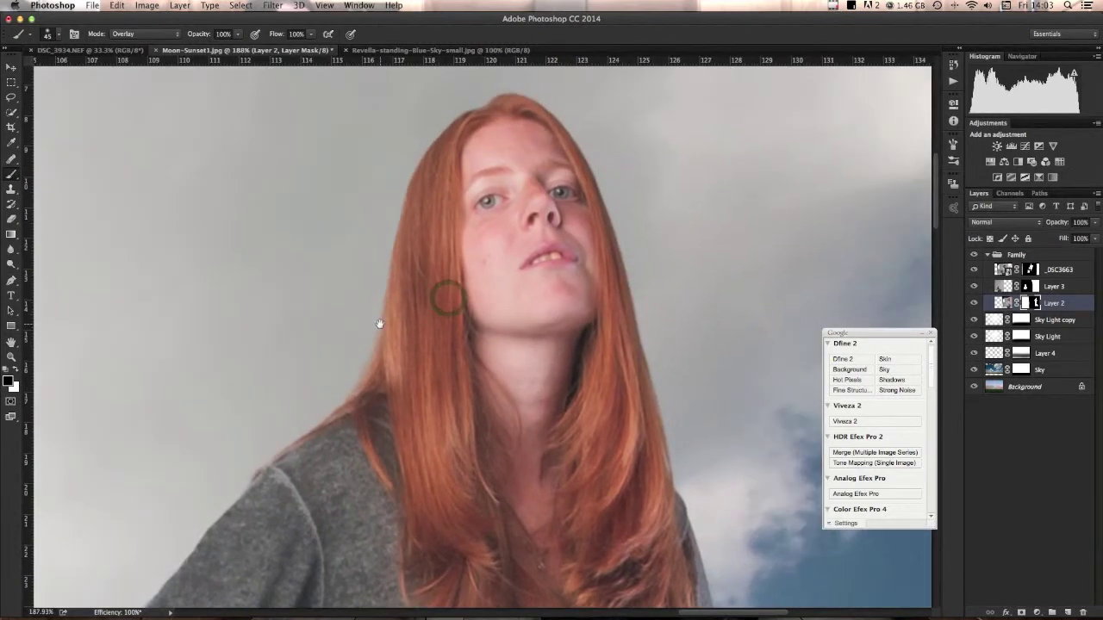
pyautogui.scroll(-5, 530, 442)
pyautogui.hscroll(5, 530, 441)
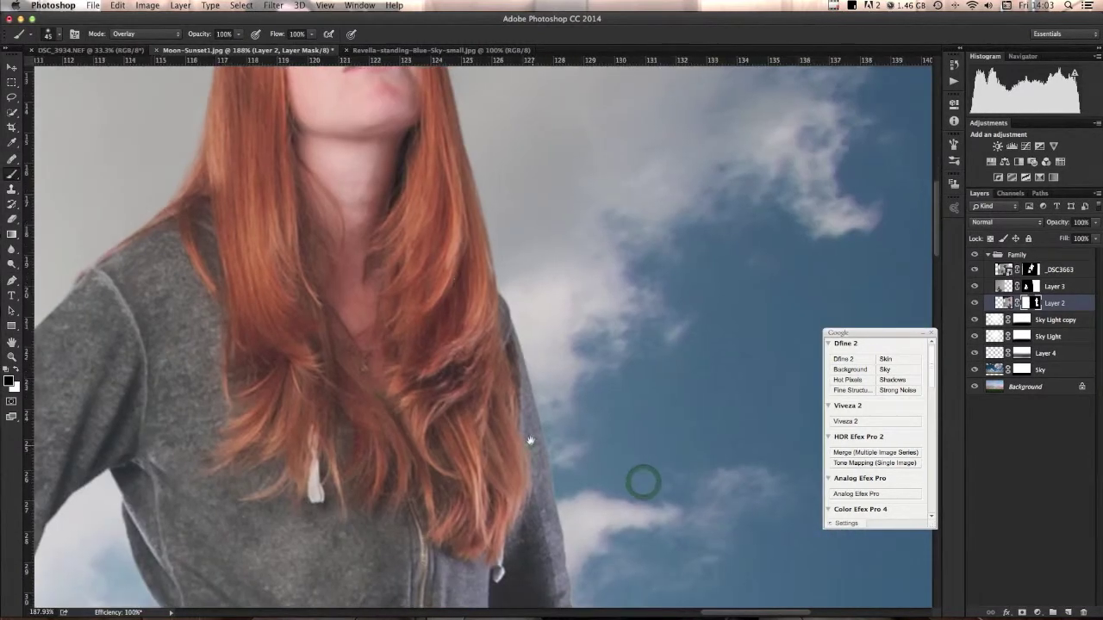
pyautogui.scroll(-3, 530, 441)
pyautogui.hscroll(2, 530, 441)
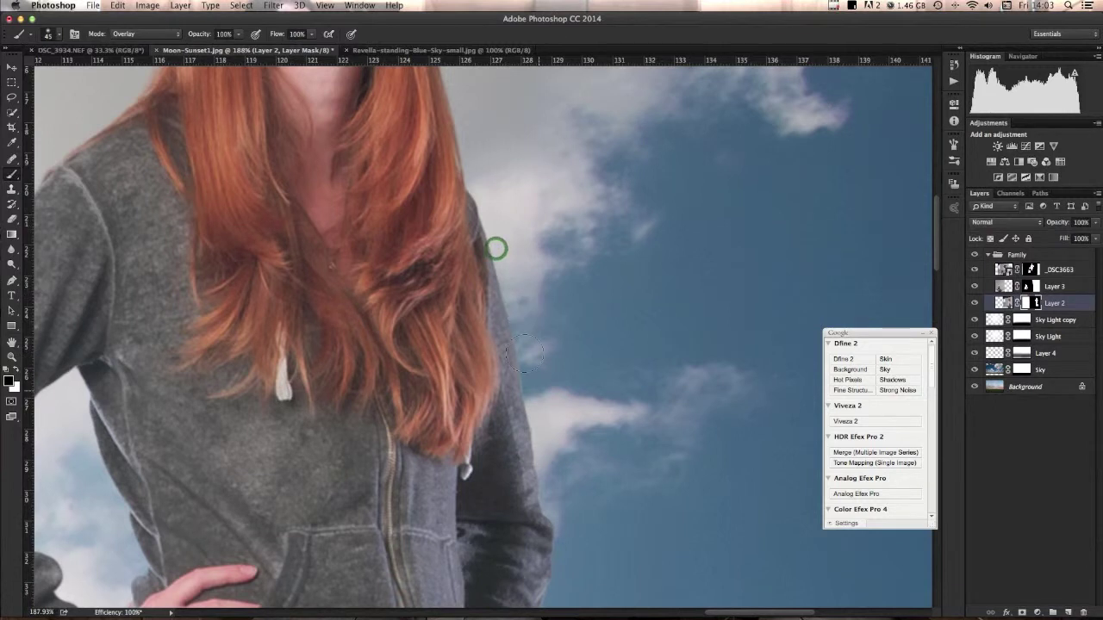
pyautogui.scroll(-5, 526, 355)
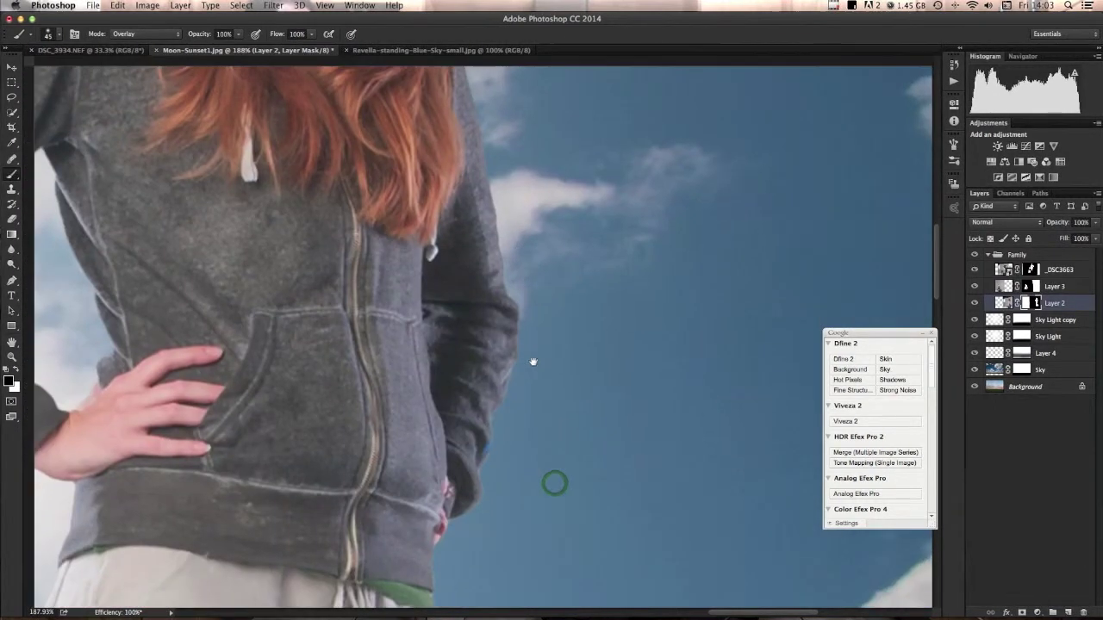
pyautogui.press('super+r')
pyautogui.scroll(-5, 470, 278)
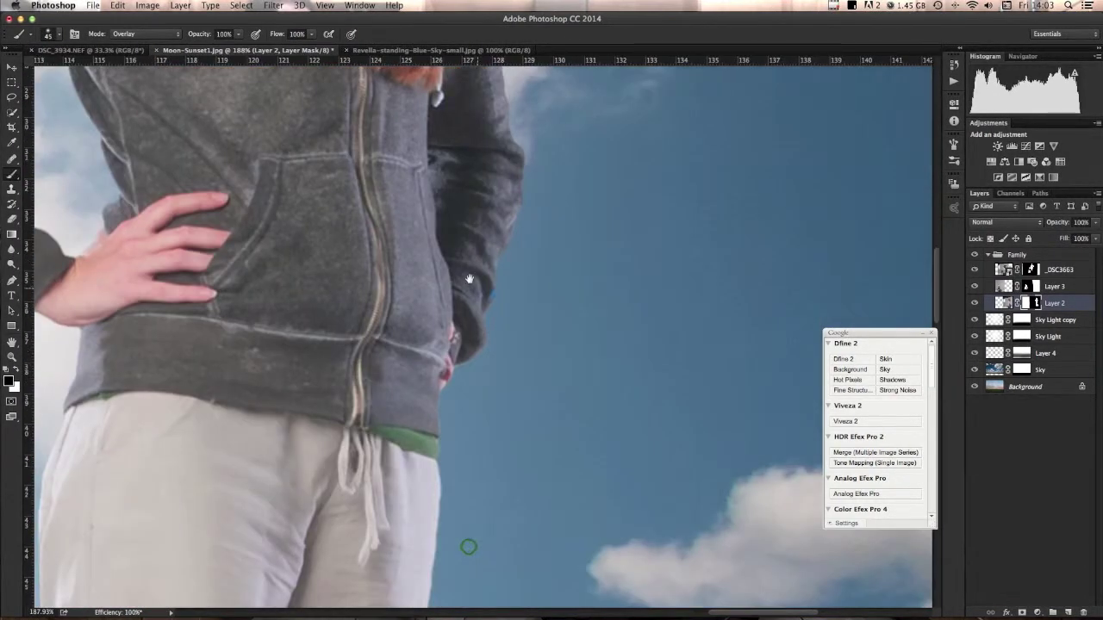
# - Clean Layer 2's mask along the woman's trouser leg on the side away from the man and around the purple backpack
pyautogui.scroll(-4, 470, 278)
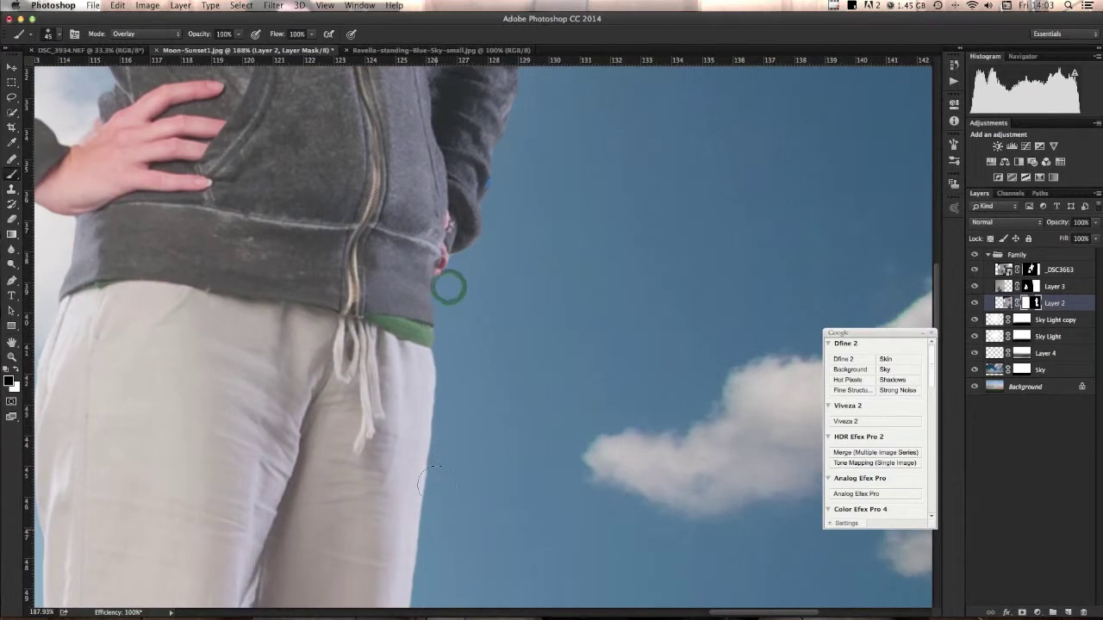
pyautogui.scroll(-5, 448, 465)
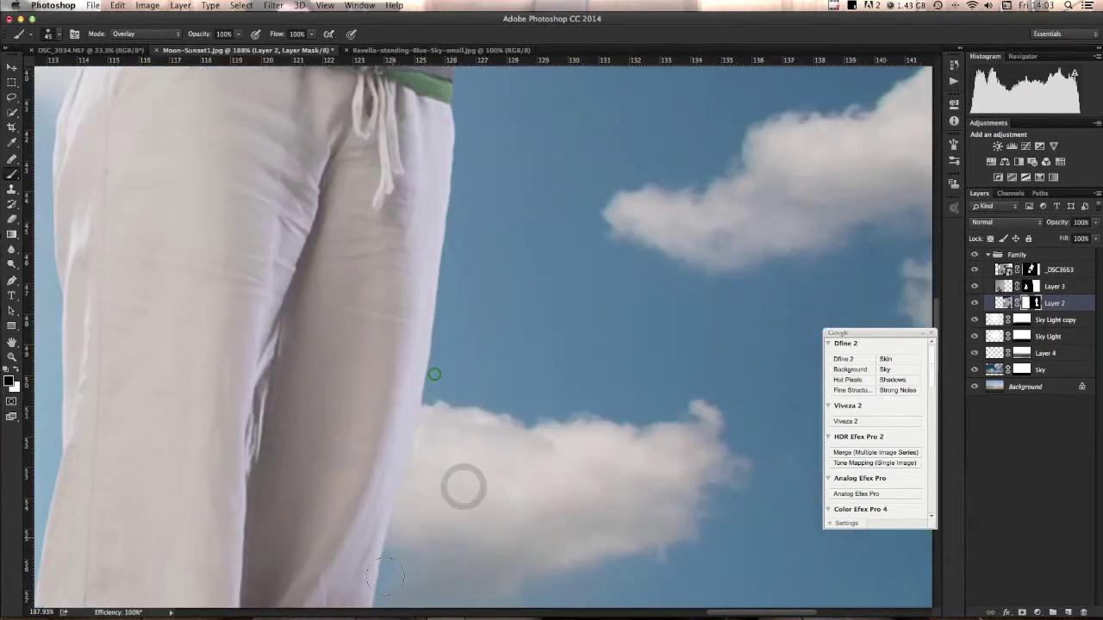
pyautogui.scroll(-5, 448, 431)
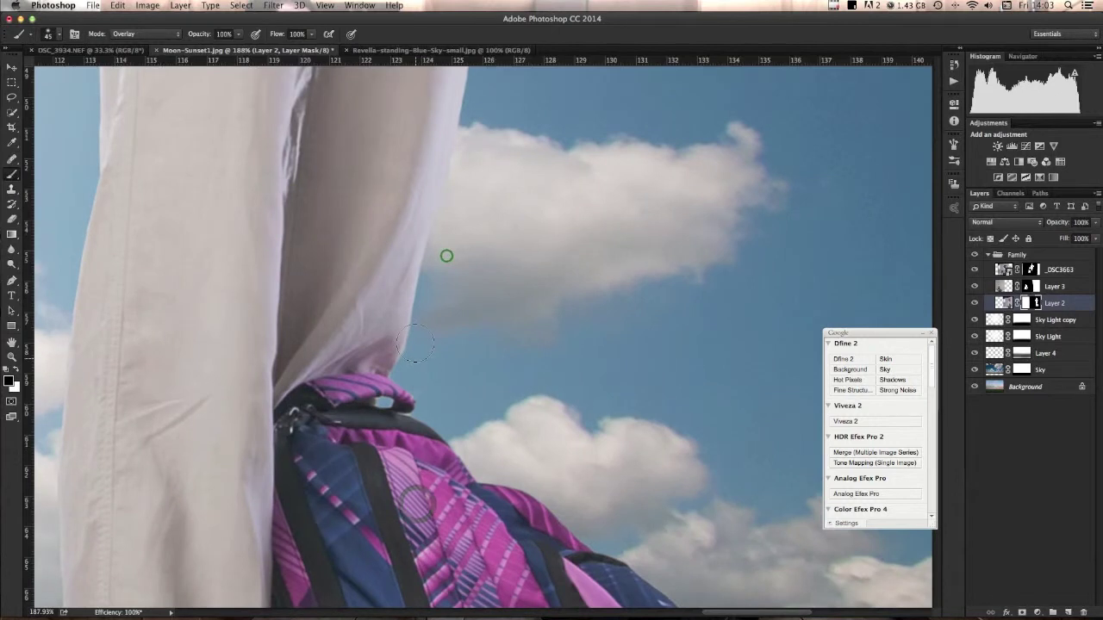
pyautogui.scroll(-5, 431, 345)
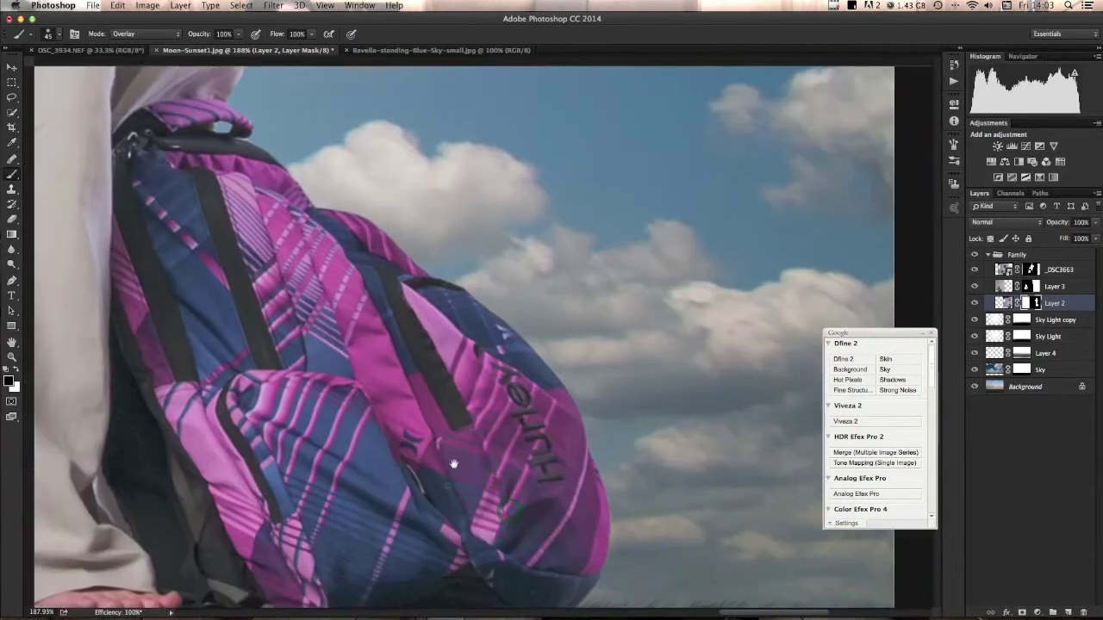
pyautogui.scroll(-5, 454, 464)
pyautogui.press('super+r')
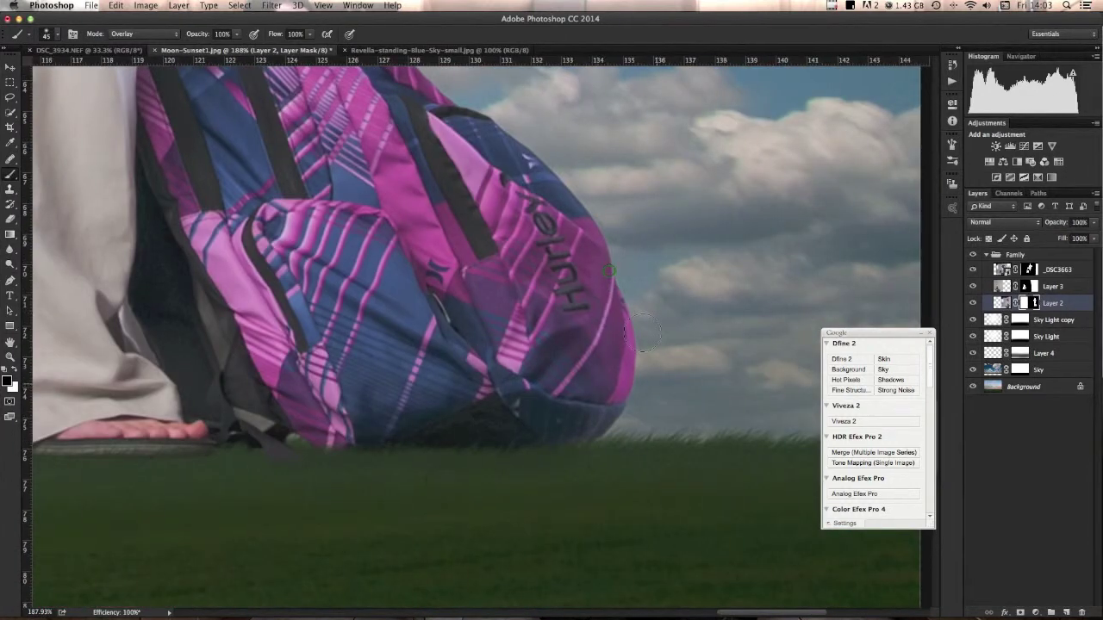
# - Stamp all visible layers into a new merged layer above the Family group
pyautogui.press('super+space')
pyautogui.moveTo(453, 409); pyautogui.dragTo(353, 317)
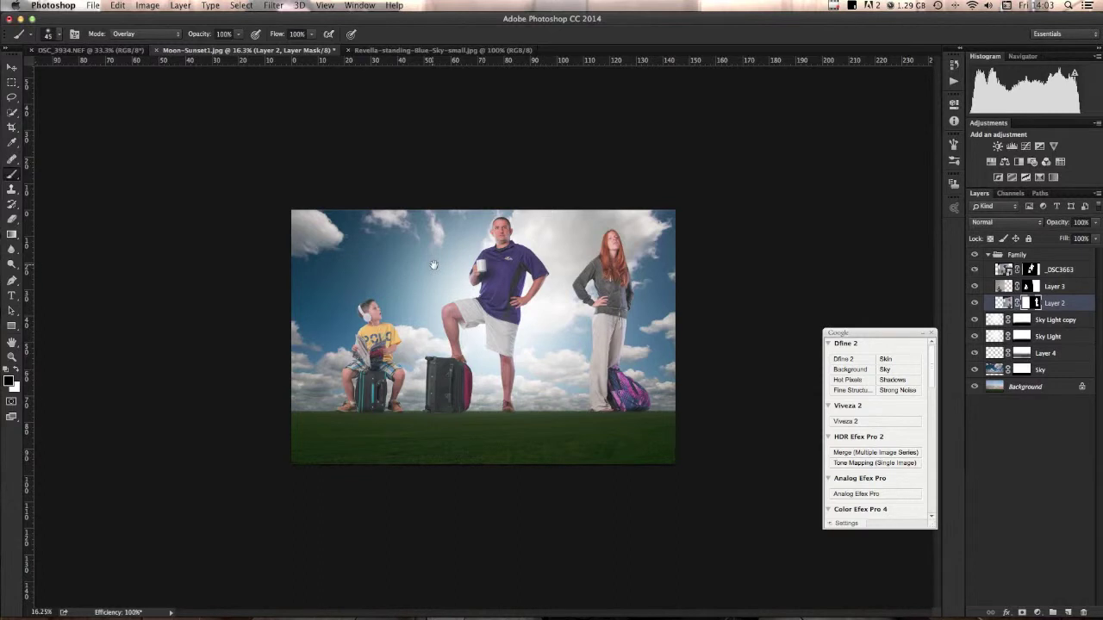
pyautogui.press('x')
pyautogui.click(1049, 256)
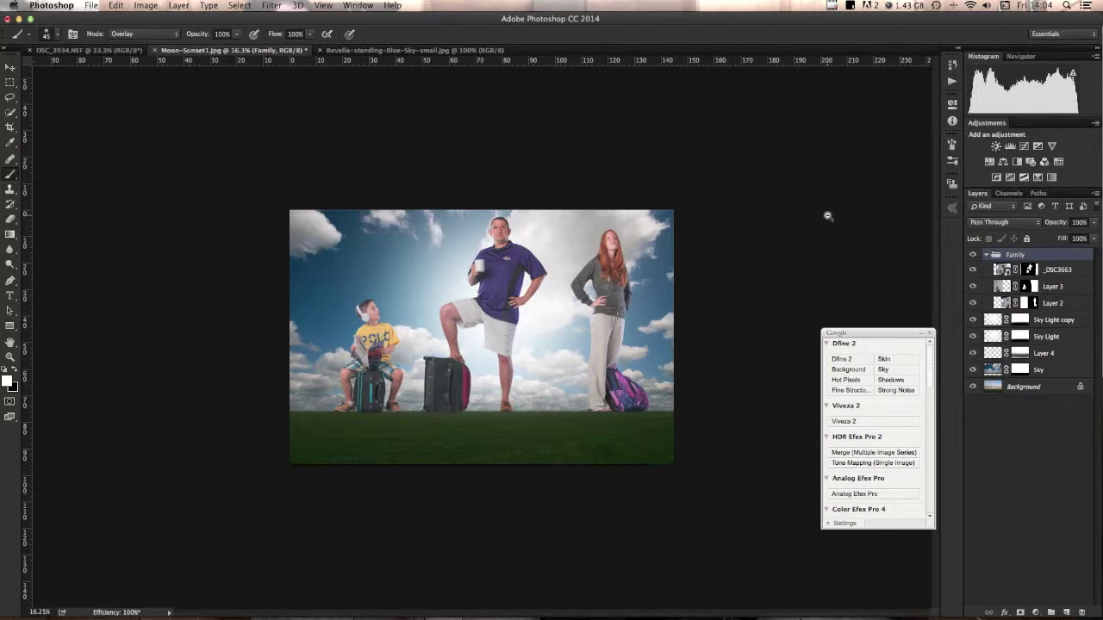
pyautogui.press('super+alt+shift+e')
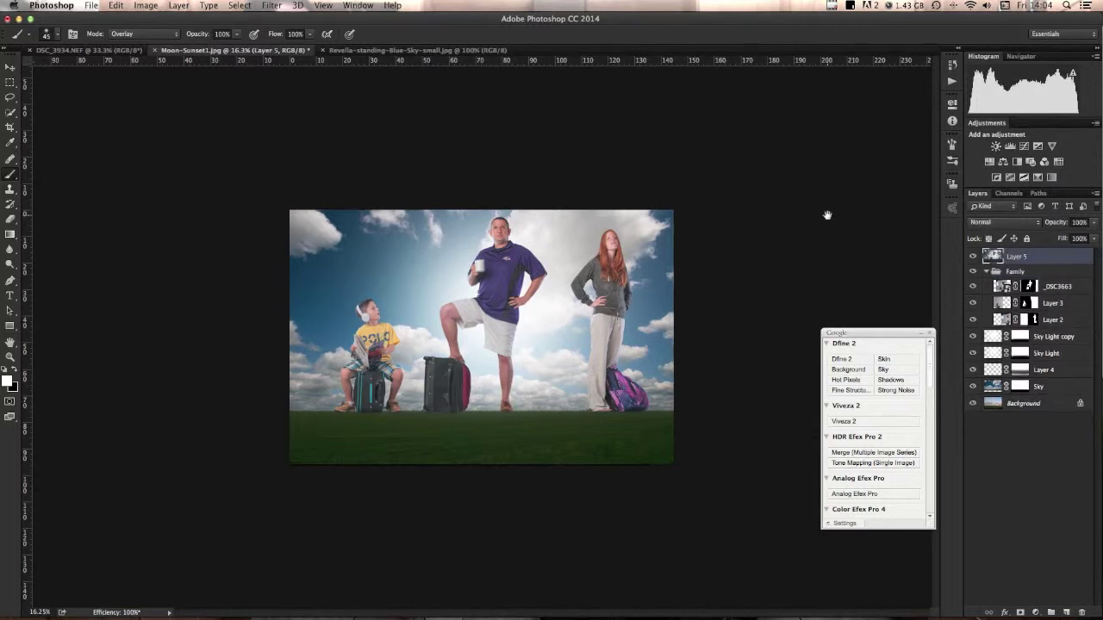
# - Apply the Average blur filter to the merged layer on top of the stack
pyautogui.click(273, 8)
pyautogui.click(274, 9)
pyautogui.moveTo(296, 131)
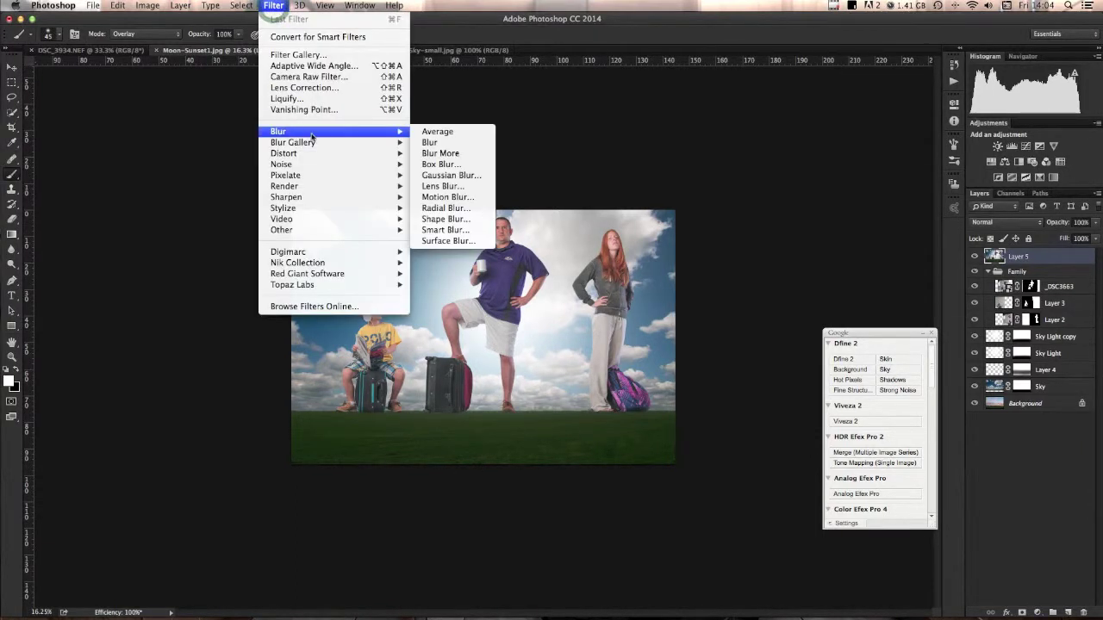
pyautogui.click(435, 133)
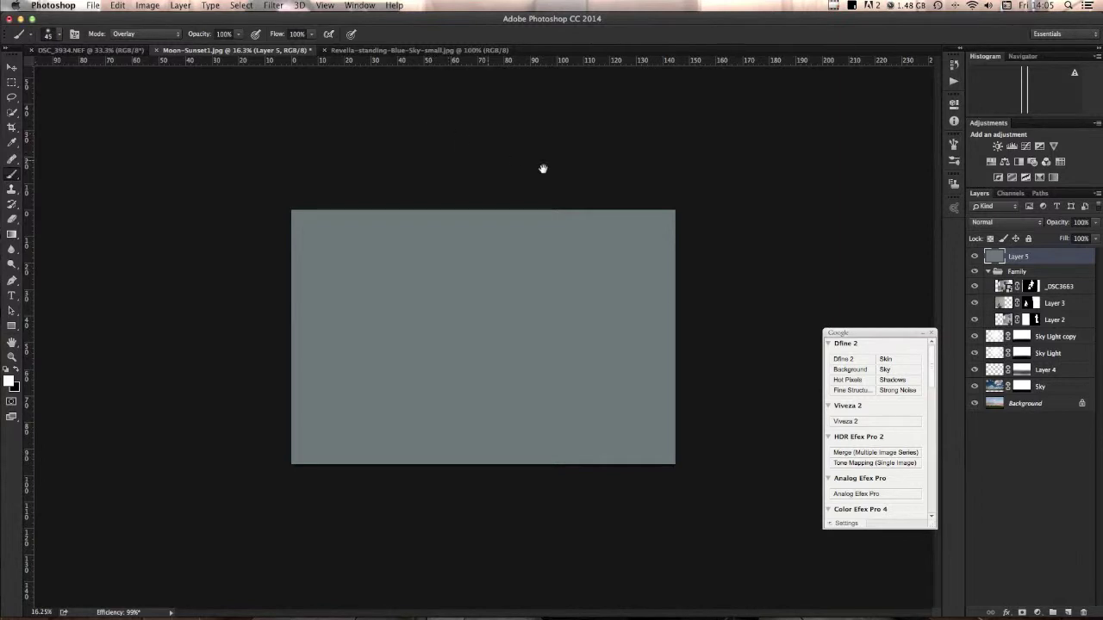
# - Set the averaged layer's blend mode to Color and its opacity to 20%
pyautogui.click(982, 223)
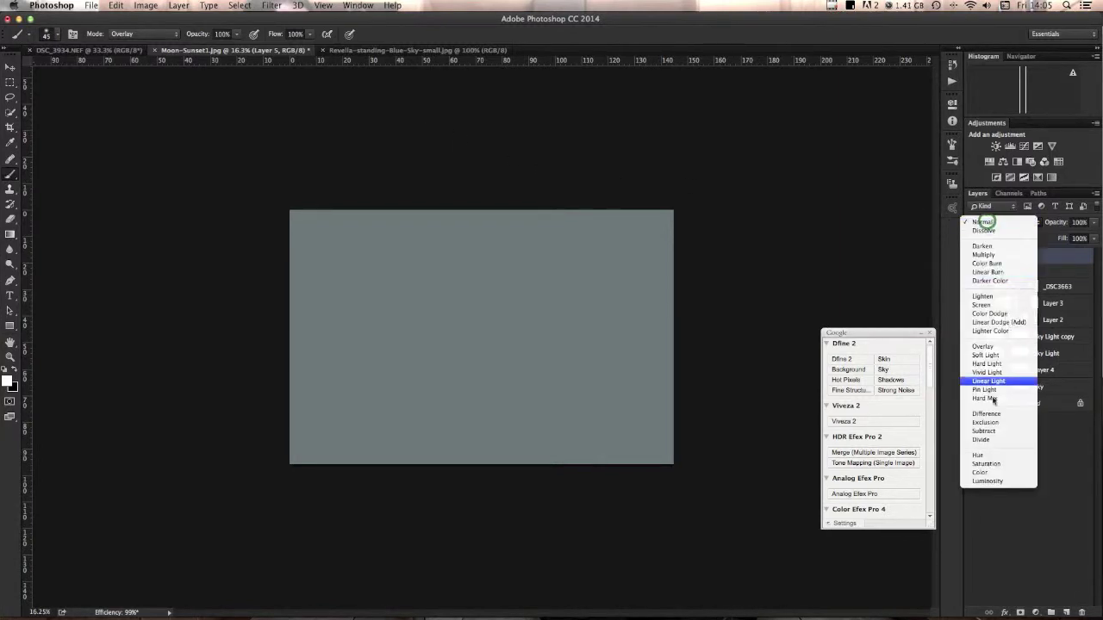
pyautogui.click(990, 473)
pyautogui.click(1075, 223)
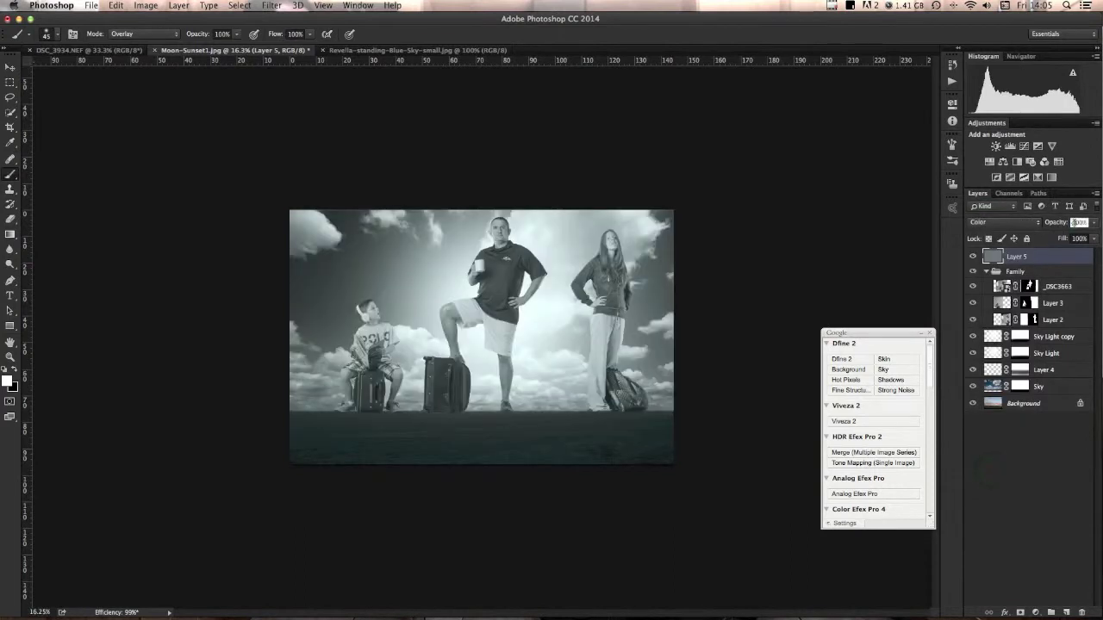
pyautogui.write('20')
pyautogui.press('Return')
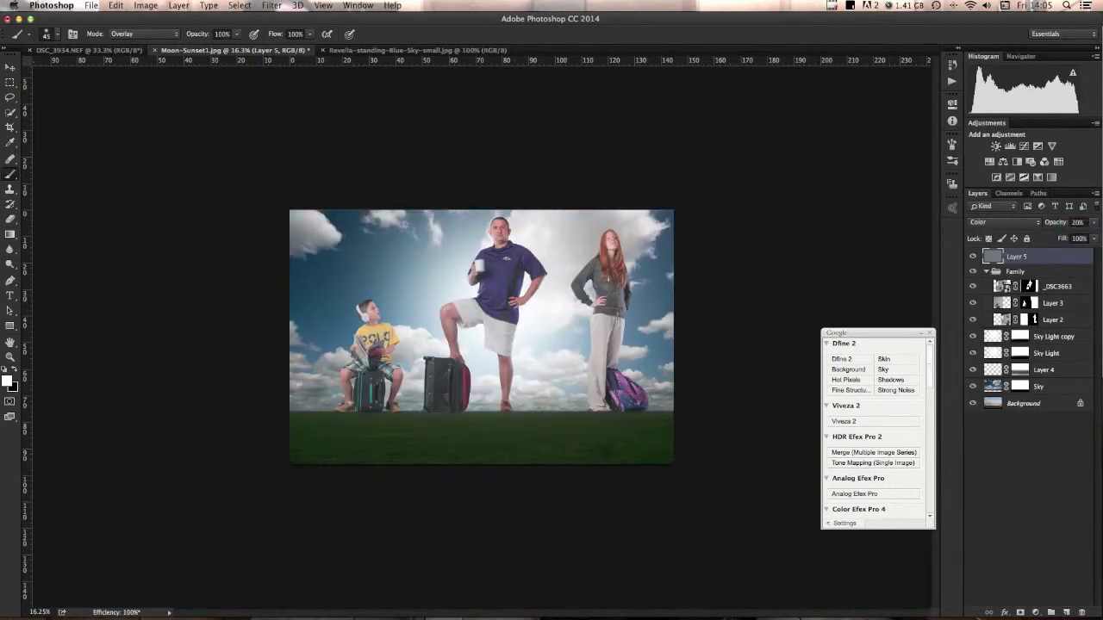
# - Toggle the visibility of Layer 5 repeatedly to compare the image with and without the averaged color tint
pyautogui.click(973, 258)
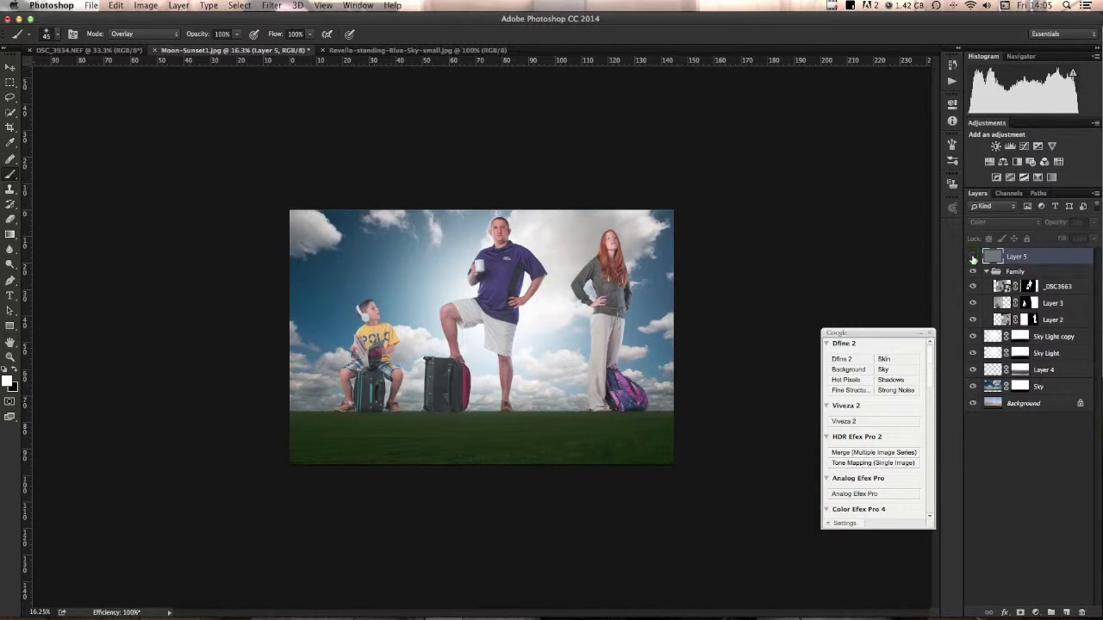
pyautogui.click(973, 258)
pyautogui.click(973, 258)
pyautogui.click(973, 259)
pyautogui.click(973, 258)
pyautogui.click(973, 258)
pyautogui.click(973, 257)
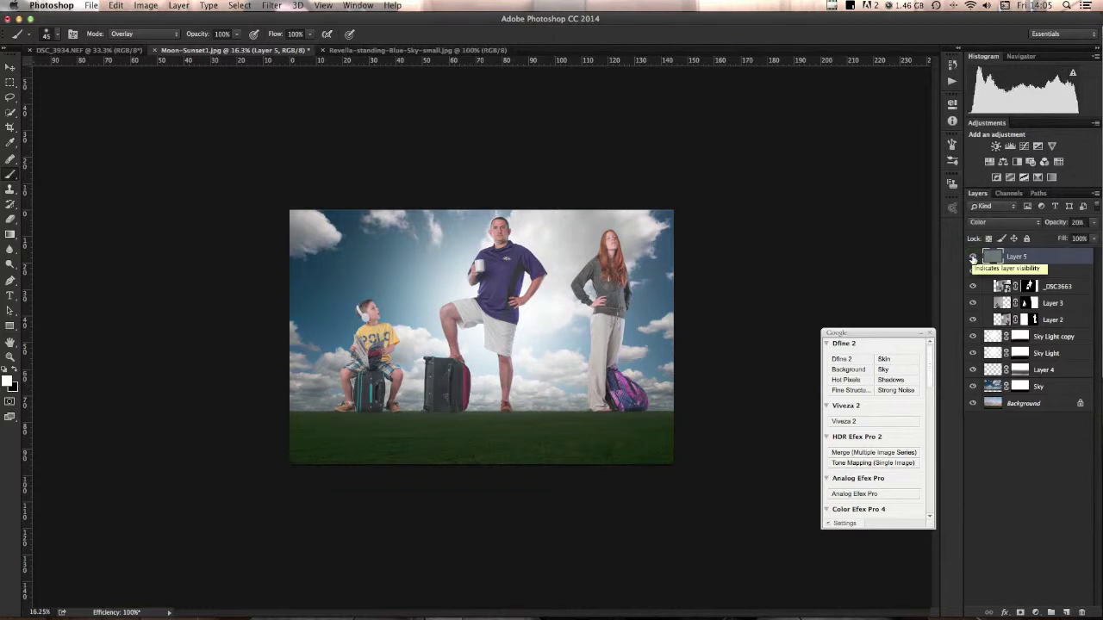
pyautogui.click(972, 257)
pyautogui.click(972, 258)
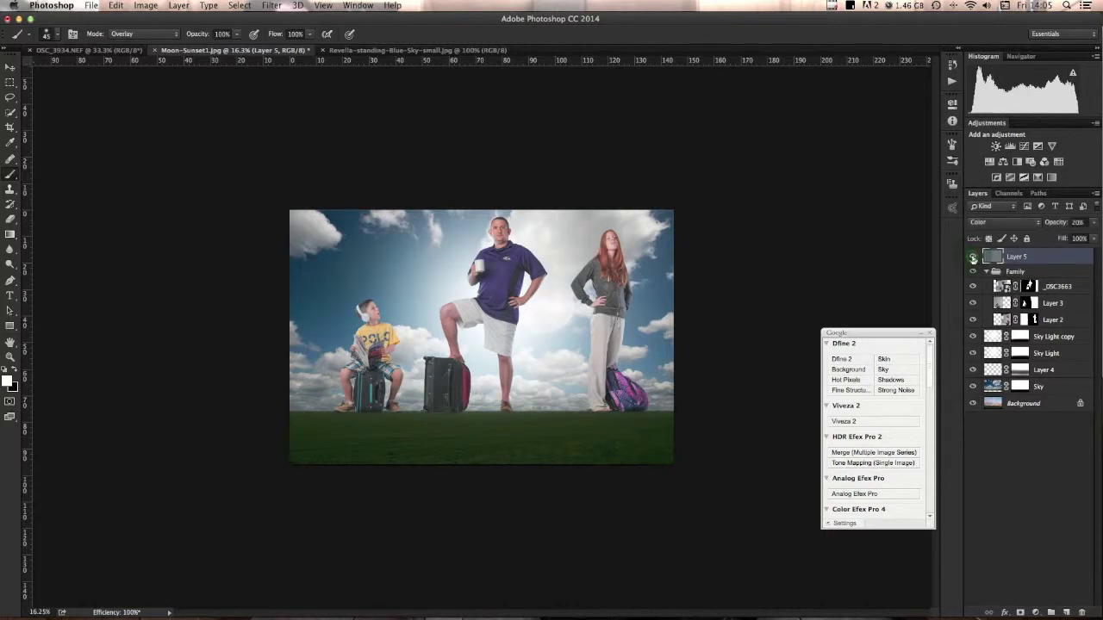
# - Hide Layer 5, add a Gradient Map adjustment layer above it, and hide the new layer too
pyautogui.click(973, 258)
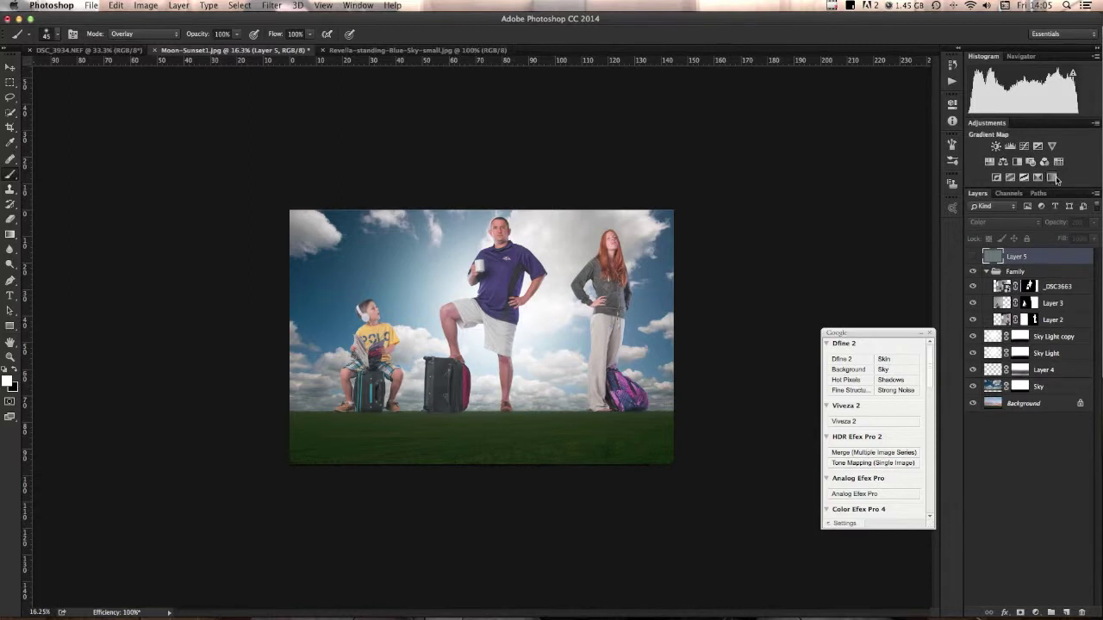
pyautogui.click(1051, 178)
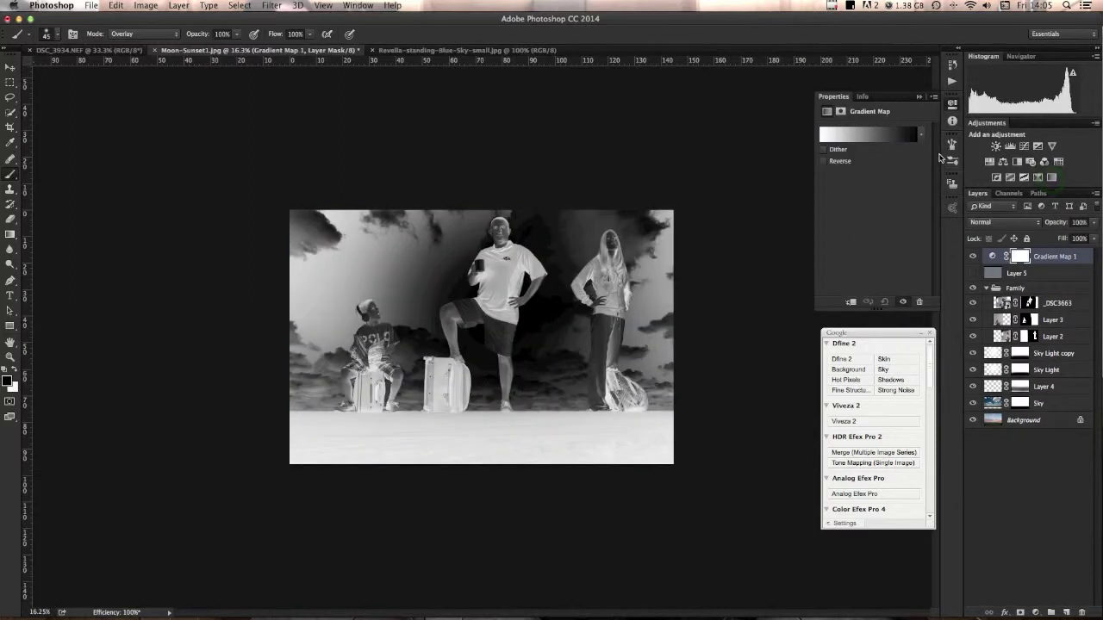
pyautogui.click(972, 256)
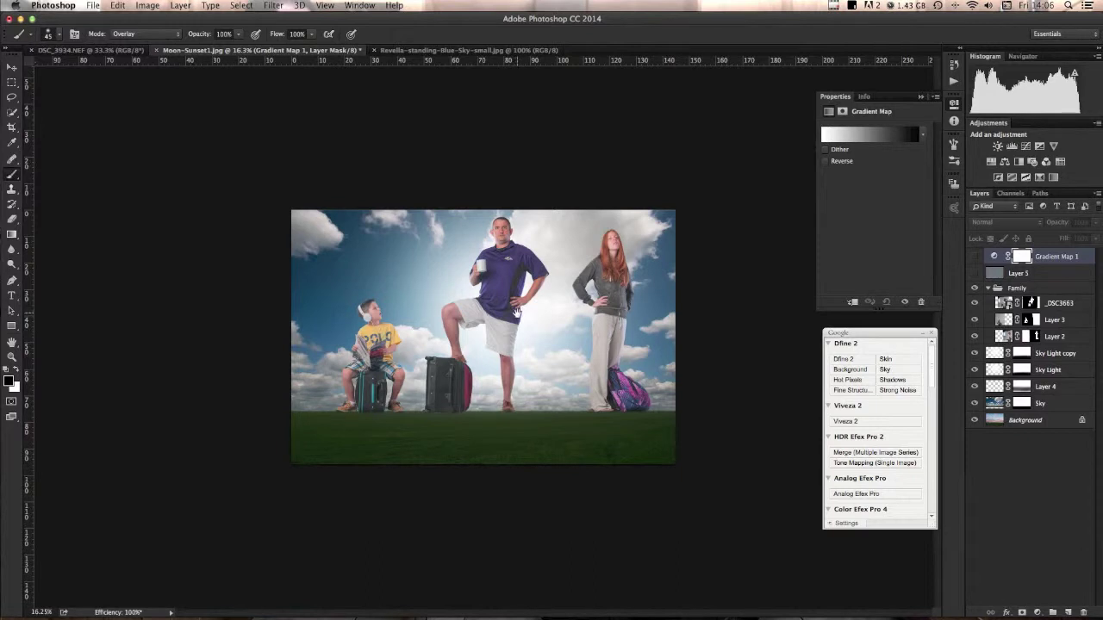
# - Edit the gradient map's gradient and change the color stop at location 0% to blue 0159ab
pyautogui.click(923, 135)
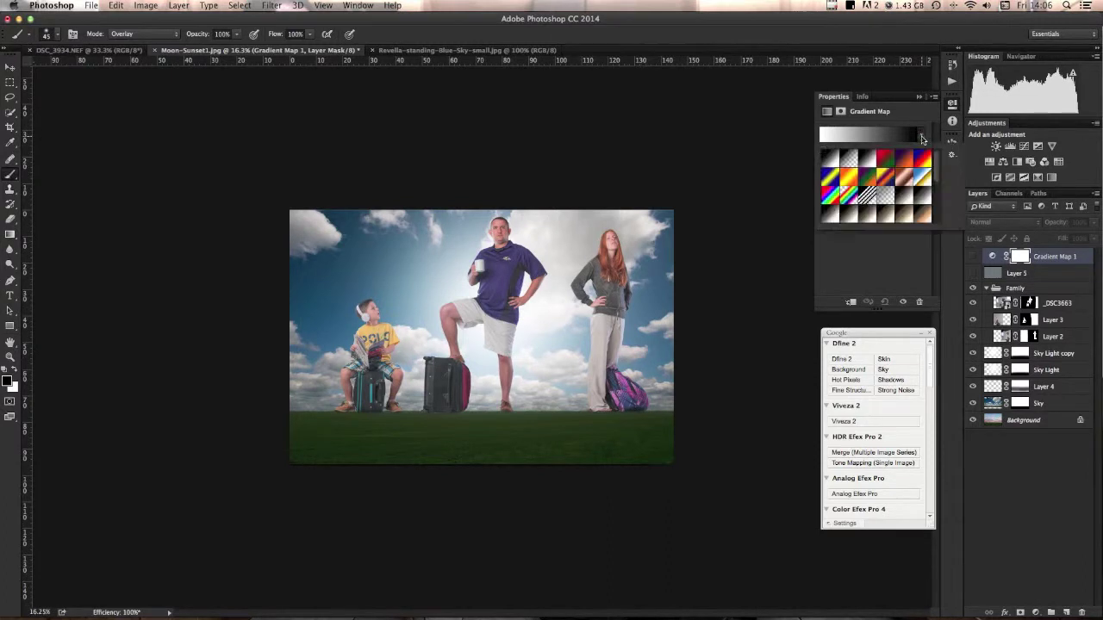
pyautogui.click(847, 138)
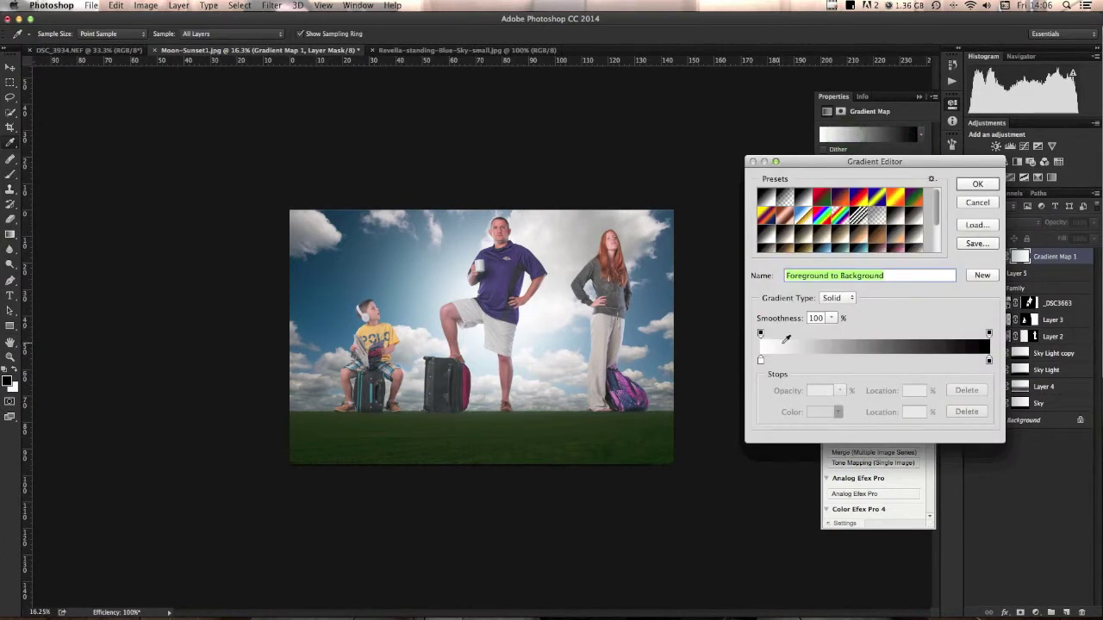
pyautogui.moveTo(864, 162); pyautogui.dragTo(664, 157)
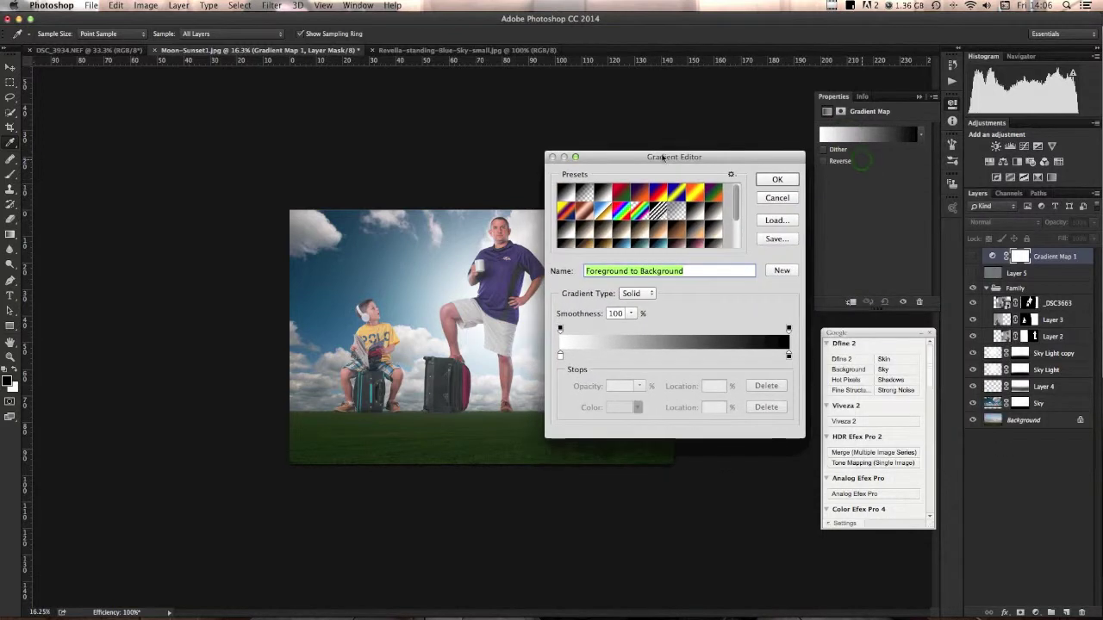
pyautogui.click(560, 355)
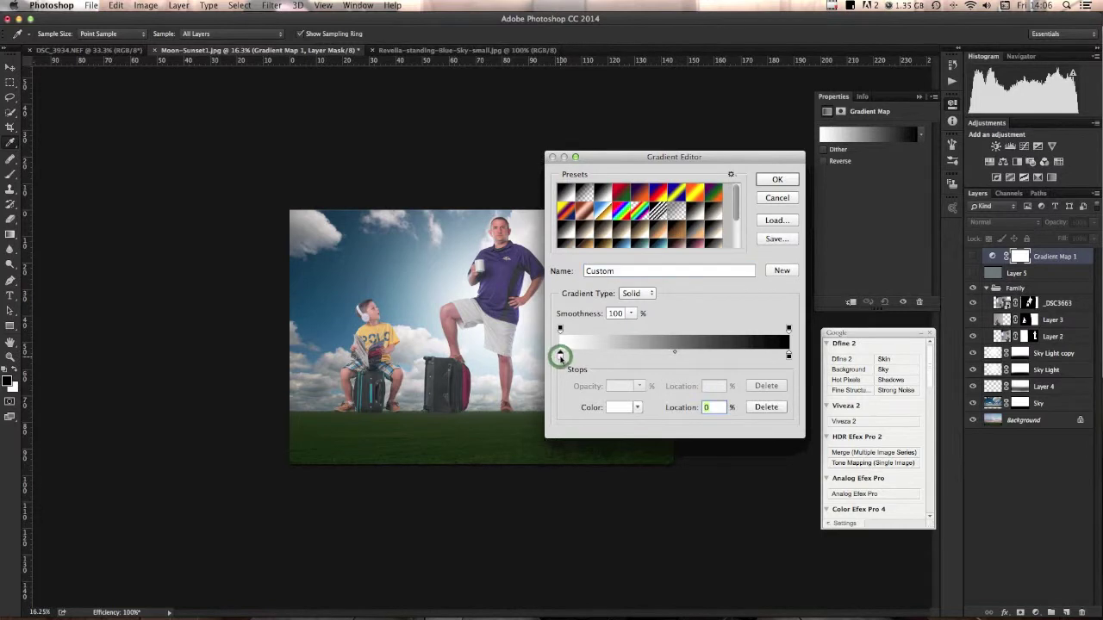
pyautogui.doubleClick(560, 357)
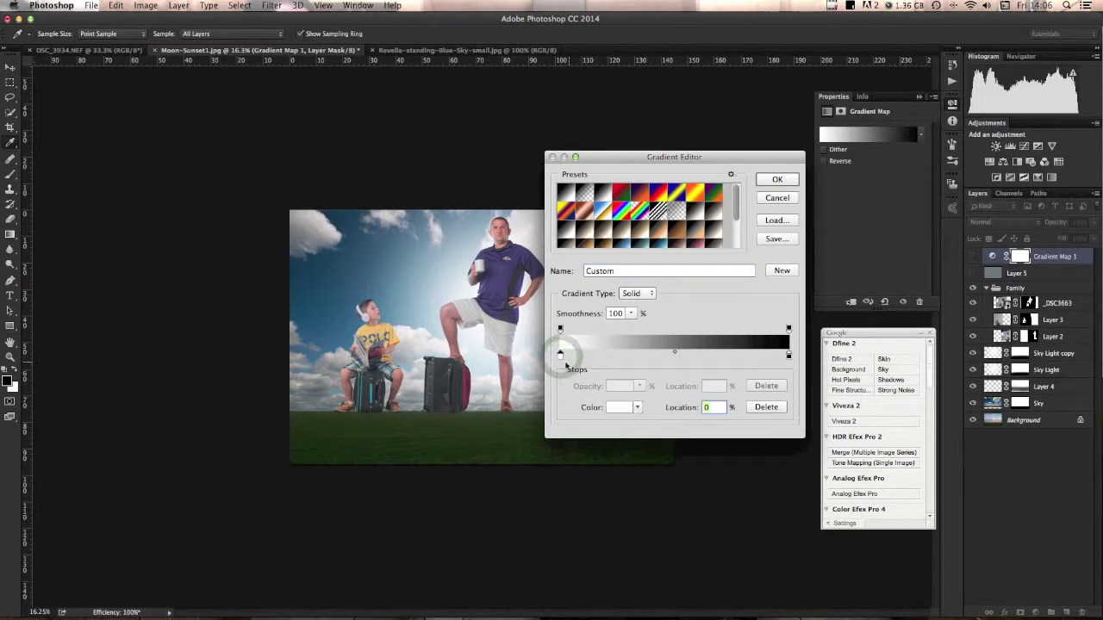
pyautogui.click(617, 406)
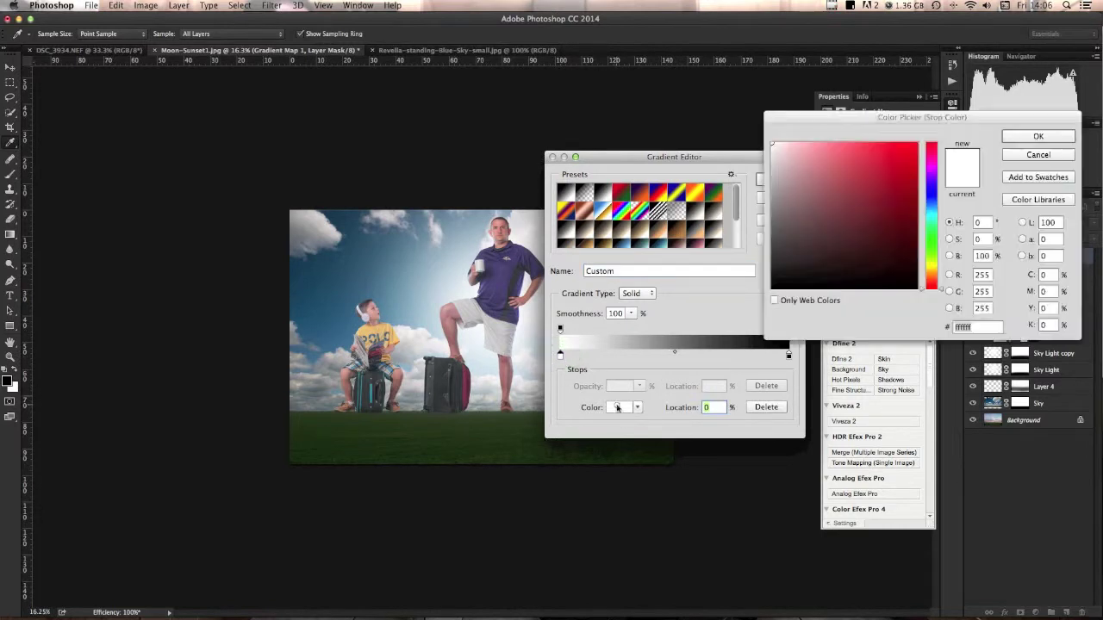
pyautogui.click(930, 204)
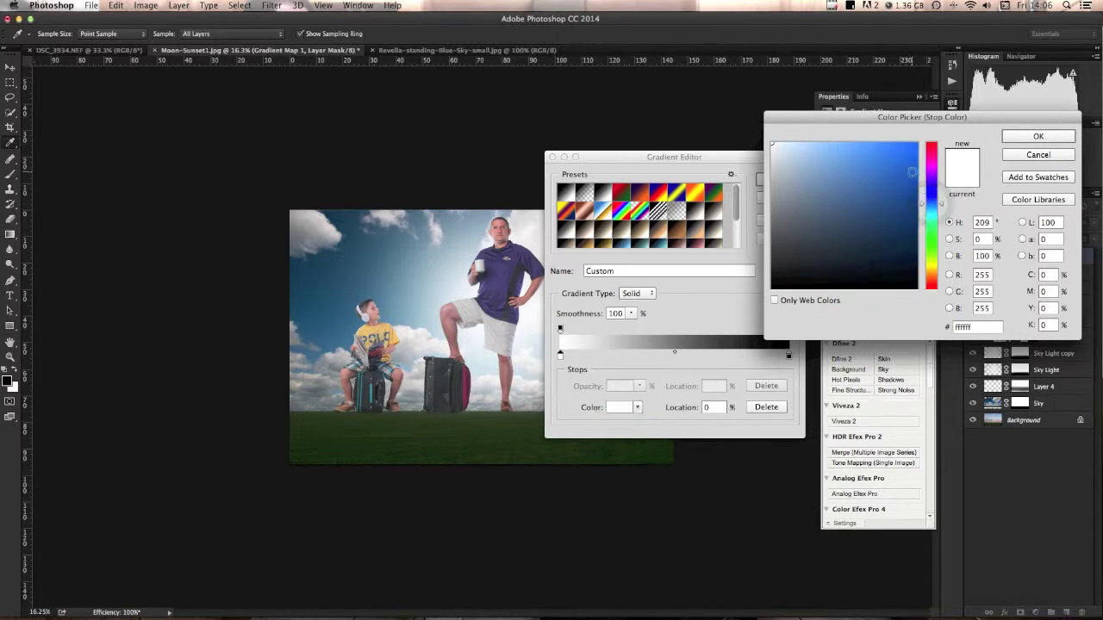
pyautogui.click(916, 190)
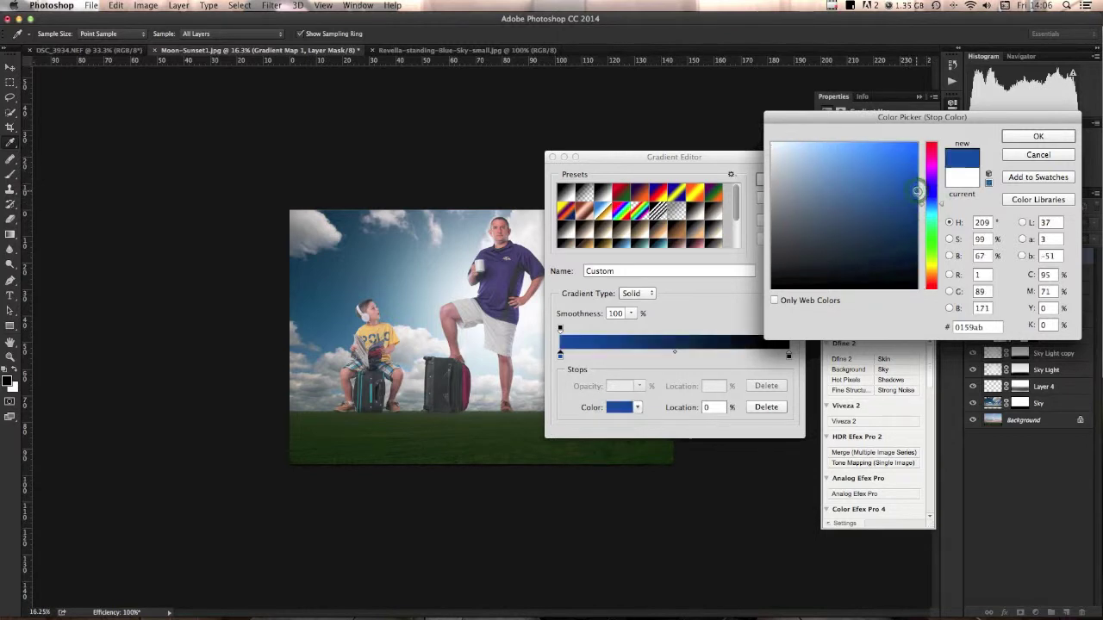
pyautogui.click(1020, 141)
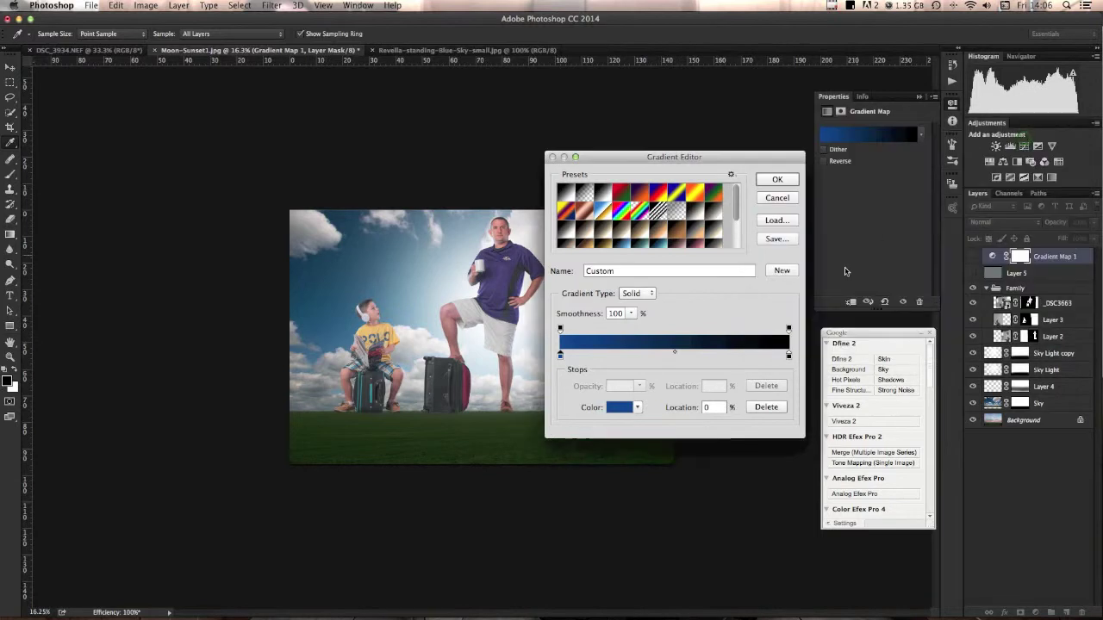
# - Set the gradient map's color stop at location 100% to white ffffff and accept the edited gradient
pyautogui.click(788, 354)
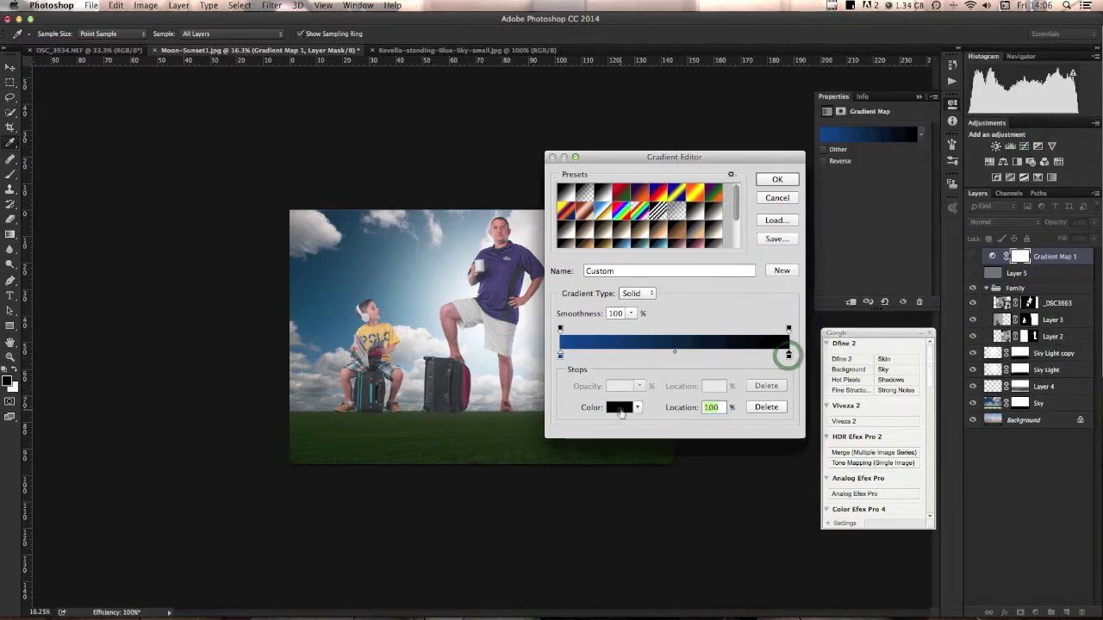
pyautogui.click(619, 407)
pyautogui.click(982, 326)
pyautogui.write('f')
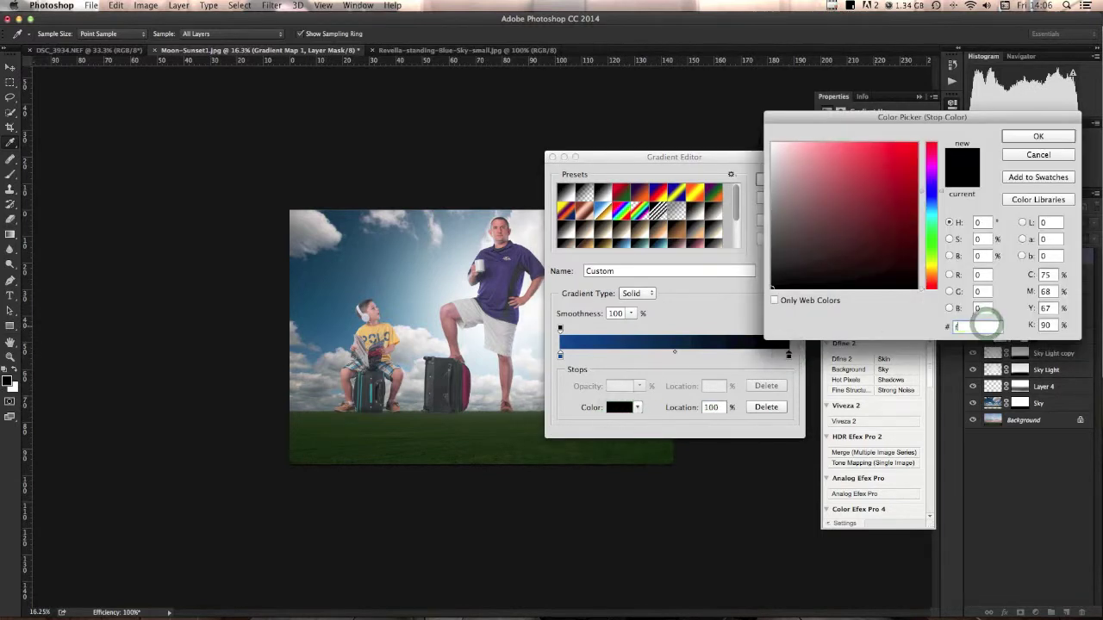
pyautogui.write('fffff')
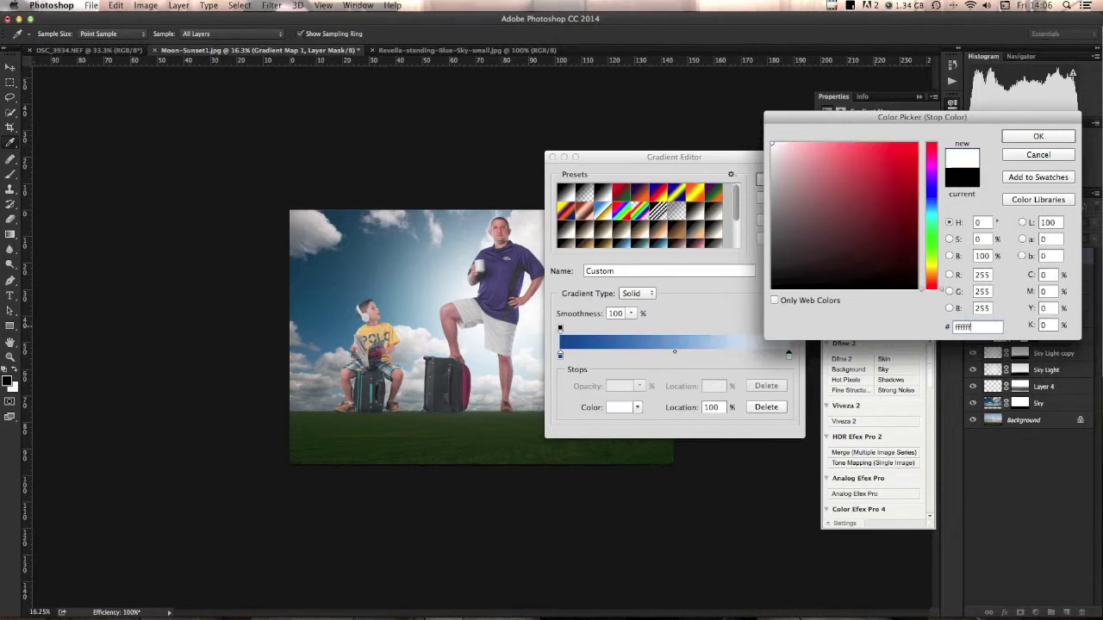
pyautogui.press('Return')
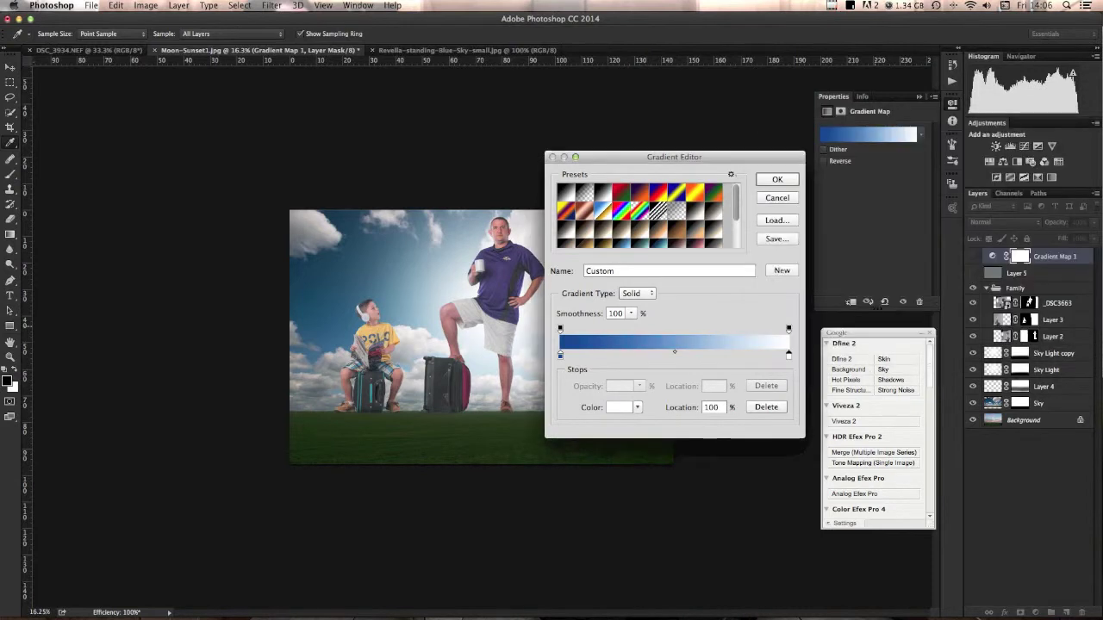
pyautogui.click(772, 180)
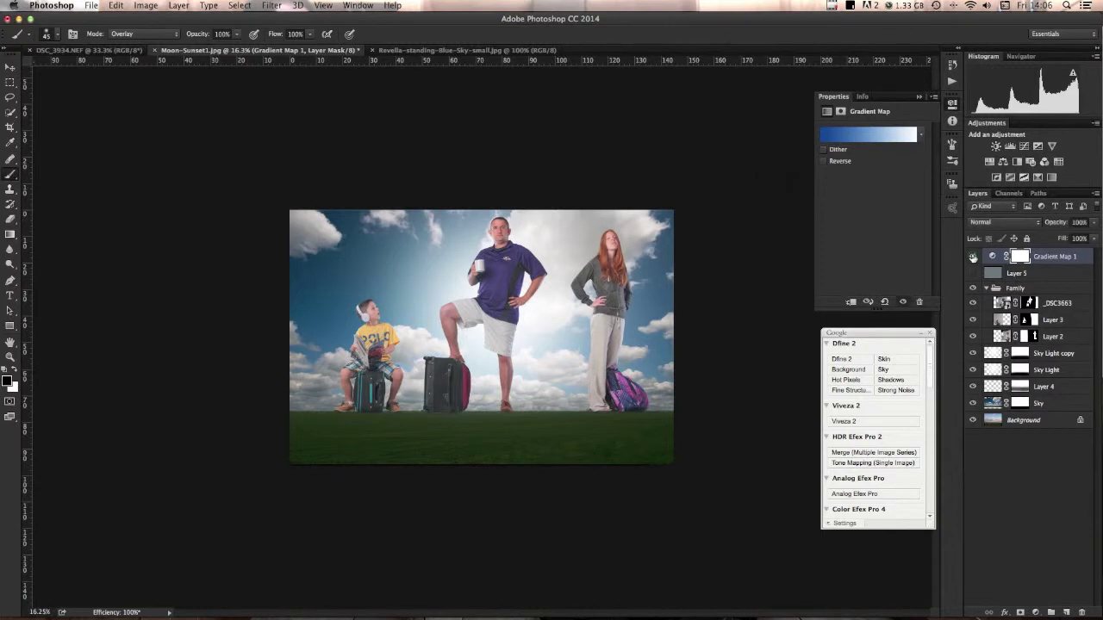
# - Show the Gradient Map 1 layer and set its blend mode to Soft Light and its opacity to 44%
pyautogui.click(972, 256)
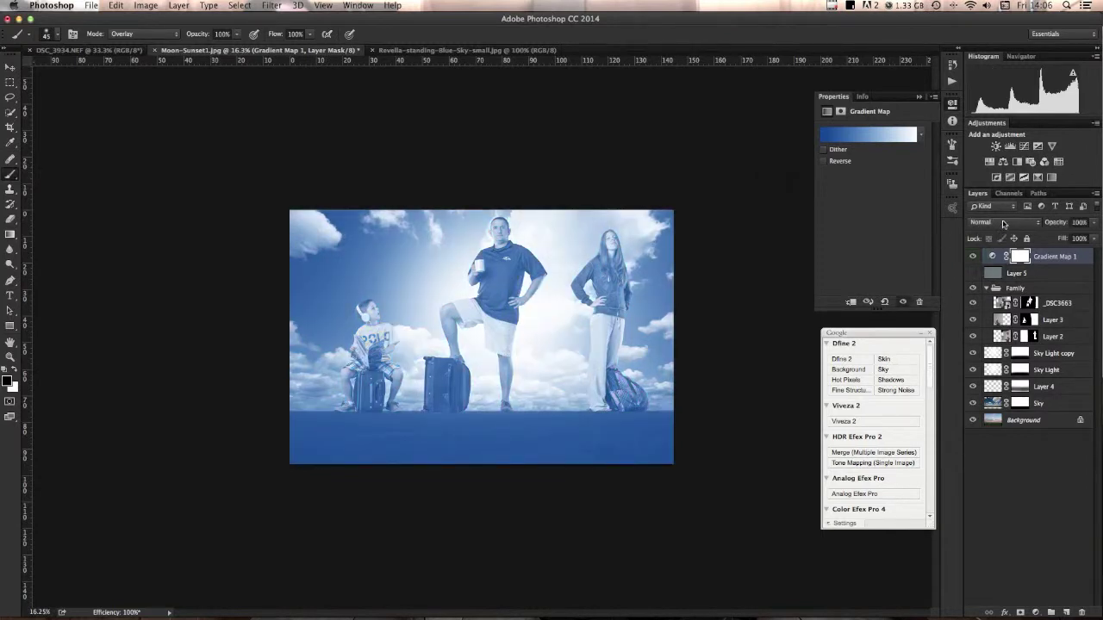
pyautogui.click(1000, 223)
pyautogui.click(982, 346)
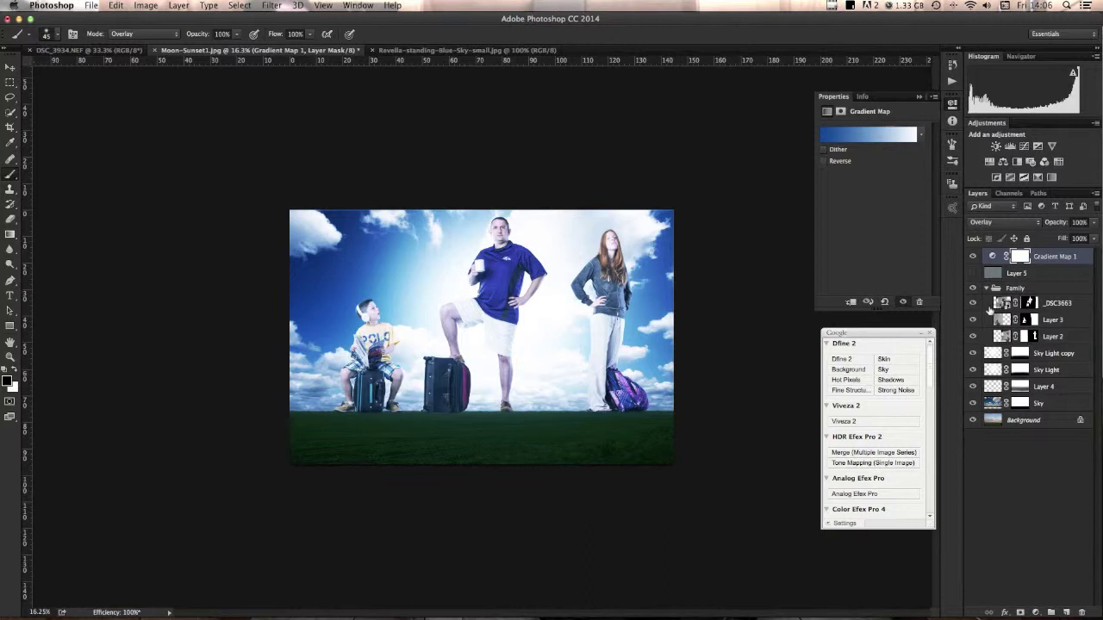
pyautogui.click(989, 223)
pyautogui.click(990, 231)
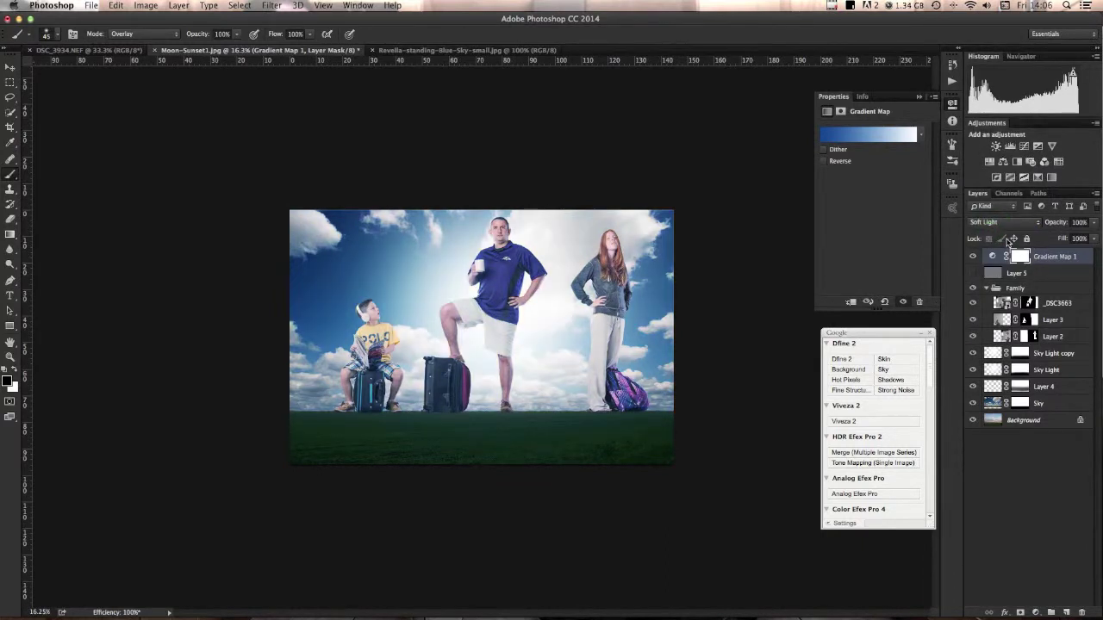
pyautogui.moveTo(1058, 224); pyautogui.dragTo(1042, 224)
pyautogui.click(1094, 224)
pyautogui.moveTo(1096, 237); pyautogui.dragTo(1065, 239)
# - Toggle the visibility of Gradient Map 1 repeatedly to compare the image with and without the blue gradient effect
pyautogui.click(973, 256)
pyautogui.click(974, 255)
pyautogui.click(974, 256)
pyautogui.click(974, 255)
pyautogui.click(974, 256)
pyautogui.click(973, 256)
pyautogui.click(974, 256)
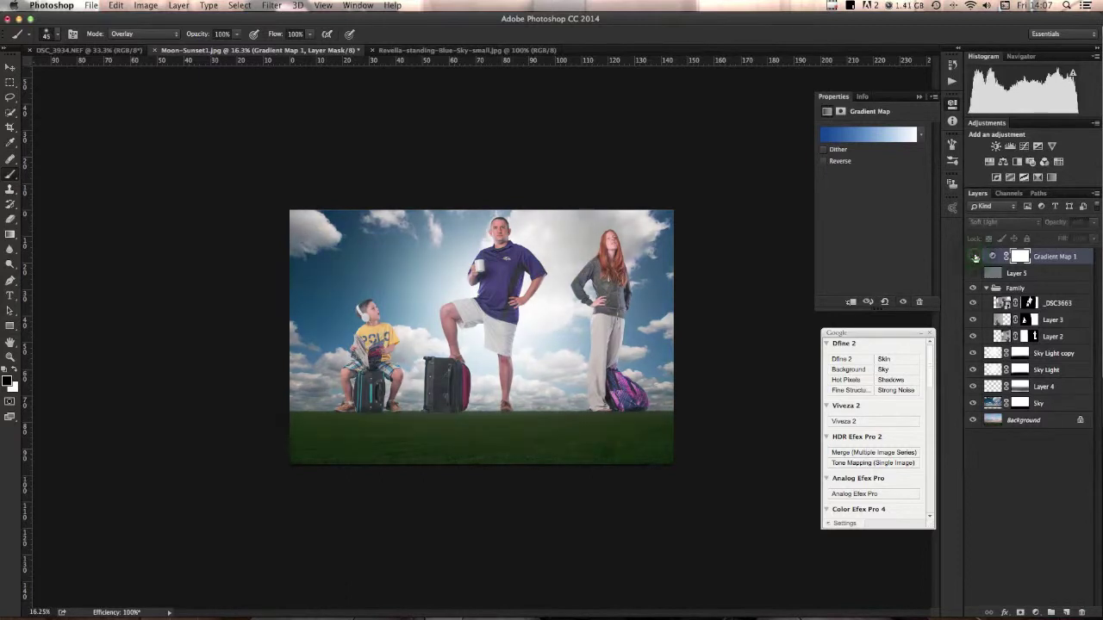
pyautogui.click(974, 256)
# - Reopen the gradient map's gradient and change the color stop at location 0% to a darker, less saturated blue
pyautogui.click(853, 134)
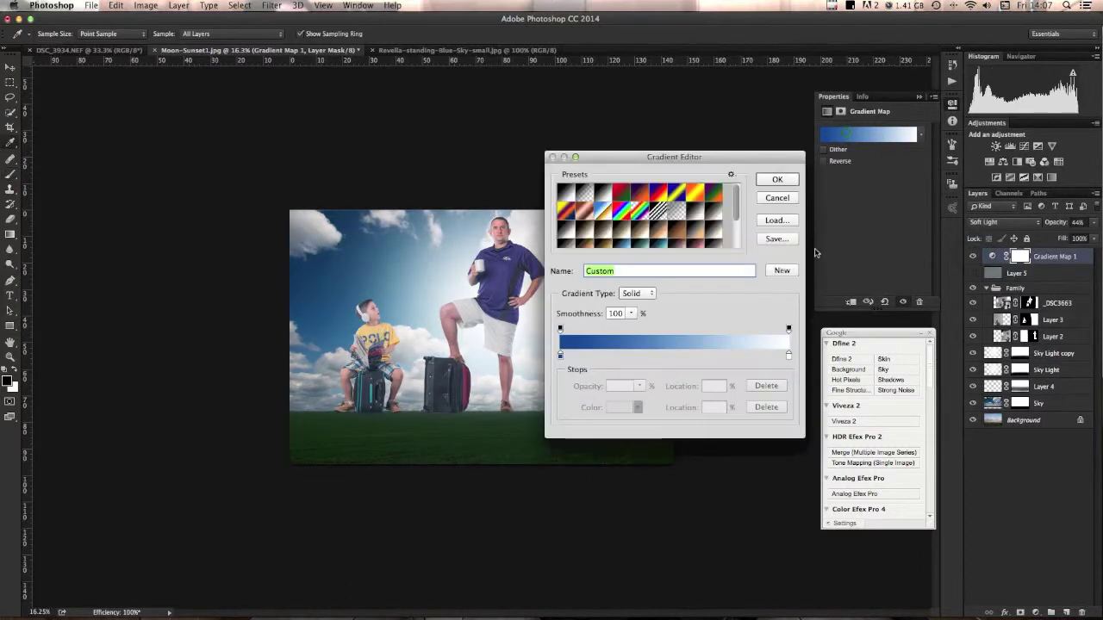
pyautogui.click(561, 355)
pyautogui.doubleClick(561, 355)
pyautogui.moveTo(917, 201); pyautogui.dragTo(917, 219)
pyautogui.click(1017, 136)
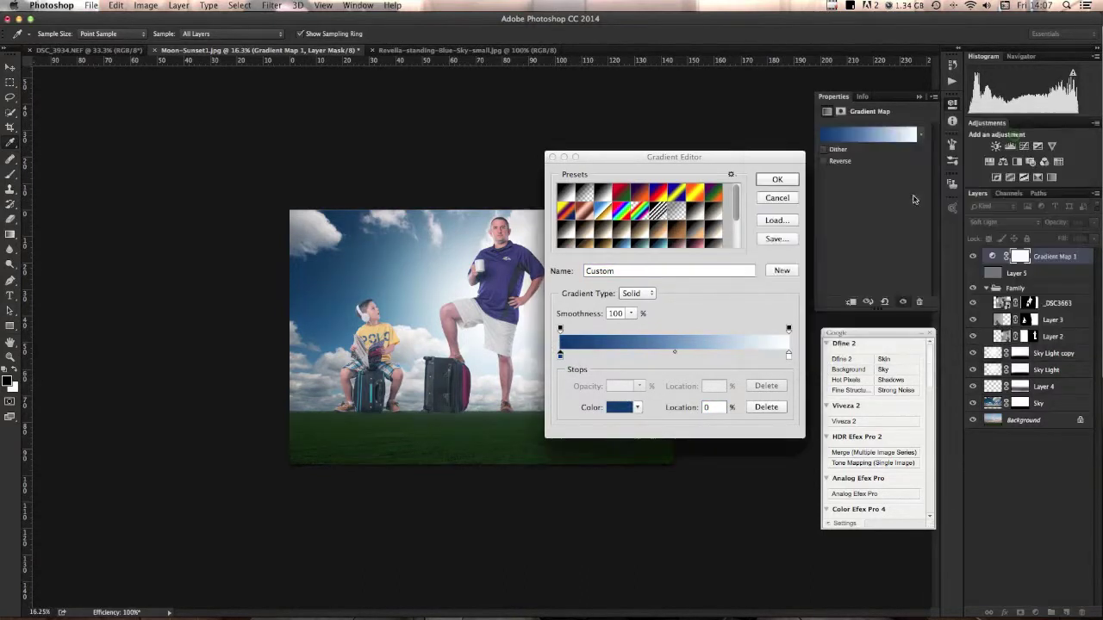
pyautogui.click(780, 180)
pyautogui.click(778, 180)
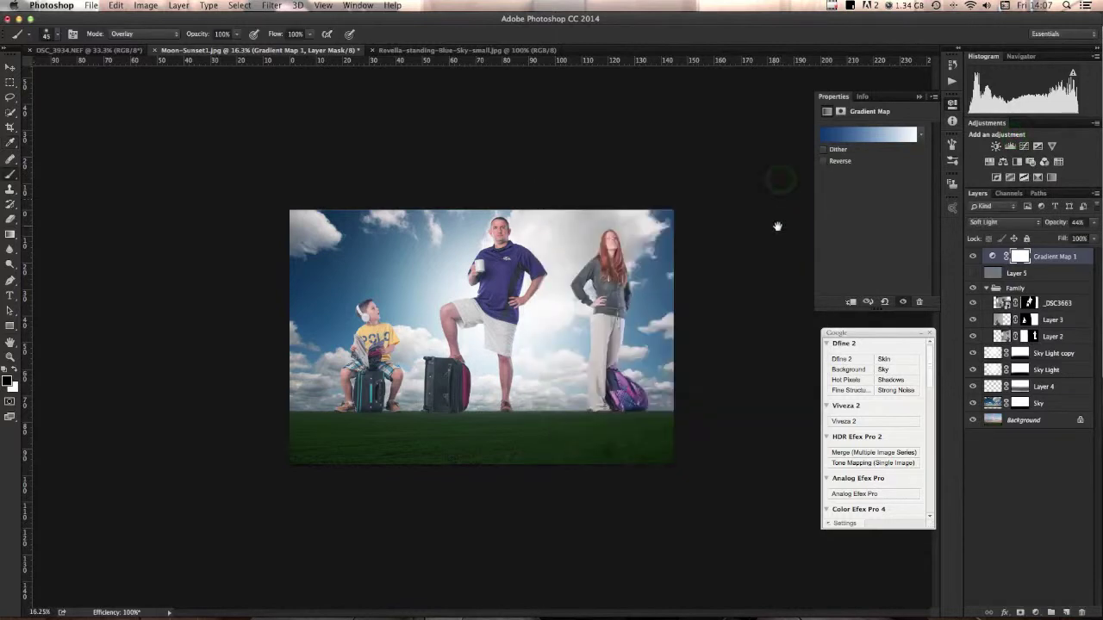
# - Compare the composite with and without the darkened gradient map by switching Gradient Map 1 off and on
pyautogui.click(974, 257)
pyautogui.click(974, 257)
pyautogui.click(974, 257)
pyautogui.click(974, 257)
# - Stamp all visible layers into a new merged layer at the top of the stack, keeping it by undoing its deletion
pyautogui.press('alt+shift+super+e')
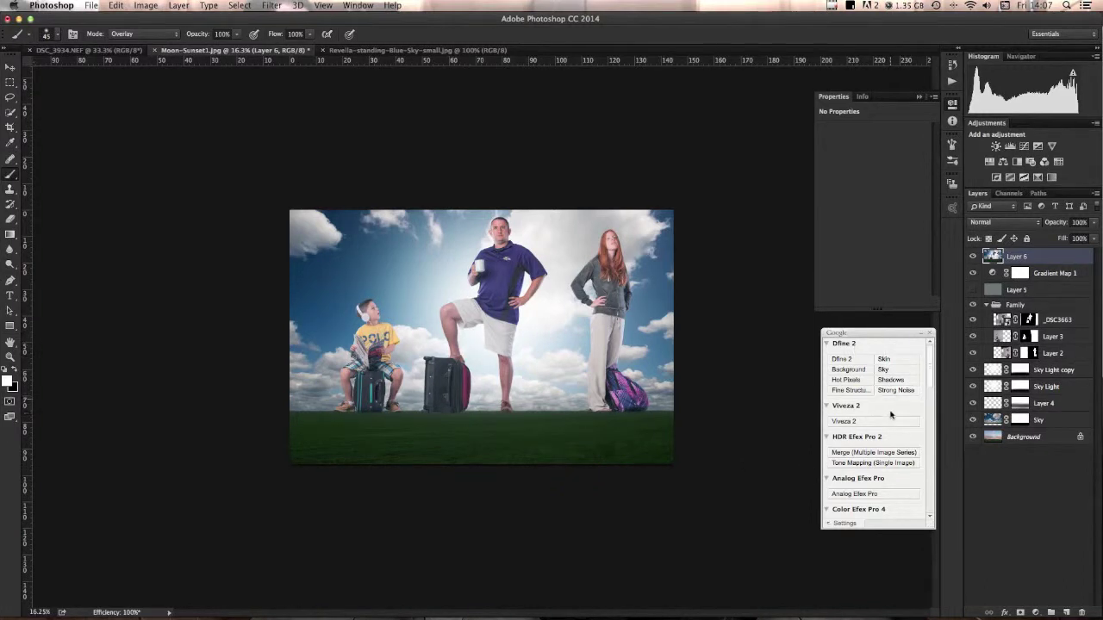
pyautogui.moveTo(930, 359); pyautogui.dragTo(923, 437)
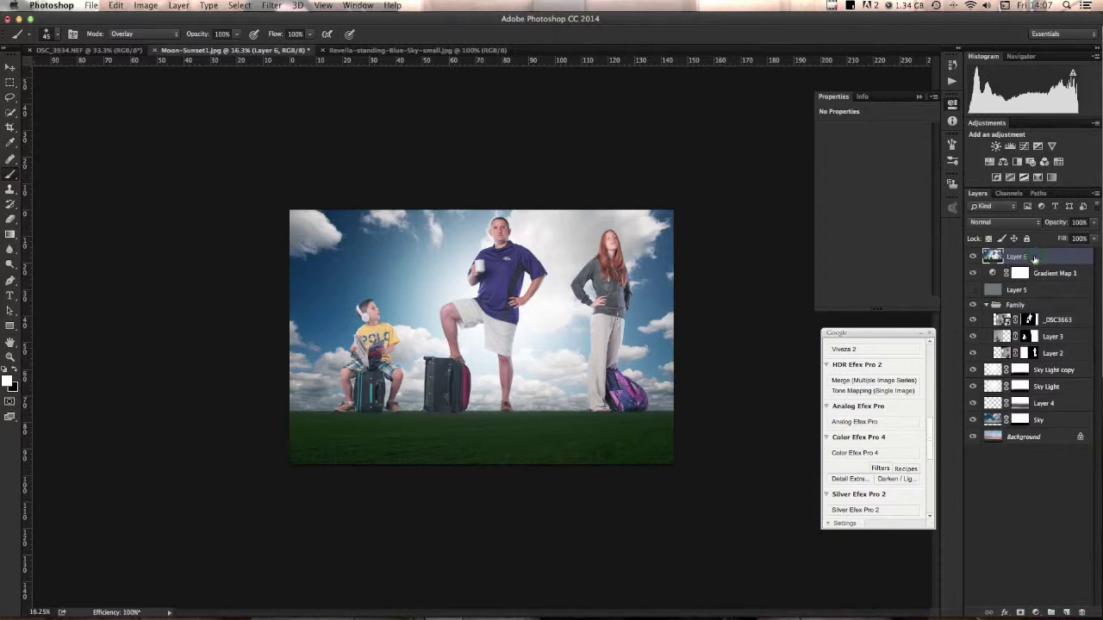
pyautogui.press('Delete')
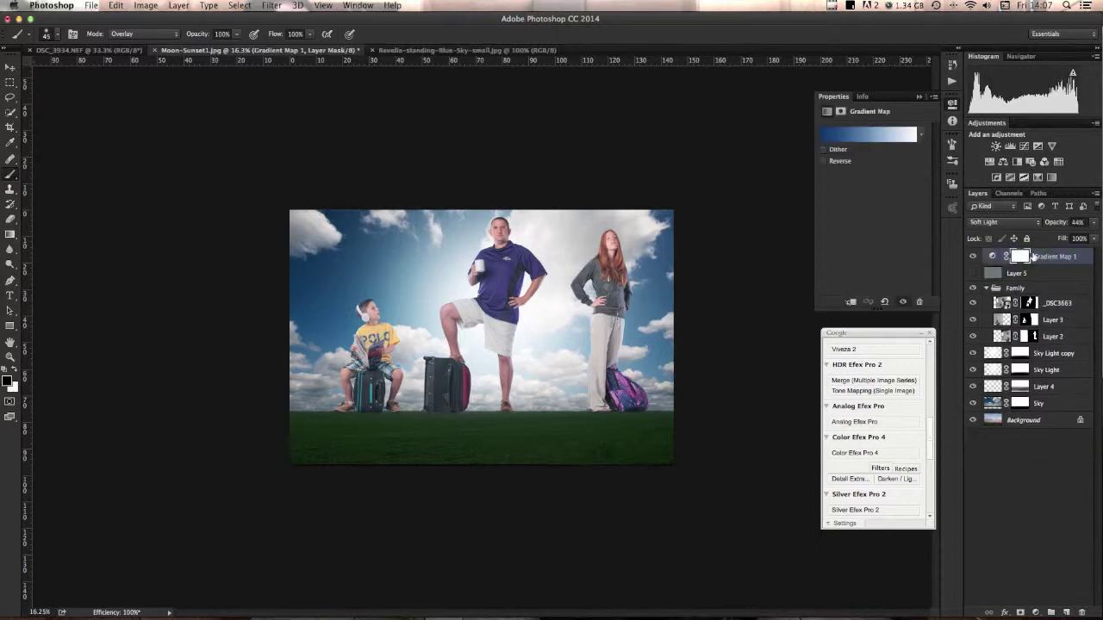
pyautogui.press('super+z')
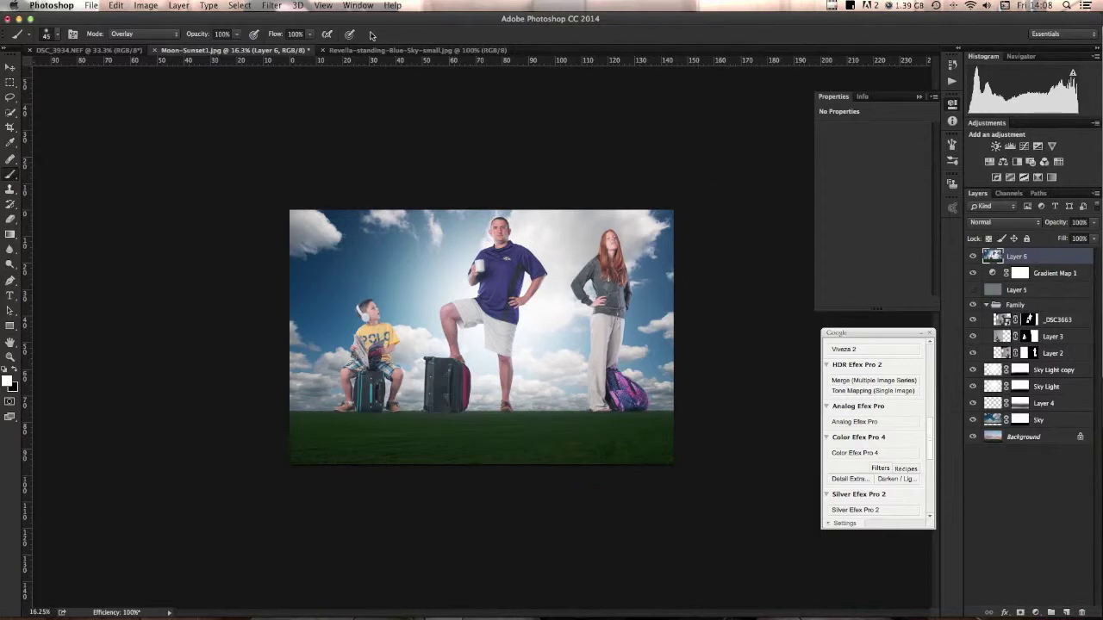
# - Apply the Topaz Detail 3 filter to the merged layer with raised Small Details and Medium Details and a slight Large Details adjustment
pyautogui.click(274, 6)
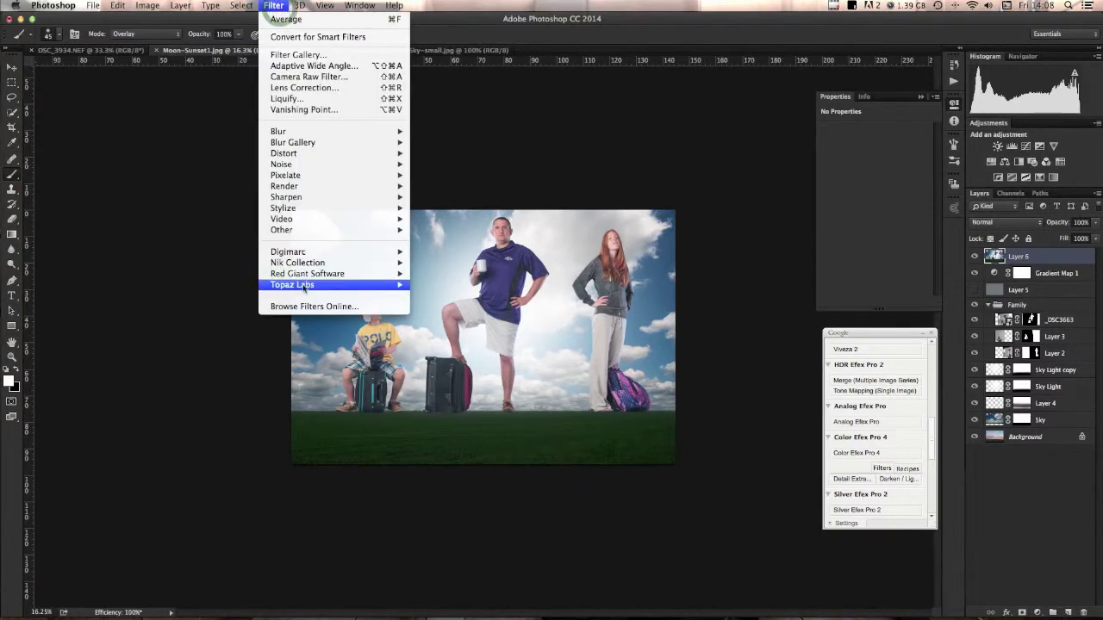
pyautogui.moveTo(361, 286)
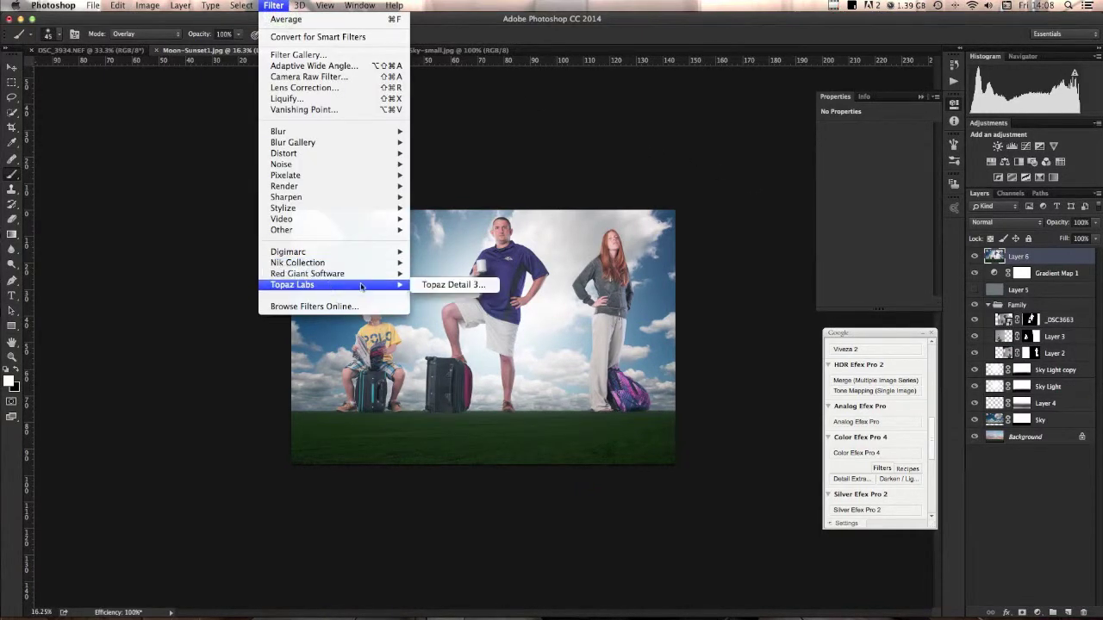
pyautogui.click(443, 287)
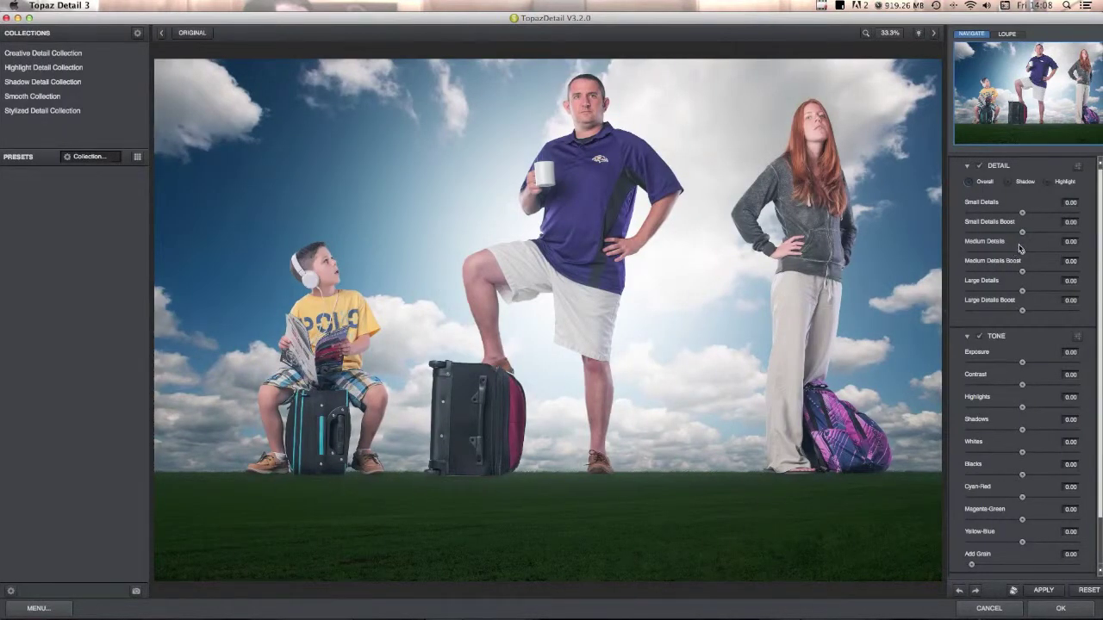
pyautogui.moveTo(1022, 214); pyautogui.dragTo(1045, 214)
pyautogui.moveTo(1023, 291)
pyautogui.mouseDown()
pyautogui.moveTo(1063, 294)
pyautogui.moveTo(1022, 294)
pyautogui.mouseUp()
pyautogui.moveTo(1023, 252); pyautogui.dragTo(1032, 252)
pyautogui.moveTo(1021, 293); pyautogui.dragTo(1024, 294)
pyautogui.click(1068, 611)
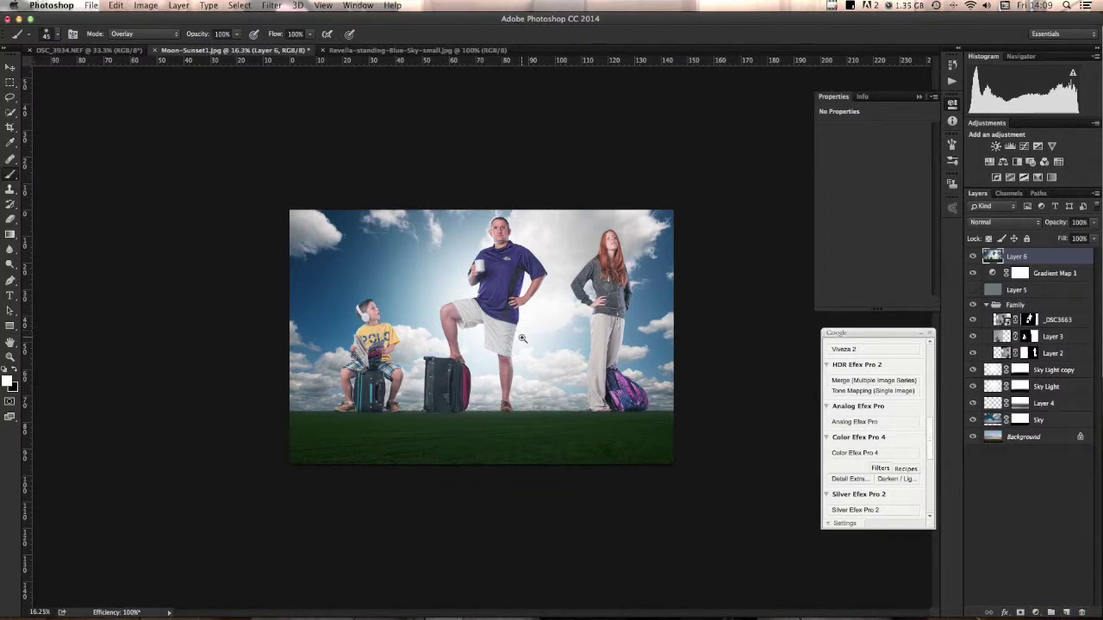
# - Inspect the sharpened detail on the man's shirt and the girl's hoodie up close, and delete the merged layer
pyautogui.press('z')
pyautogui.click(557, 315)
pyautogui.moveTo(557, 315)
pyautogui.mouseDown()
pyautogui.moveTo(596, 352)
pyautogui.moveTo(586, 345)
pyautogui.mouseUp()
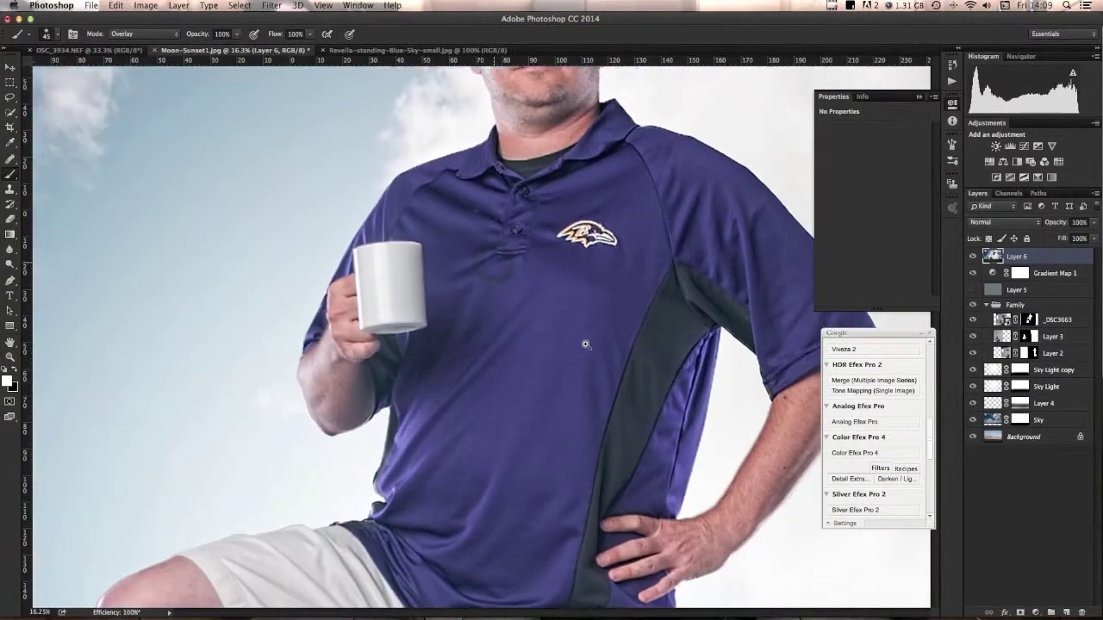
pyautogui.hscroll(5, 585, 344)
pyautogui.hscroll(5, 584, 345)
pyautogui.scroll(-5, 584, 346)
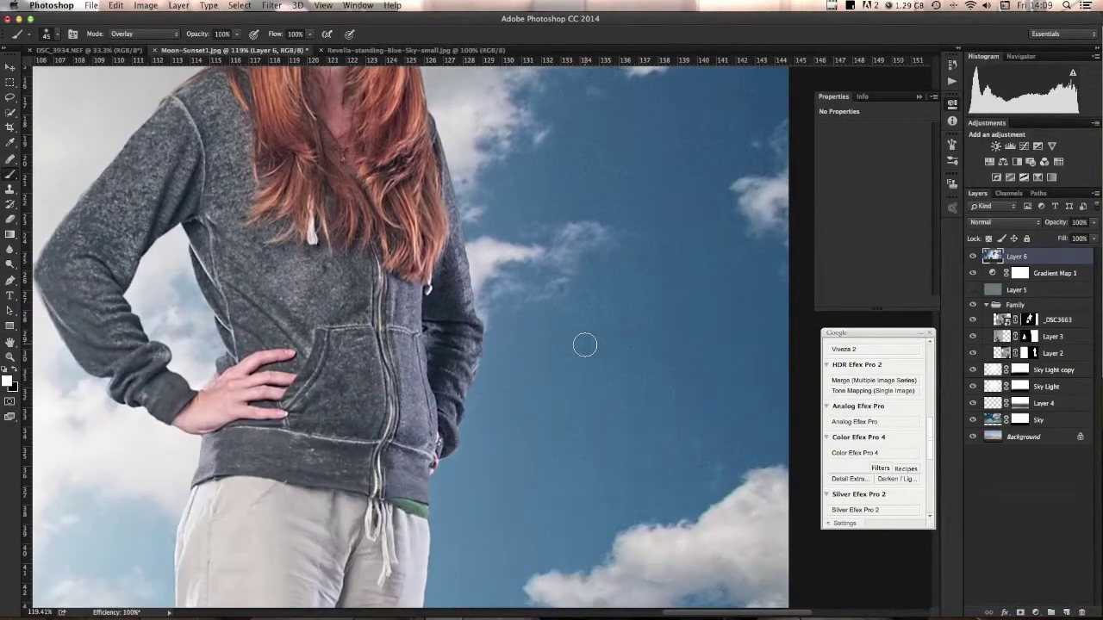
pyautogui.scroll(-10, 584, 345)
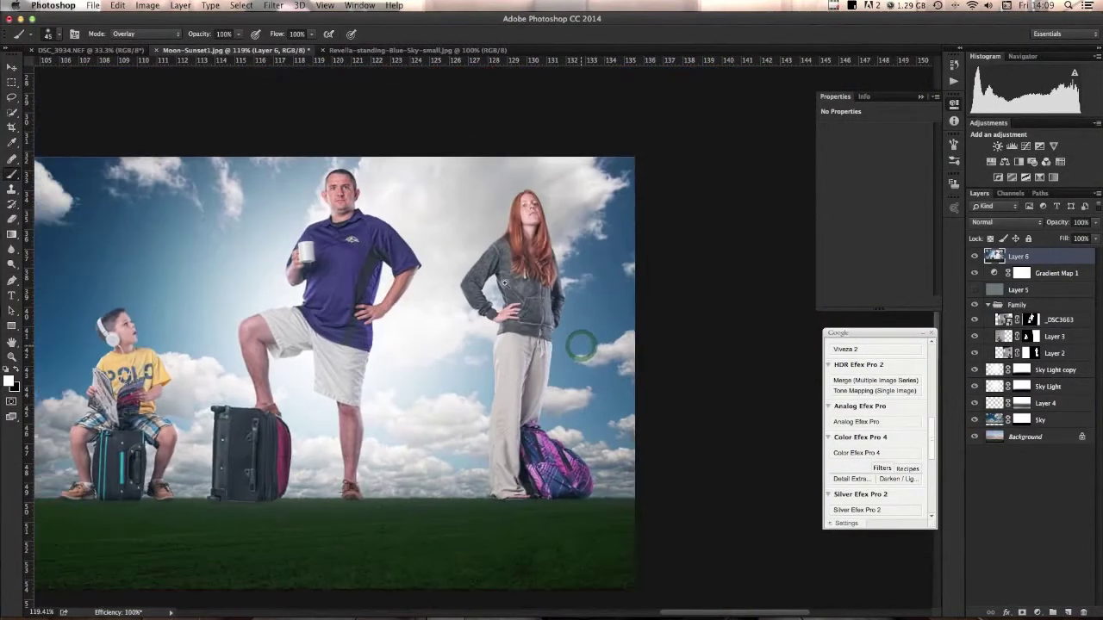
pyautogui.scroll(-2, 581, 346)
pyautogui.press('BackSpace')
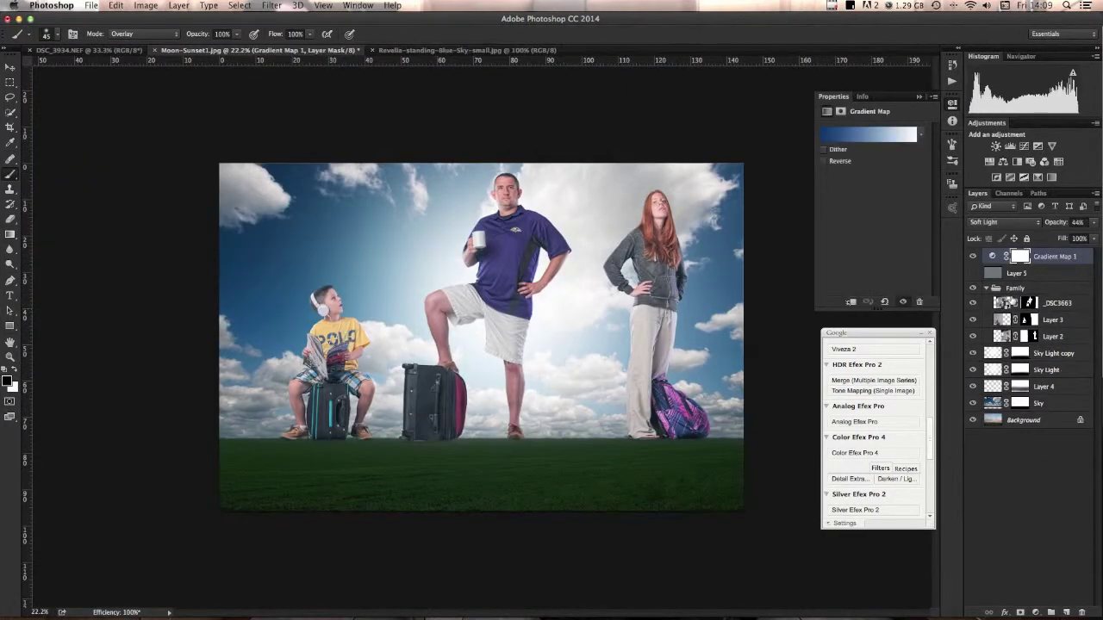
# - Isolate the Sky layer, run Dfine 2 noise reduction with the automatic profile, and place the resulting layer directly above Sky
pyautogui.click(1044, 404)
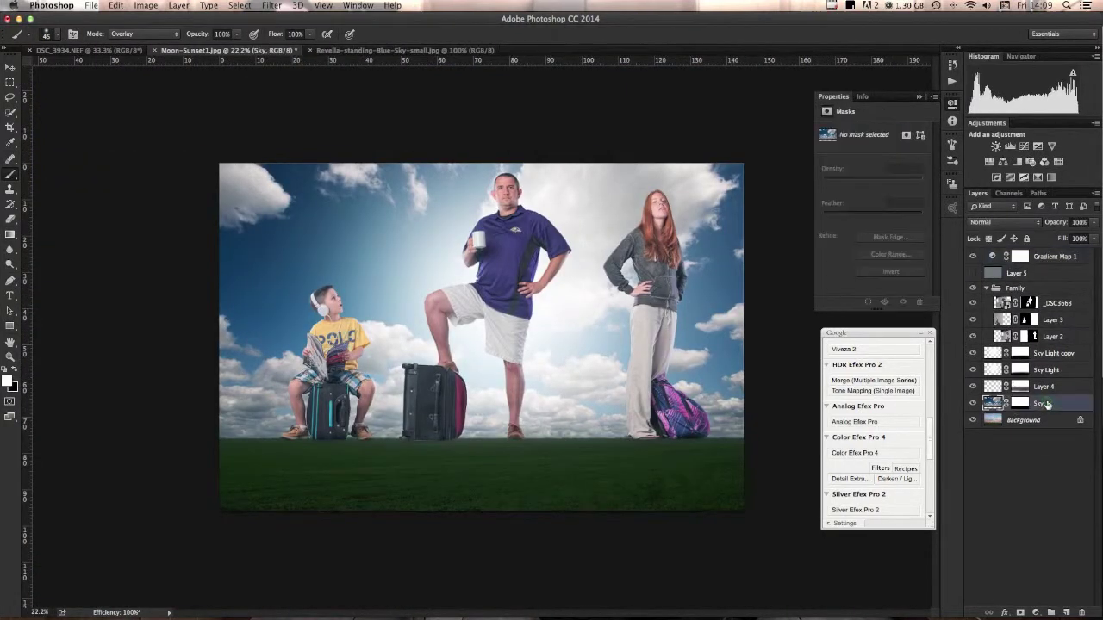
pyautogui.keyDown('alt'); pyautogui.click(973, 405); pyautogui.keyUp('alt')
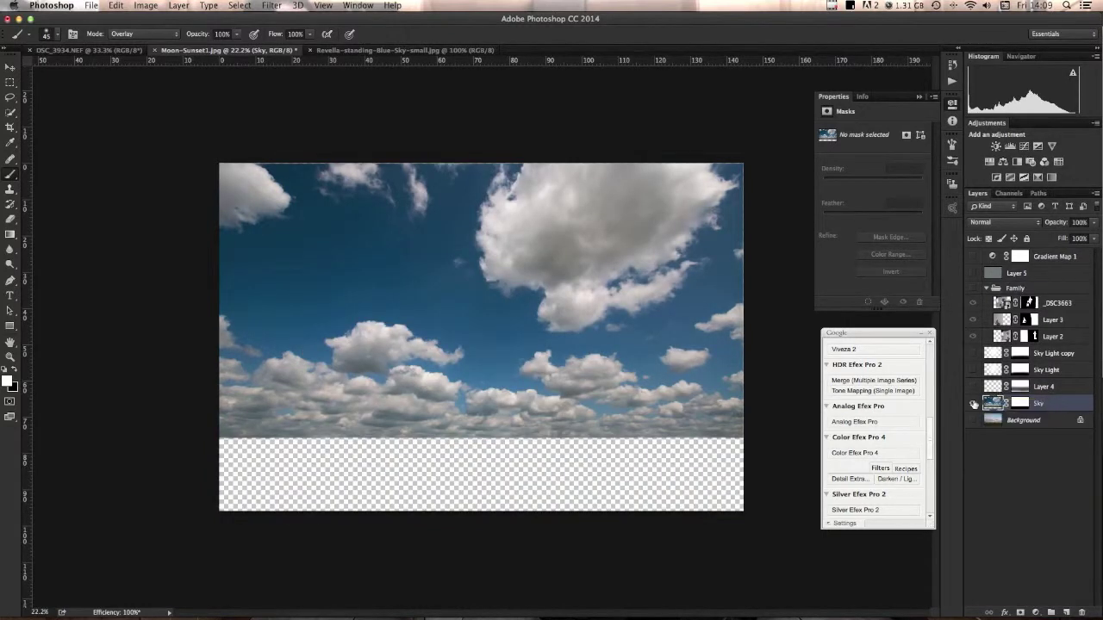
pyautogui.click(929, 364)
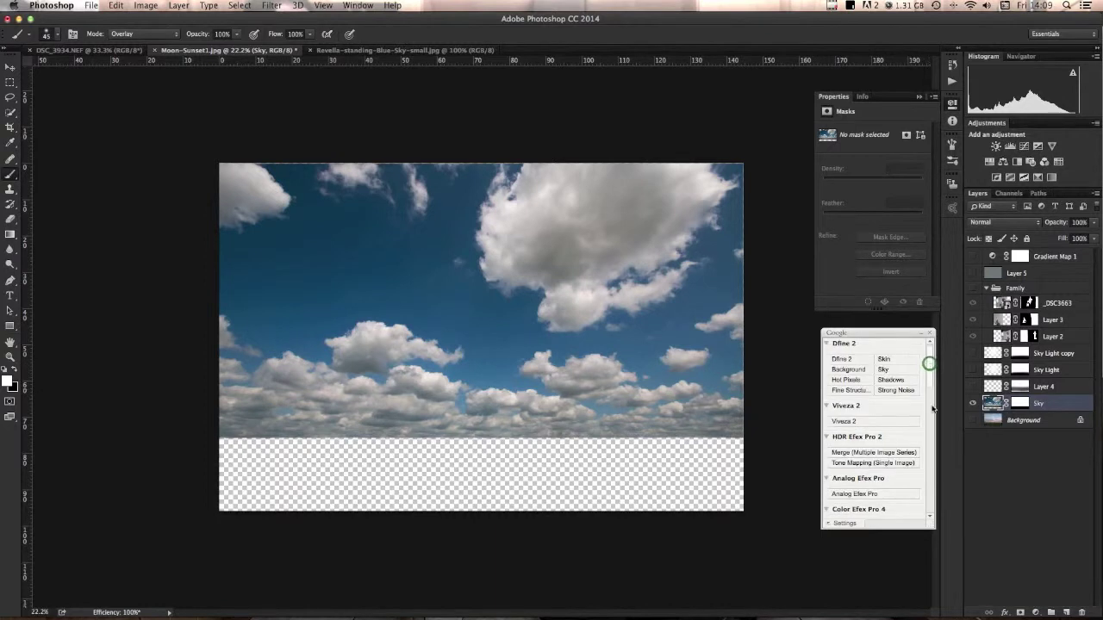
pyautogui.moveTo(930, 371)
pyautogui.mouseDown()
pyautogui.moveTo(930, 425)
pyautogui.moveTo(931, 369)
pyautogui.mouseUp()
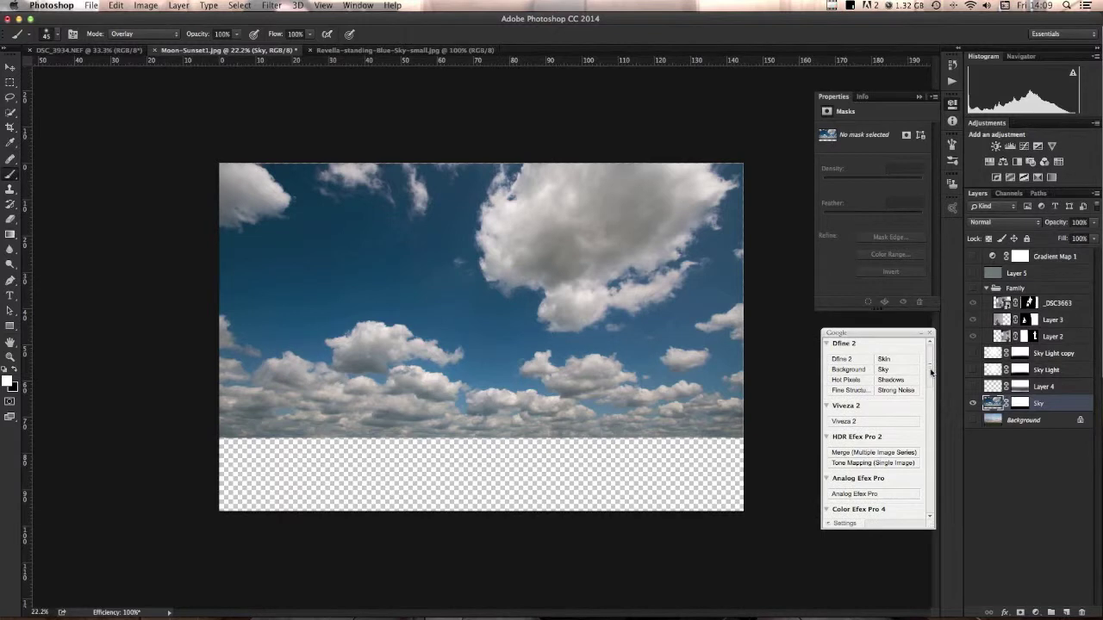
pyautogui.click(844, 360)
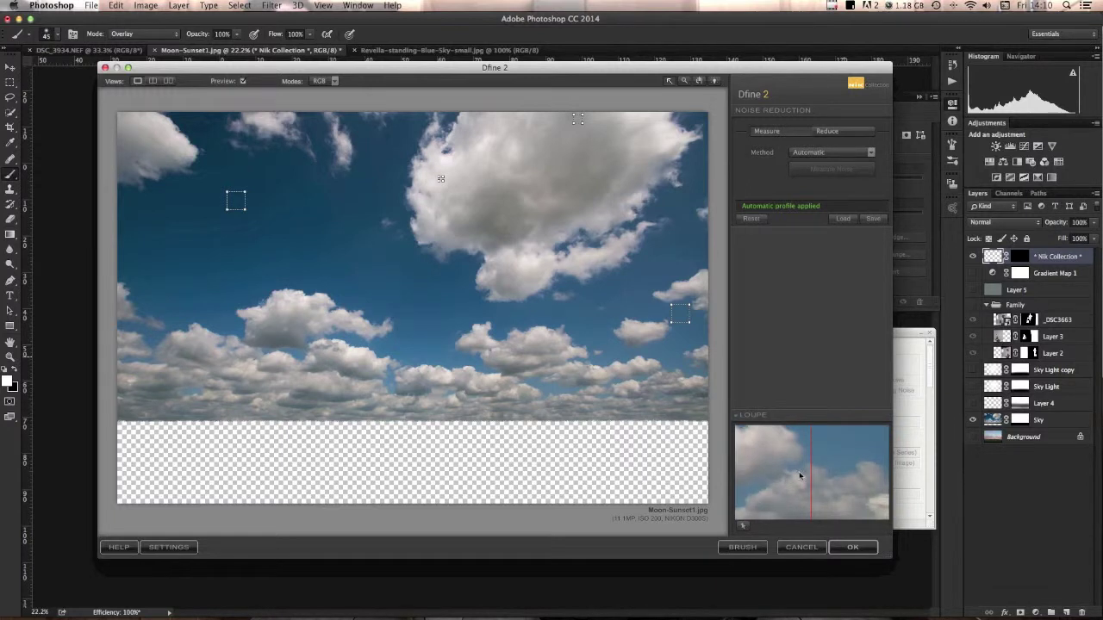
pyautogui.click(841, 547)
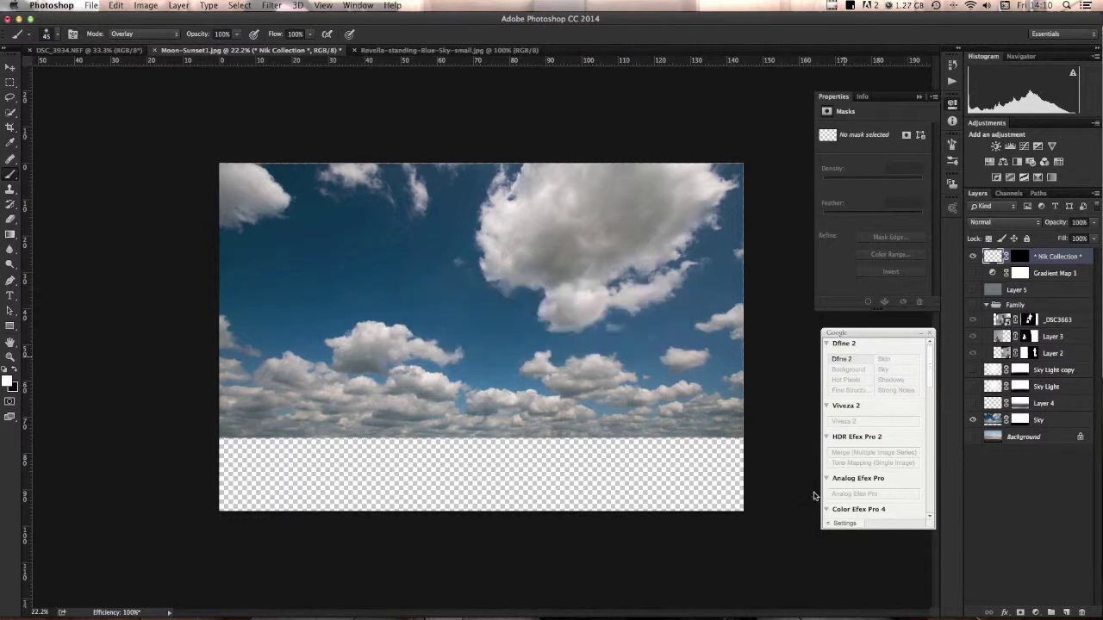
pyautogui.moveTo(1045, 263); pyautogui.dragTo(1054, 410)
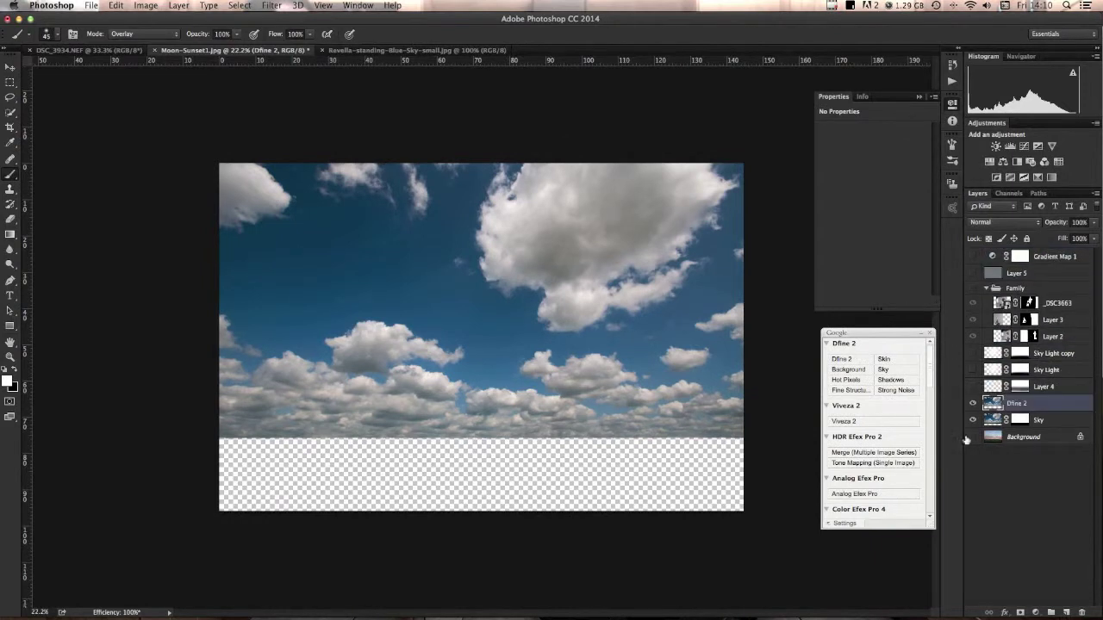
# - Show all the other layers and the Family group again, keep only Layer 5 hidden, and select Layer 5
pyautogui.click(972, 437)
pyautogui.moveTo(967, 399); pyautogui.dragTo(973, 321)
pyautogui.click(971, 337)
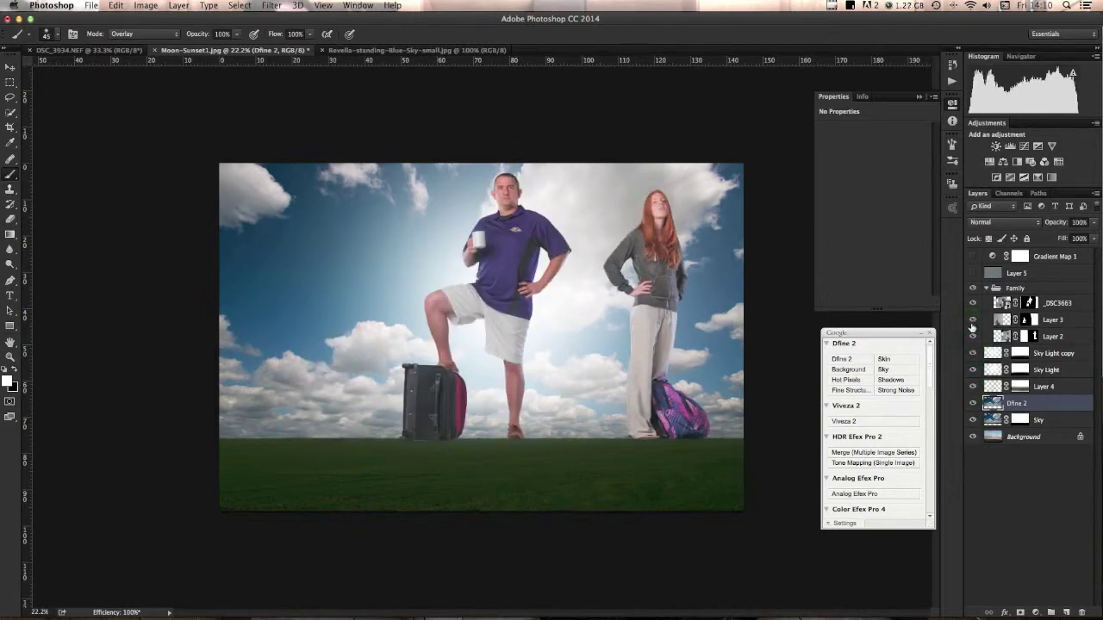
pyautogui.click(972, 336)
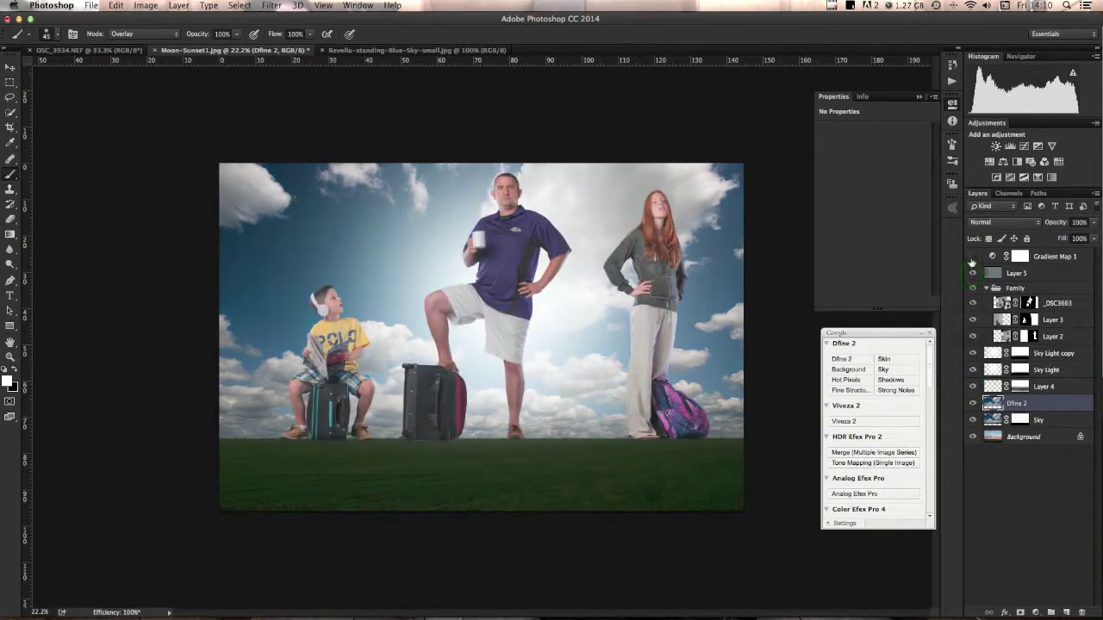
pyautogui.click(972, 256)
pyautogui.click(972, 273)
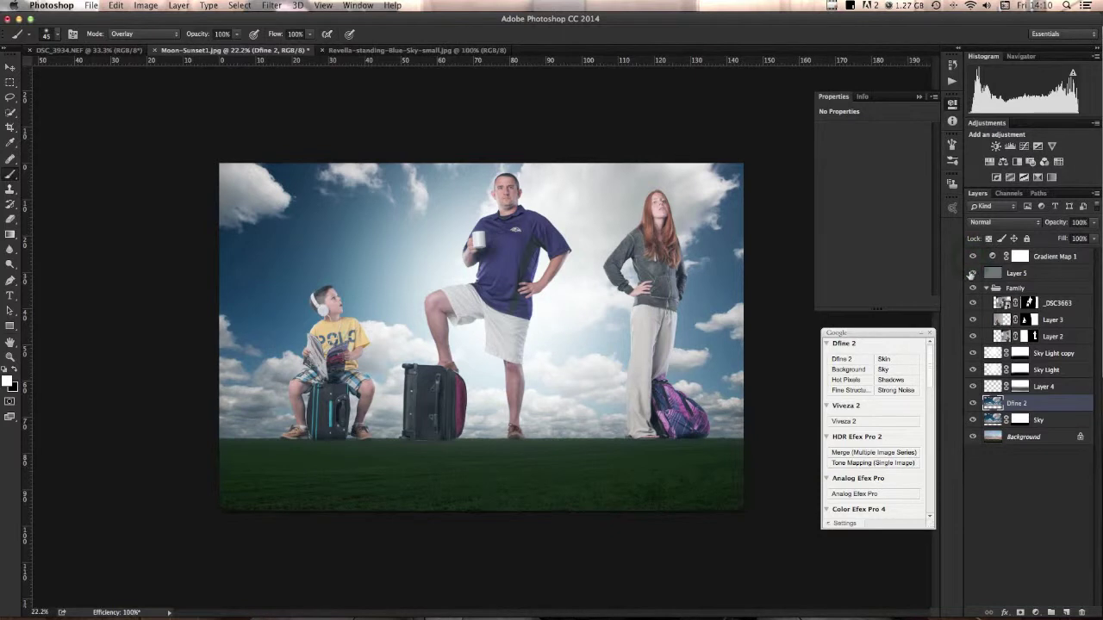
pyautogui.click(1046, 274)
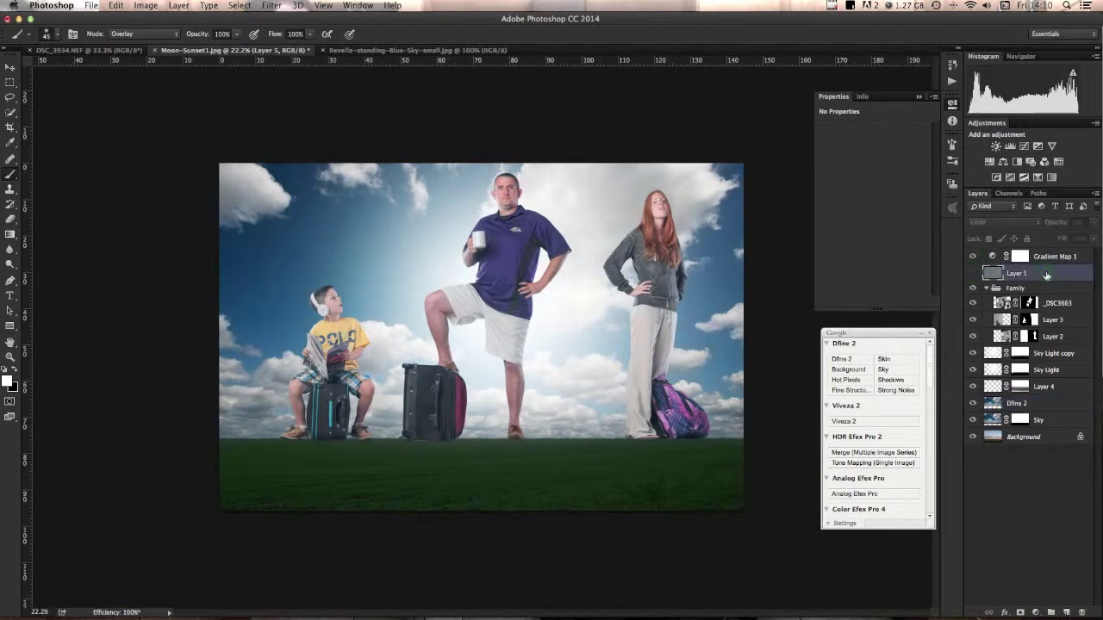
# - Replace Layer 5 with a fresh merged copy of all visible layers above Gradient Map 1 and open Topaz Detail 3 on it
pyautogui.press('Delete')
pyautogui.click(1053, 257)
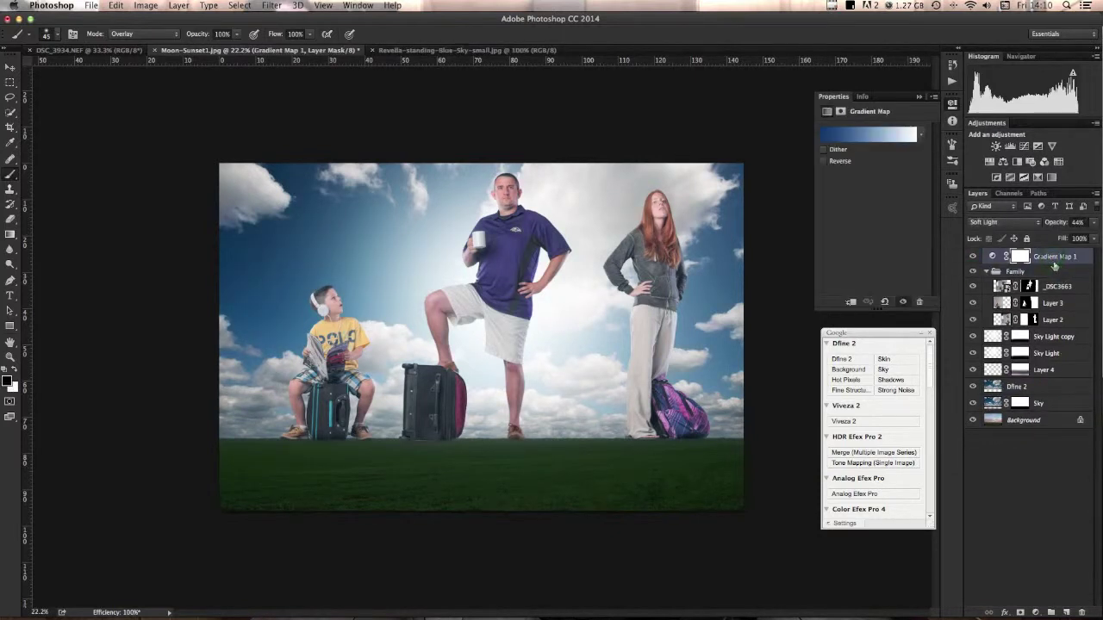
pyautogui.press('super+alt+shift+e')
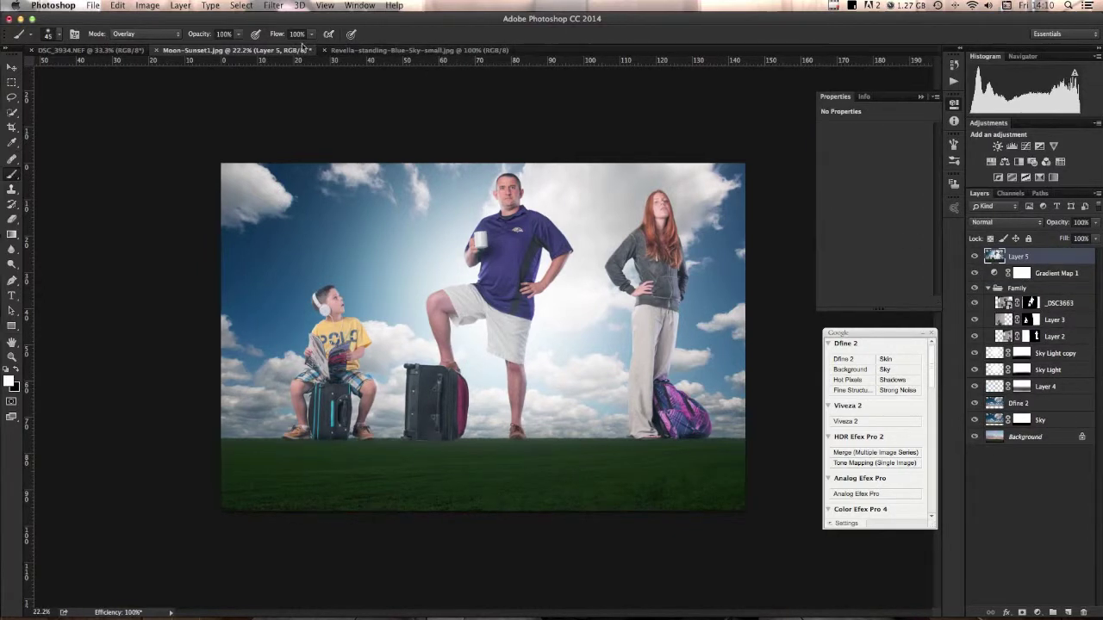
pyautogui.click(273, 6)
pyautogui.moveTo(370, 285)
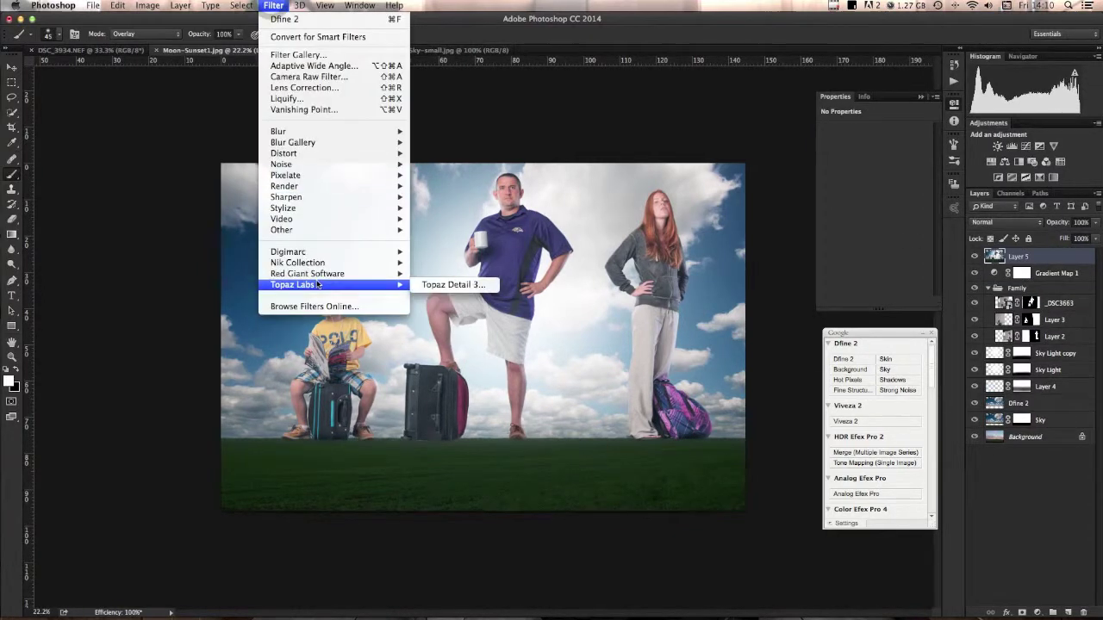
pyautogui.click(446, 285)
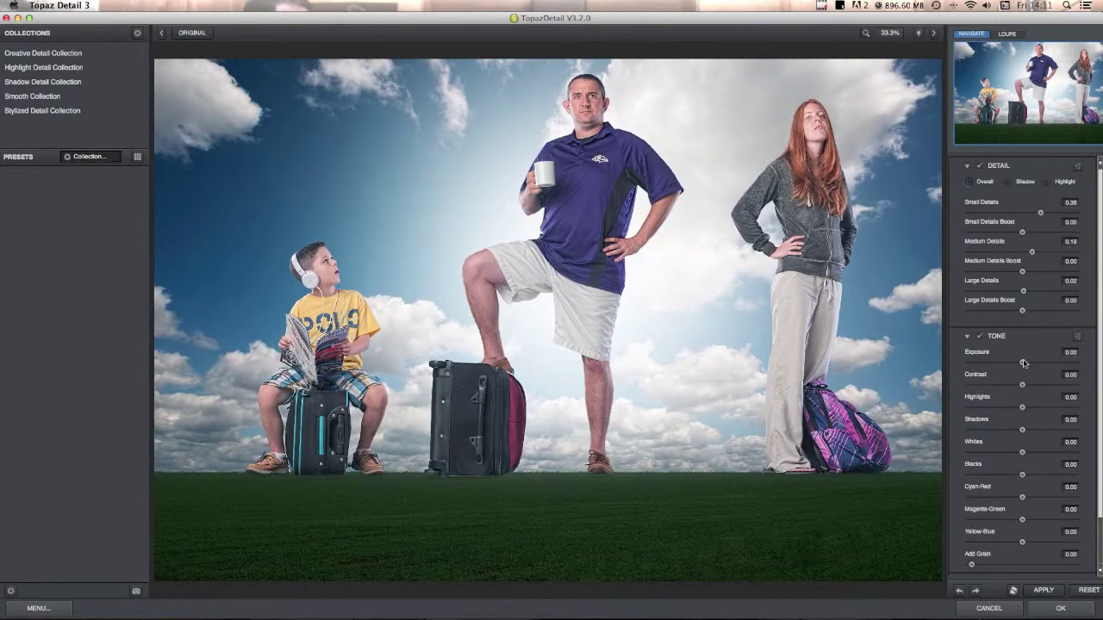
# - Try slightly higher Exposure and Highlights in the filter's tone settings, and return both to about zero
pyautogui.moveTo(1022, 365); pyautogui.dragTo(1031, 365)
pyautogui.moveTo(1032, 363); pyautogui.dragTo(1038, 365)
pyautogui.moveTo(1023, 410); pyautogui.dragTo(1026, 407)
pyautogui.moveTo(1037, 365); pyautogui.dragTo(1022, 365)
pyautogui.moveTo(1026, 410); pyautogui.dragTo(1021, 410)
# - Compare the preview with the original and apply the filter with Small Details 0.38, Medium Details 0.19 and Large Details 0.02
pyautogui.click(659, 248)
pyautogui.click(658, 248)
pyautogui.click(1061, 608)
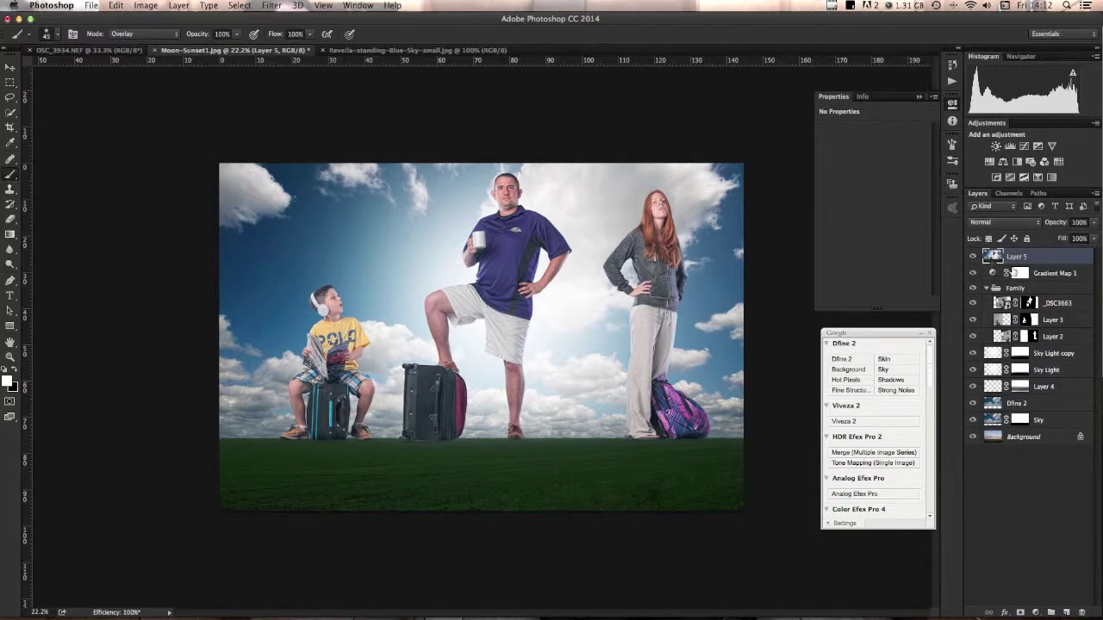
# - Hide Layer 5 temporarily to compare the composite with and without Gradient Map 1, and show both layers again
pyautogui.click(973, 257)
pyautogui.click(972, 274)
pyautogui.click(972, 274)
pyautogui.click(972, 274)
pyautogui.click(972, 274)
pyautogui.click(972, 258)
# - Add a Hue/Saturation adjustment layer on top, try the Multiply blend mode, and settle on Soft Light
pyautogui.click(990, 163)
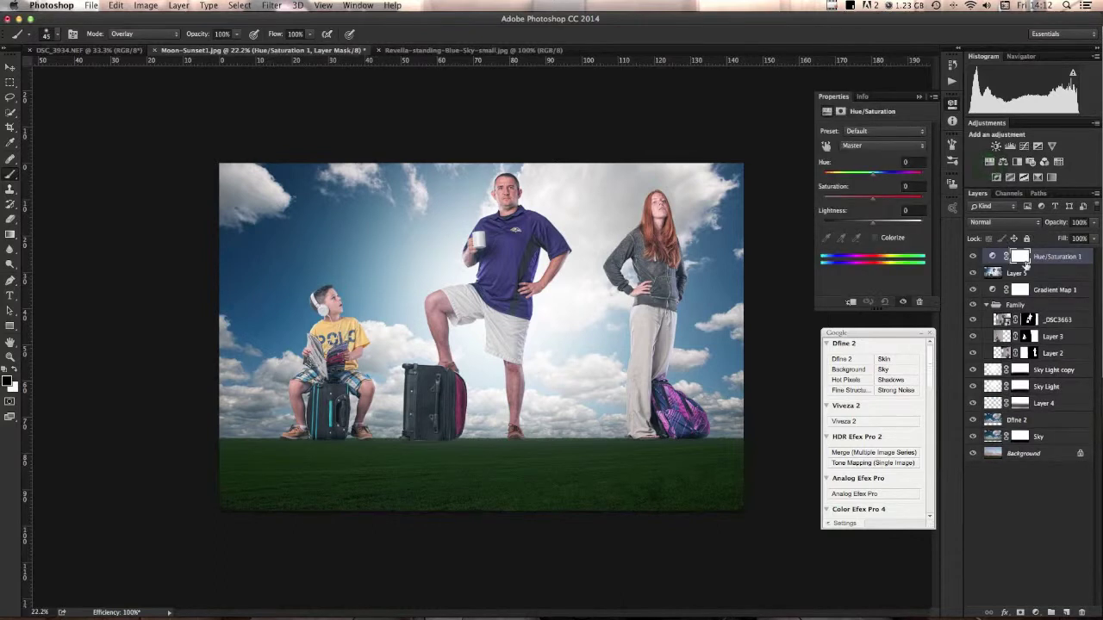
pyautogui.click(994, 226)
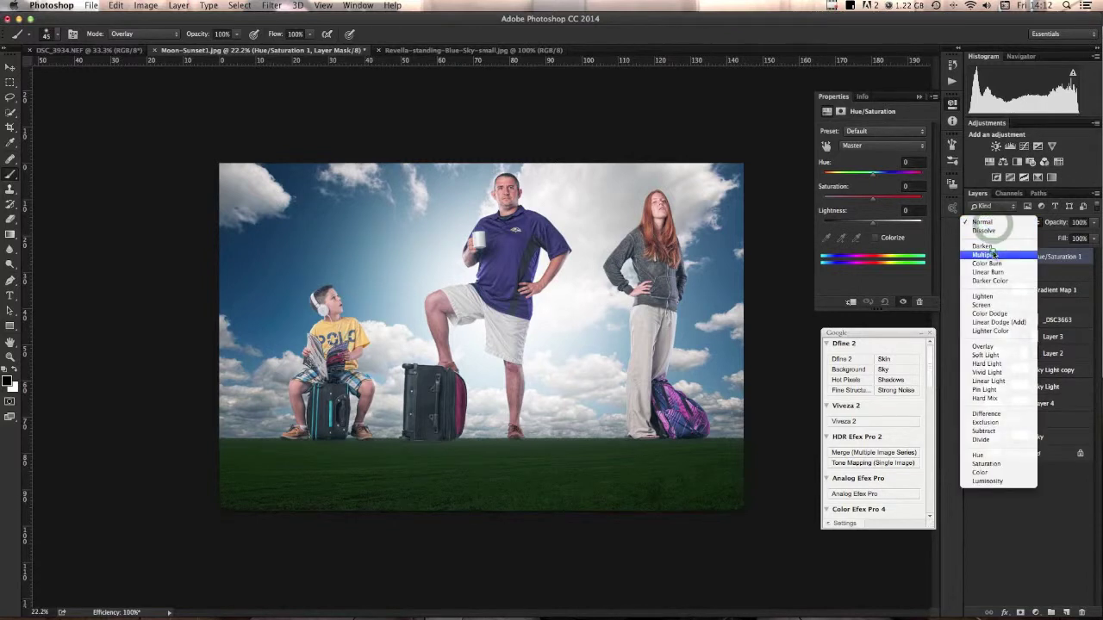
pyautogui.click(993, 255)
pyautogui.click(997, 224)
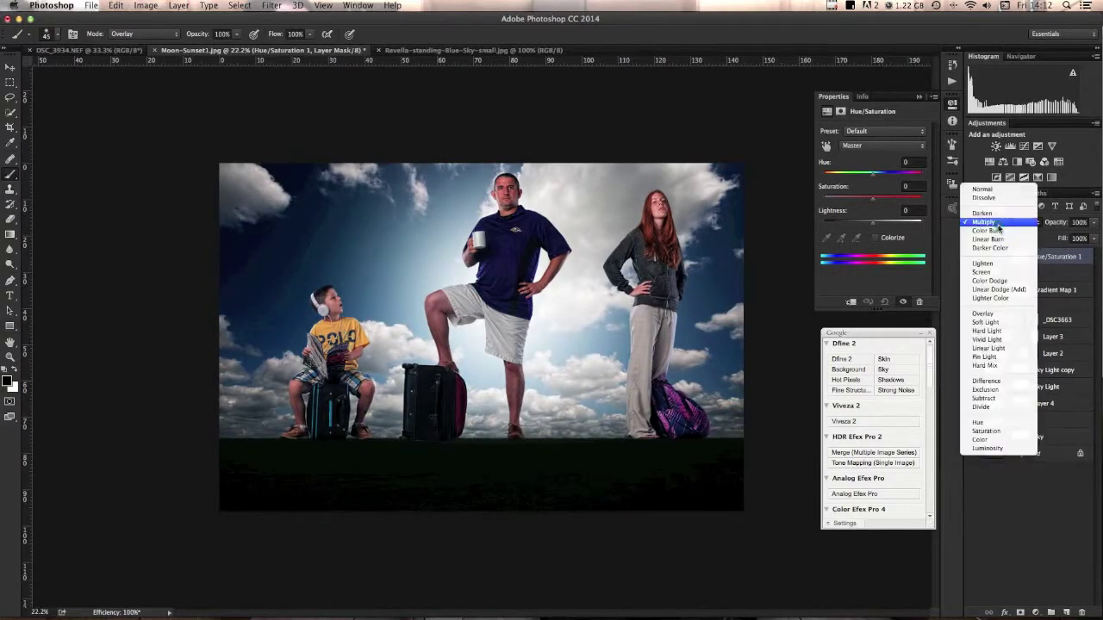
pyautogui.click(997, 321)
# - Compare the image with and without the Hue/Saturation layer, and reduce that layer's opacity to 37%
pyautogui.click(973, 256)
pyautogui.click(972, 257)
pyautogui.click(973, 257)
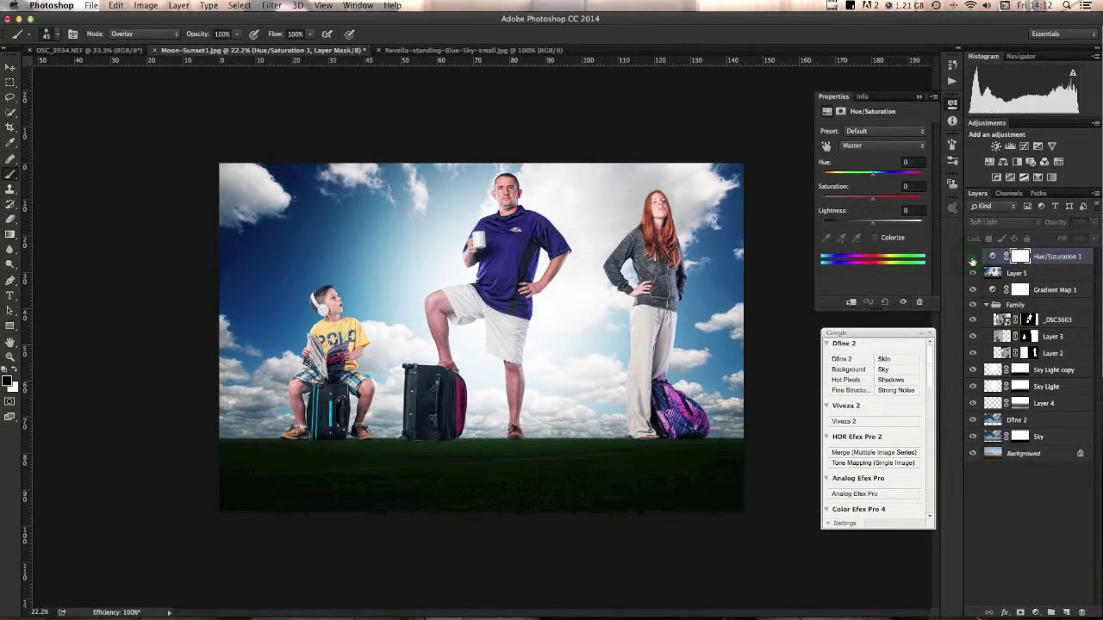
pyautogui.click(973, 257)
pyautogui.moveTo(1057, 226); pyautogui.dragTo(1032, 227)
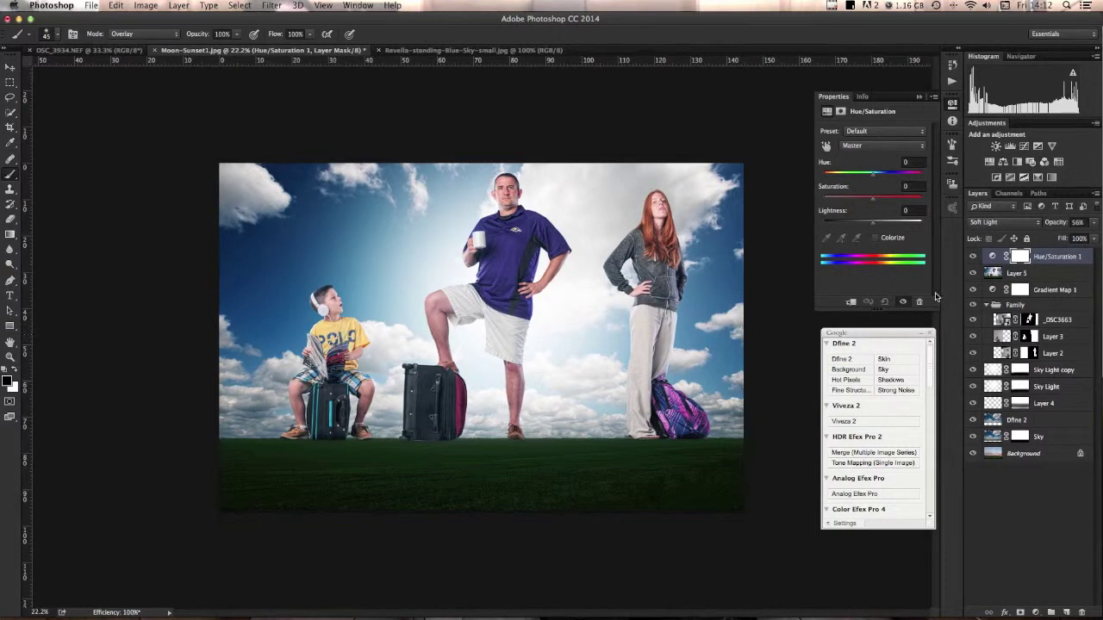
pyautogui.moveTo(1058, 223); pyautogui.dragTo(1048, 226)
# - Compare the image with and without the sharpened Layer 5, leaving the layer shown
pyautogui.click(972, 273)
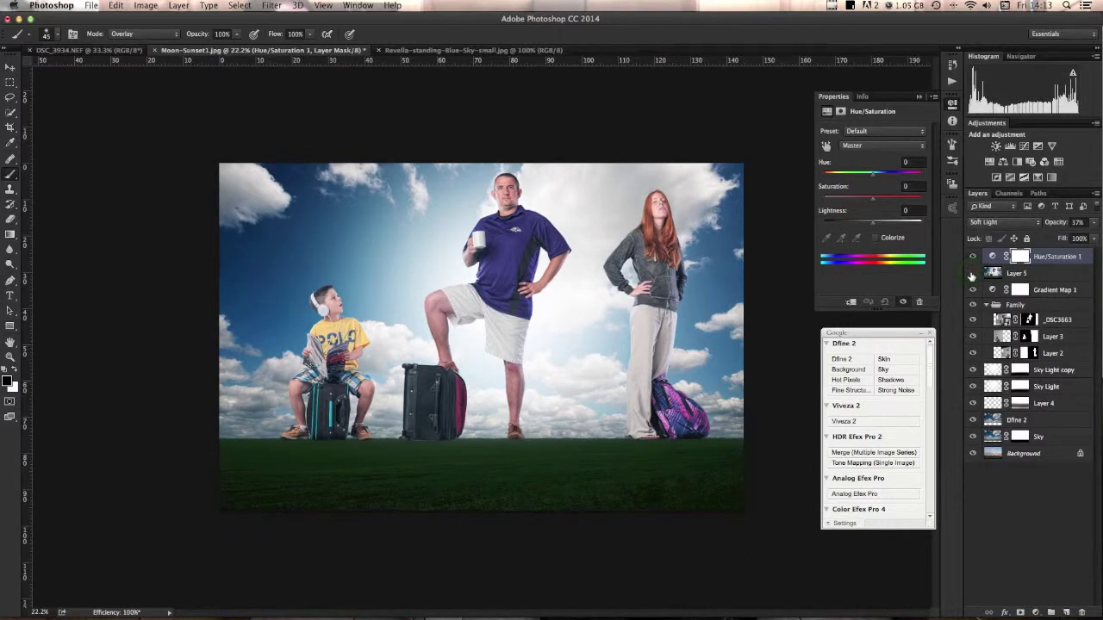
pyautogui.click(972, 274)
pyautogui.click(972, 274)
pyautogui.click(972, 274)
pyautogui.click(971, 275)
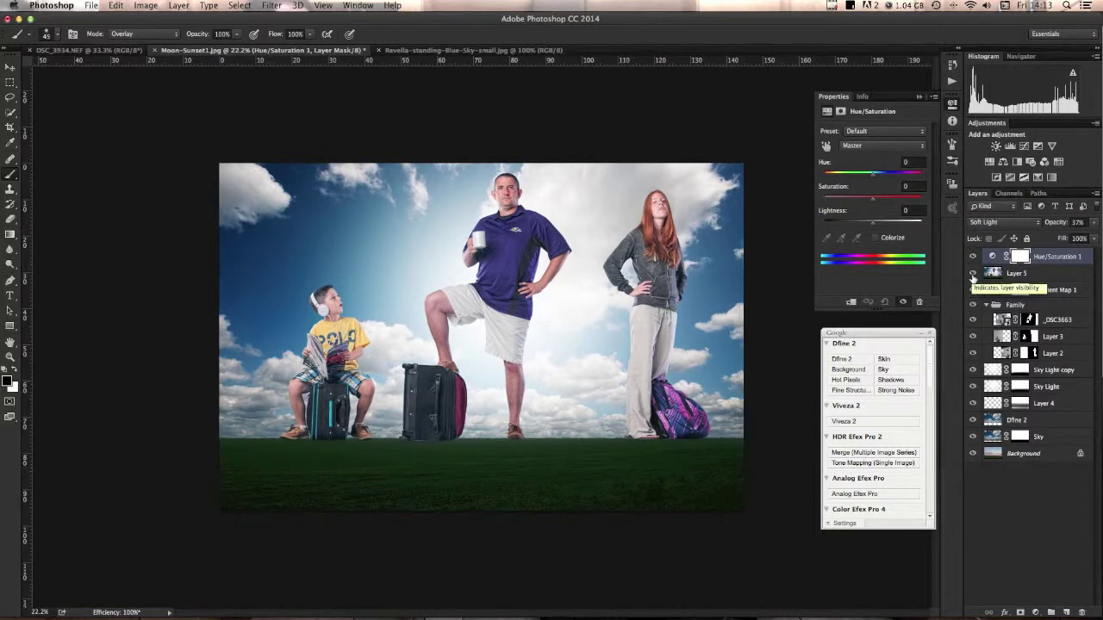
# - Try to paint black over the grass on the Hue/Saturation layer's mask with a size 900 brush at 20% opacity
pyautogui.click(1019, 257)
pyautogui.press('Return')
pyautogui.press('2')
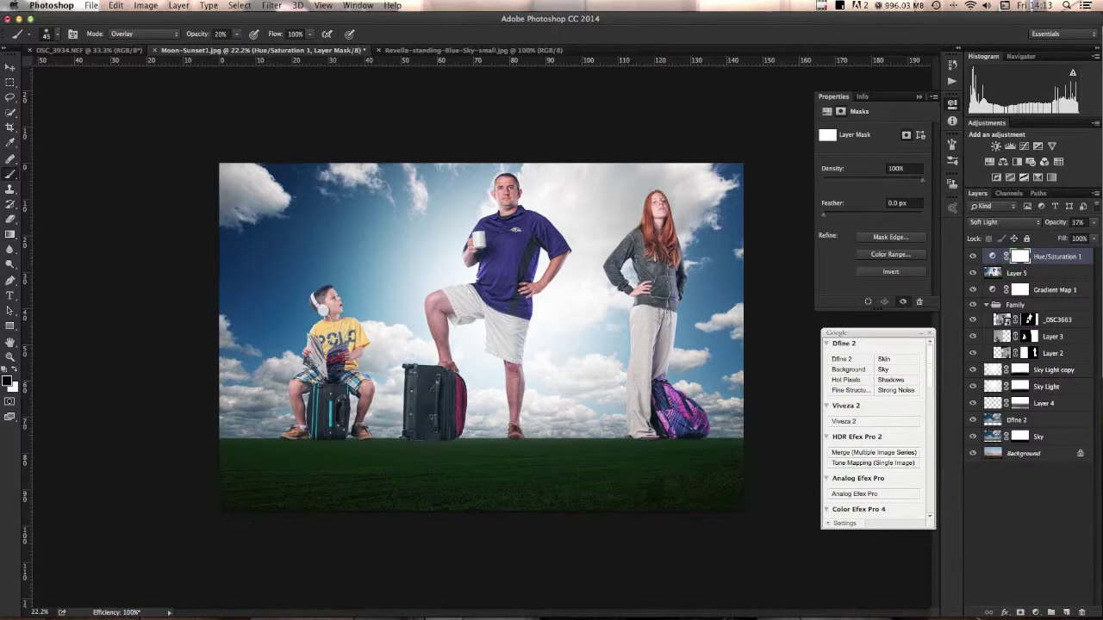
pyautogui.press(']')
pyautogui.press(']')
pyautogui.press(']')
pyautogui.press(']')
pyautogui.press(']')
pyautogui.press(']')
pyautogui.press(']')
pyautogui.press(']')
pyautogui.press(']')
pyautogui.press(']')
pyautogui.press(']')
pyautogui.press(']')
pyautogui.press(']')
pyautogui.press(']')
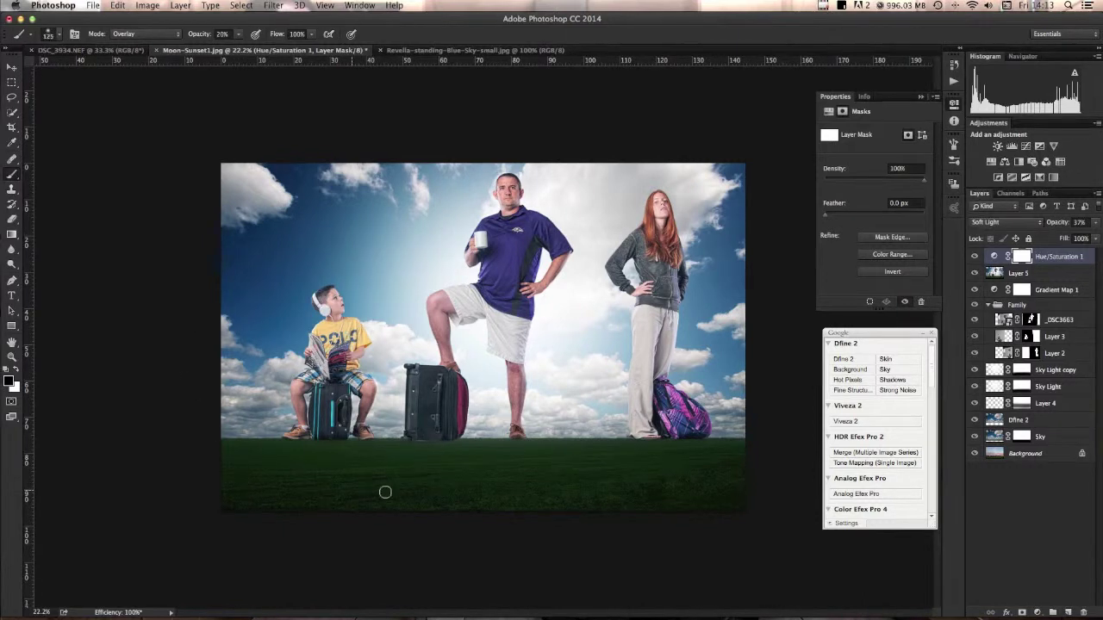
pyautogui.press(']')
pyautogui.press(']')
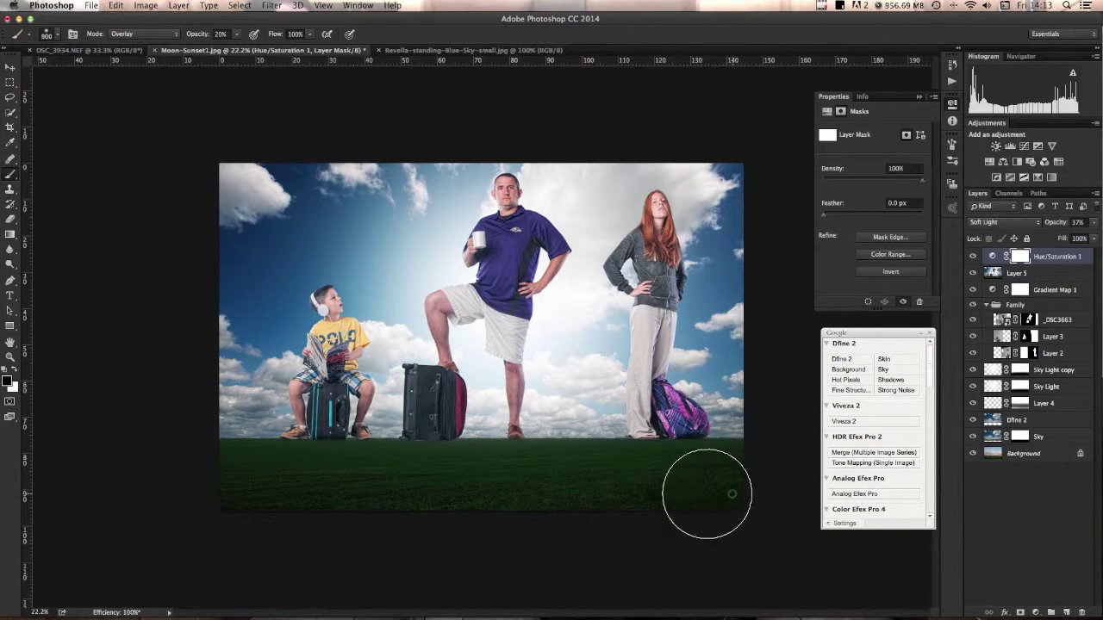
pyautogui.moveTo(201, 482); pyautogui.dragTo(750, 491)
pyautogui.moveTo(750, 491)
pyautogui.mouseDown()
pyautogui.moveTo(187, 485)
pyautogui.moveTo(596, 500)
pyautogui.moveTo(760, 485)
pyautogui.moveTo(252, 503)
pyautogui.moveTo(506, 514)
pyautogui.moveTo(726, 510)
pyautogui.moveTo(781, 492)
pyautogui.moveTo(456, 488)
pyautogui.moveTo(276, 506)
pyautogui.mouseUp()
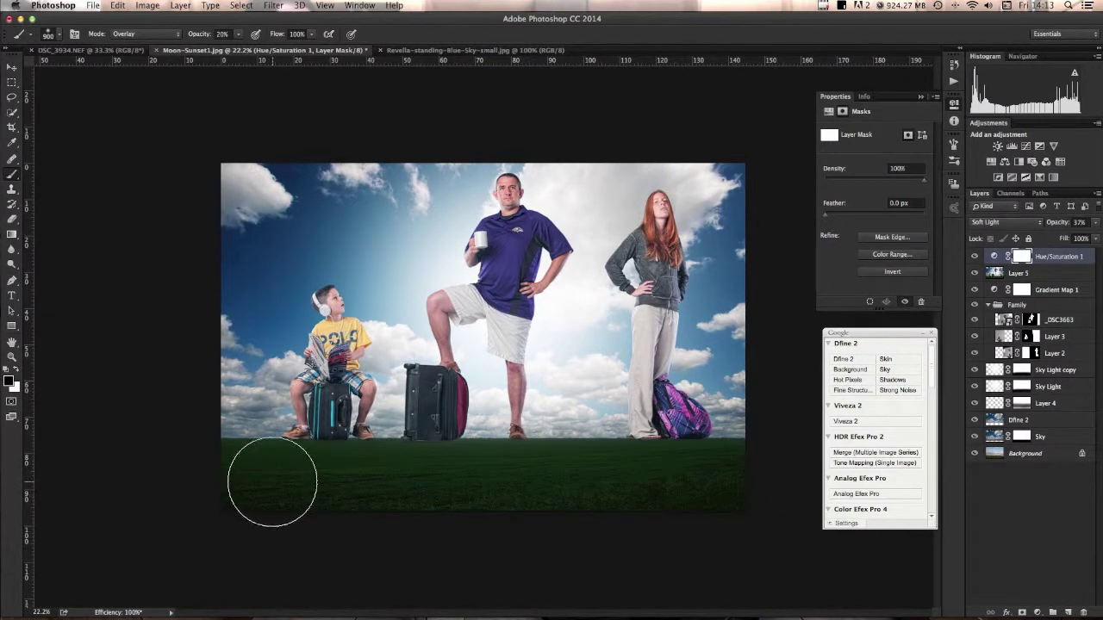
# - Set the brush's blending mode to Normal for masking the grass on the Hue/Saturation layer
pyautogui.click(131, 35)
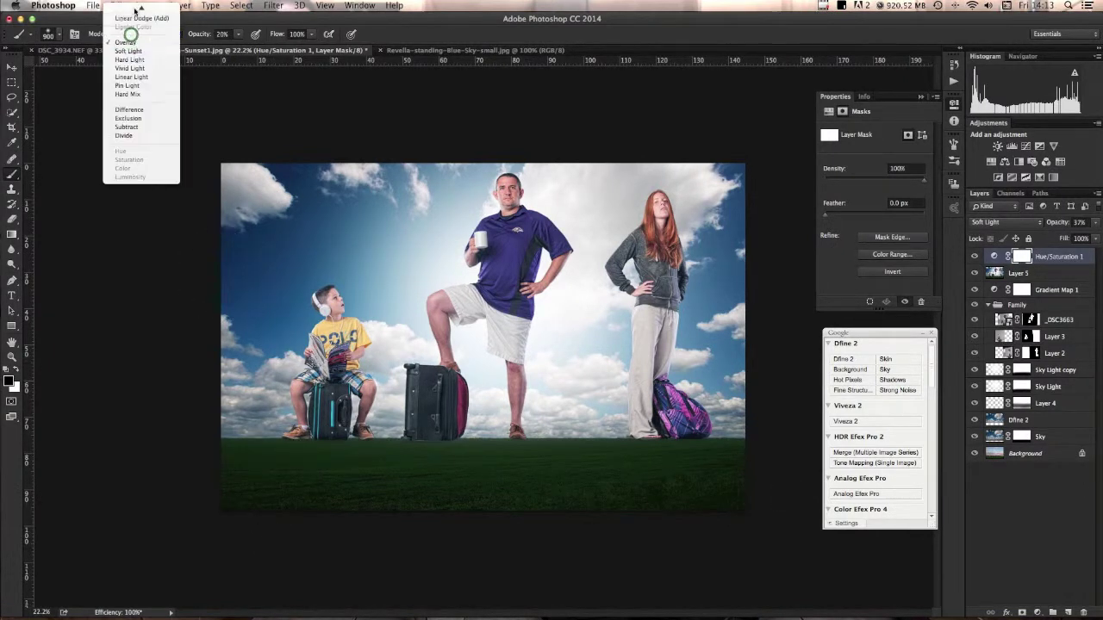
pyautogui.click(138, 2)
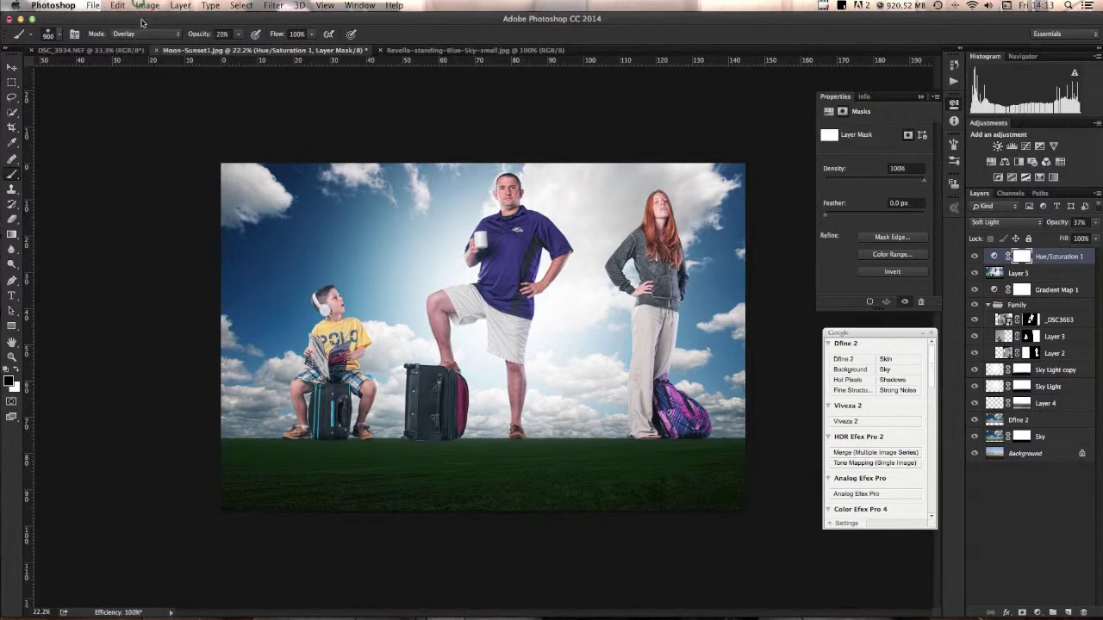
pyautogui.click(151, 36)
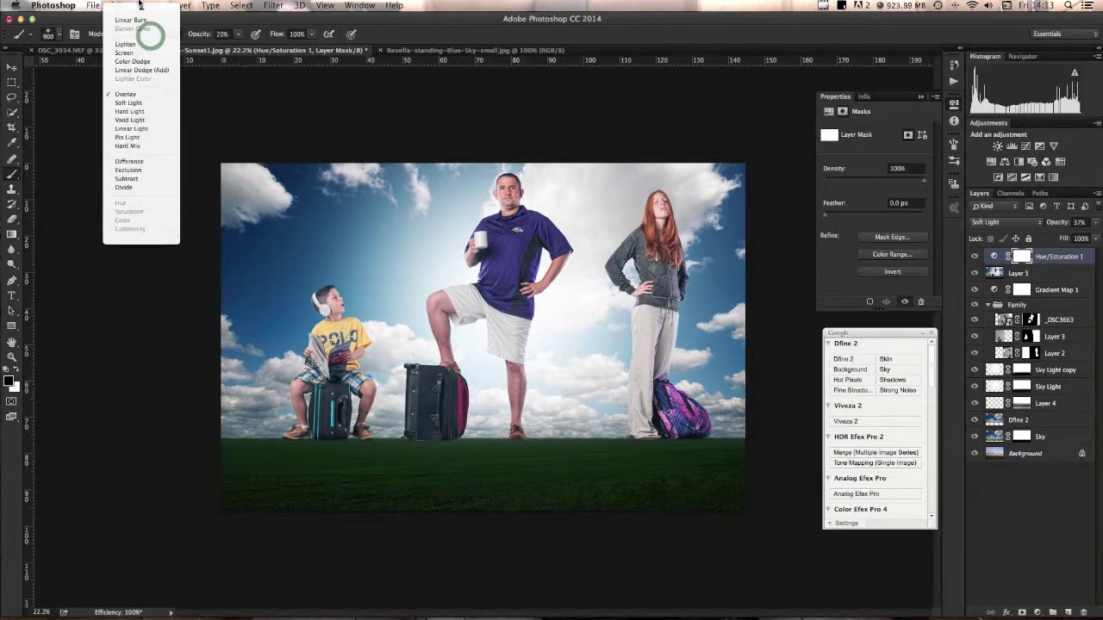
pyautogui.click(136, 10)
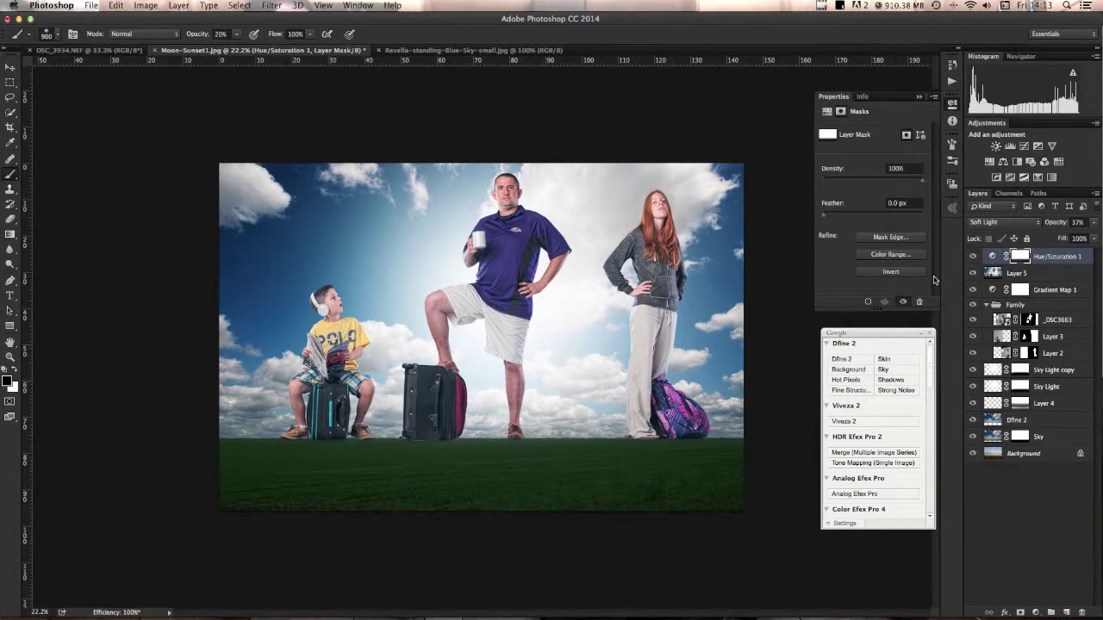
# - Set the Saturation of the Hue/Saturation adjustment layer to -5
pyautogui.click(992, 256)
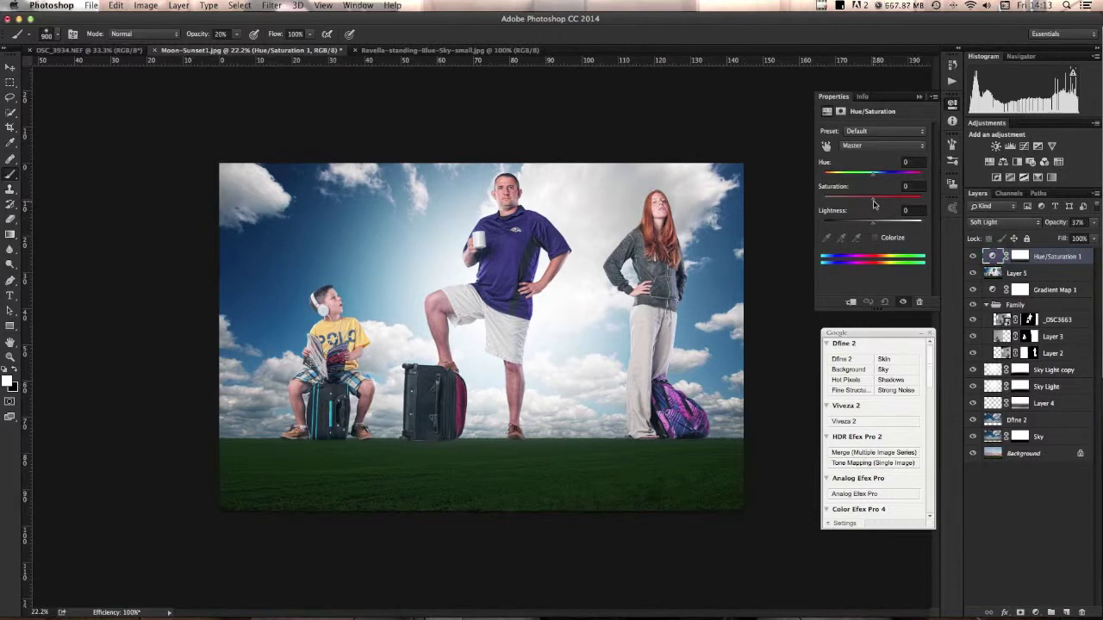
pyautogui.moveTo(873, 203)
pyautogui.mouseDown()
pyautogui.moveTo(819, 203)
pyautogui.moveTo(870, 203)
pyautogui.mouseUp()
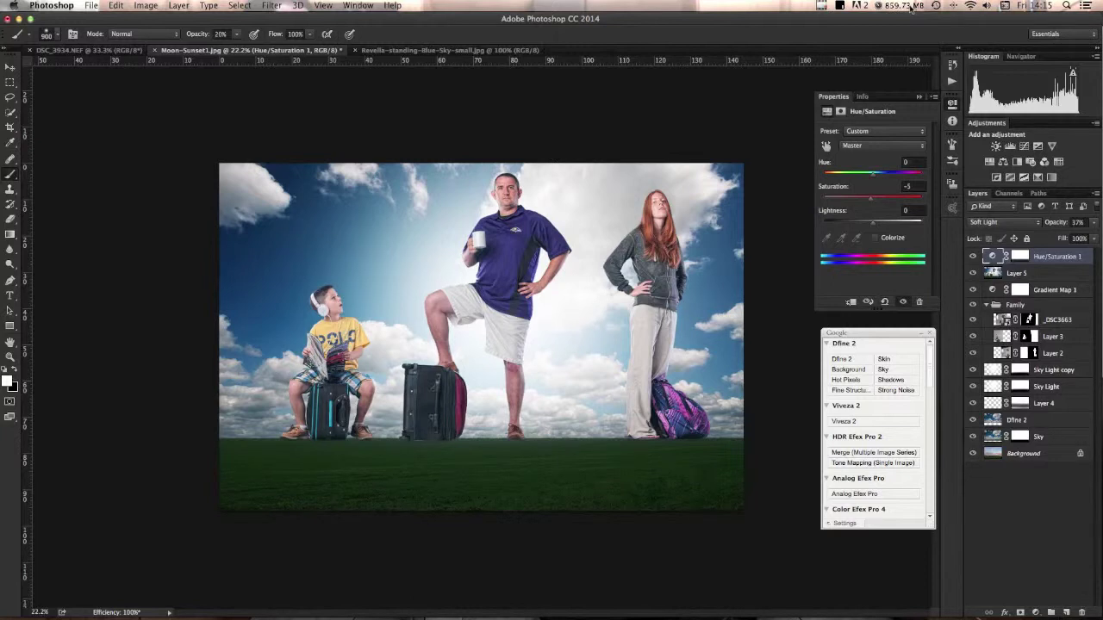
pyautogui.click(822, 5)
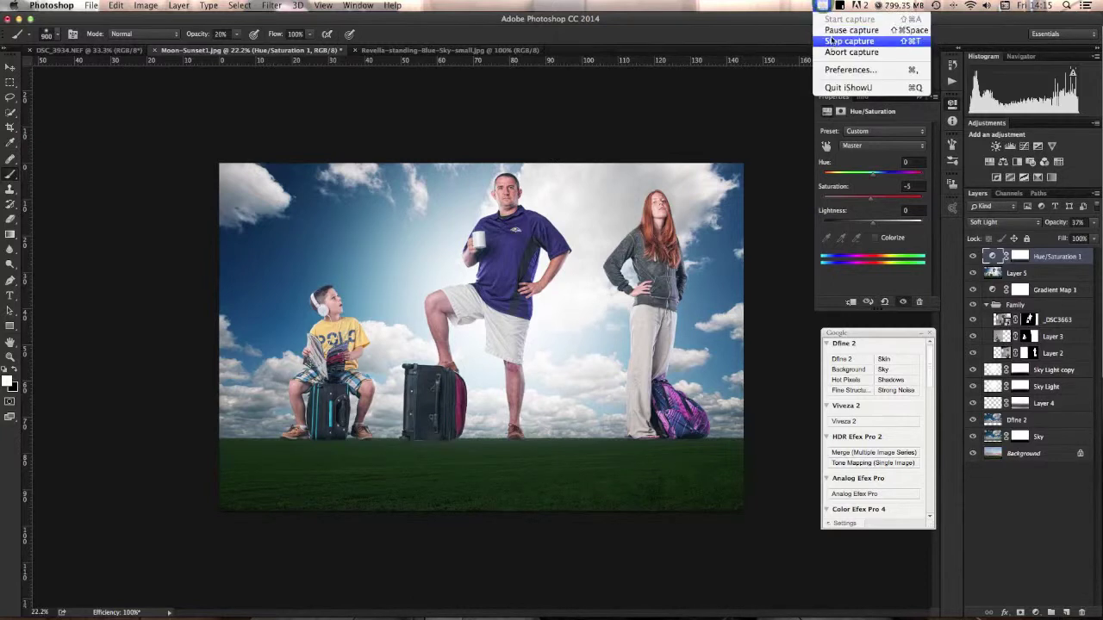